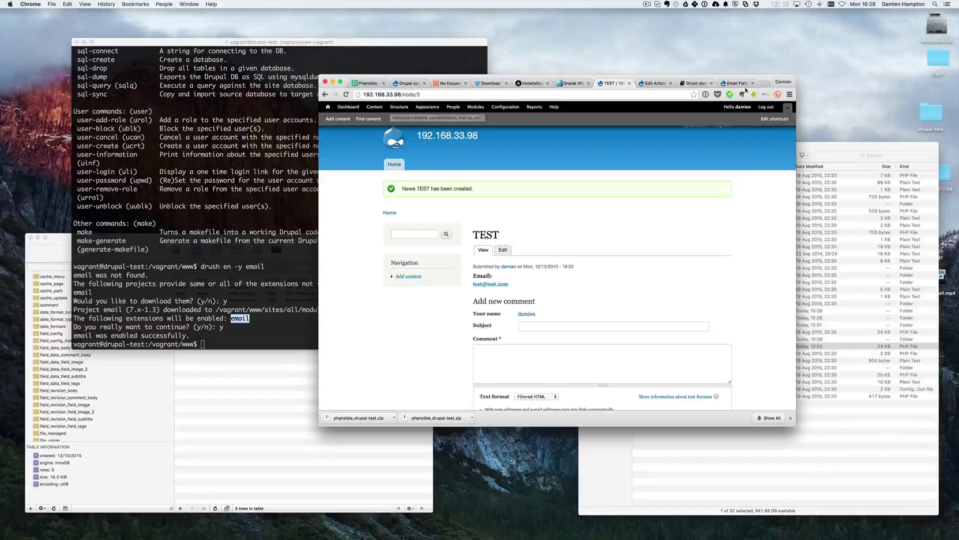
Step: Close all the other browser tabs so that only the TEST node page stays open
click(753, 84)
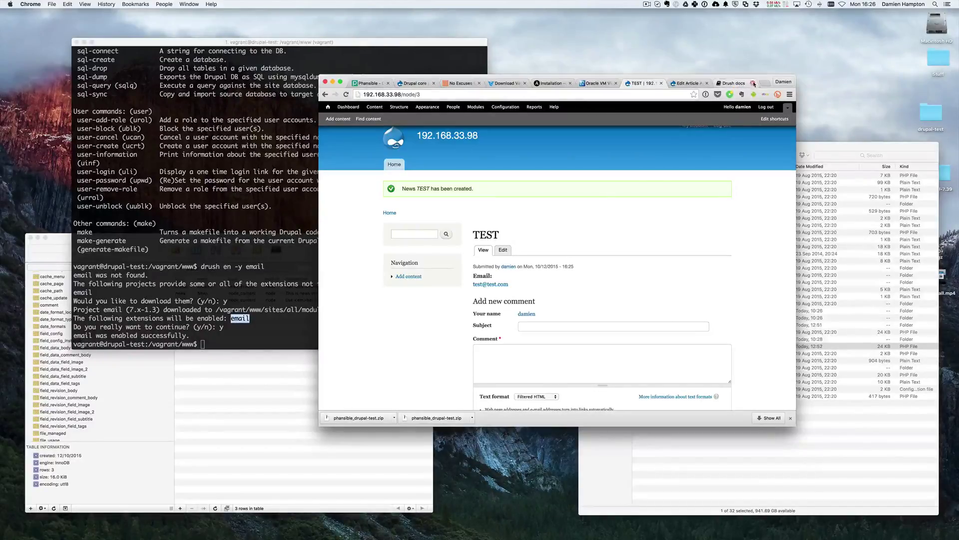
click(754, 84)
click(753, 83)
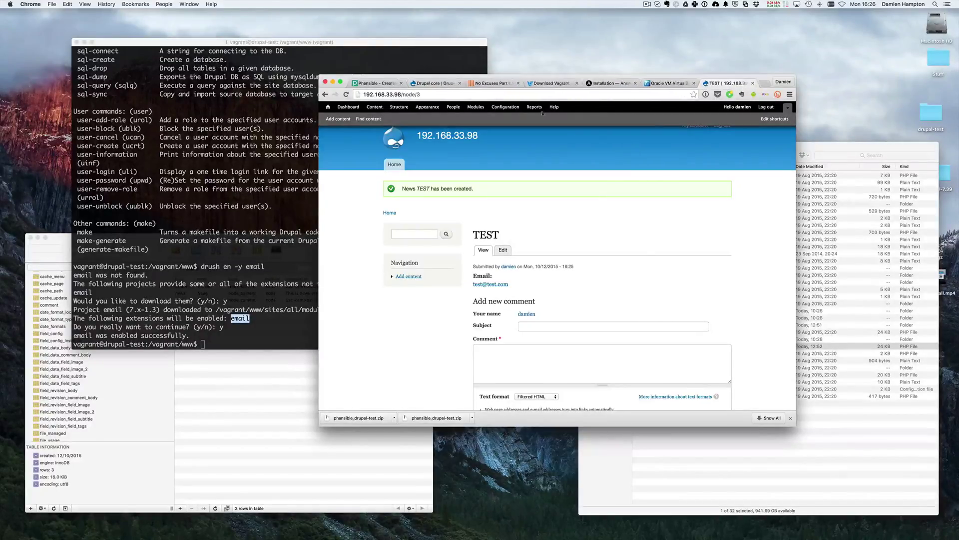
click(402, 84)
click(401, 84)
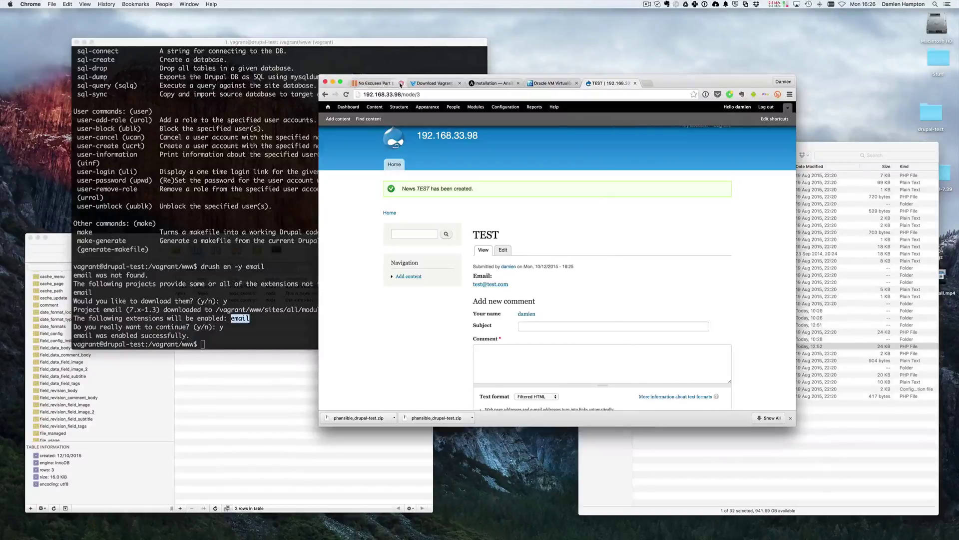
click(401, 83)
click(401, 83)
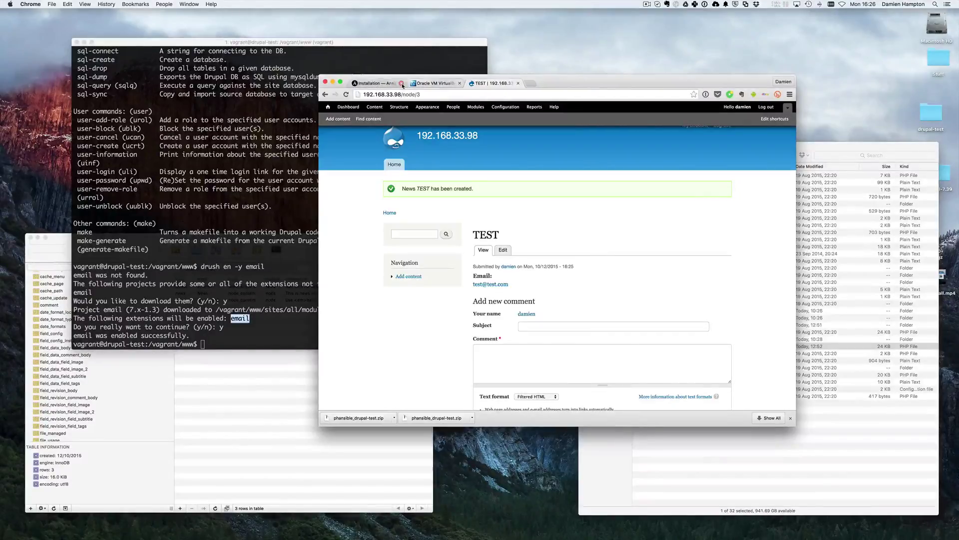
click(401, 83)
click(416, 83)
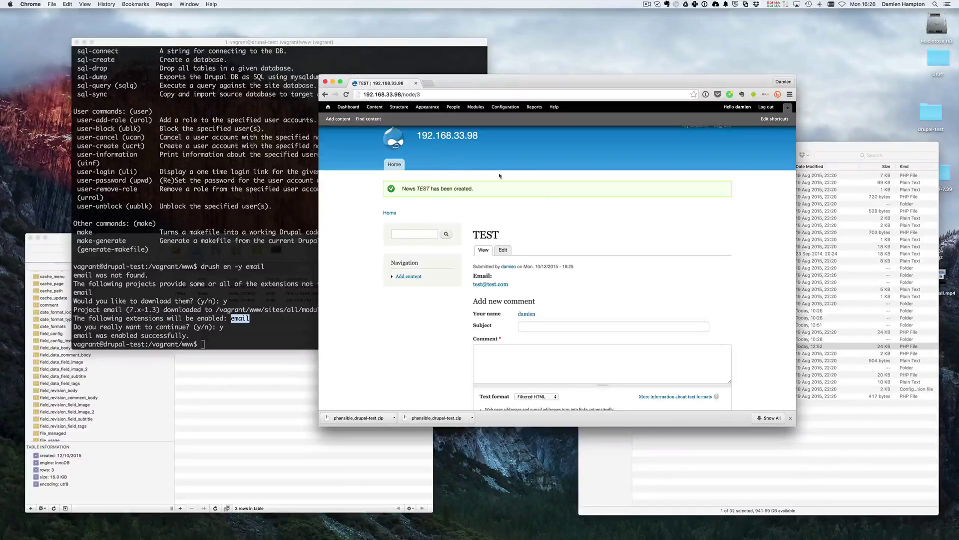
scroll(405, 193, up, 1)
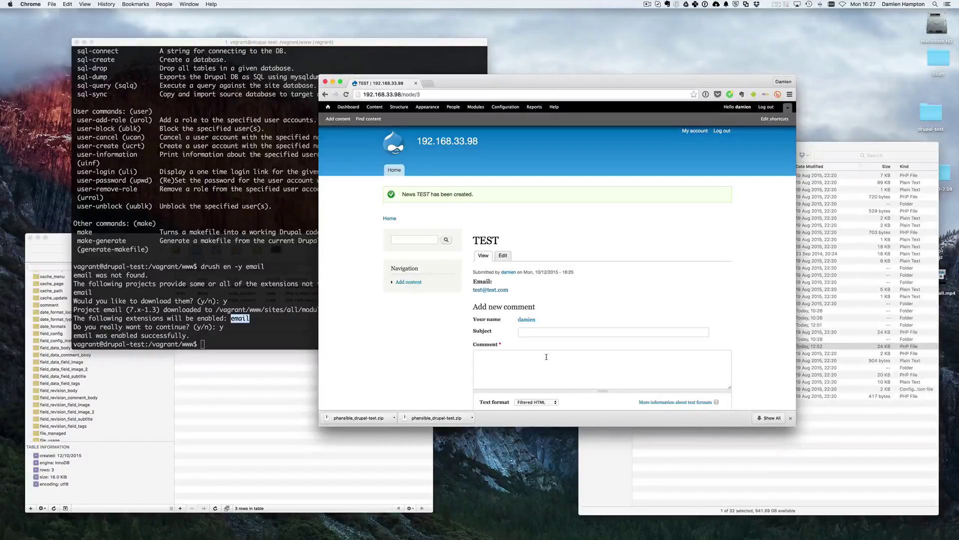
Step: Search the web for "drupal devel" in a new tab and open the Devel project page on Drupal.org
click(250, 299)
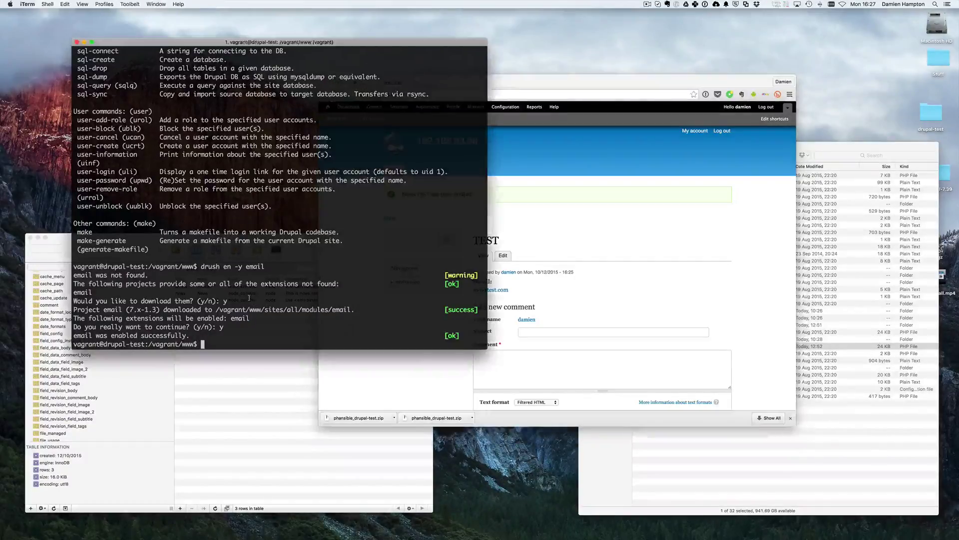
click(643, 255)
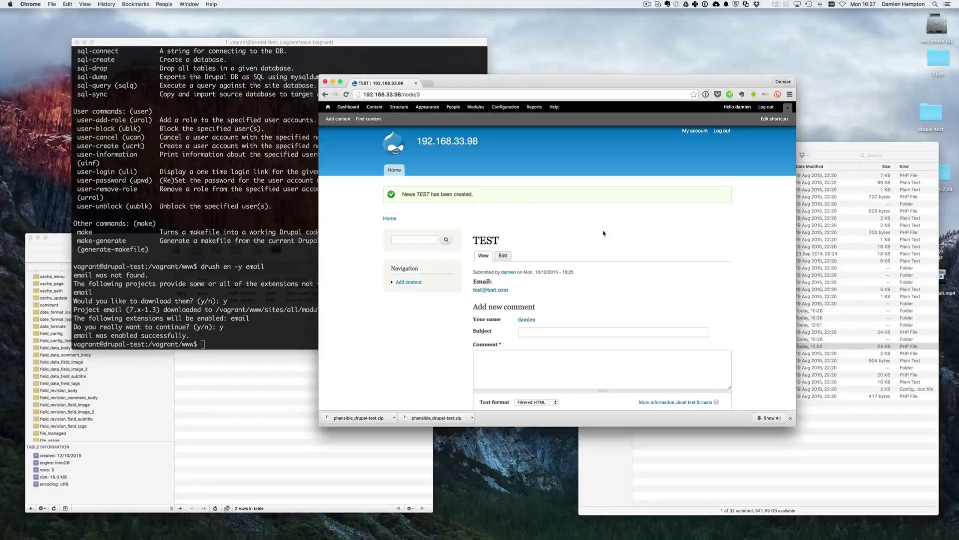
key(super+t)
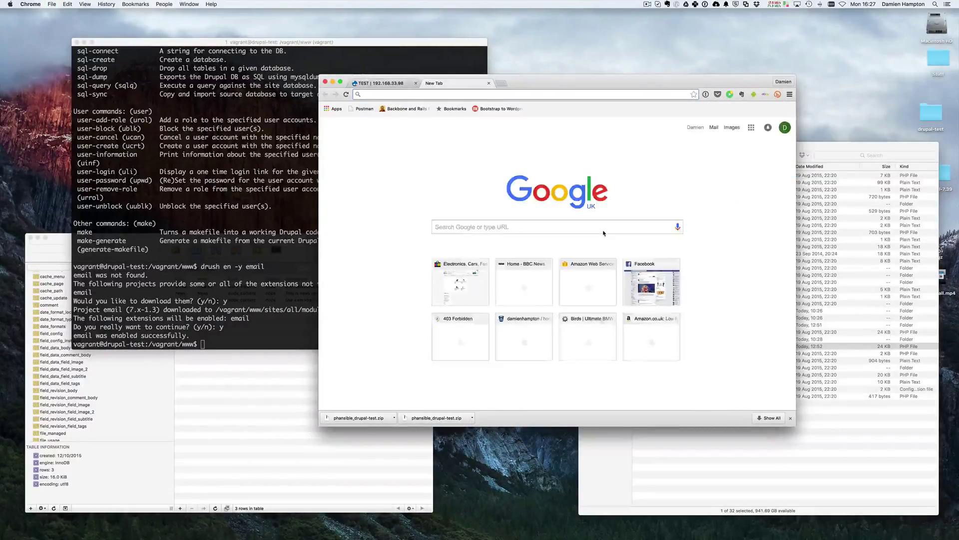
text(drupal de)
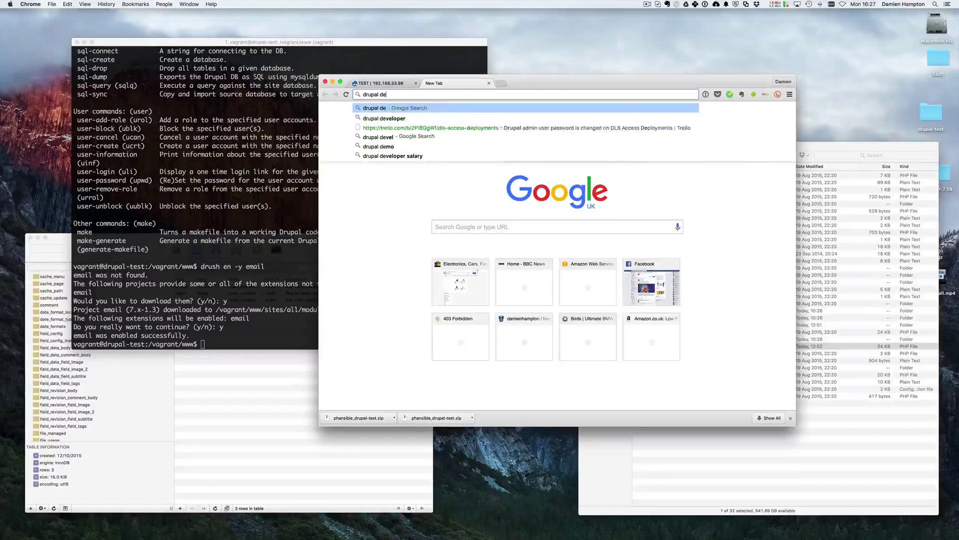
text(vel)
key(Return)
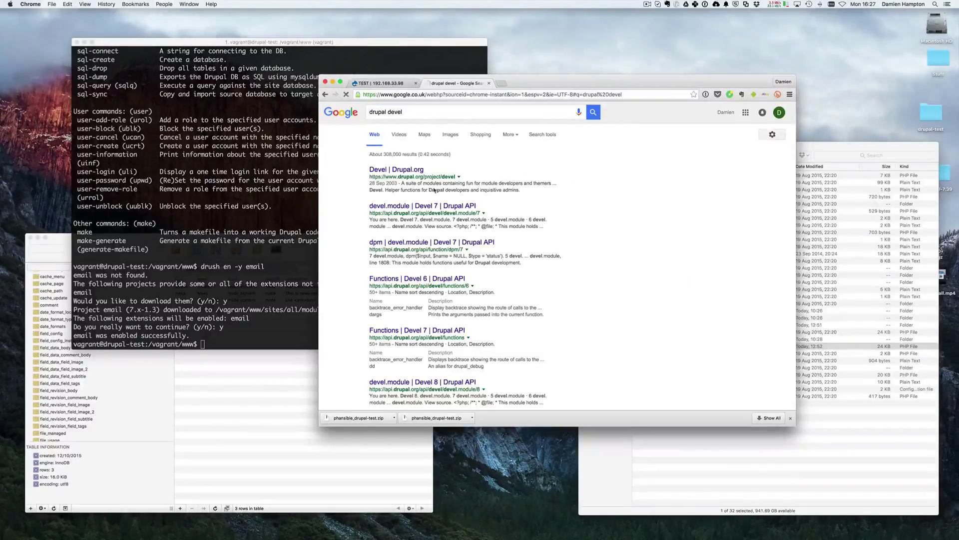
click(401, 171)
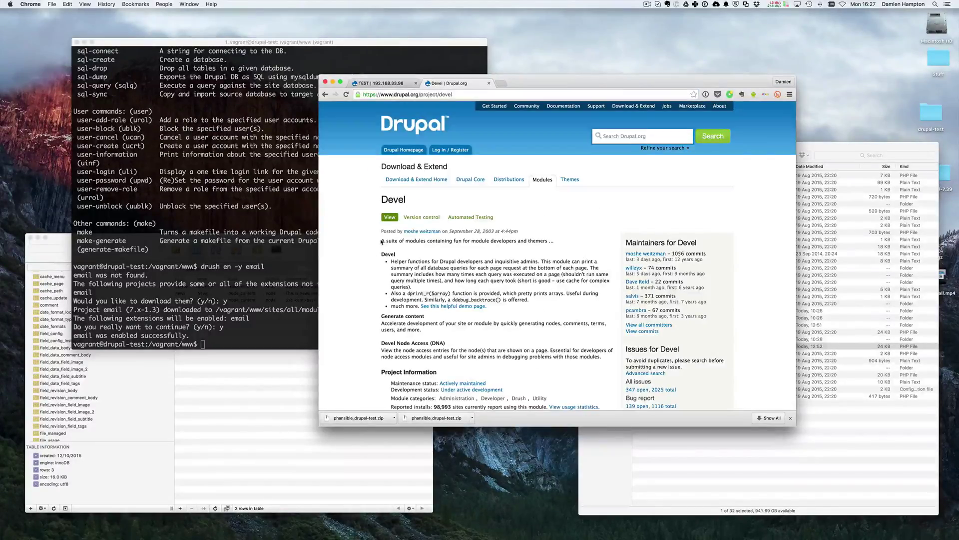
Step: Read the Devel project description, including the helper functions and the Generate content section
drag(382, 241, 475, 247)
click(452, 247)
drag(415, 241, 553, 243)
click(417, 265)
drag(392, 262, 524, 300)
click(417, 296)
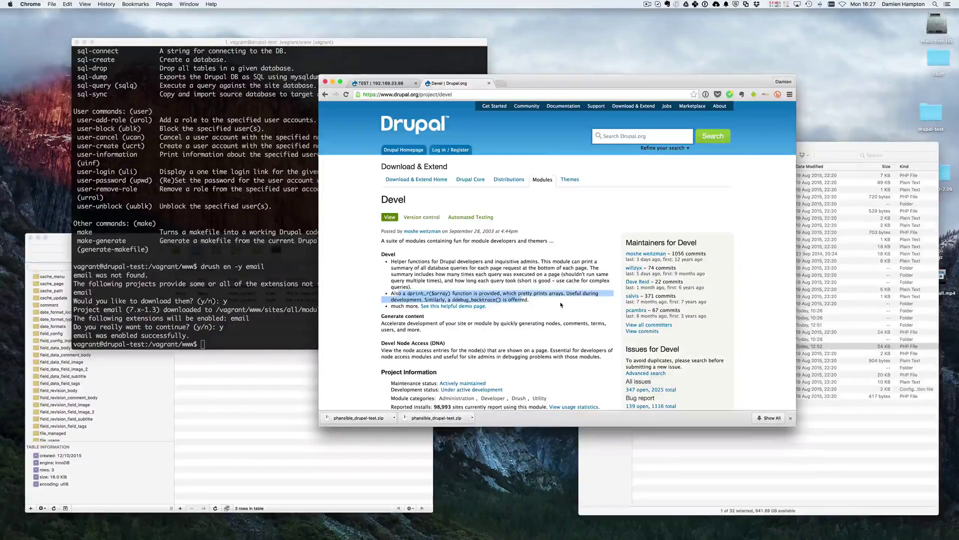
scroll(539, 305, down, 3)
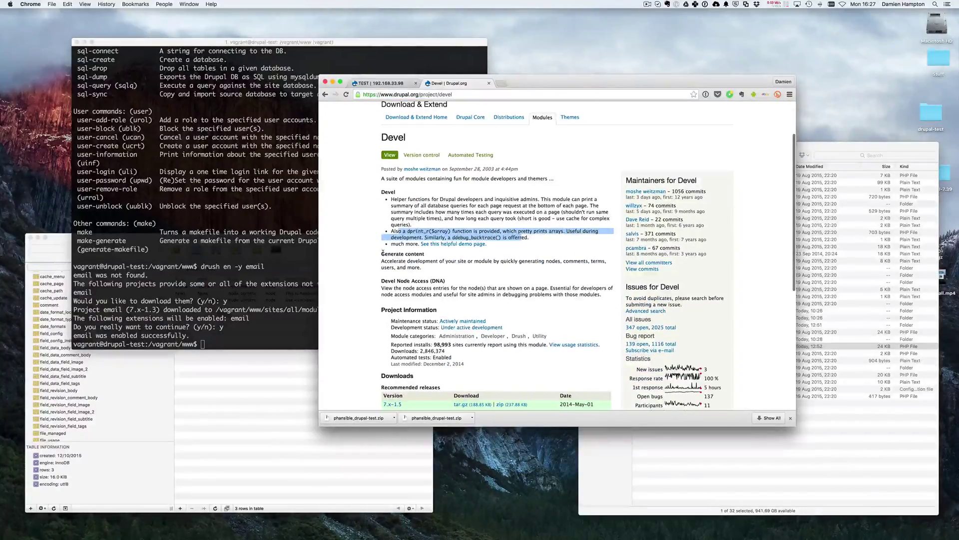
drag(383, 252, 480, 272)
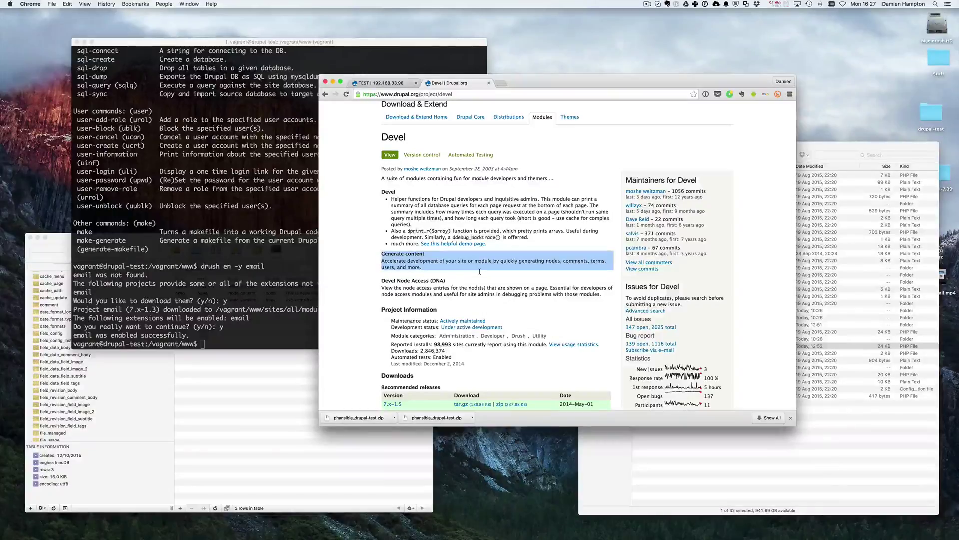
click(480, 272)
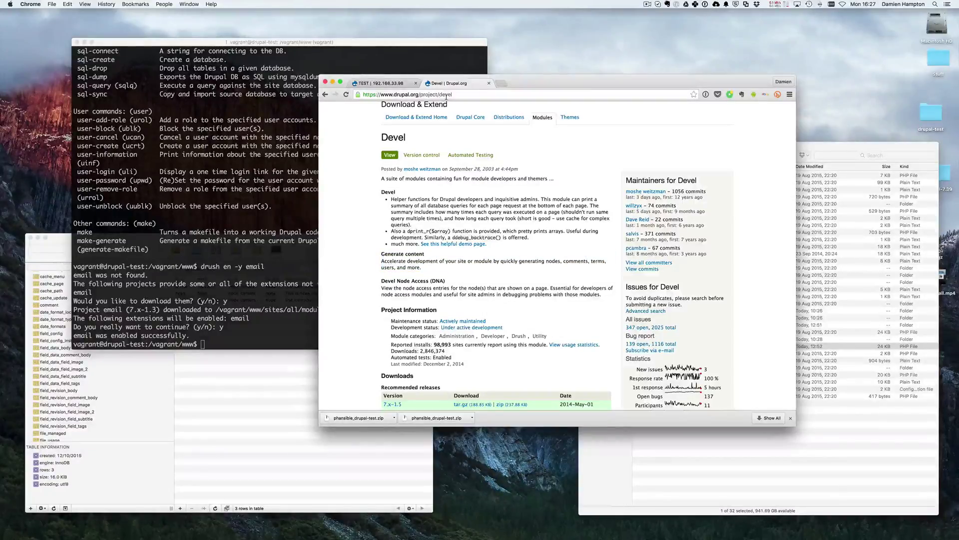
Step: Switch to the terminal and download and enable the Devel module with "drush en -y devel"
click(255, 284)
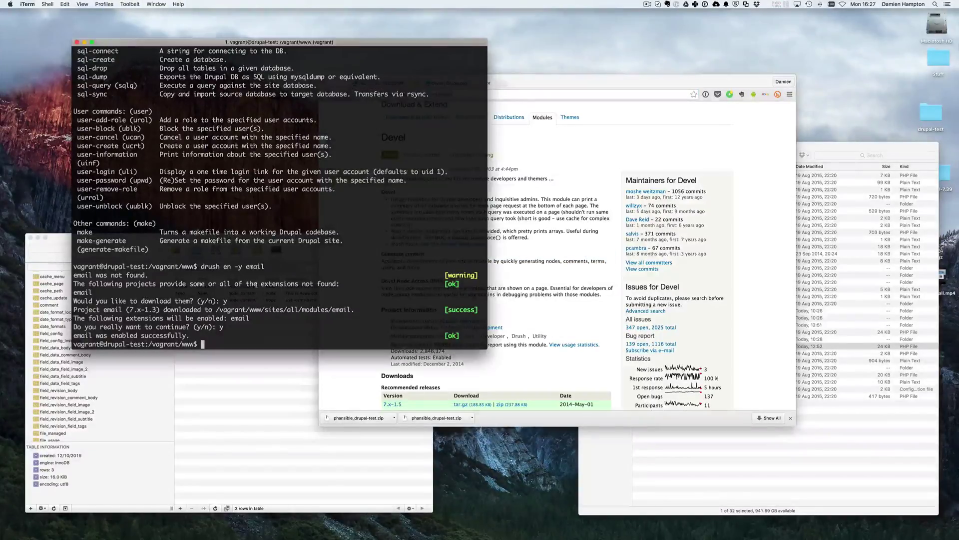
key(Up)
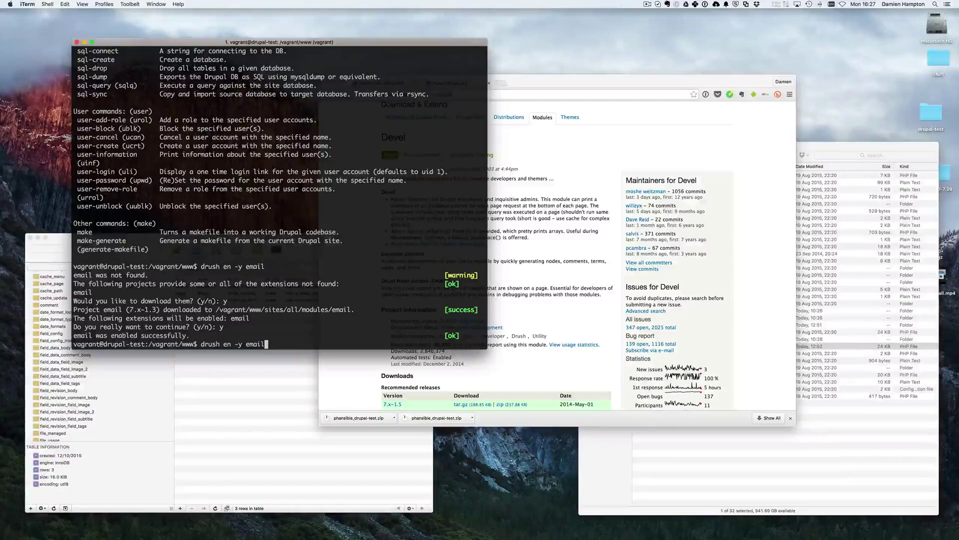
key(BackSpace)
key(BackSpace)
key(BackSpace)
key(BackSpace)
key(BackSpace)
text(devel)
key(Return)
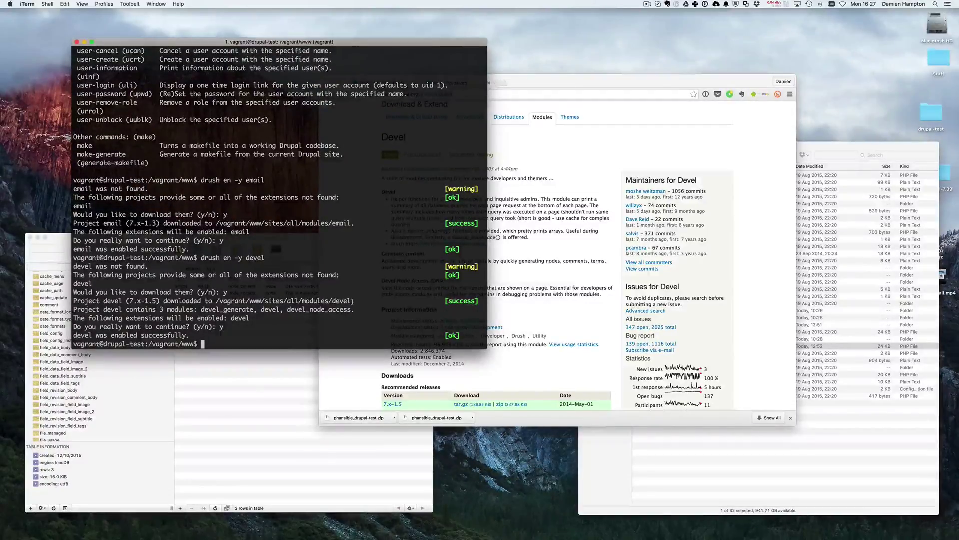
Step: List the contents of sites/all/modules/ with "ls -la" and examine the devel and email folders
text(ls )
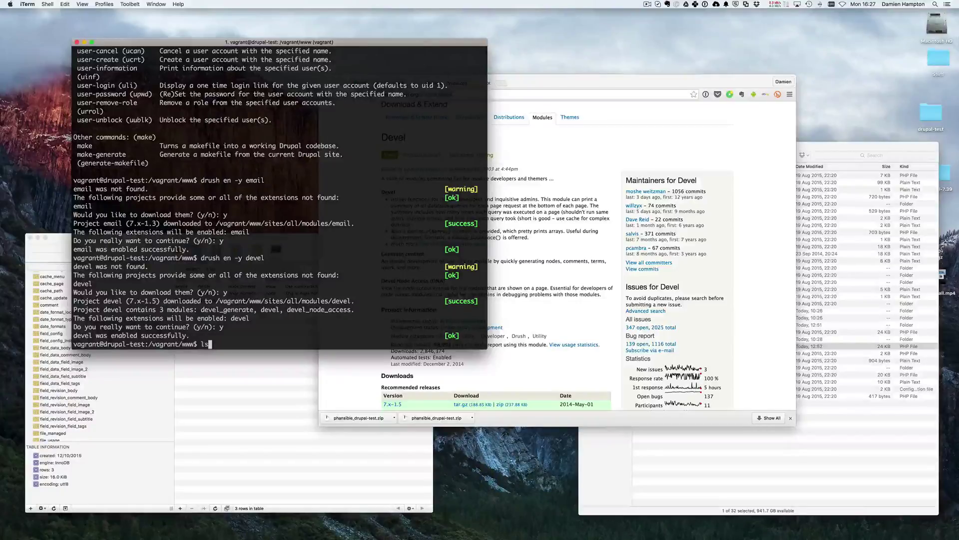
text(-l)
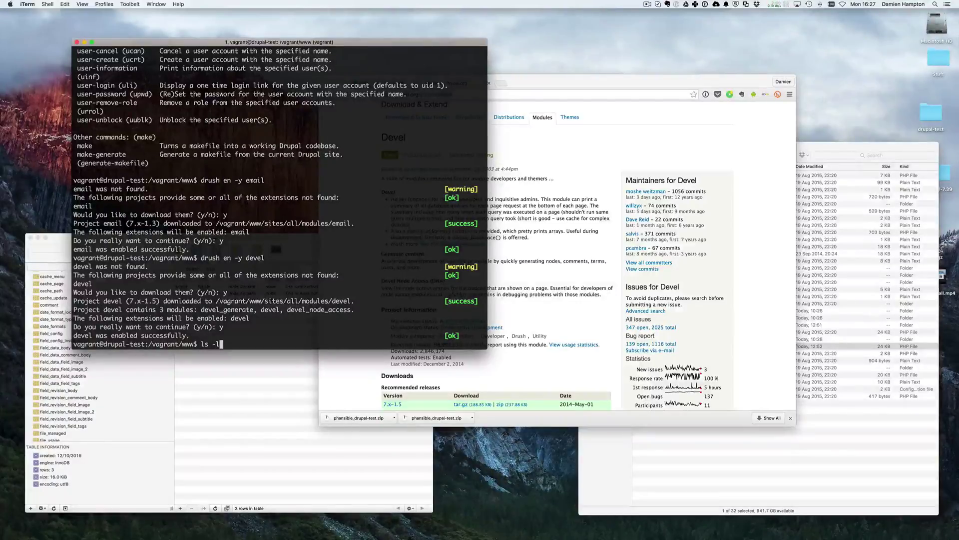
text(a sites/all/mo)
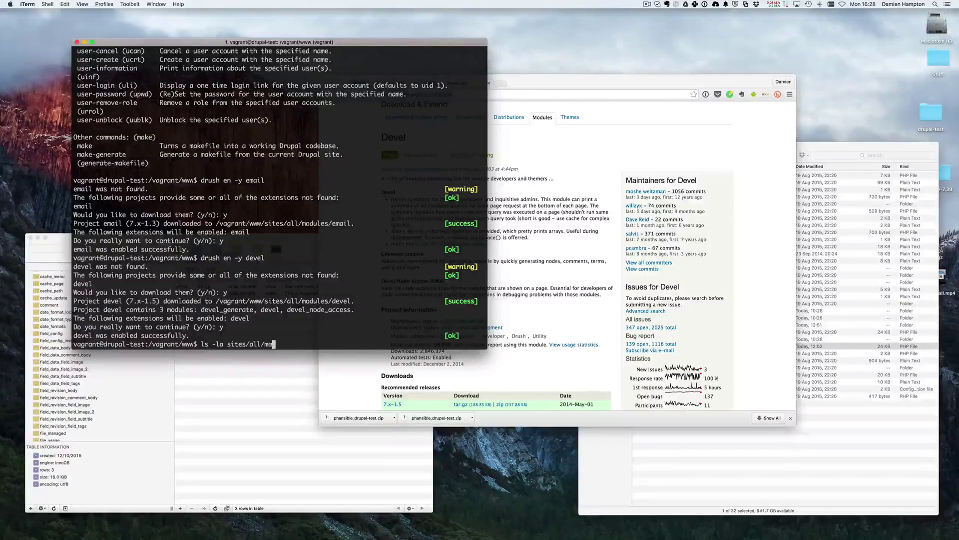
key(Tab)
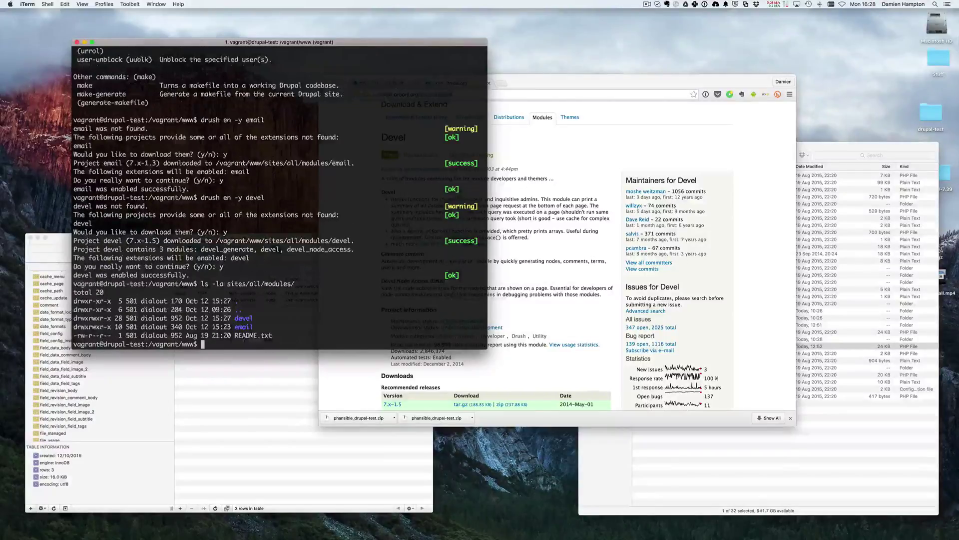
key(Return)
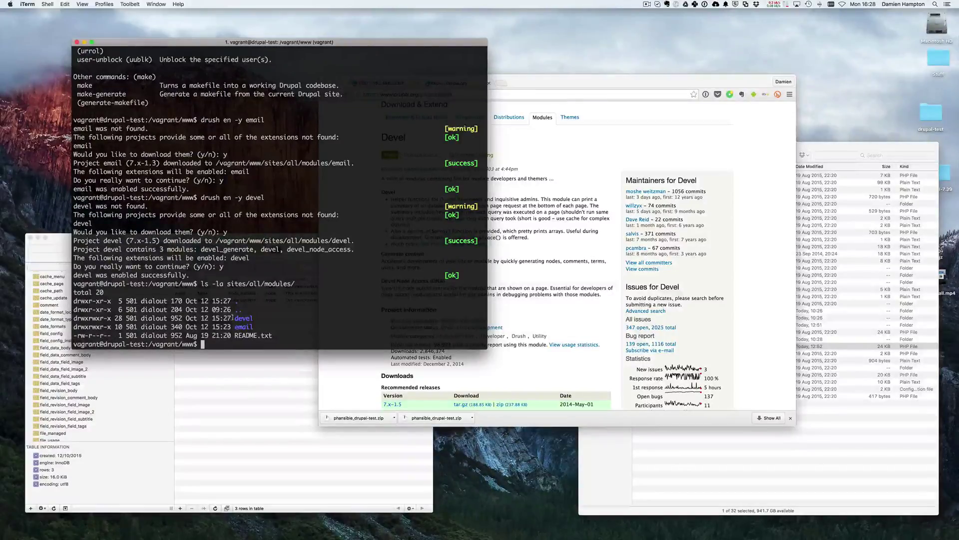
drag(234, 317, 293, 327)
click(300, 331)
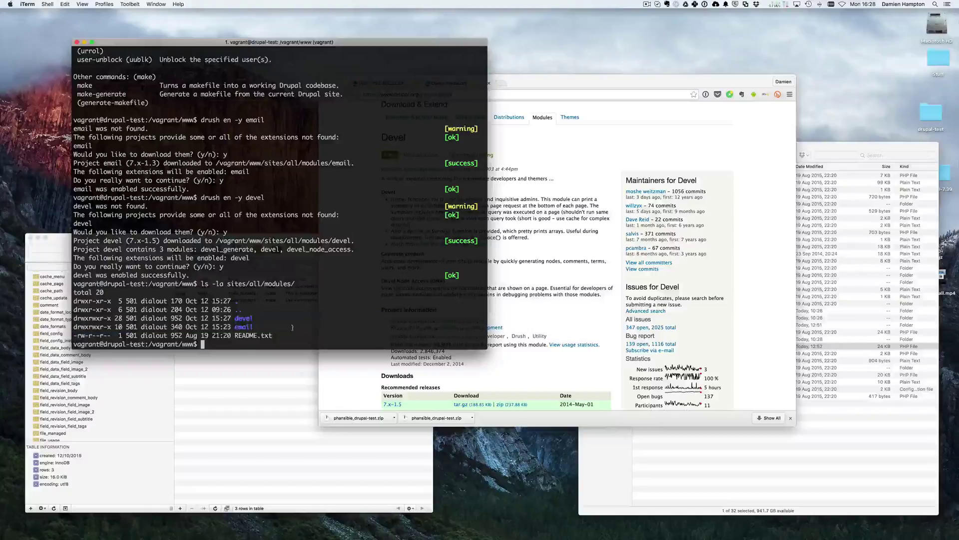
drag(234, 318, 256, 327)
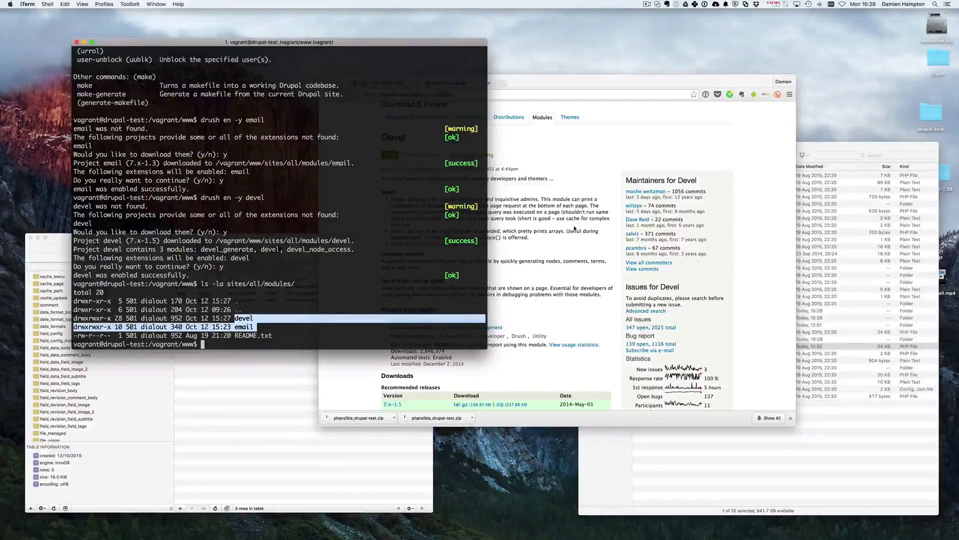
click(224, 288)
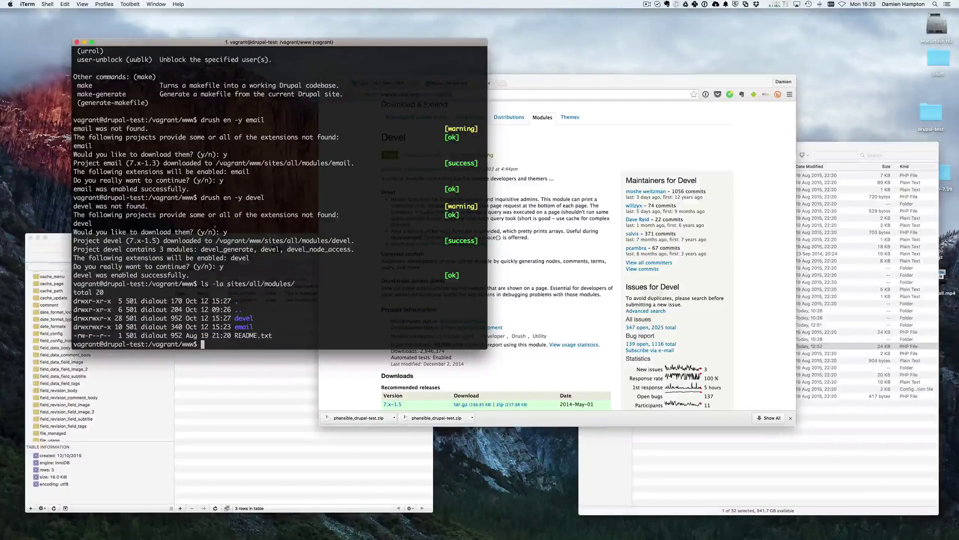
double_click(227, 198)
Step: Switch back to the browser, close the Devel project page and reload the TEST node page
click(549, 194)
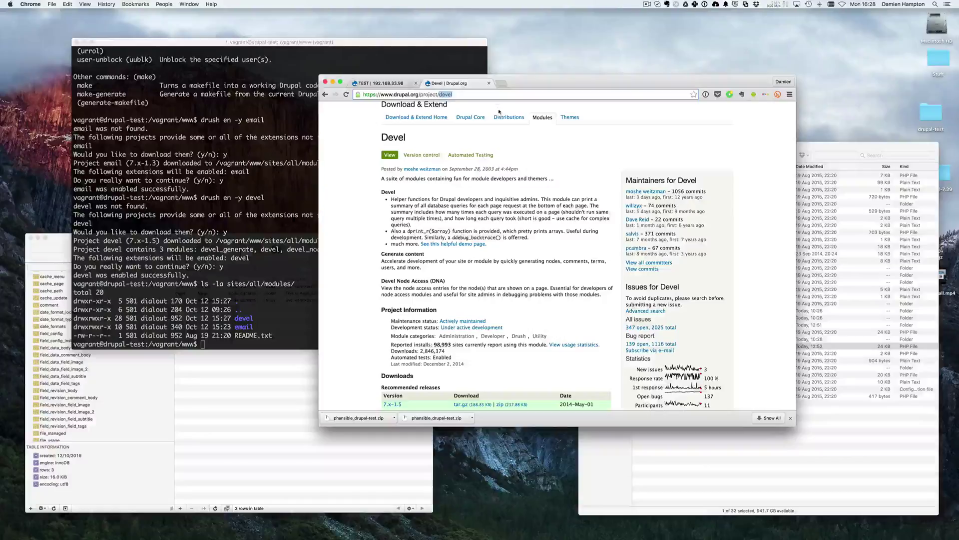
scroll(499, 111, up, 3)
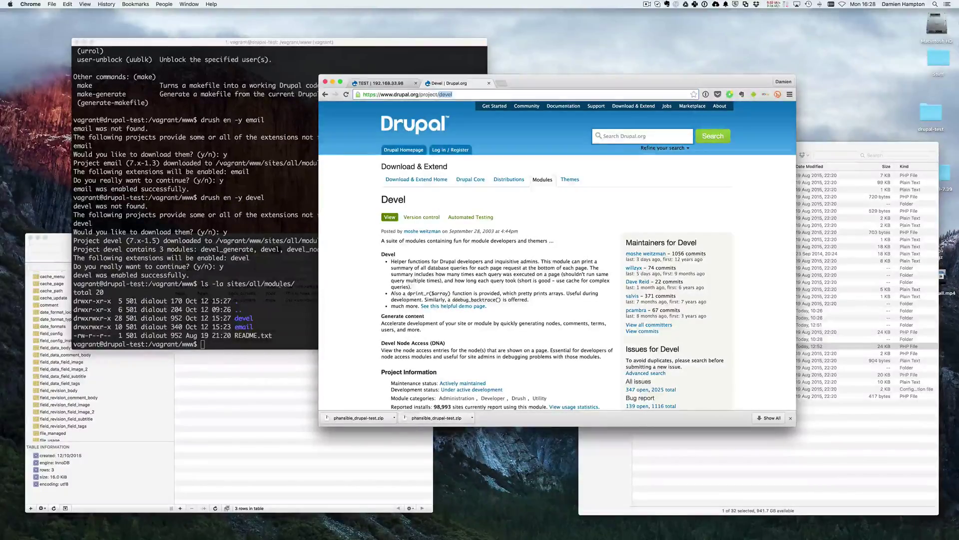
key(super+Tab)
key(super+Tab)
click(490, 83)
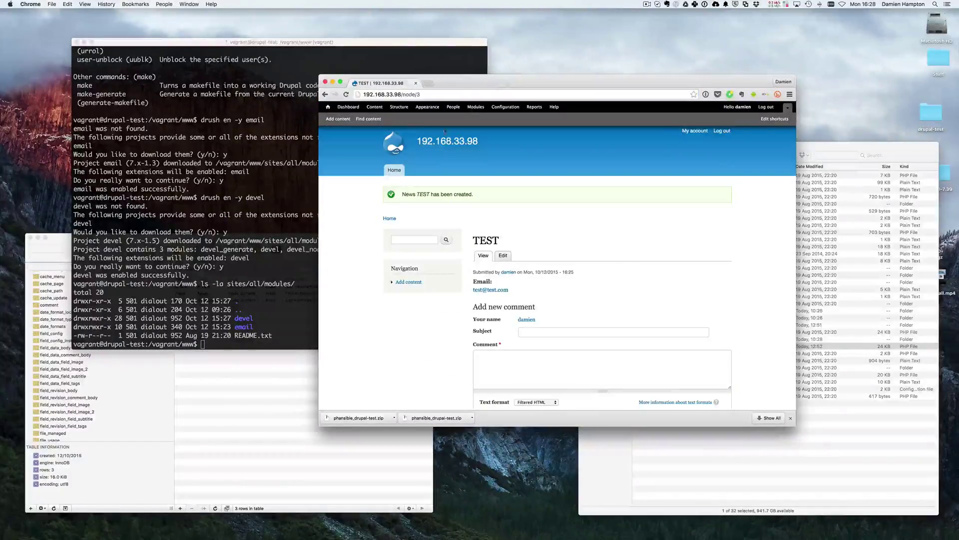
key(super+r)
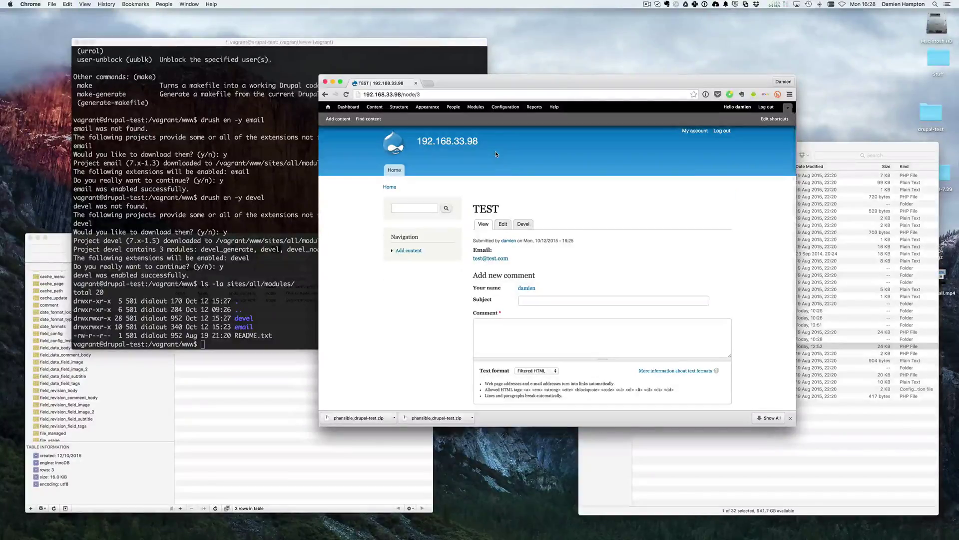
Step: Inspect the TEST node's object structure in its Devel view by expanding stdClass, and close the overlay
click(524, 225)
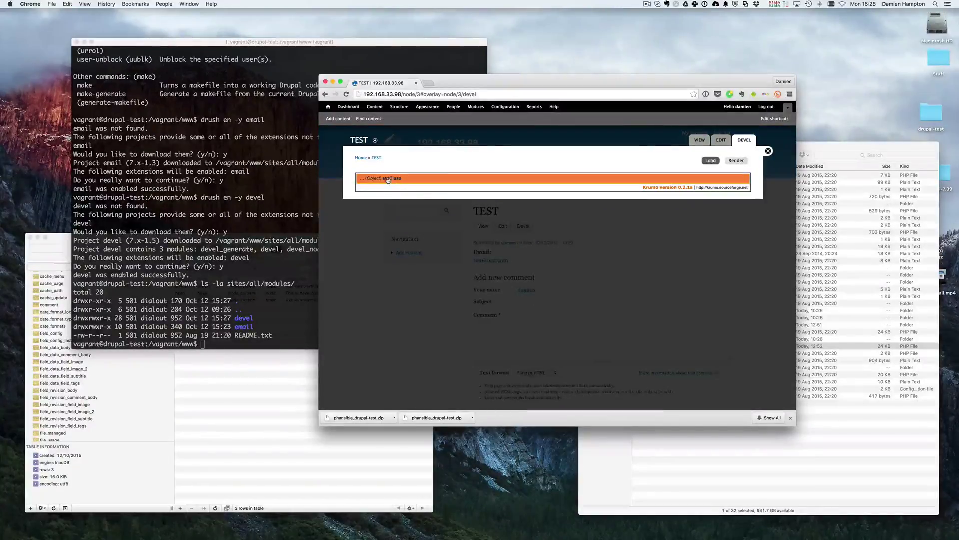
click(433, 183)
scroll(426, 279, down, 5)
scroll(426, 280, up, 5)
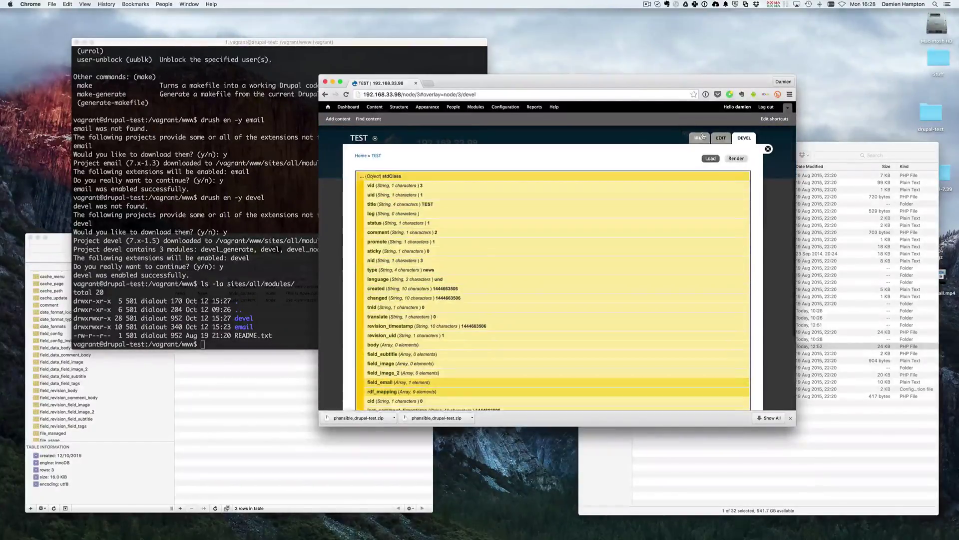
click(768, 149)
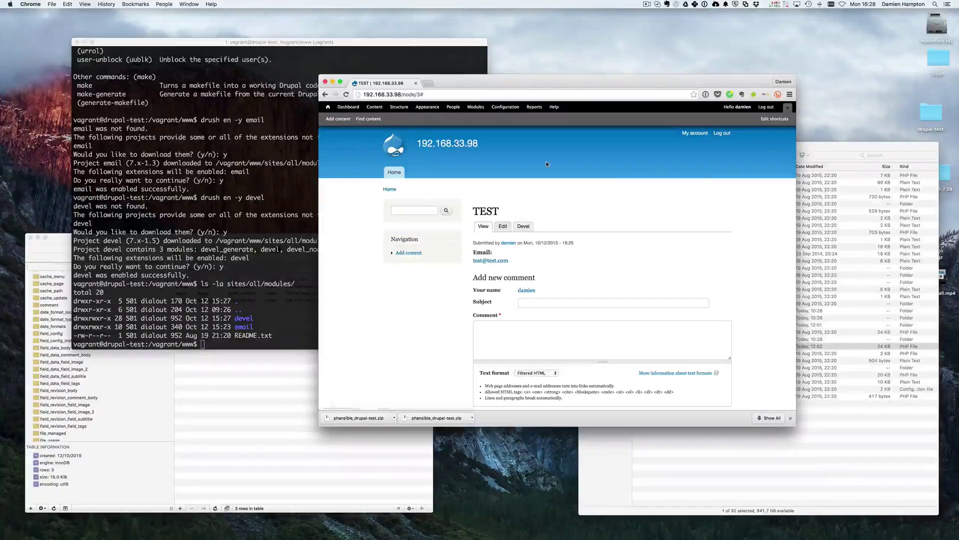
Step: Look through the Structure, Content, Appearance, People, Configuration and Modules admin pages for Devel additions, and close the overlay
click(397, 107)
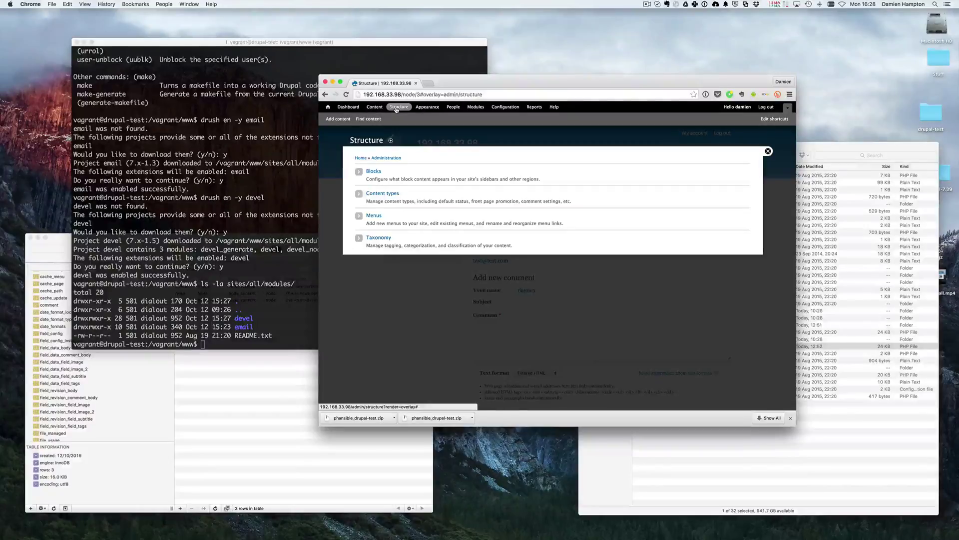
click(375, 108)
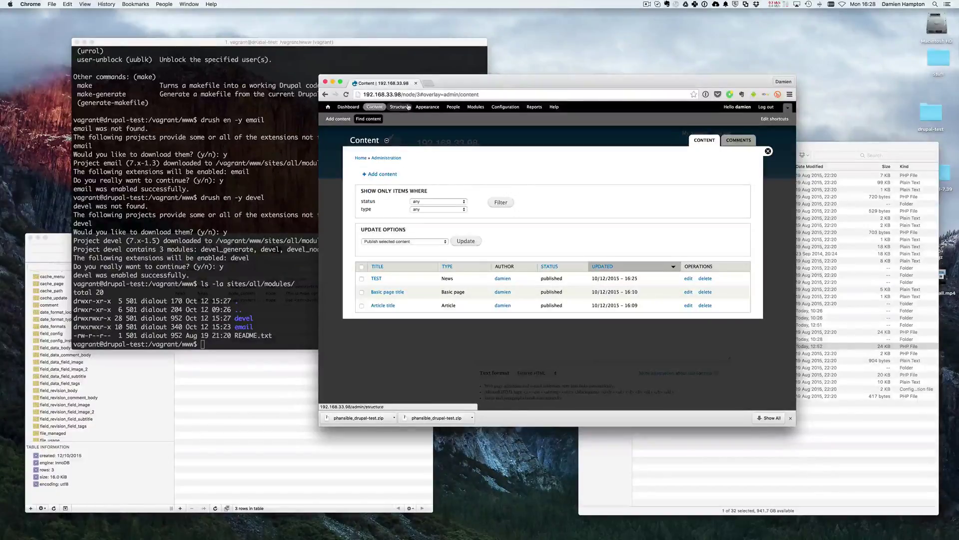
click(425, 108)
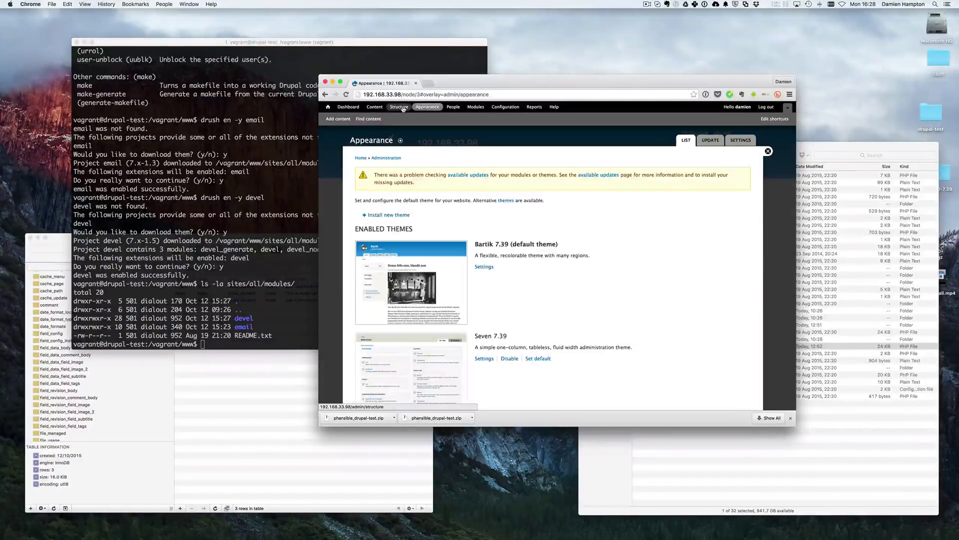
click(400, 108)
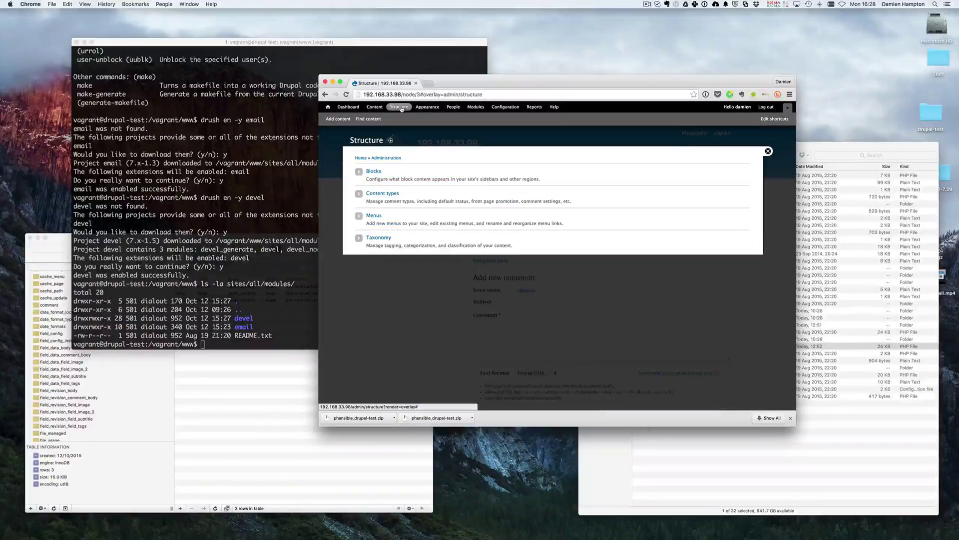
click(453, 107)
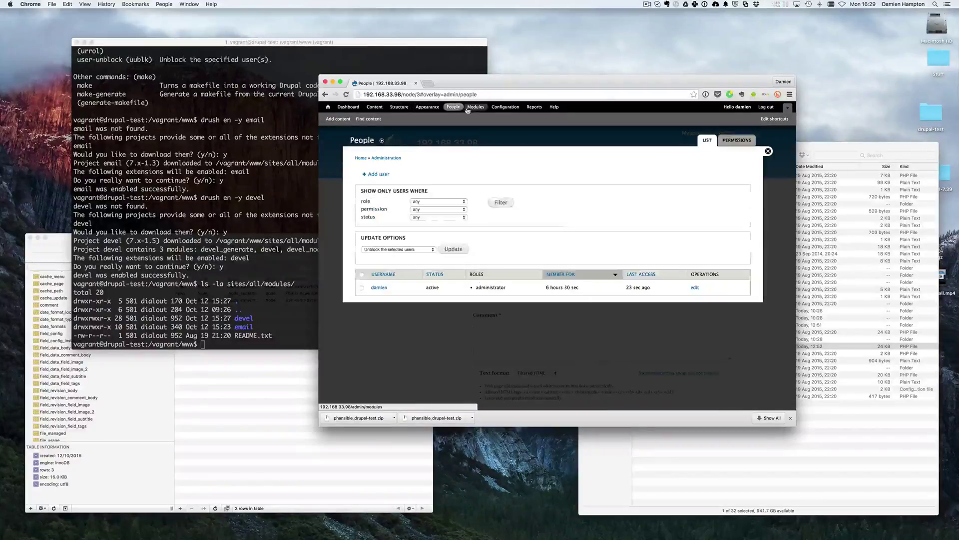
click(505, 107)
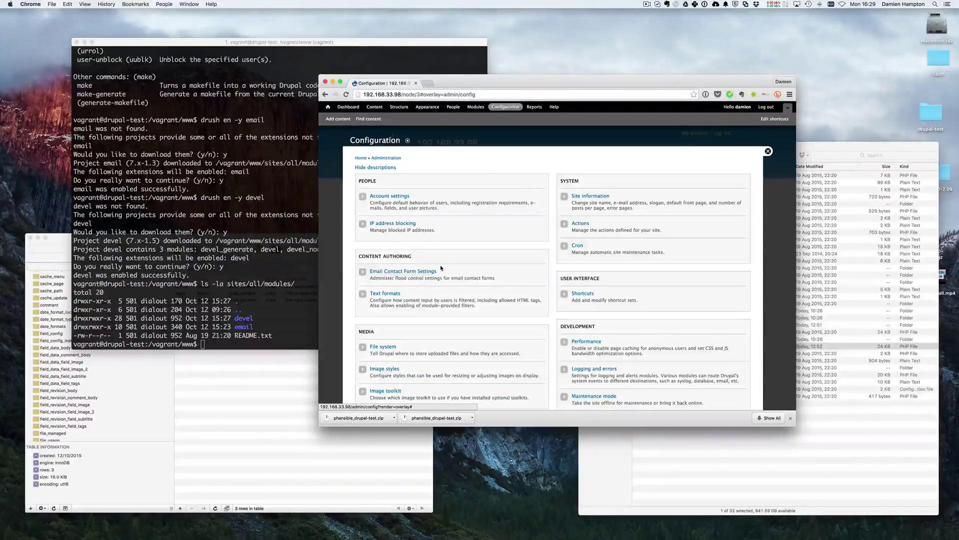
scroll(442, 268, down, 5)
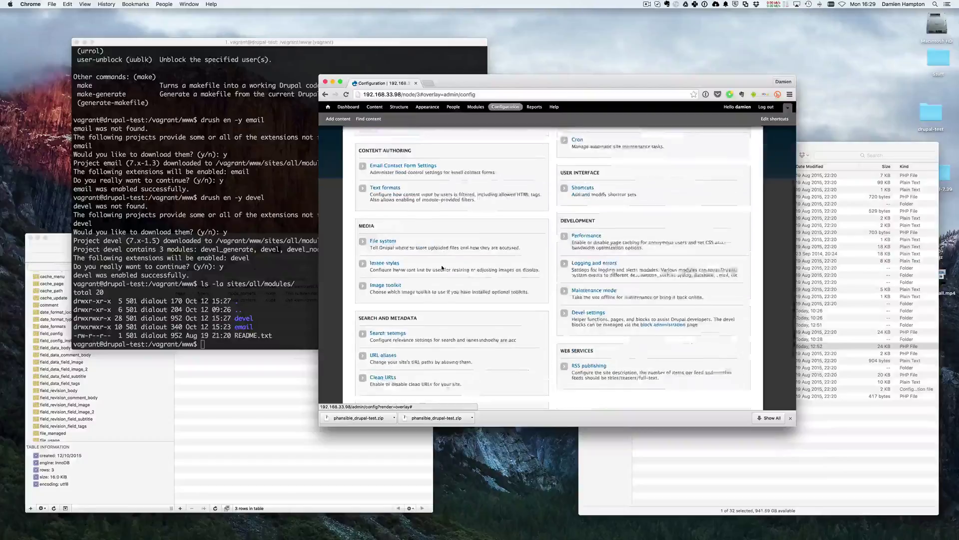
click(470, 109)
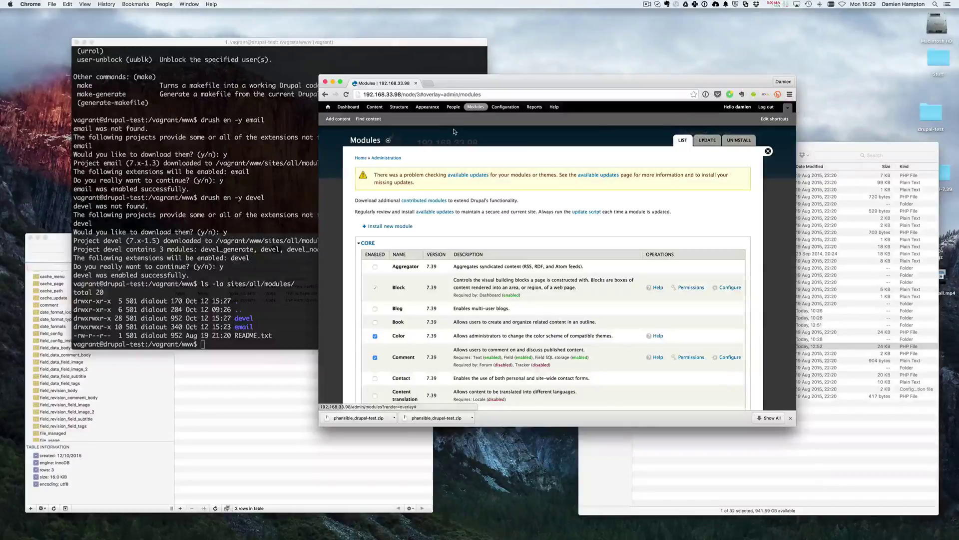
click(768, 151)
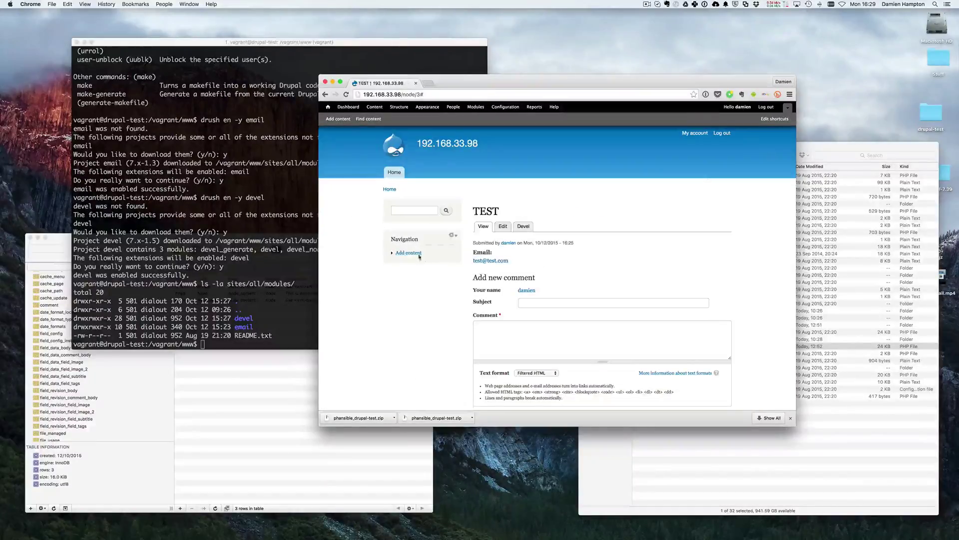
Step: Review the Configuration page and the Modules list down to the Development group containing Devel, Devel generate and Devel node access
click(505, 106)
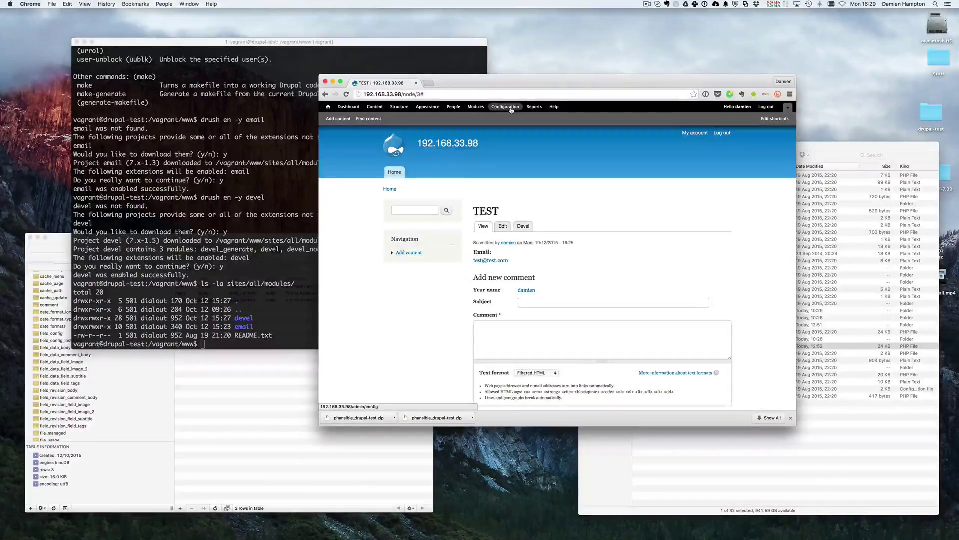
scroll(481, 272, down, 5)
scroll(482, 272, up, 5)
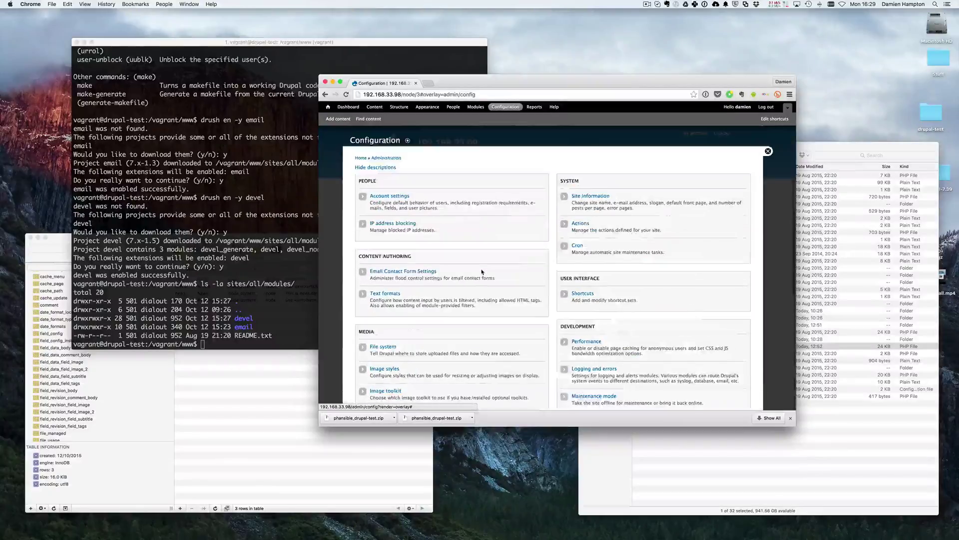
click(476, 106)
scroll(451, 299, down, 5)
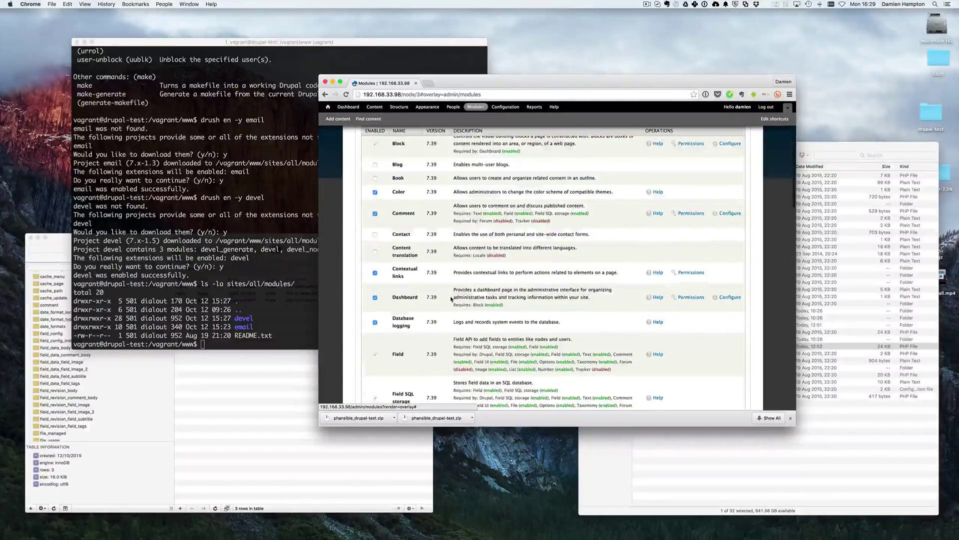
scroll(452, 299, down, 2)
scroll(451, 299, up, 2)
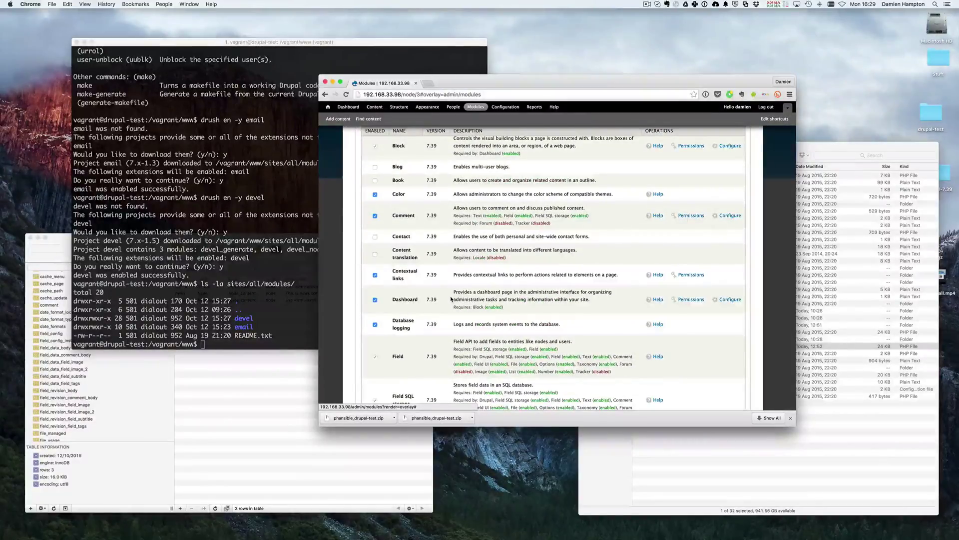
scroll(451, 298, down, 4)
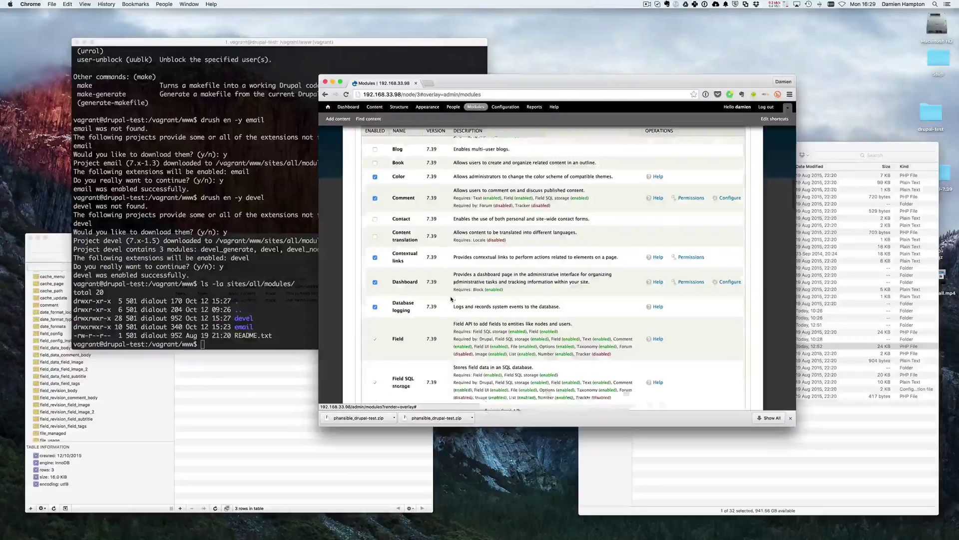
scroll(451, 299, down, 20)
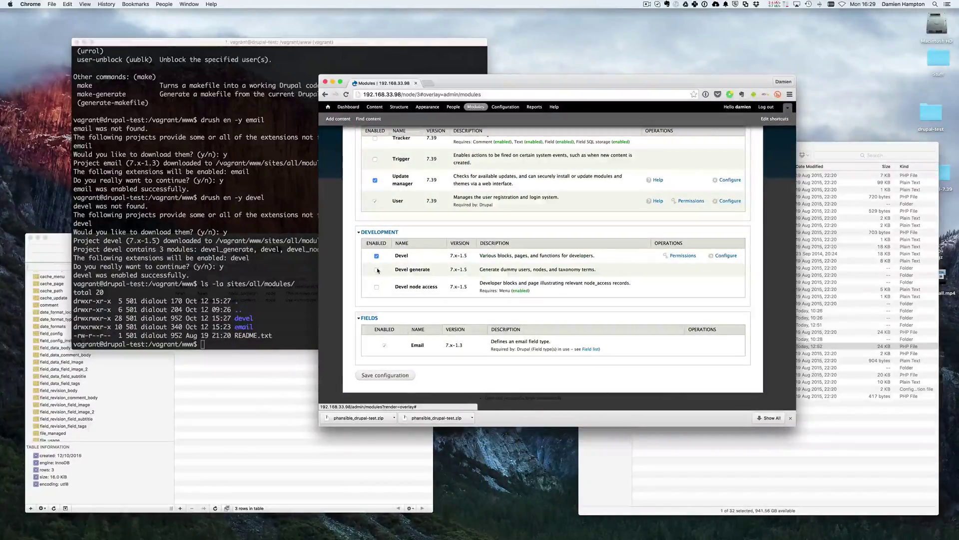
Step: Switch to the terminal and review the "drush en -y devel" output line by line, including the download prompt and the included modules
click(293, 241)
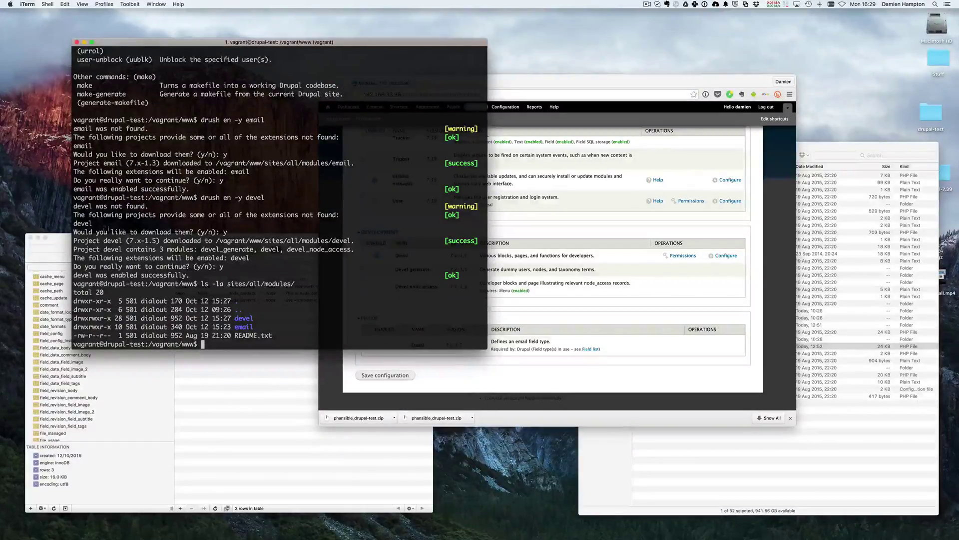
drag(81, 197, 200, 223)
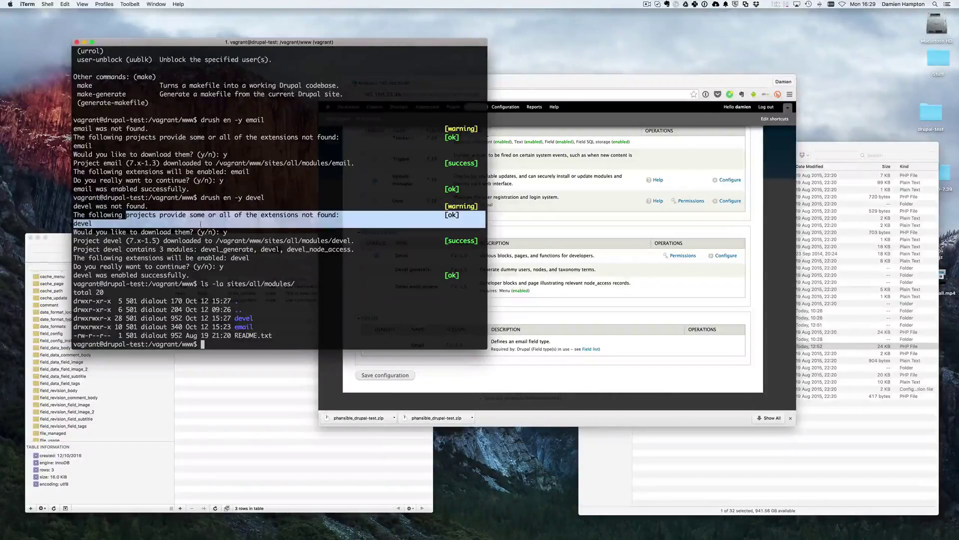
click(104, 226)
drag(78, 214, 297, 215)
click(297, 215)
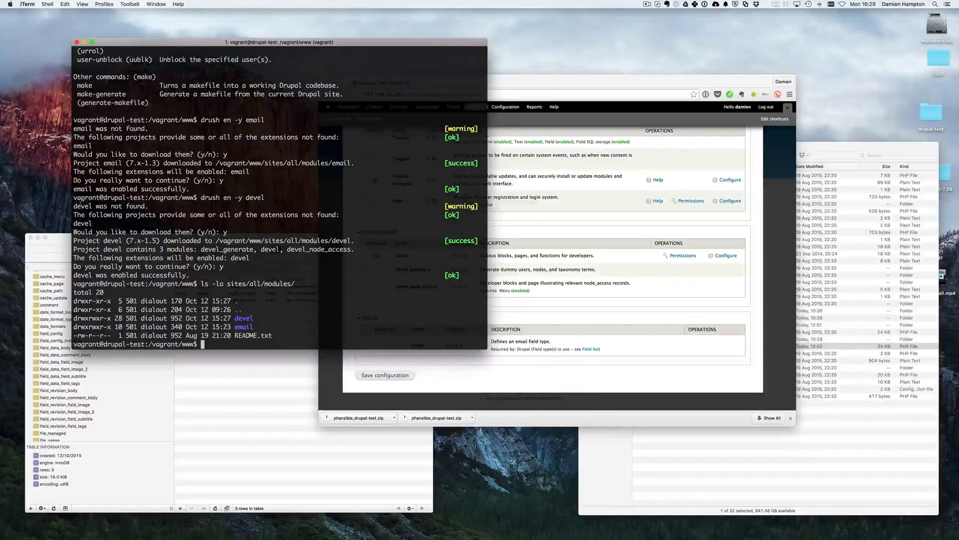
drag(81, 206, 199, 216)
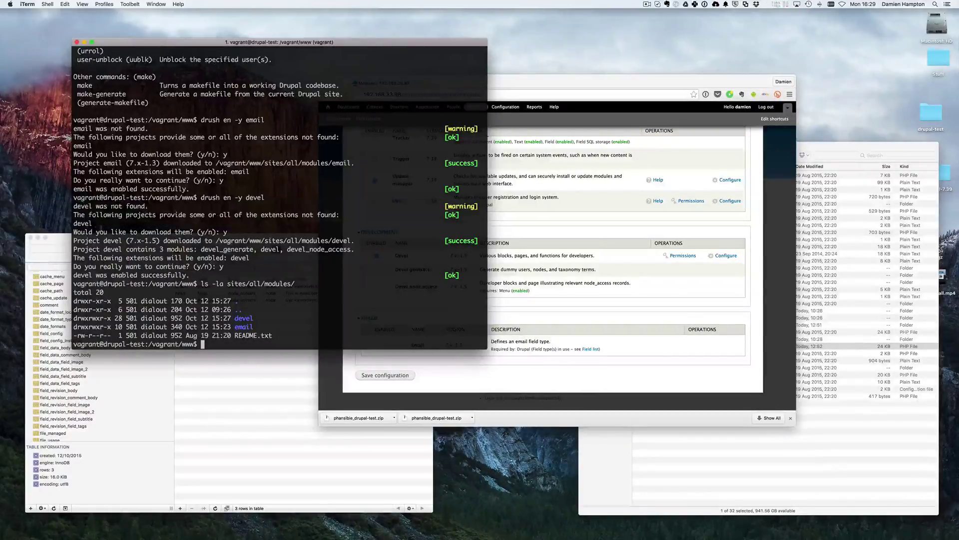
drag(90, 231, 246, 234)
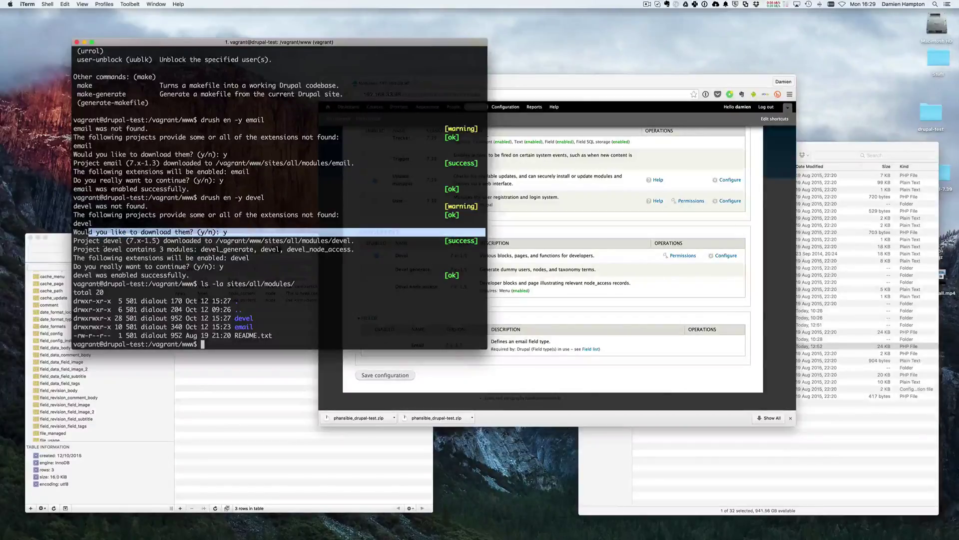
drag(74, 240, 179, 241)
click(196, 243)
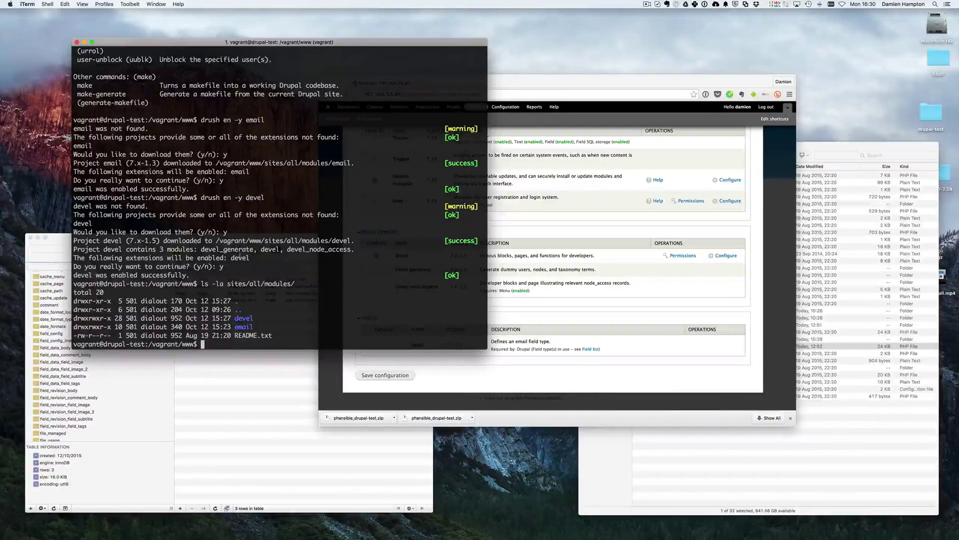
drag(200, 248, 366, 249)
click(305, 263)
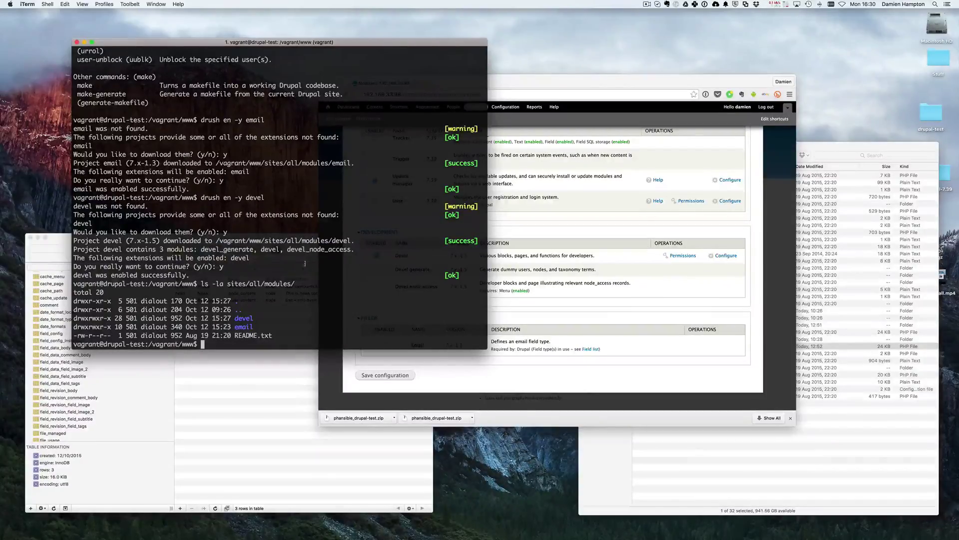
Step: Check the Devel generate row in the browser's Modules list, and enter "drush en -y devel_generate" in the terminal without running it
click(590, 238)
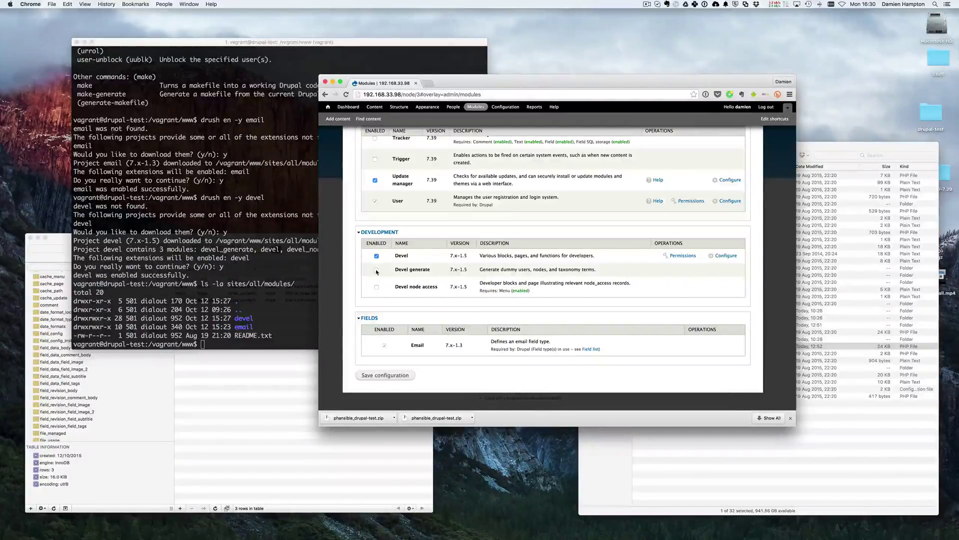
key(super+Tab)
key(Up)
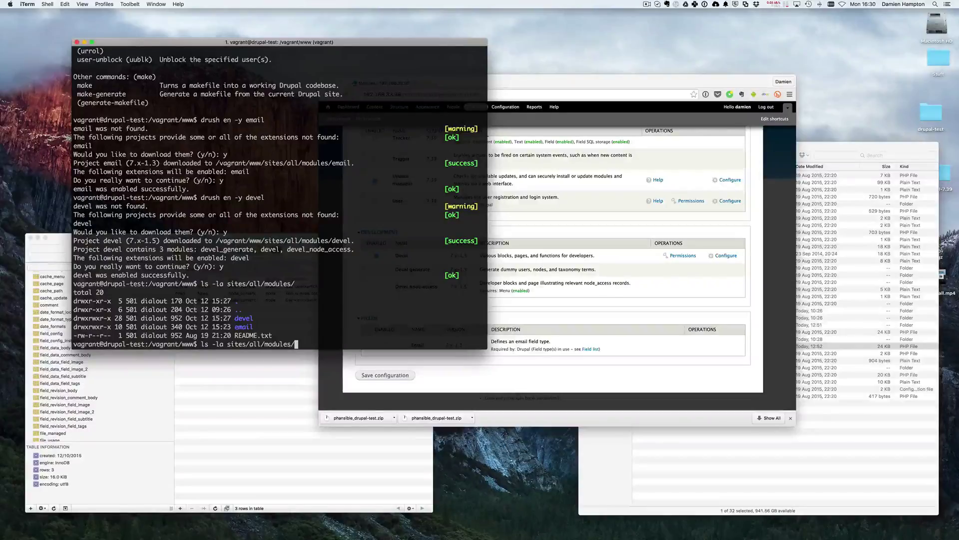
key(Up)
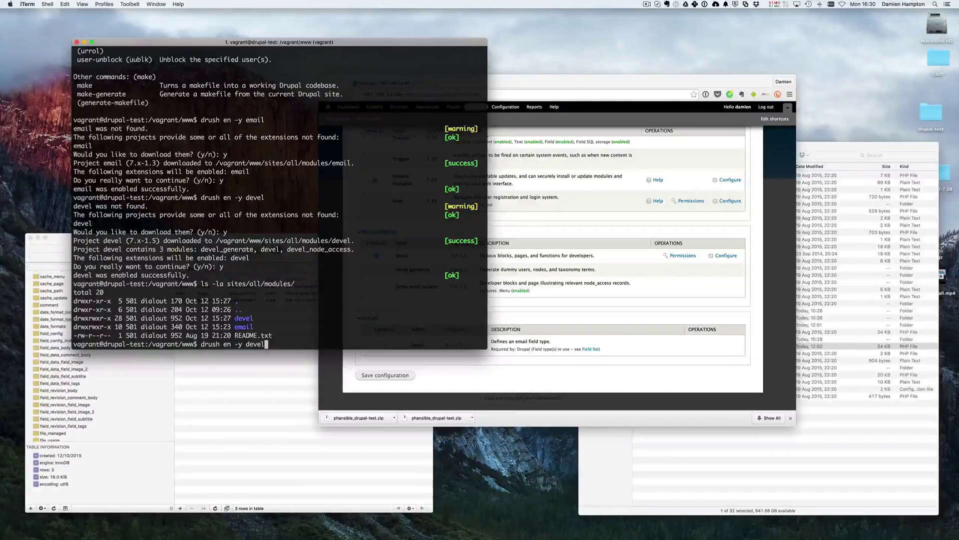
text(_generta)
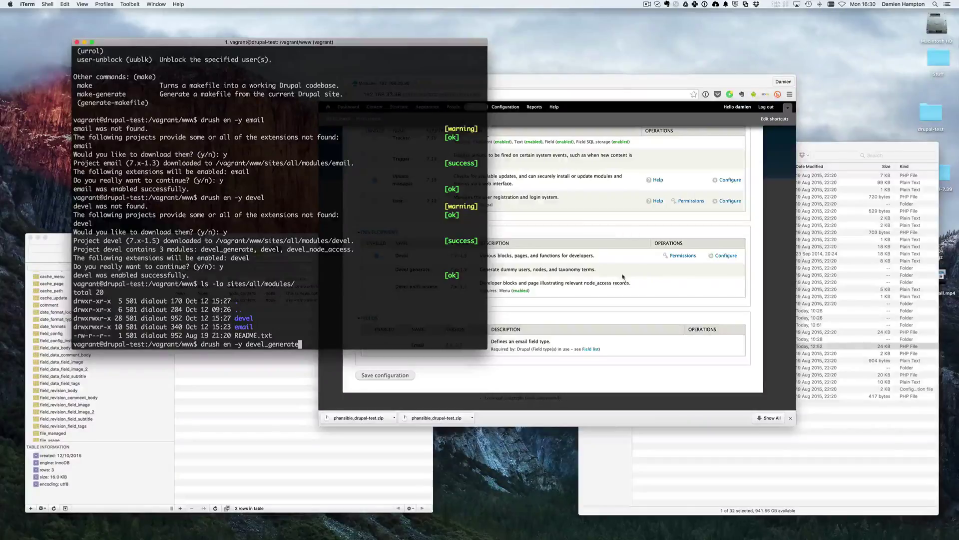
Step: Switch back to the browser, enable the Devel generate module in the Modules list and save the configuration
click(579, 221)
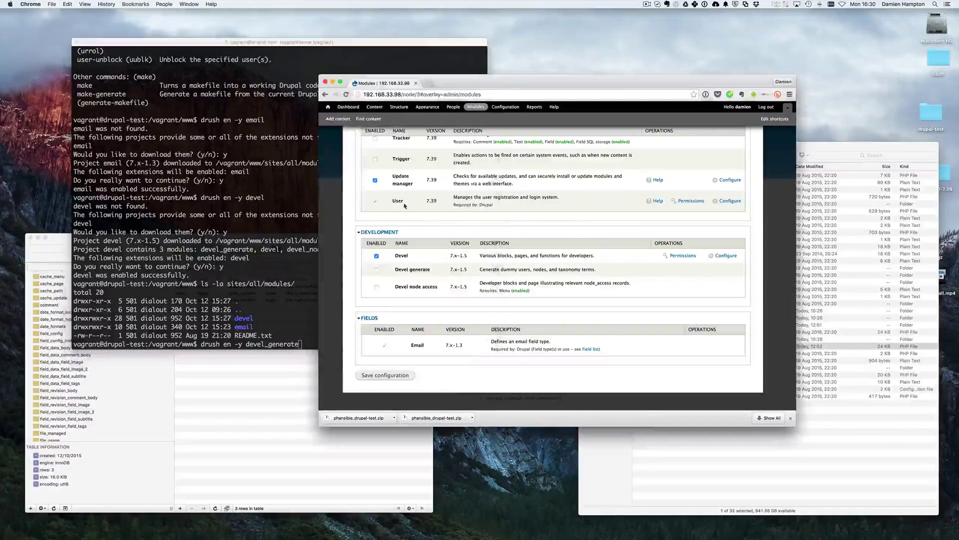
click(376, 271)
click(383, 378)
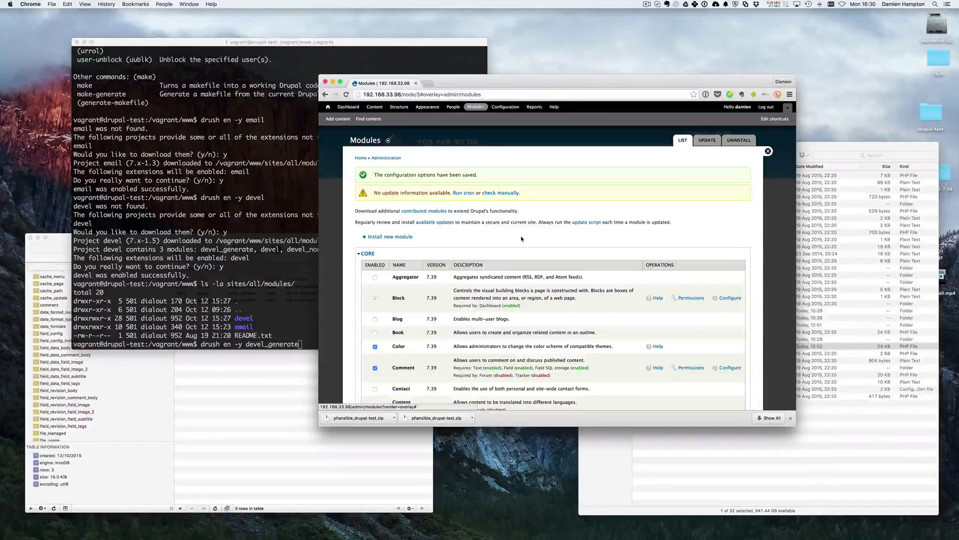
Step: Compare with the prepared Drush command in the terminal, and check the Devel generate row in the browser's Modules list
key(super+Tab)
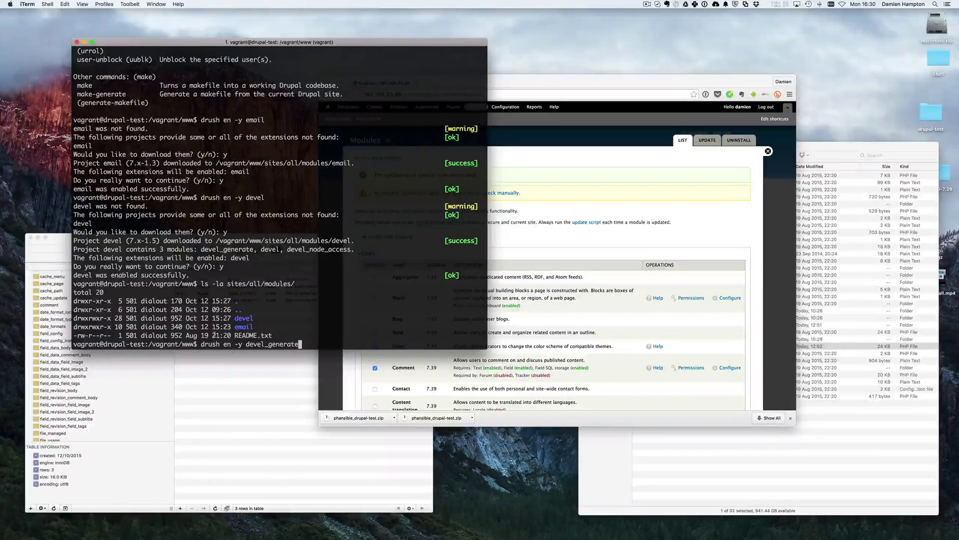
click(573, 257)
scroll(535, 282, down, 20)
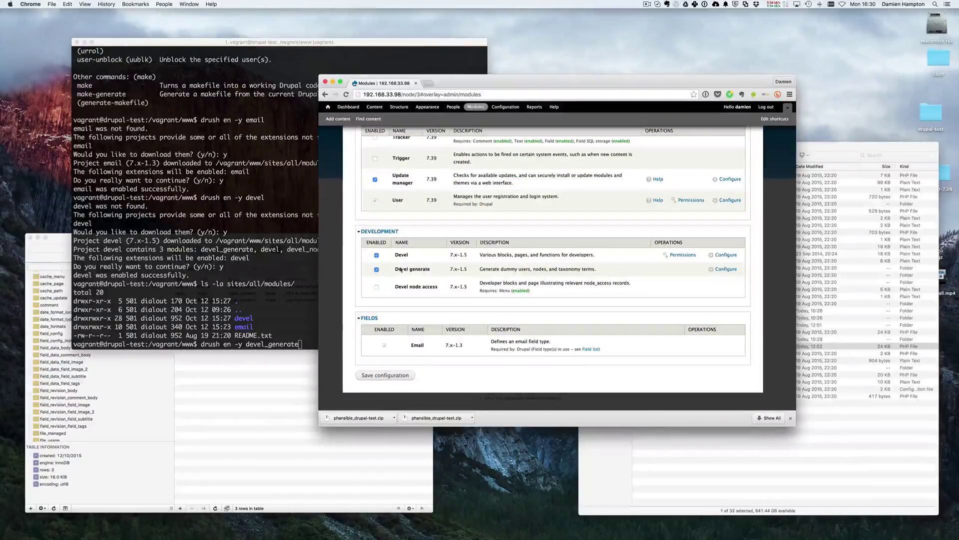
scroll(439, 273, up, 20)
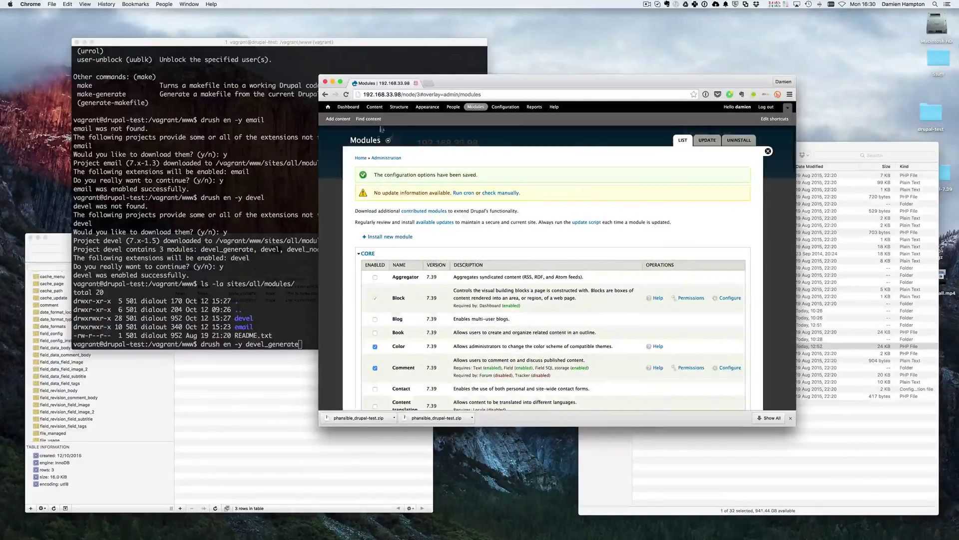
Step: Look through the Structure, Content, Configuration, Modules, Dashboard and Help admin pages for the Devel generate options
click(406, 110)
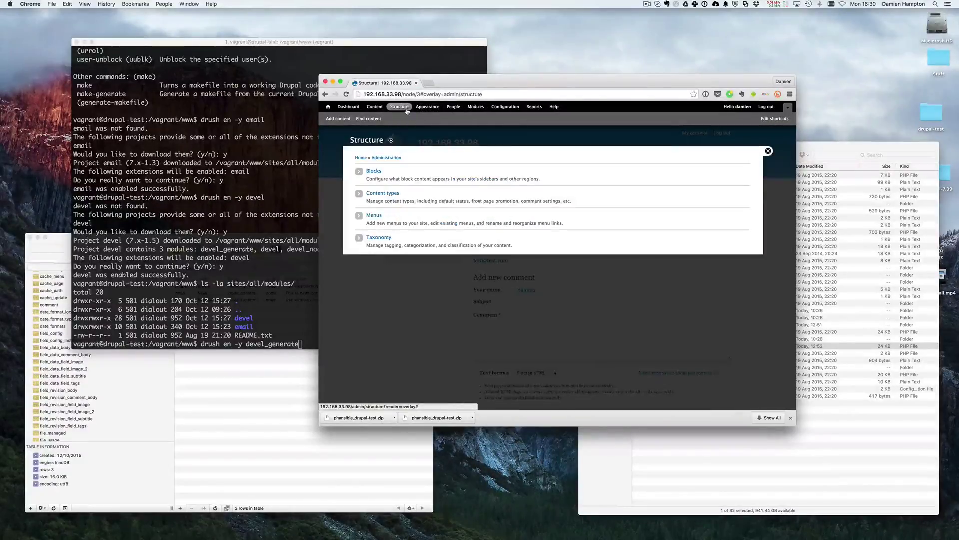
click(375, 107)
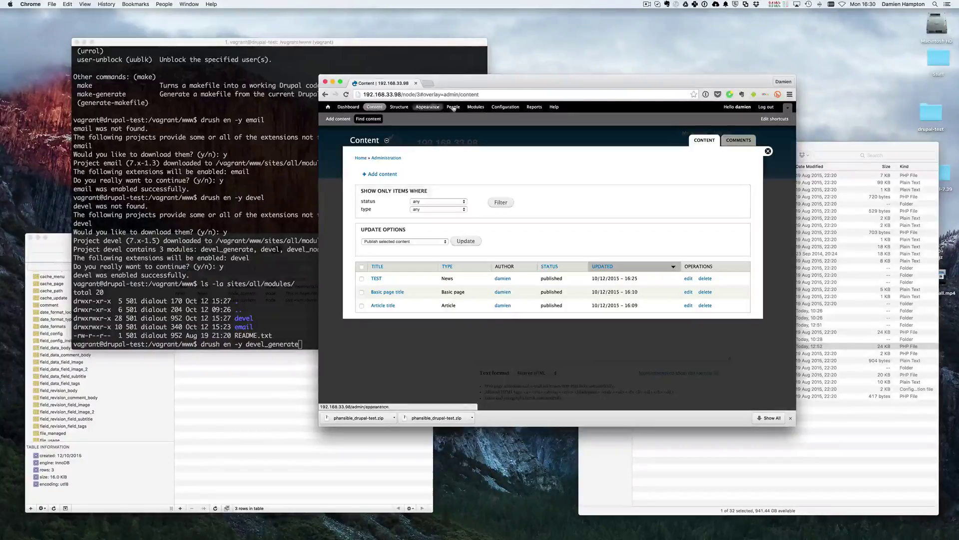
click(505, 108)
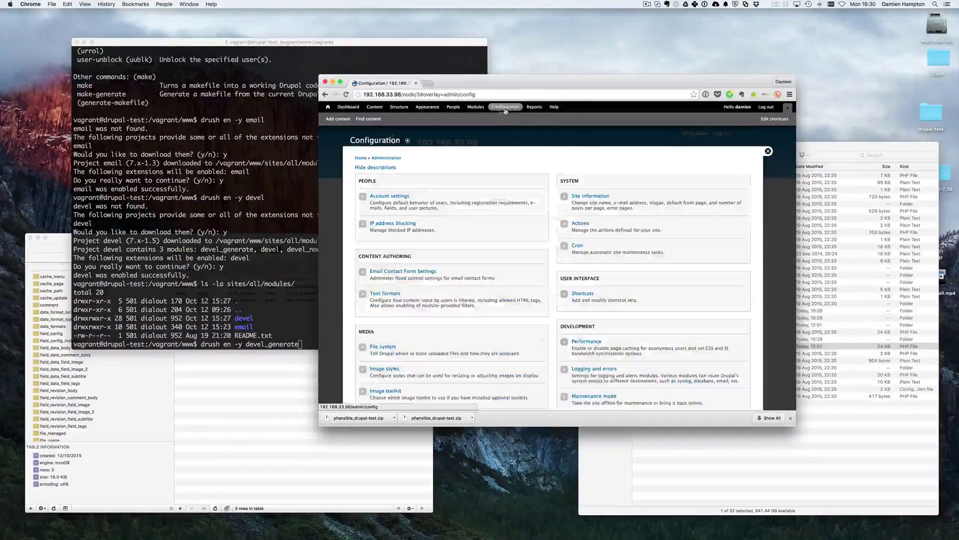
click(478, 108)
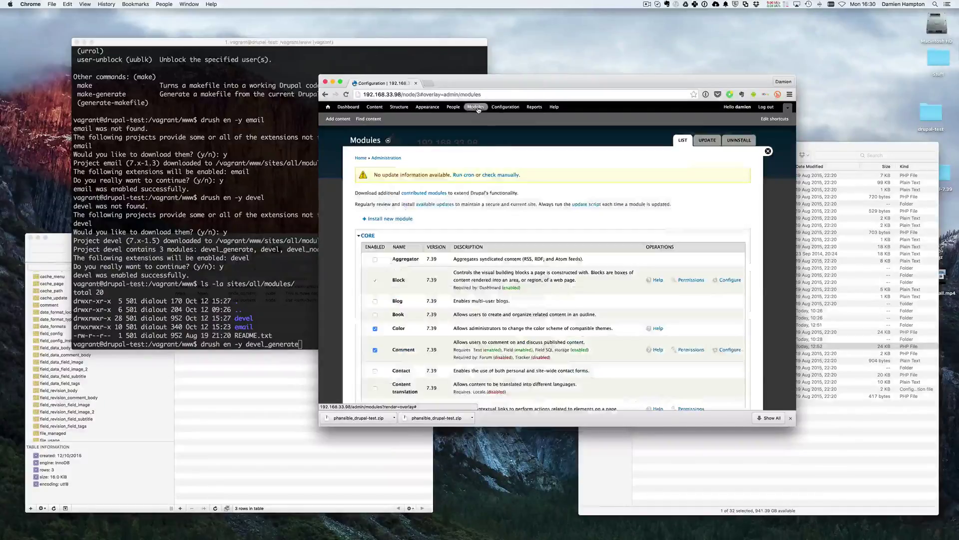
click(427, 107)
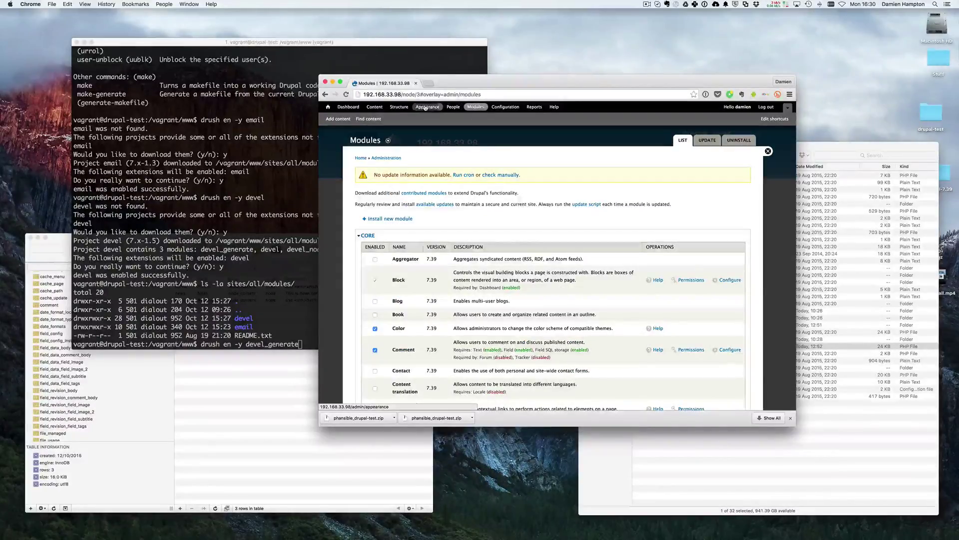
click(349, 107)
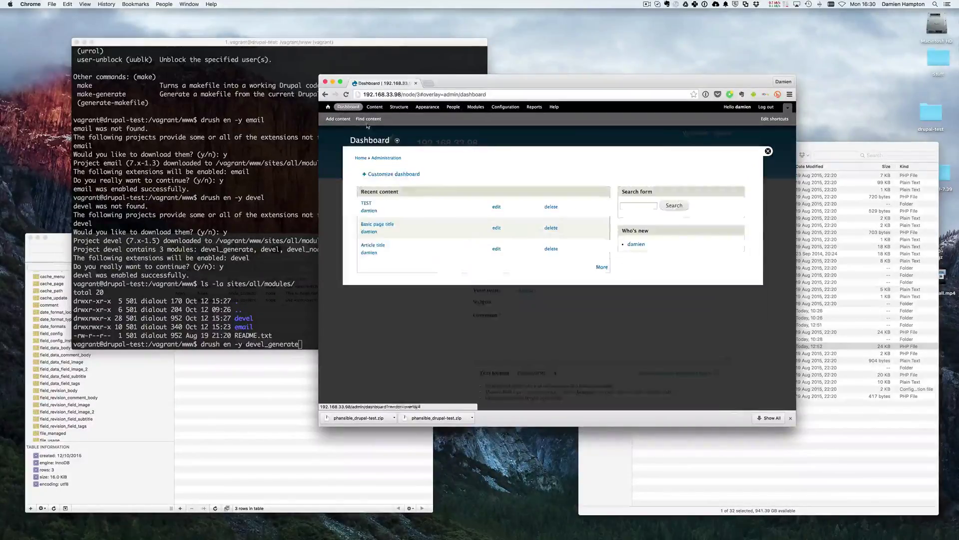
click(338, 119)
click(349, 107)
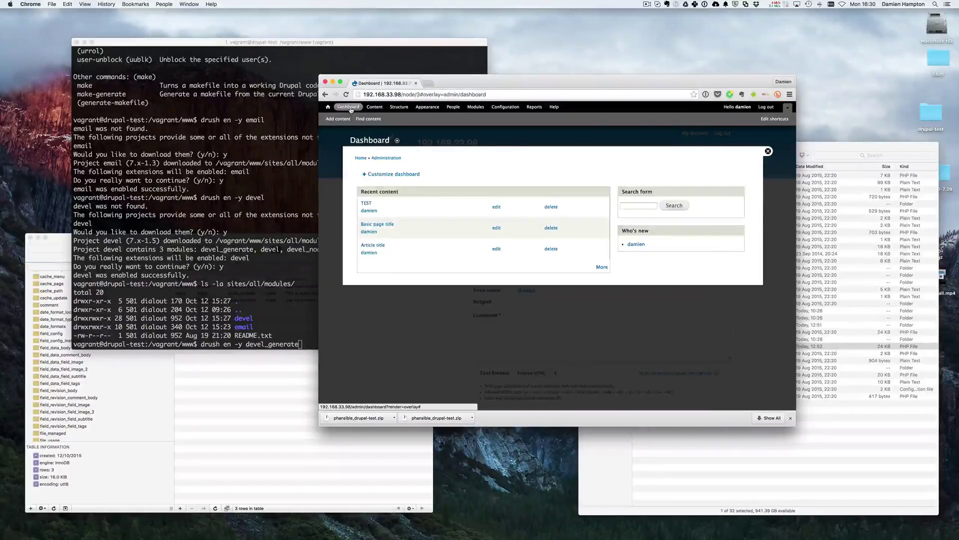
click(555, 106)
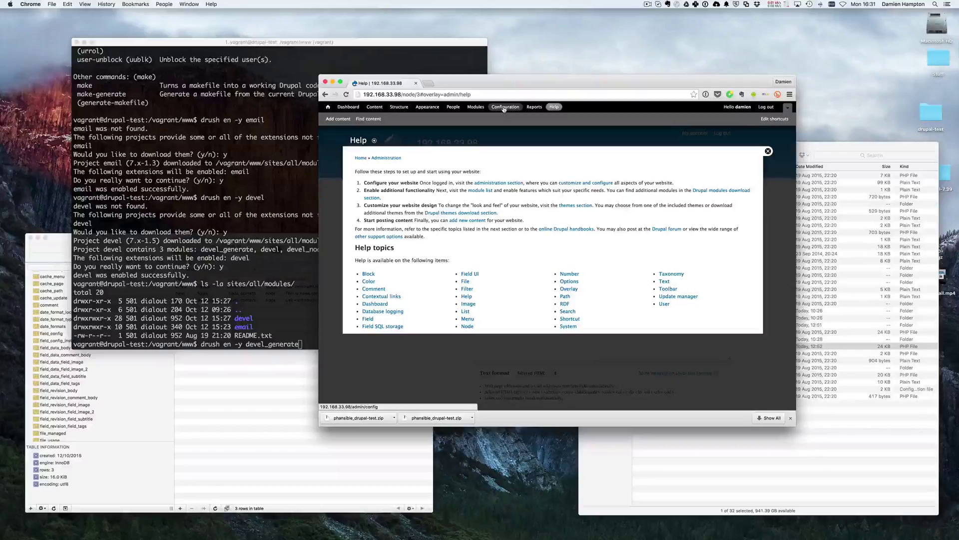
Step: Review the Development section of the Configuration page, from Devel settings through the content, menu, term, user and vocabulary generators
click(504, 107)
scroll(466, 251, down, 10)
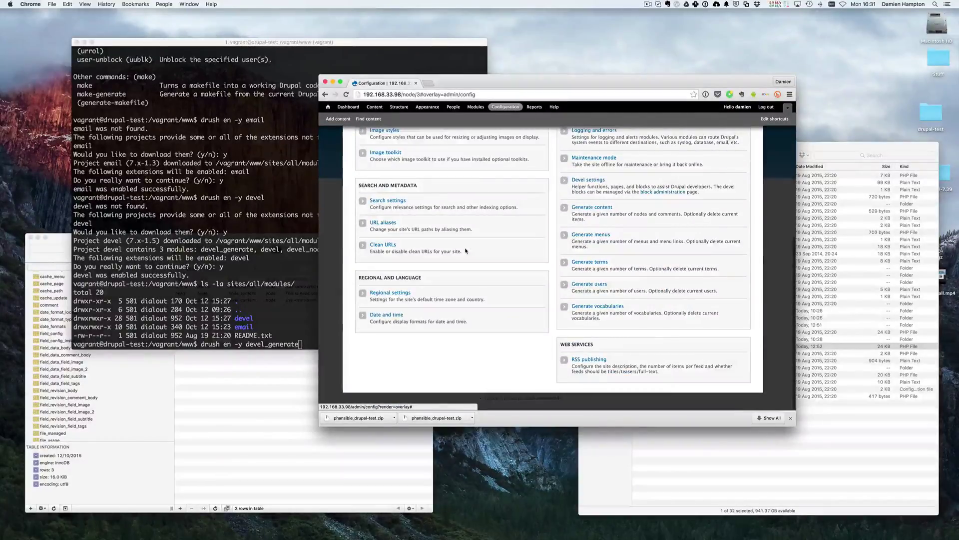
scroll(466, 251, up, 4)
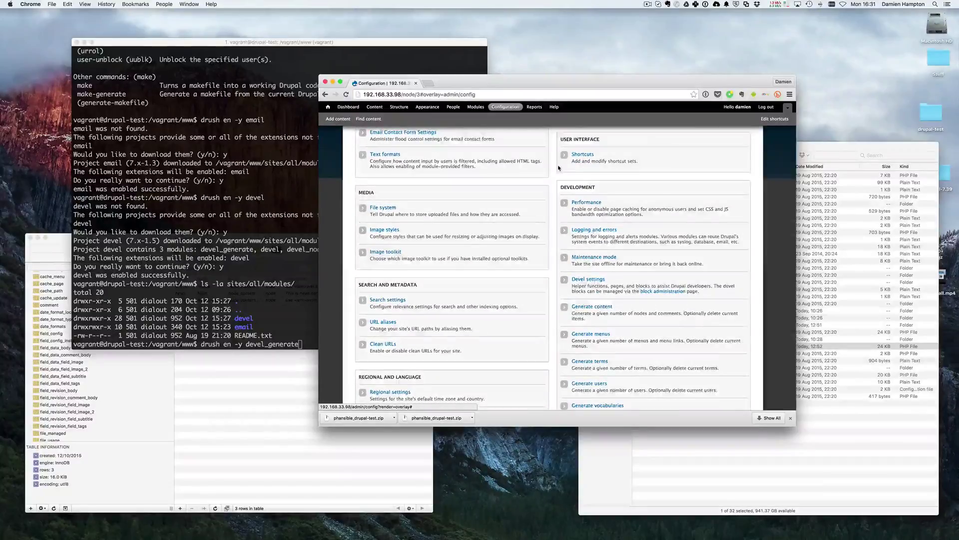
scroll(558, 168, up, 6)
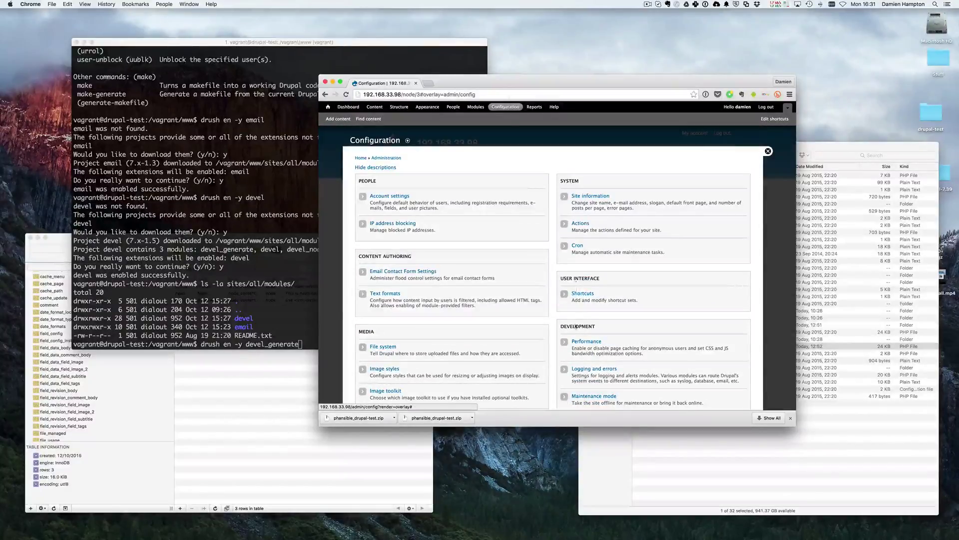
scroll(576, 327, down, 8)
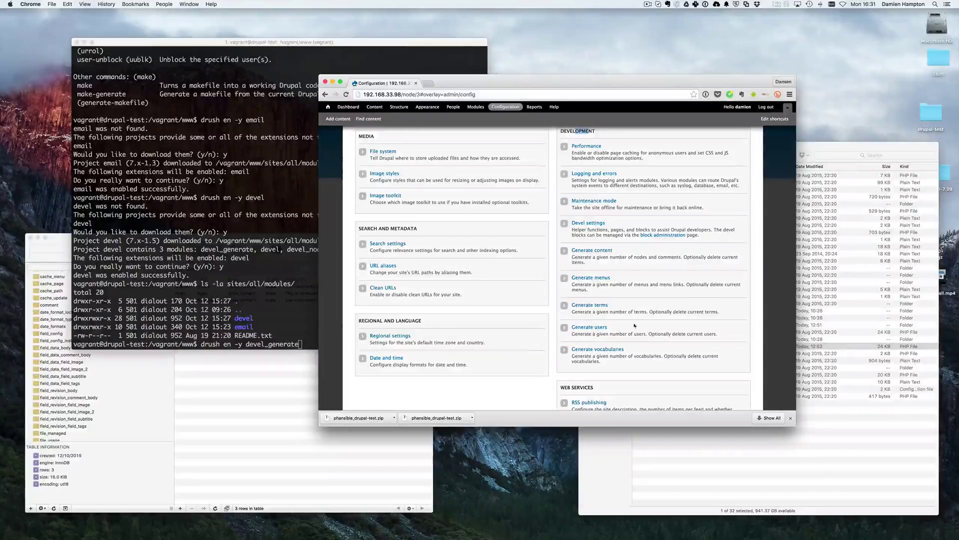
Step: Generate 50 nodes across the Article, News and Basic page content types, deleting all existing content of these types first
click(592, 251)
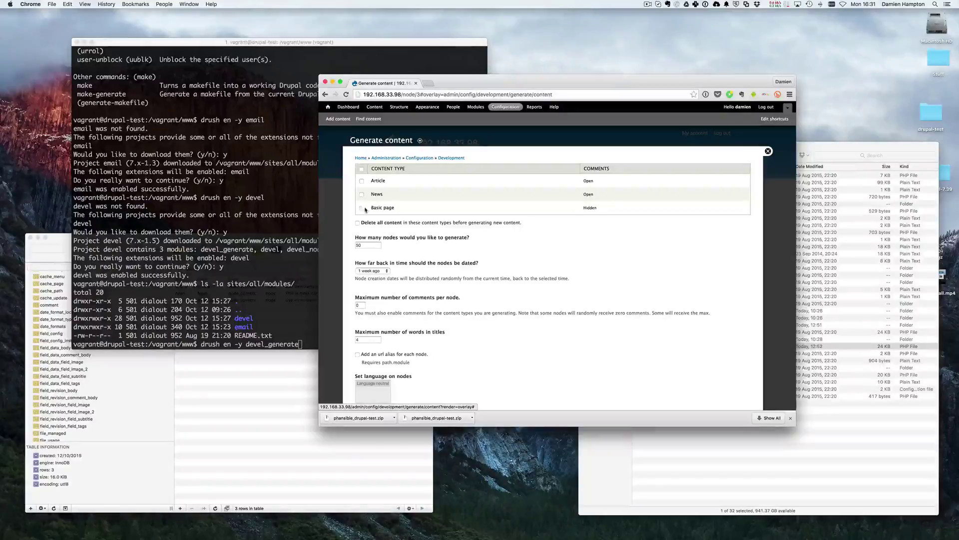
click(361, 169)
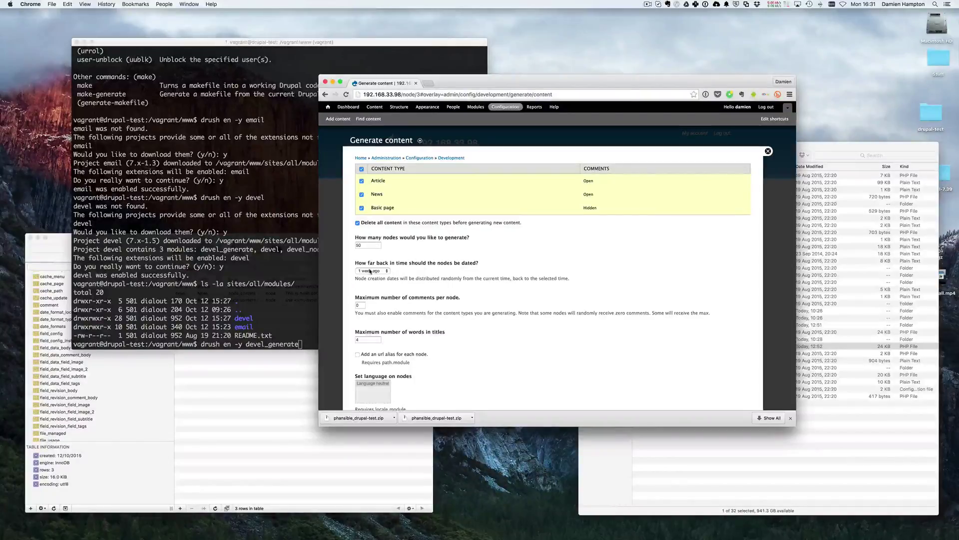
scroll(394, 289, down, 3)
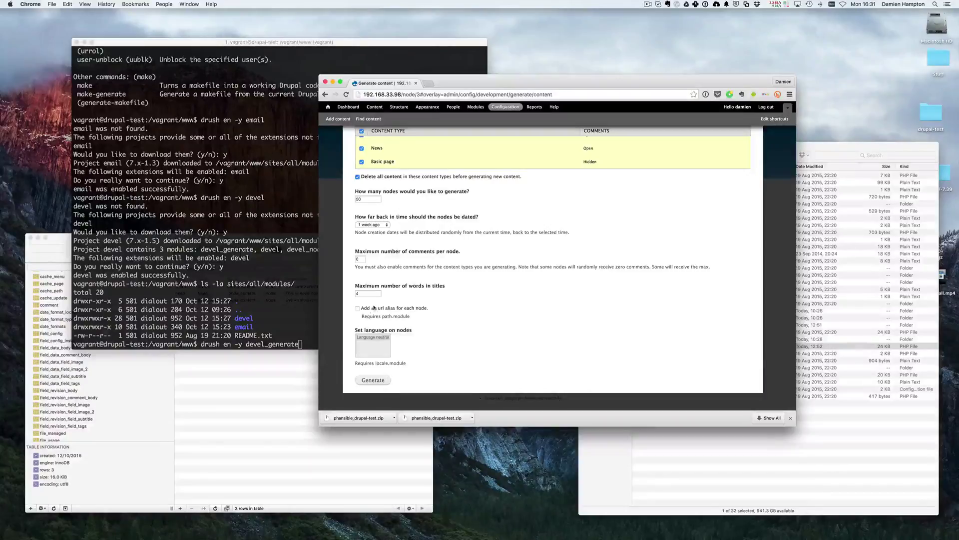
click(373, 380)
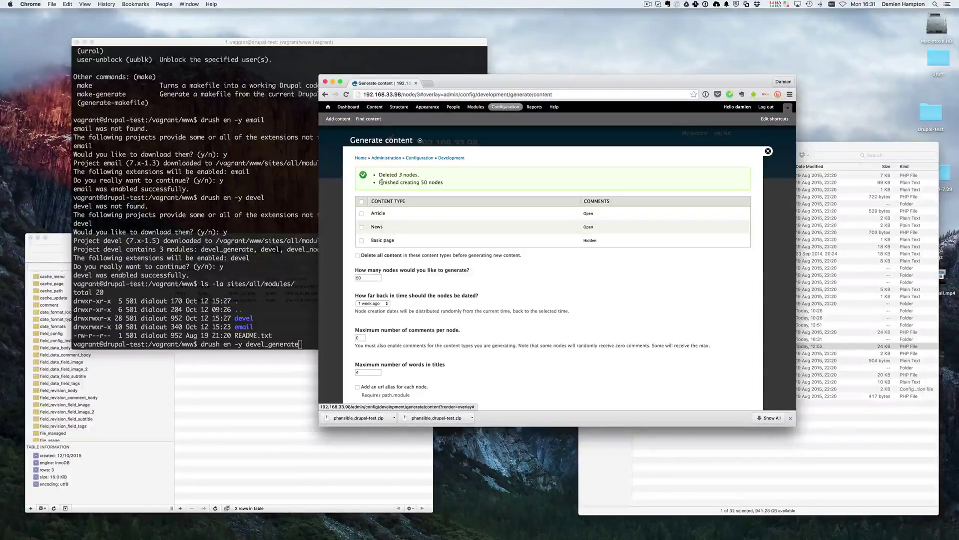
Step: Check the generated nodes in the content list and view the basic page "Gilvus Imputo Ulciscor Valetudo", returning to the list
click(370, 109)
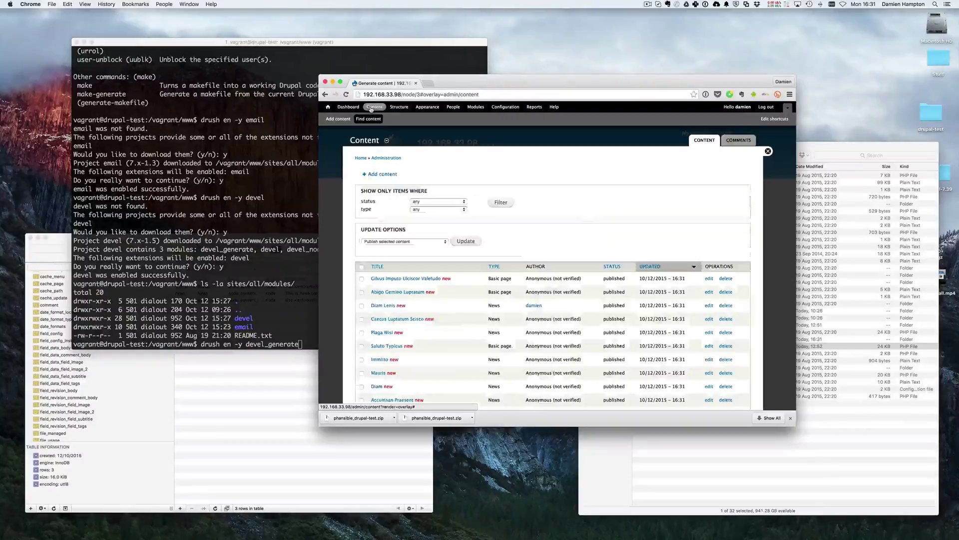
scroll(441, 293, down, 5)
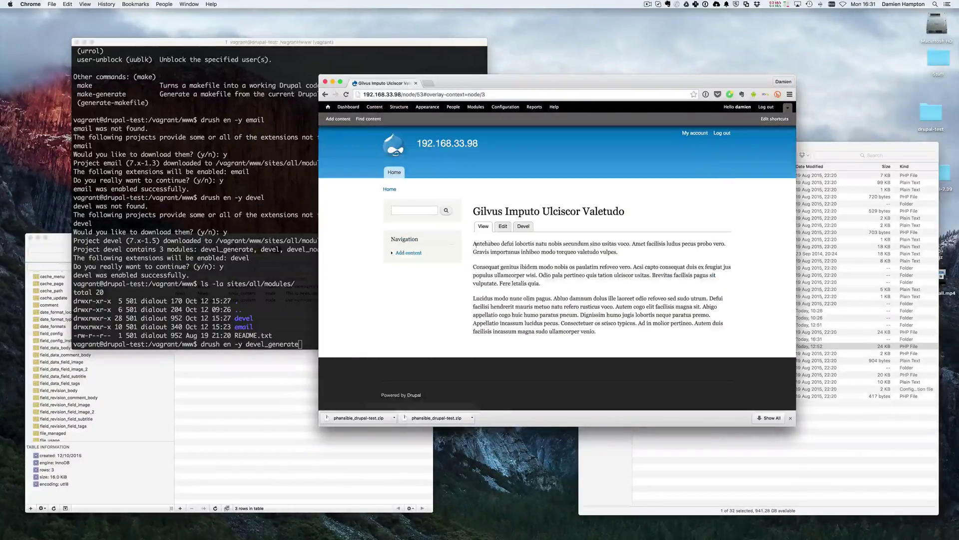
click(325, 94)
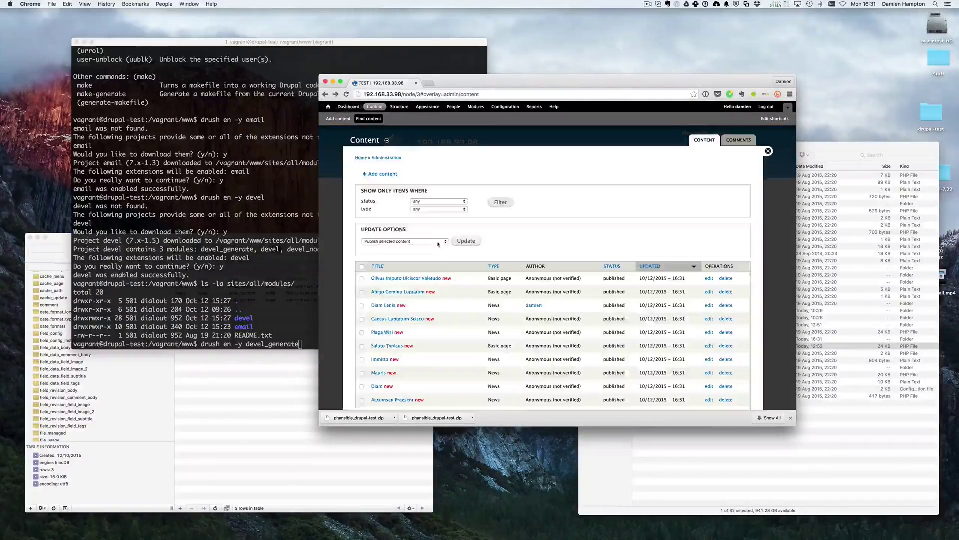
Step: Open the generated News node "Diam Lenis" and skim its body text and images from start to end and back
click(381, 305)
scroll(470, 248, down, 10)
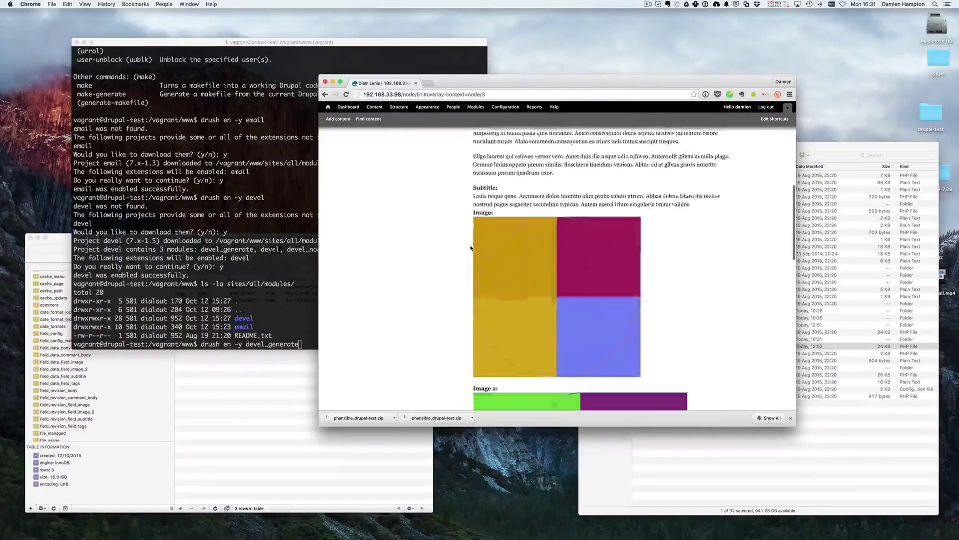
scroll(470, 248, down, 5)
scroll(470, 248, up, 8)
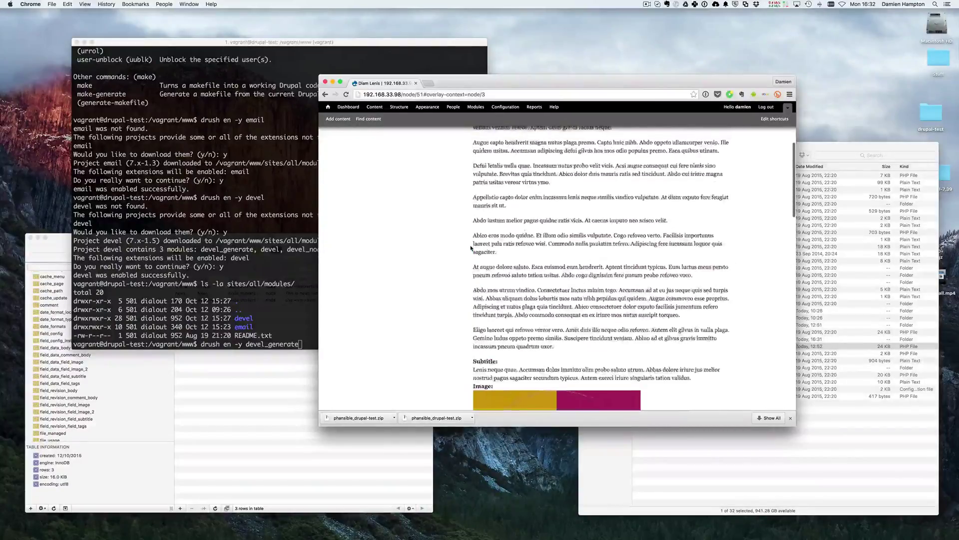
scroll(471, 247, up, 5)
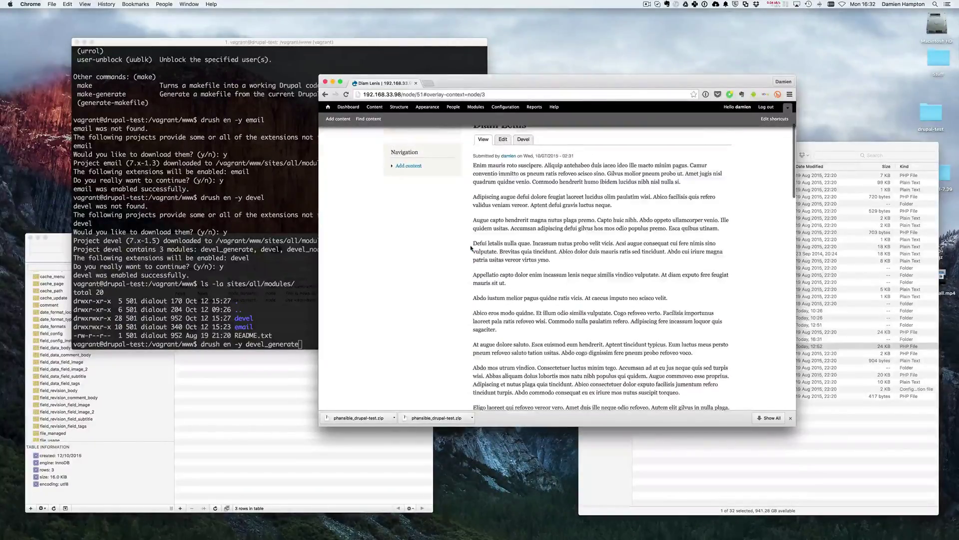
scroll(471, 248, up, 3)
drag(471, 260, 549, 270)
click(485, 214)
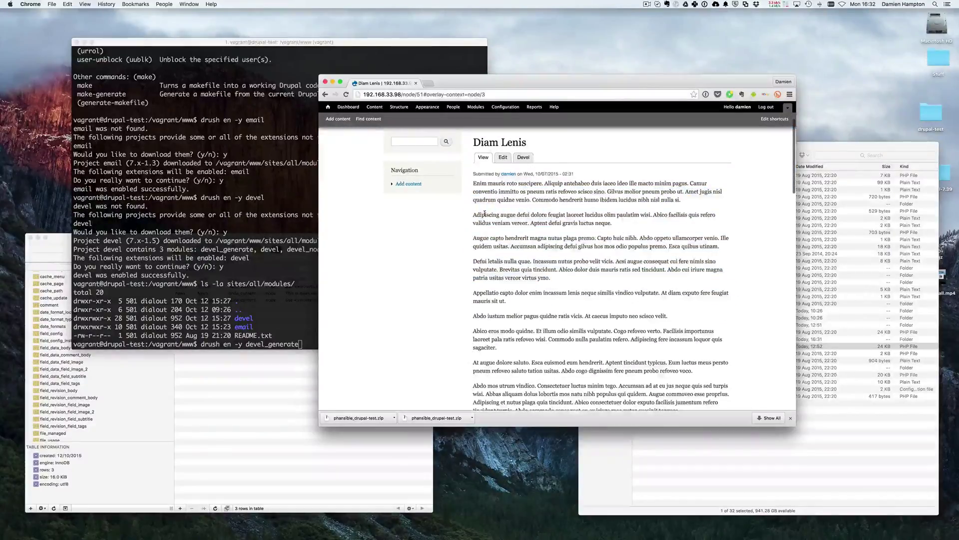
scroll(485, 214, up, 3)
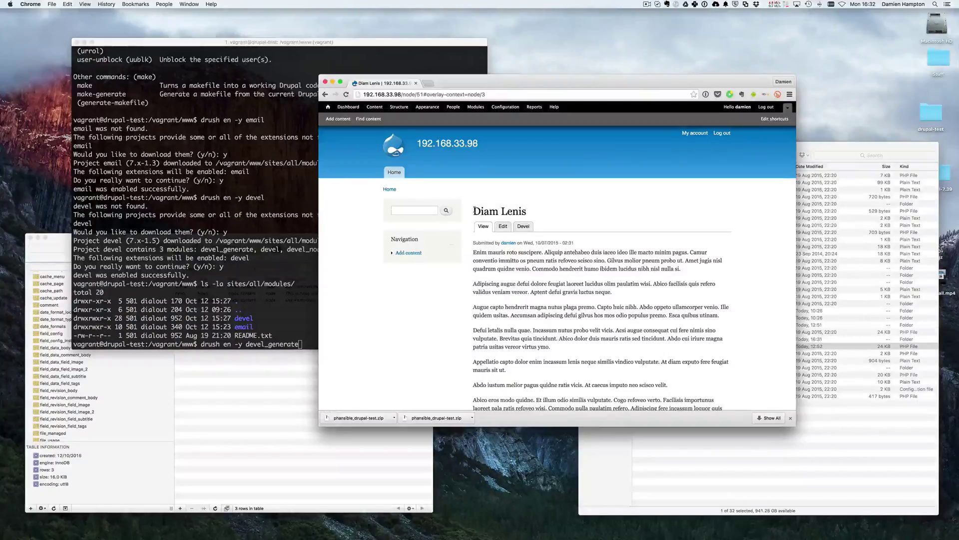
Step: Examine the Diam Lenis node field by field, highlighting its title, body and subtitle text and checking its Image and Image 2 fields
drag(474, 210, 538, 211)
mouse_move(489, 260)
mouse_down()
mouse_move(650, 394)
mouse_move(645, 414)
mouse_move(505, 253)
mouse_up()
scroll(550, 275, down, 4)
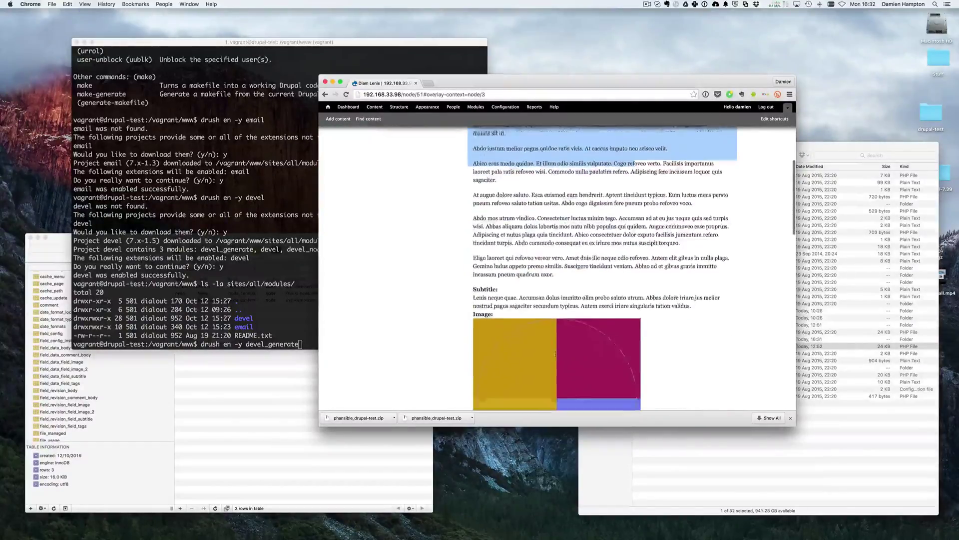
drag(473, 296, 719, 299)
click(718, 299)
scroll(661, 295, down, 5)
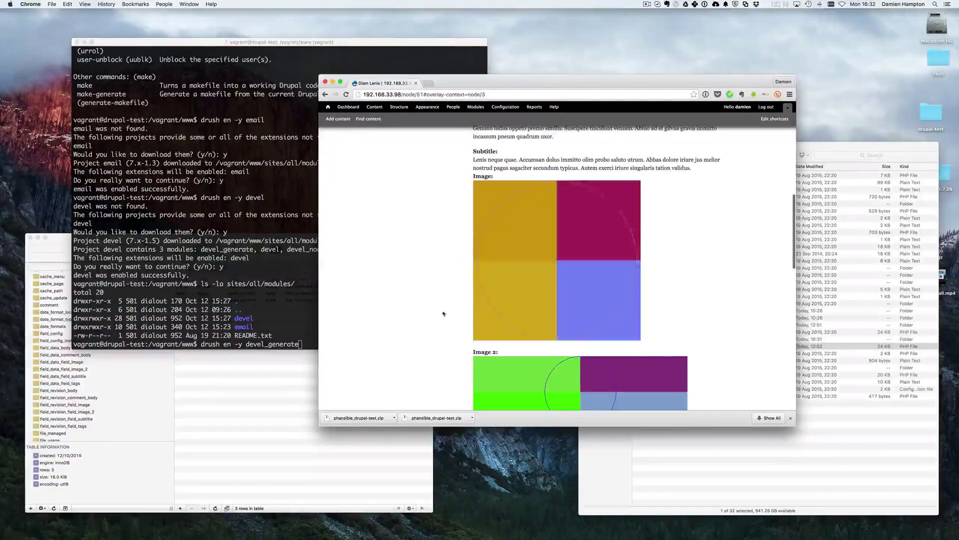
scroll(535, 266, down, 8)
scroll(483, 164, down, 10)
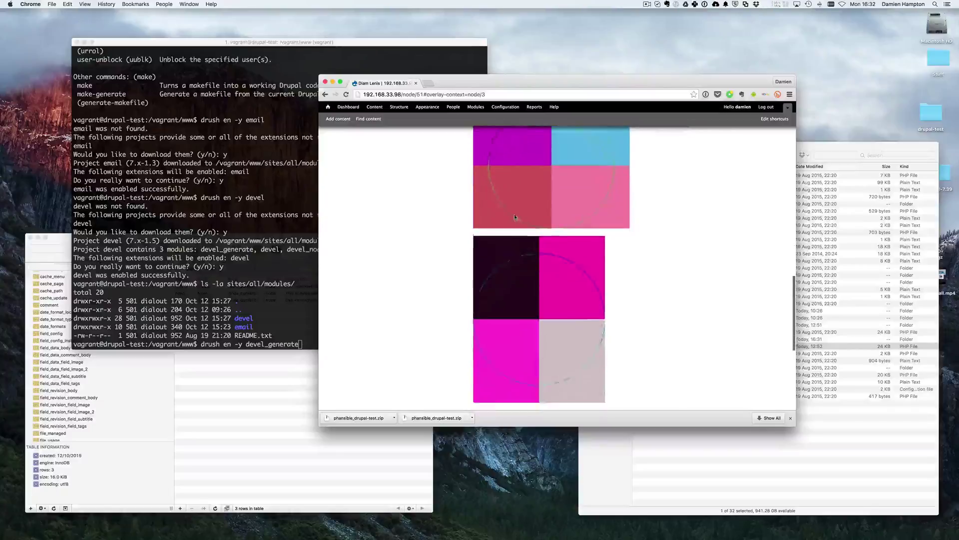
scroll(506, 229, up, 15)
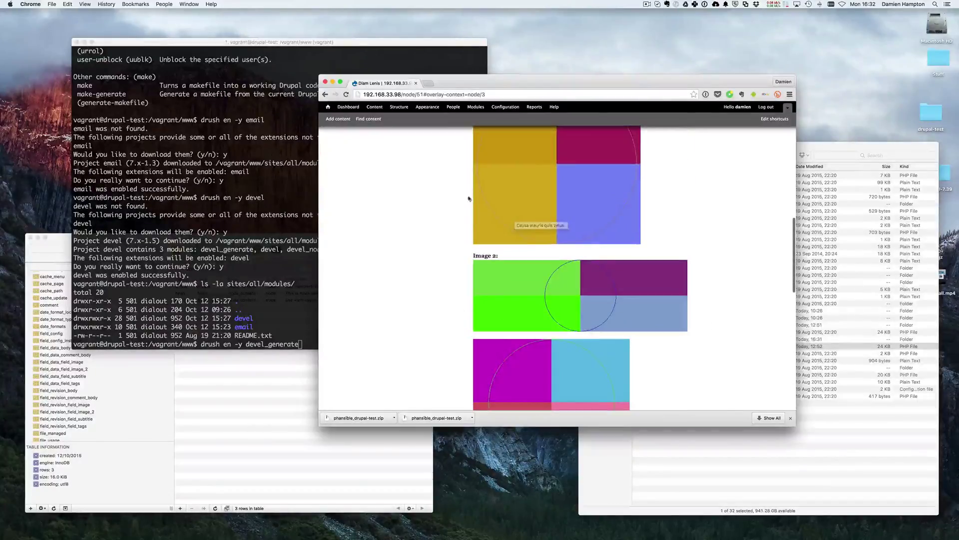
scroll(506, 230, up, 15)
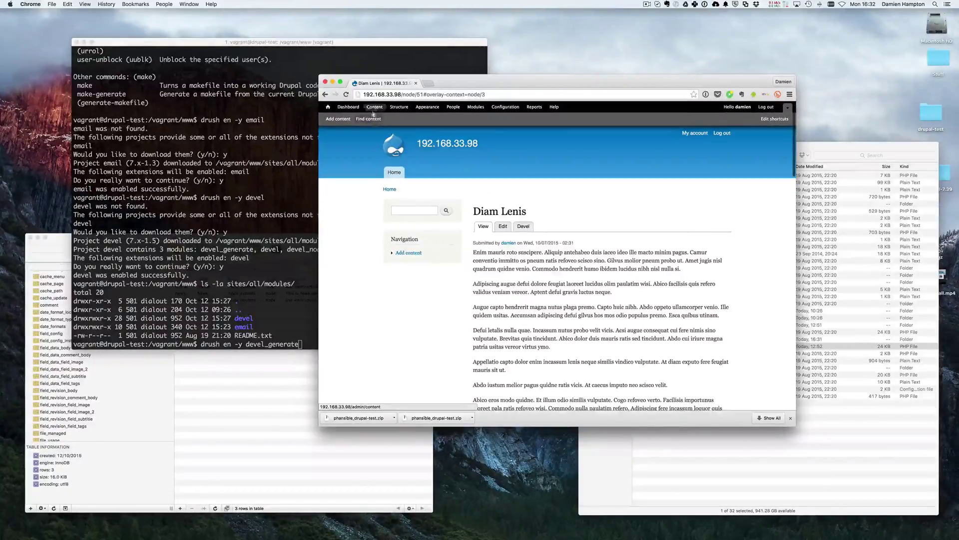
Step: Open the generated basic page "Accumsan" from the content list to check its text, and return to the list
click(374, 107)
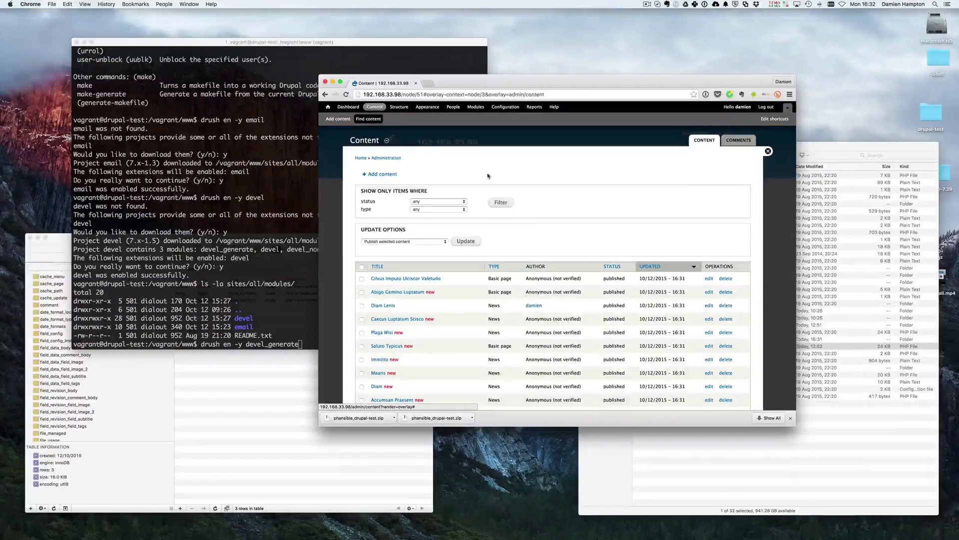
scroll(406, 298, down, 3)
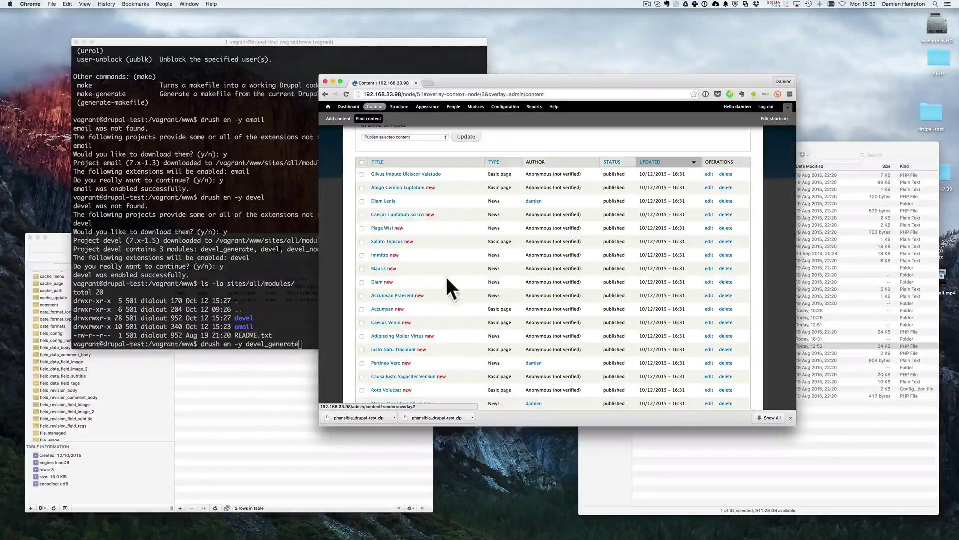
click(386, 309)
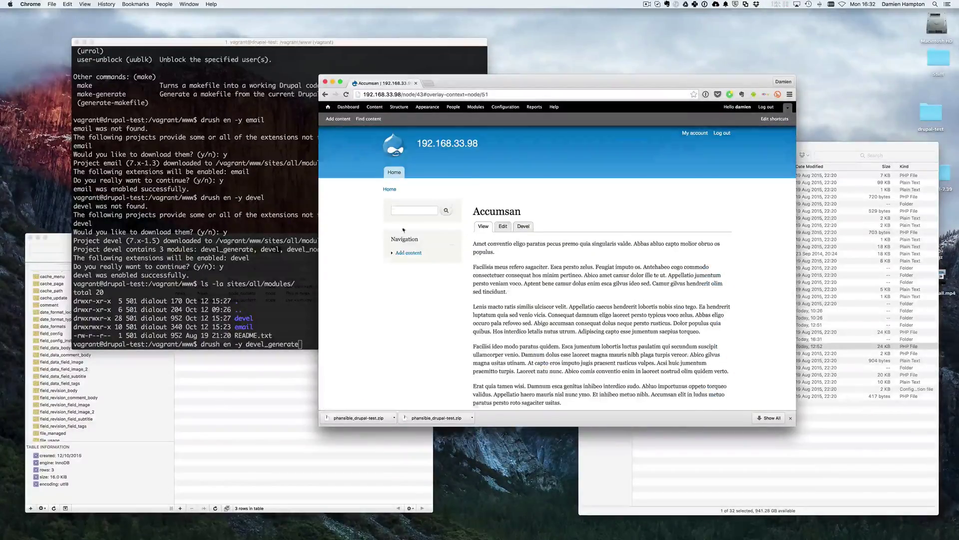
click(326, 94)
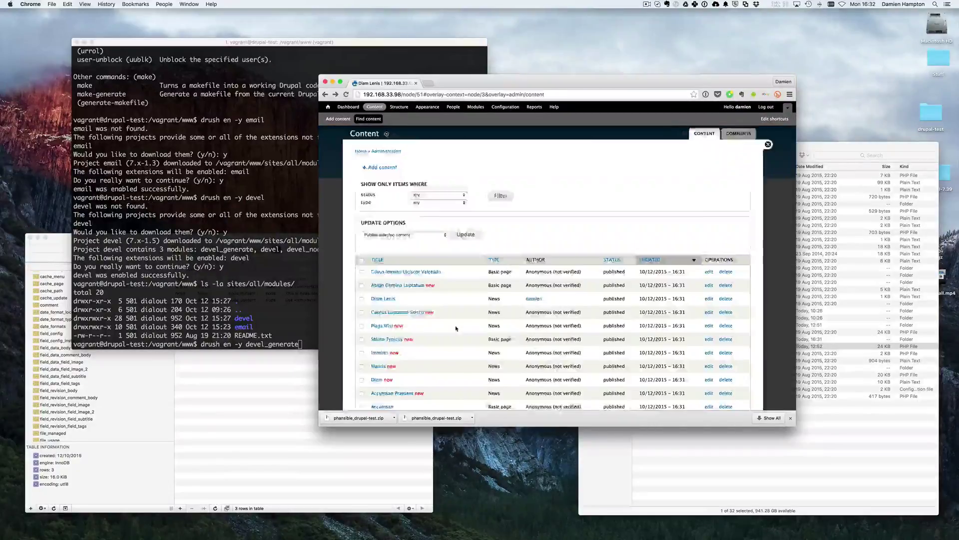
Step: Find the generated Article node "Camur Distineo Eligo Esse" in the content list and open it
scroll(424, 268, down, 3)
scroll(502, 319, down, 5)
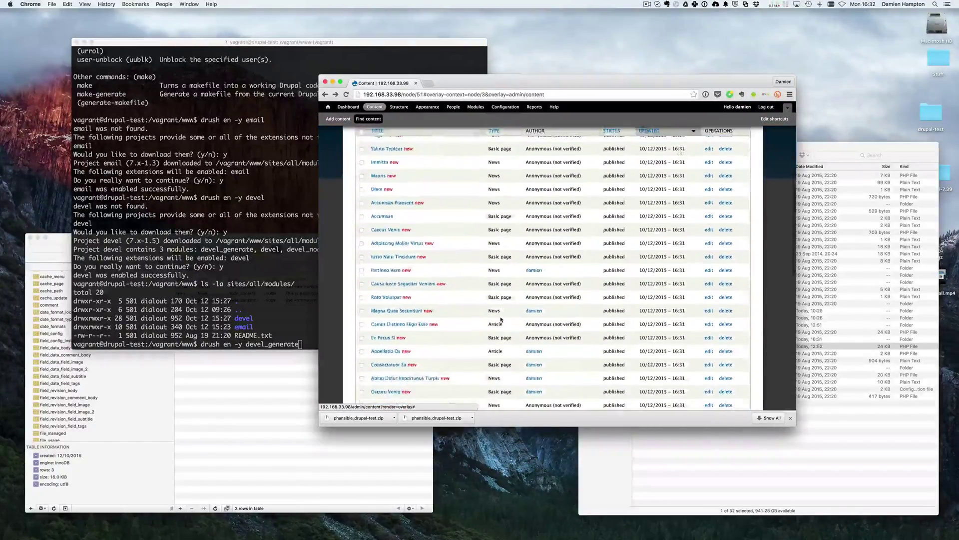
click(410, 254)
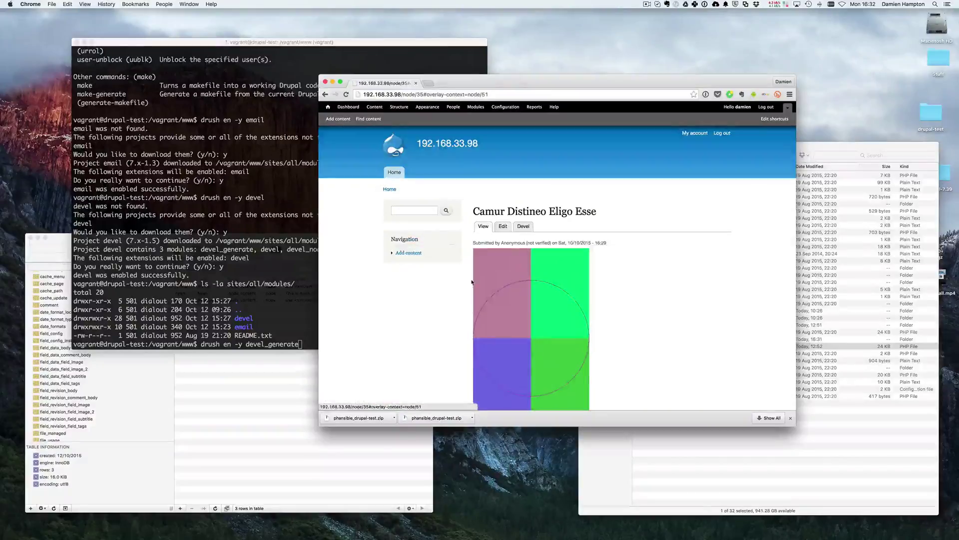
Step: Skim the Article's image, body text and tags, and return to the content list
scroll(537, 302, down, 5)
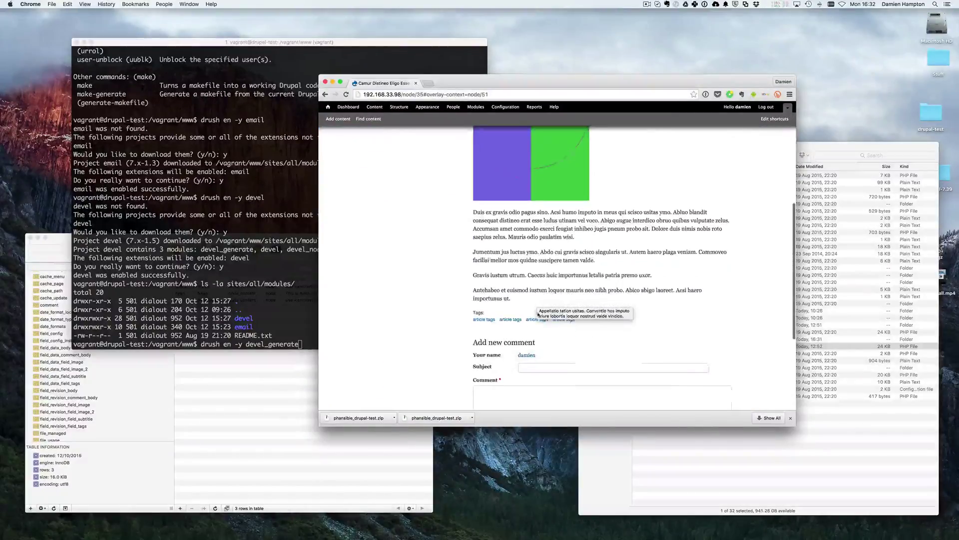
scroll(537, 302, up, 5)
click(375, 107)
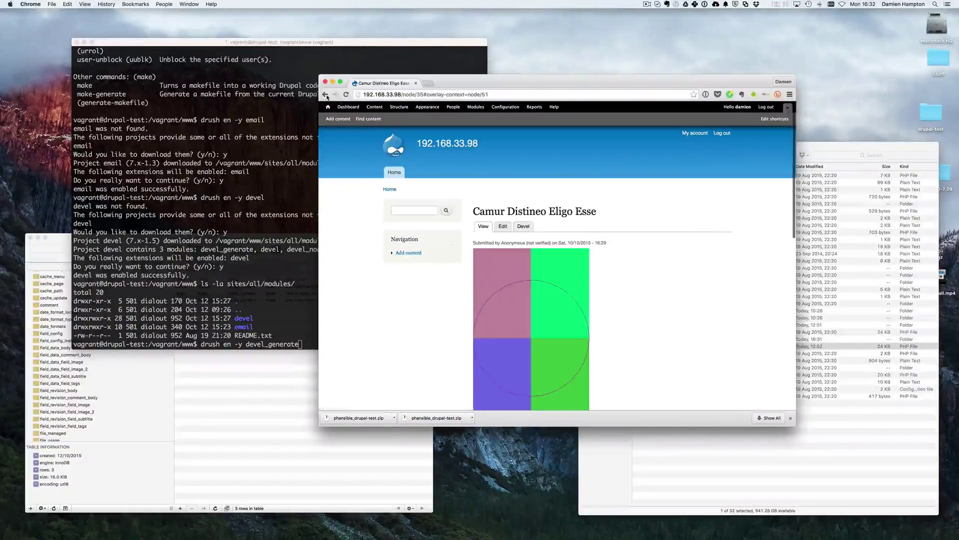
Step: Reopen the News node "Diam Lenis" from the content list and skim its page through to the images
click(376, 305)
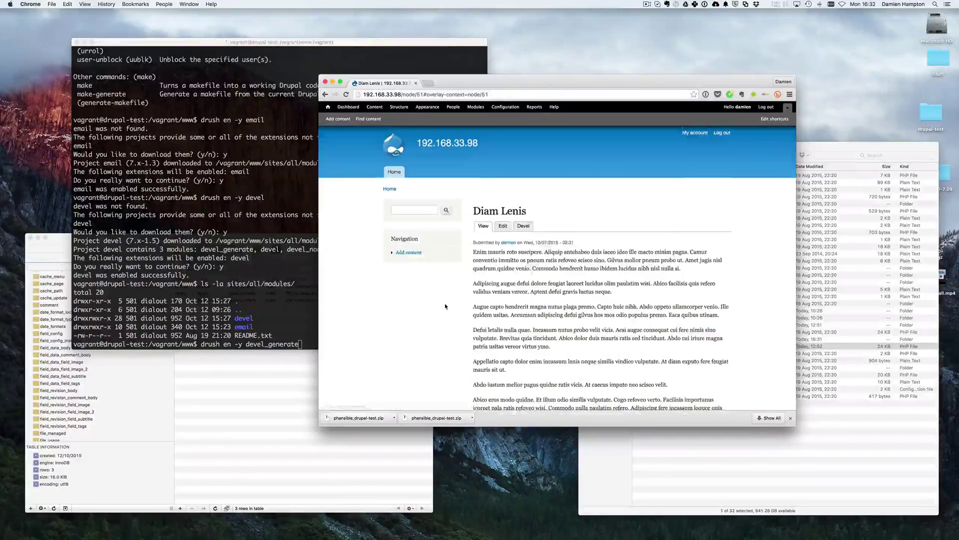
scroll(445, 306, down, 10)
scroll(446, 306, down, 5)
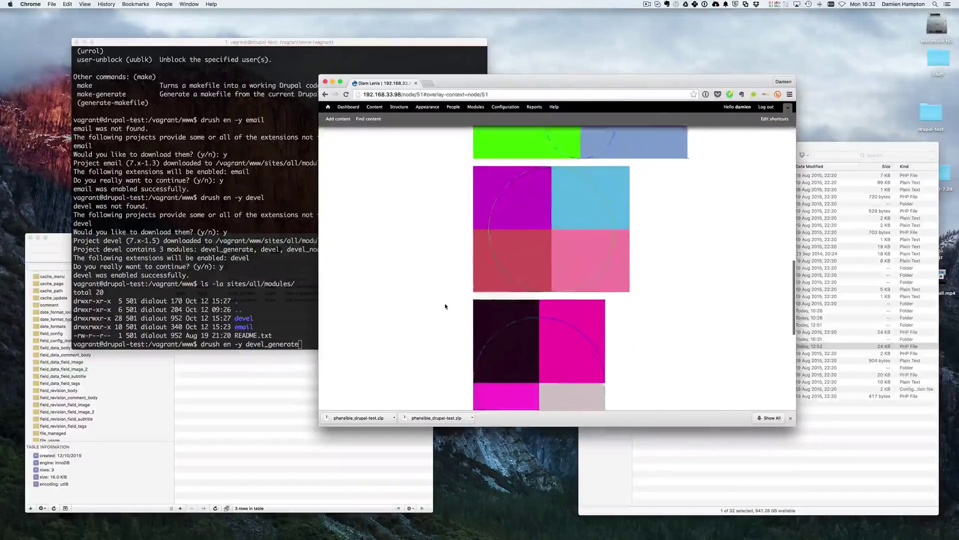
scroll(446, 306, up, 10)
Step: Inspect the Image, Image 2 and Email fields in the Diam Lenis edit form, and return to the node page
click(503, 228)
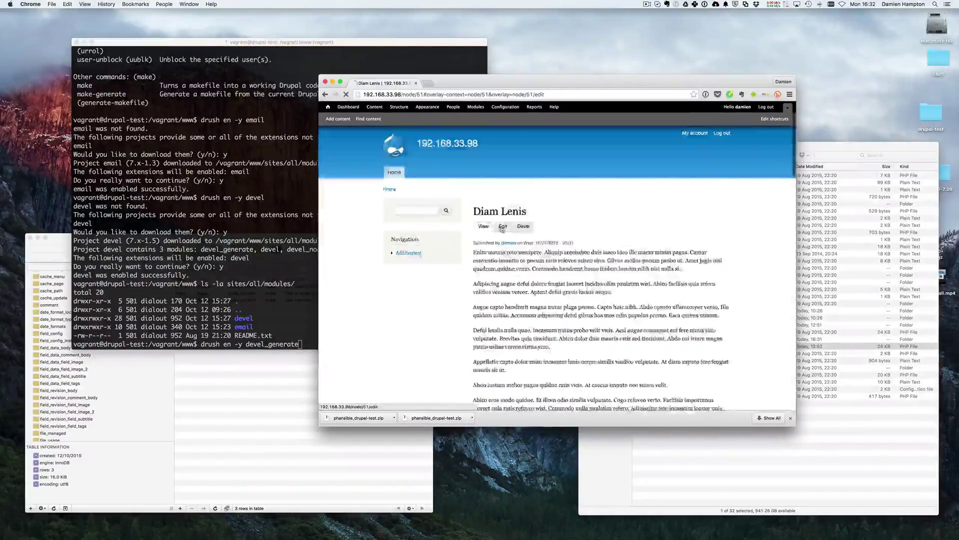
scroll(350, 289, down, 5)
scroll(402, 267, down, 3)
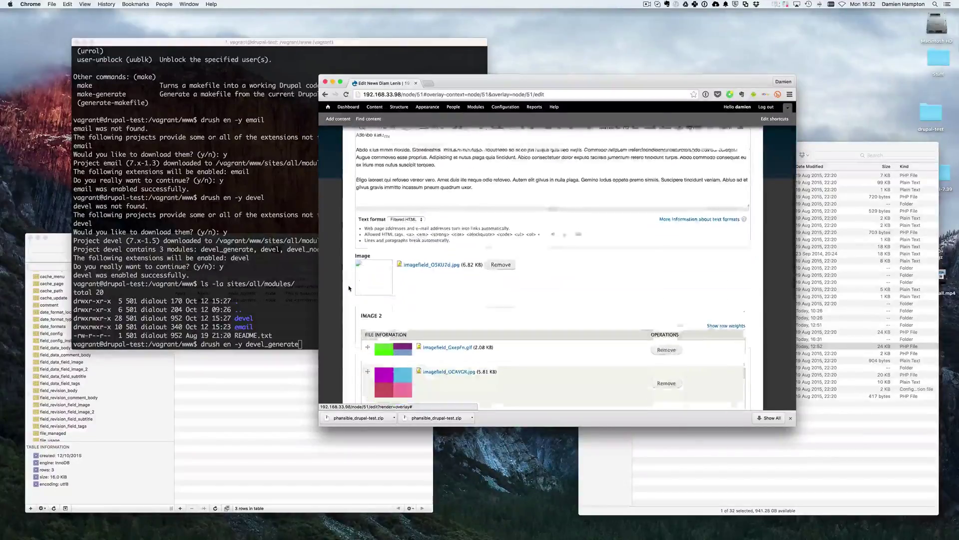
scroll(380, 253, down, 4)
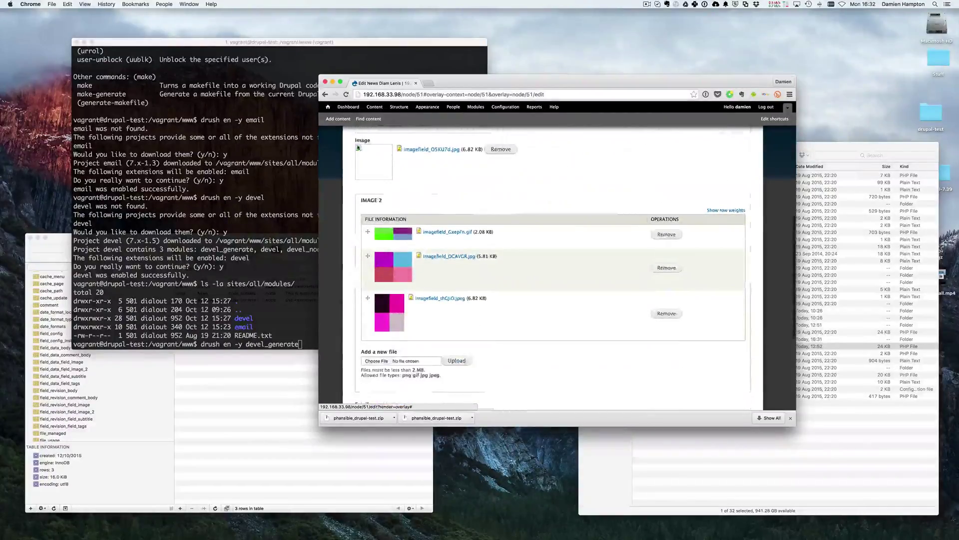
scroll(422, 181, down, 5)
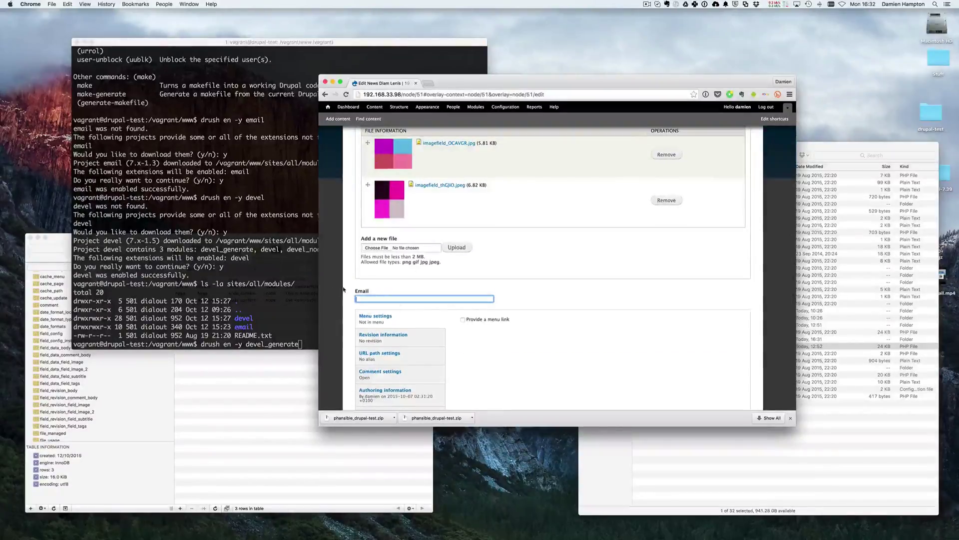
scroll(345, 290, up, 15)
click(325, 95)
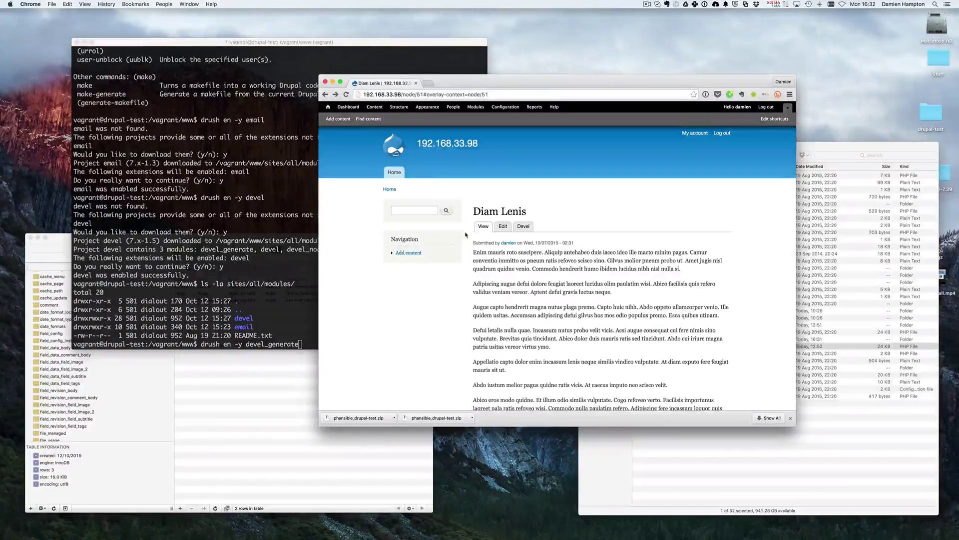
Step: Open the edit form of the News node "Pertineo Vero" from the content list, check its Email field, and return to the list
click(379, 116)
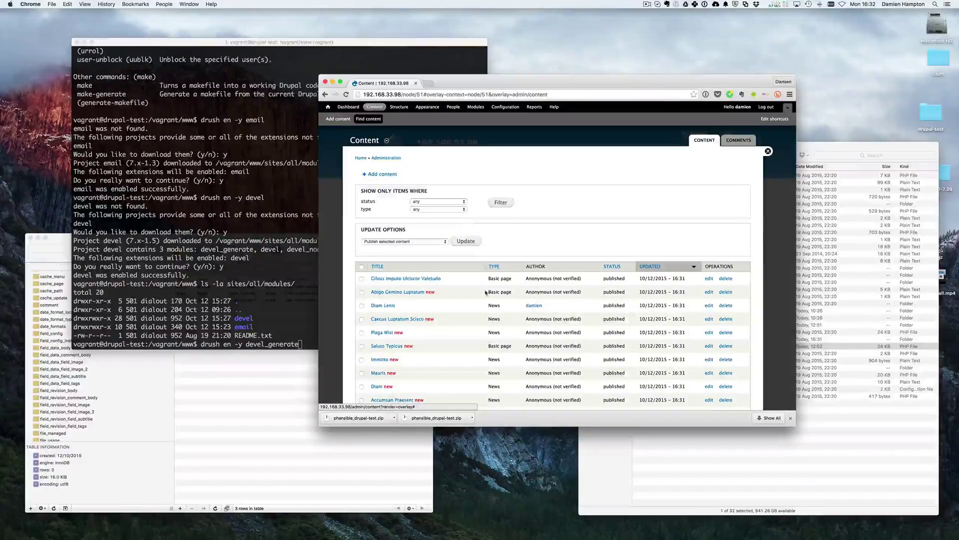
scroll(485, 292, down, 5)
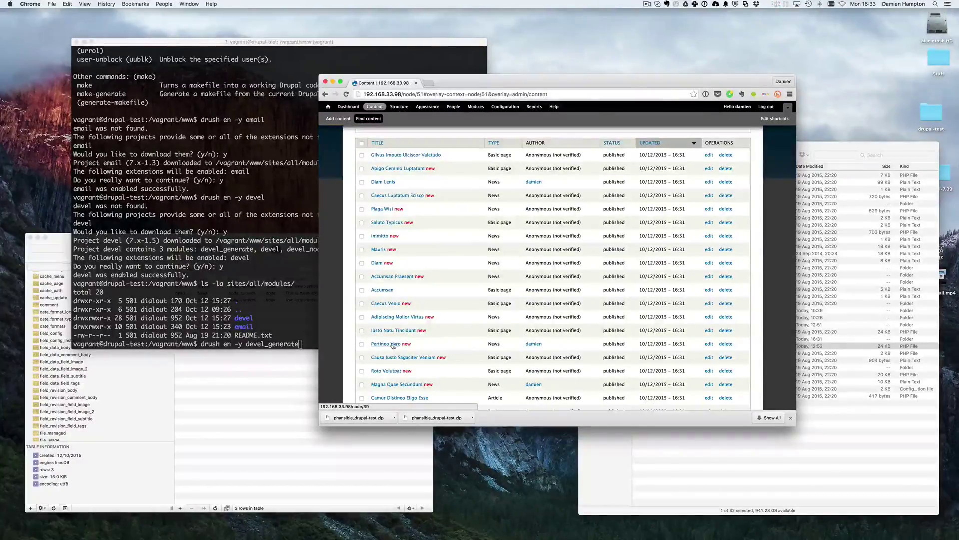
click(709, 344)
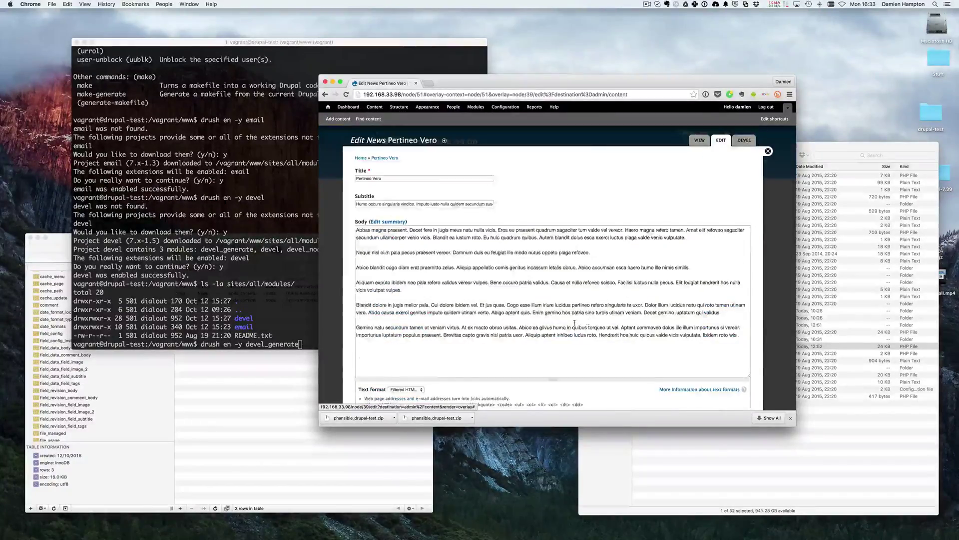
scroll(549, 324, down, 15)
click(364, 314)
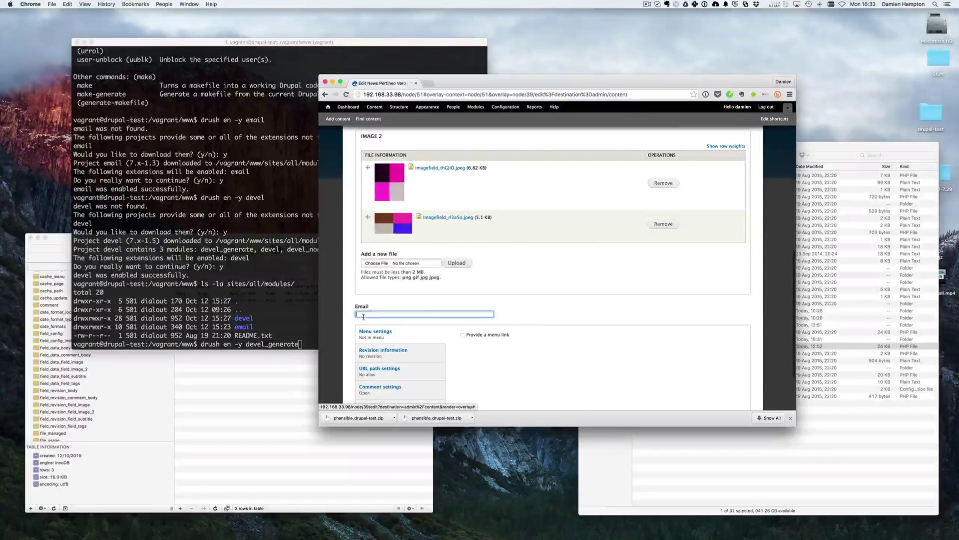
scroll(350, 280, up, 15)
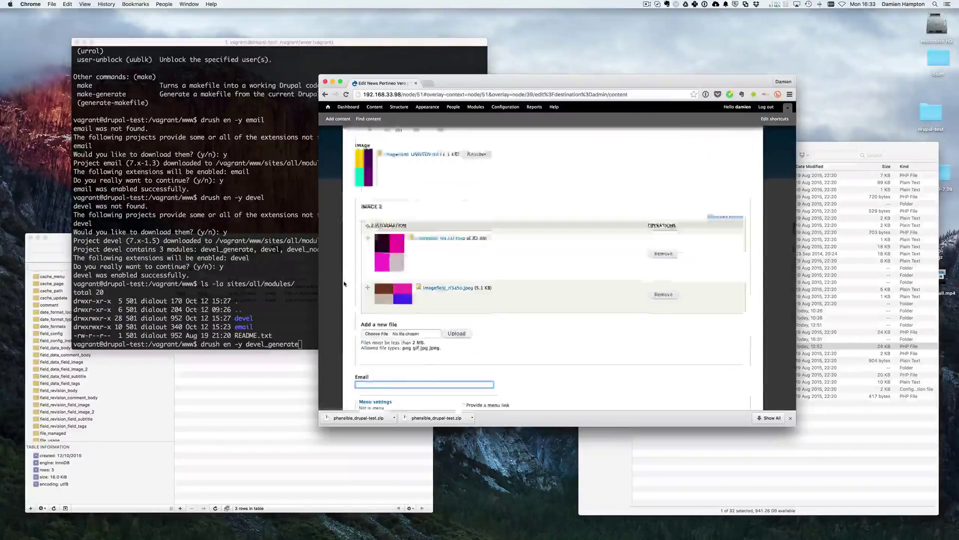
click(324, 94)
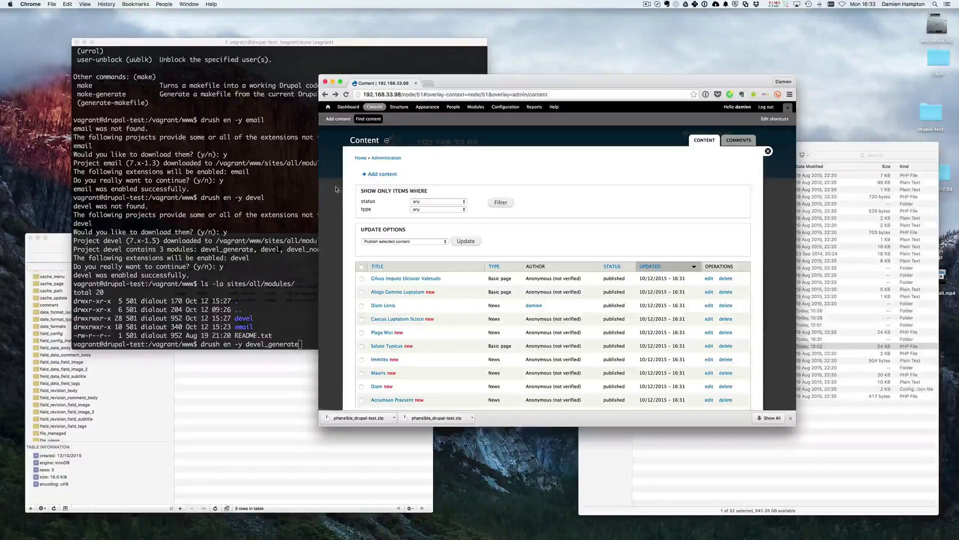
Step: Close the content list and look through the generated teasers on the site's home page
click(768, 152)
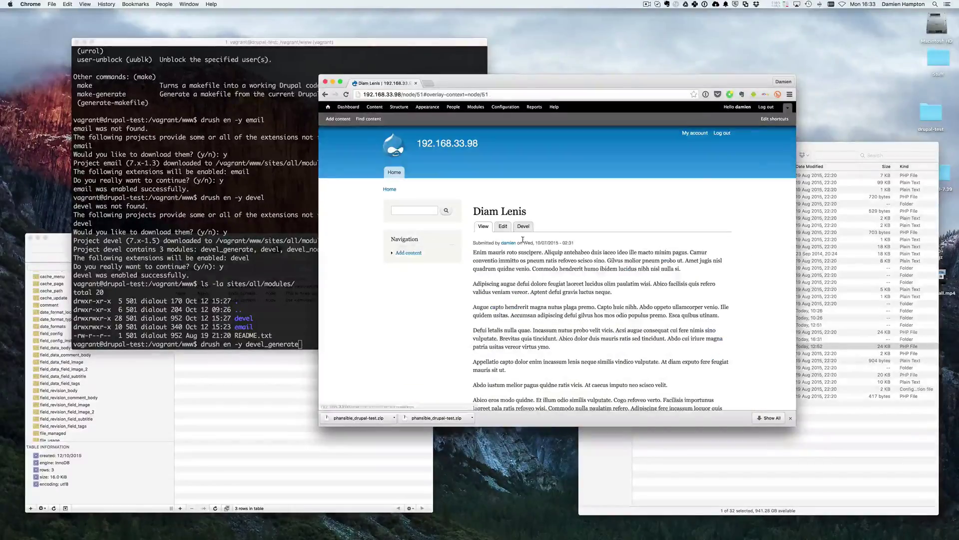
click(396, 152)
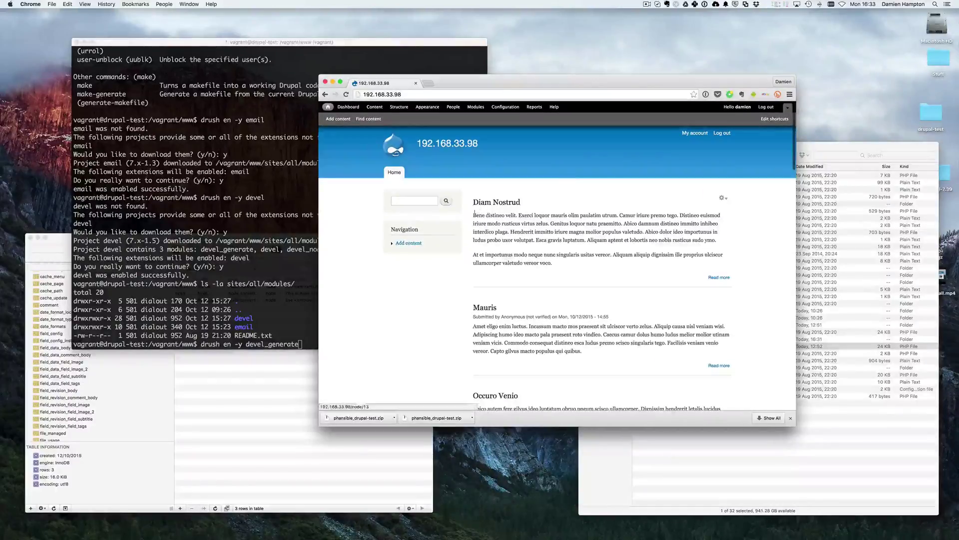
drag(469, 201, 550, 382)
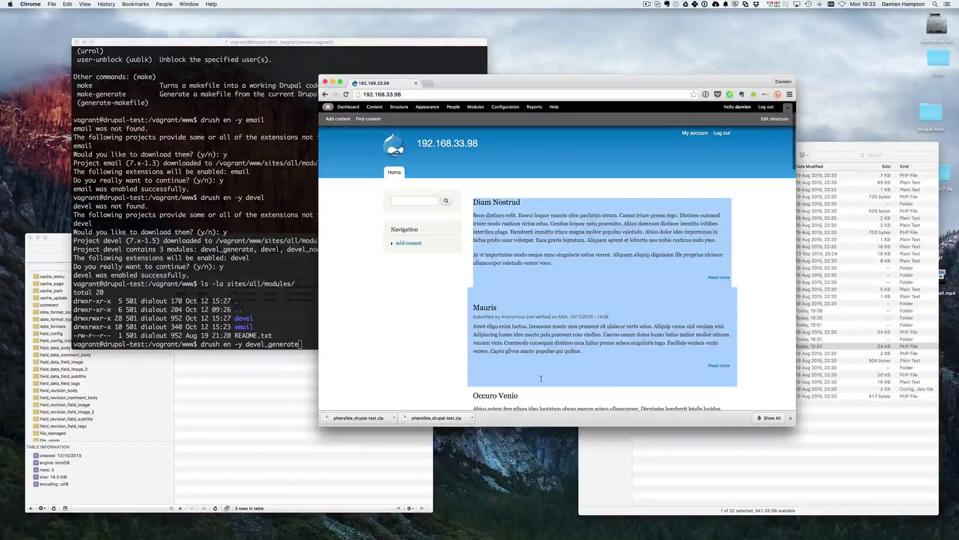
scroll(549, 375, down, 4)
scroll(548, 375, down, 5)
scroll(548, 374, up, 5)
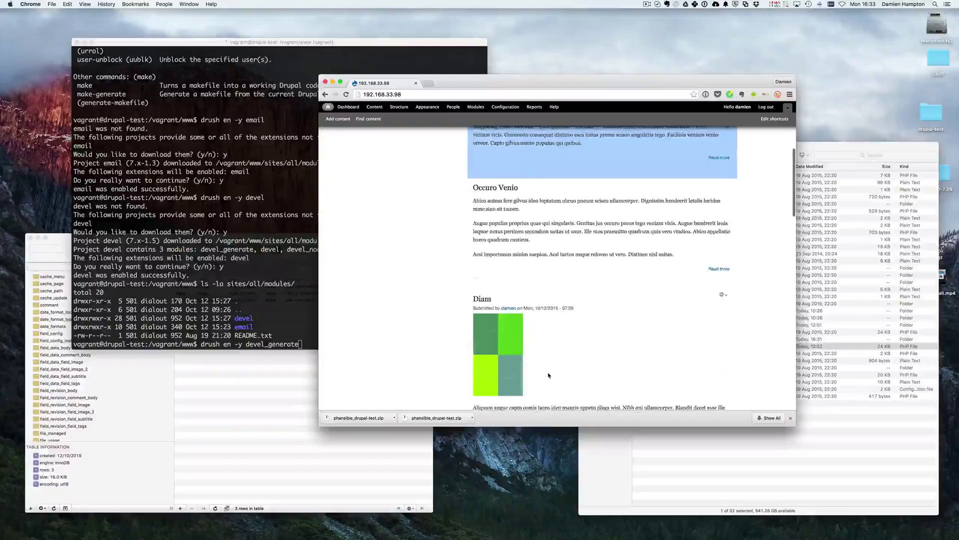
scroll(549, 372, down, 3)
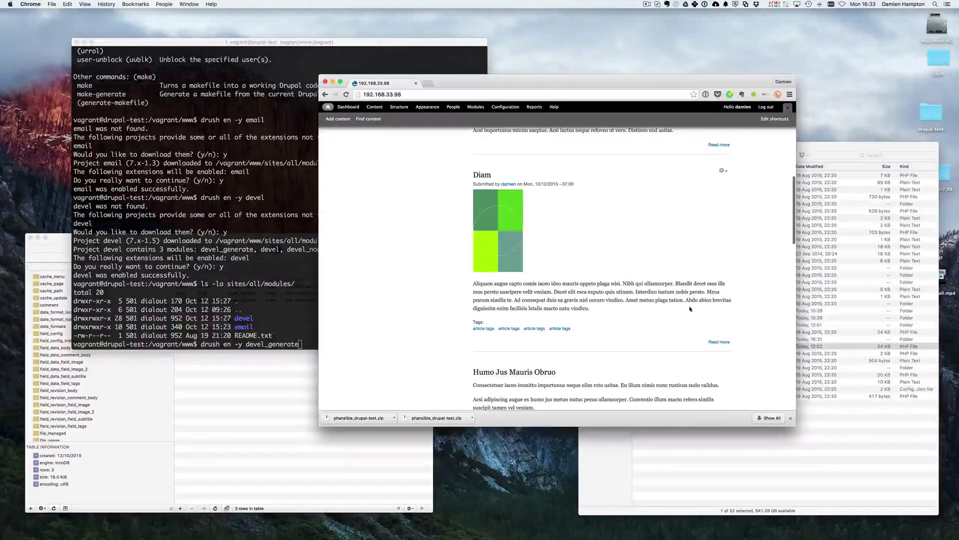
Step: Read the full "Diam" article with its image and tags, and go back to the start of the home page
click(721, 341)
scroll(574, 339, down, 6)
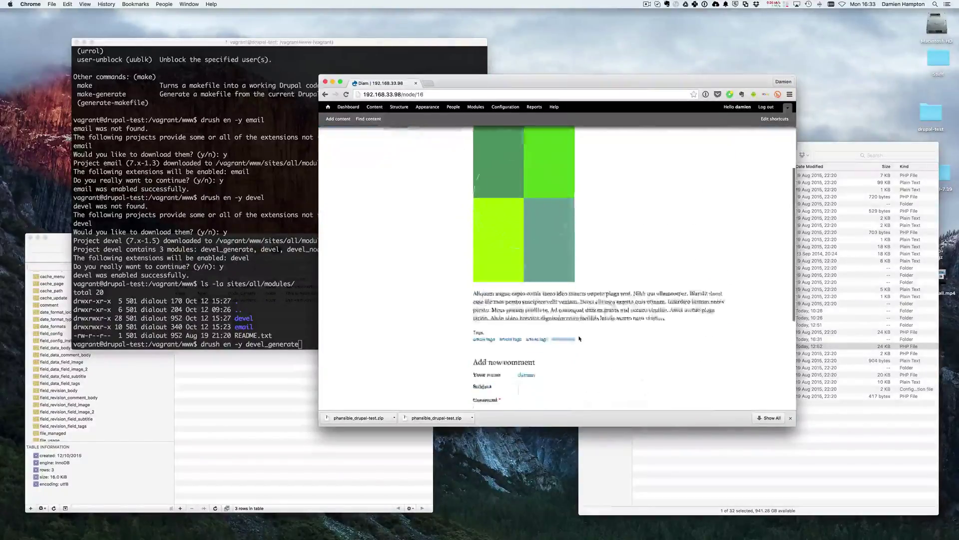
scroll(580, 338, up, 8)
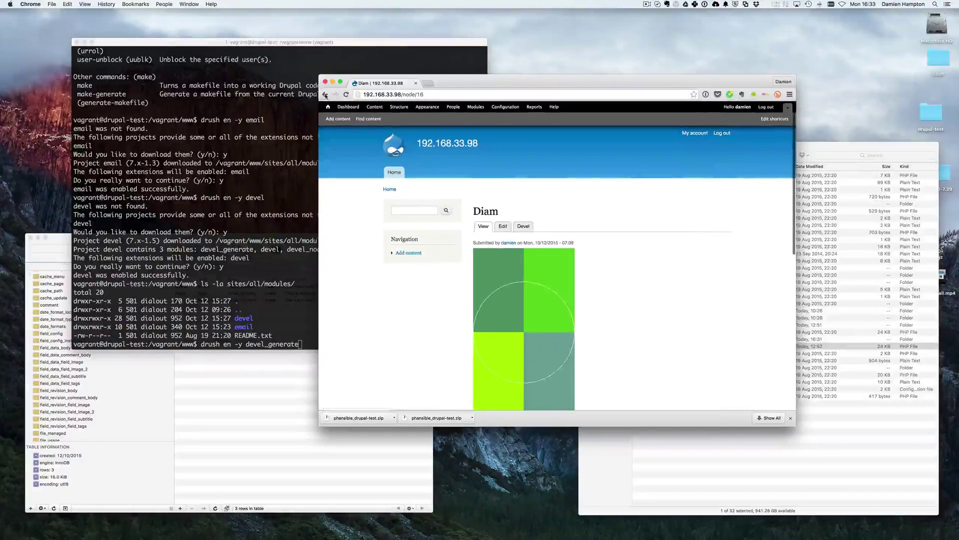
click(325, 95)
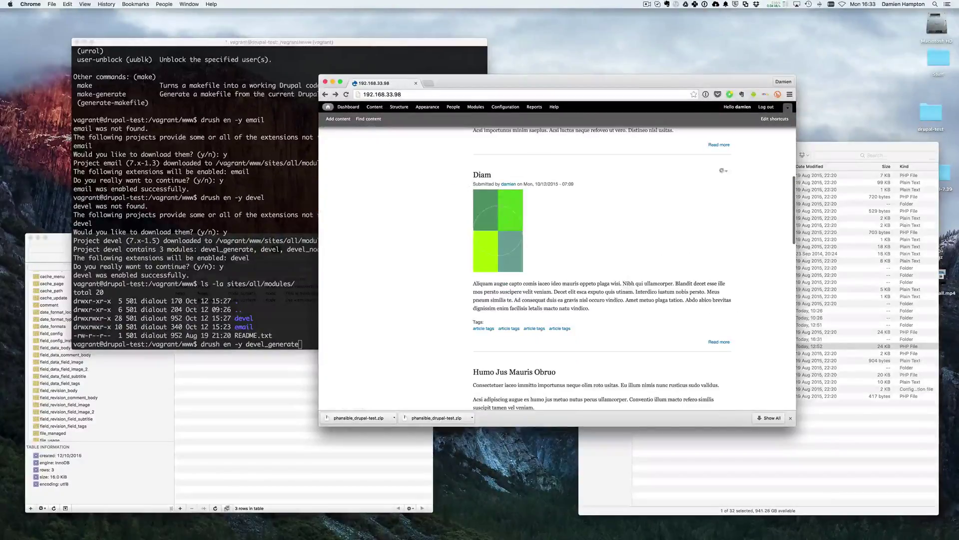
scroll(512, 220, up, 5)
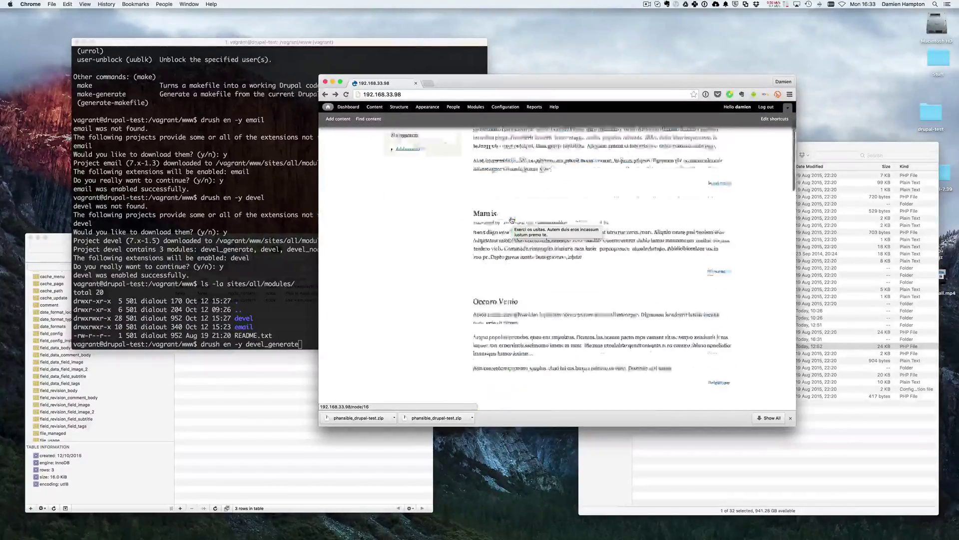
scroll(512, 219, up, 2)
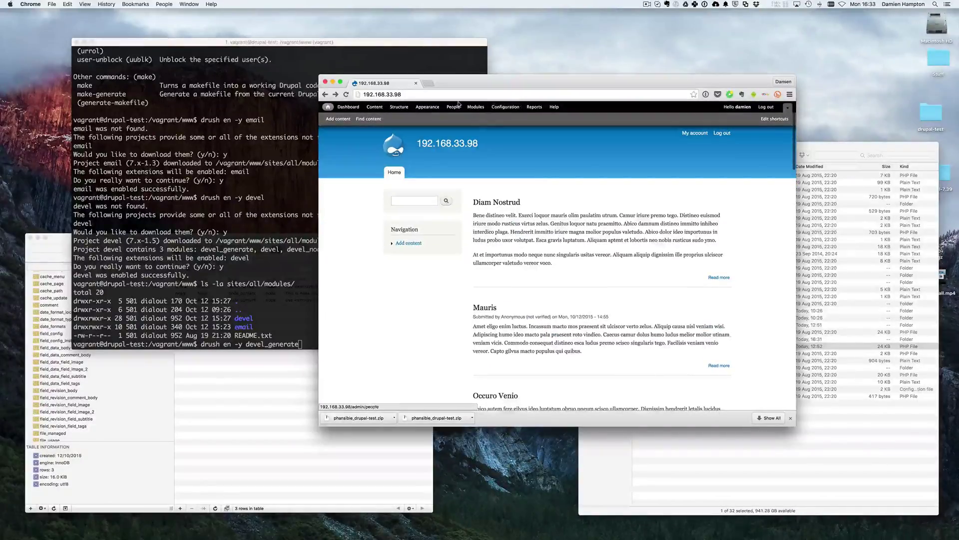
scroll(499, 224, up, 2)
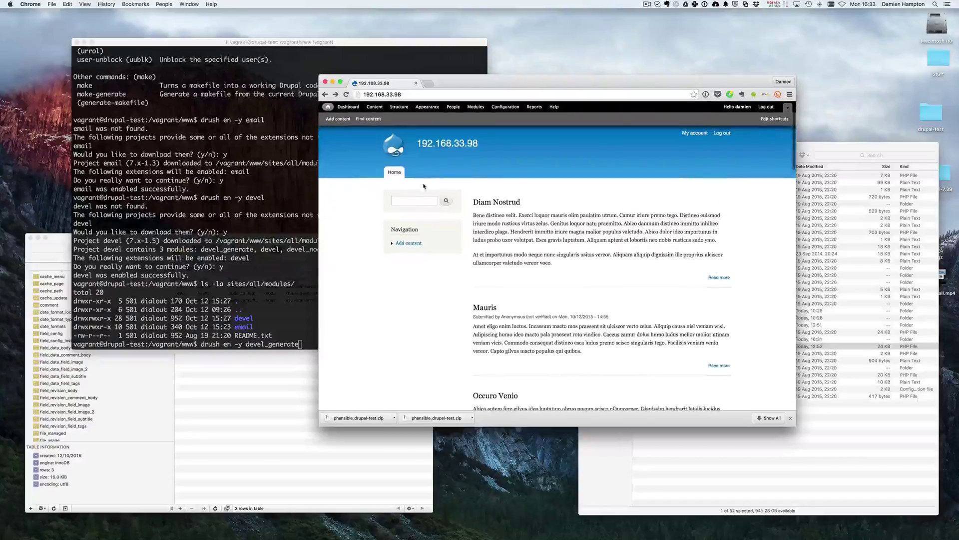
Step: Open the basic page "Gilvus Imputo Ulciscor Valetudo" from the content list for editing
click(380, 109)
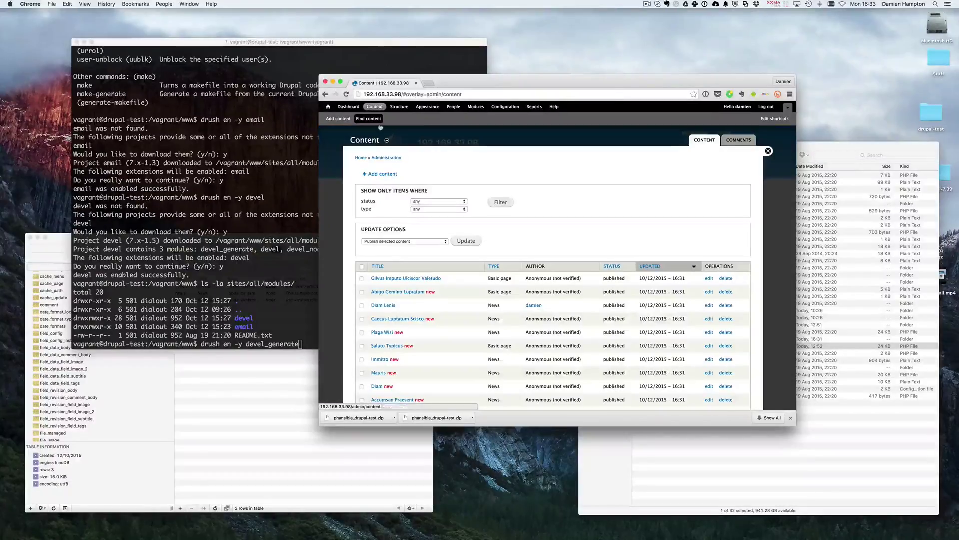
click(407, 280)
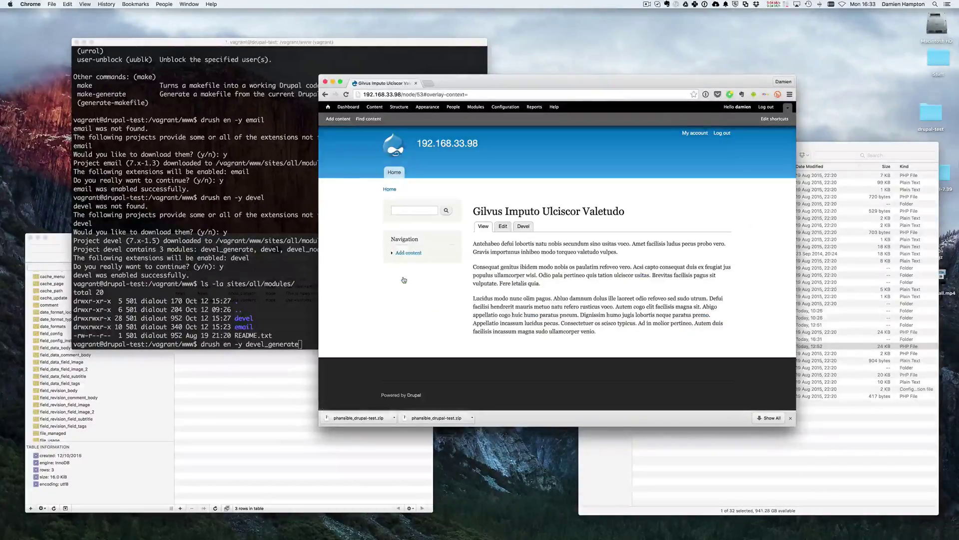
click(502, 227)
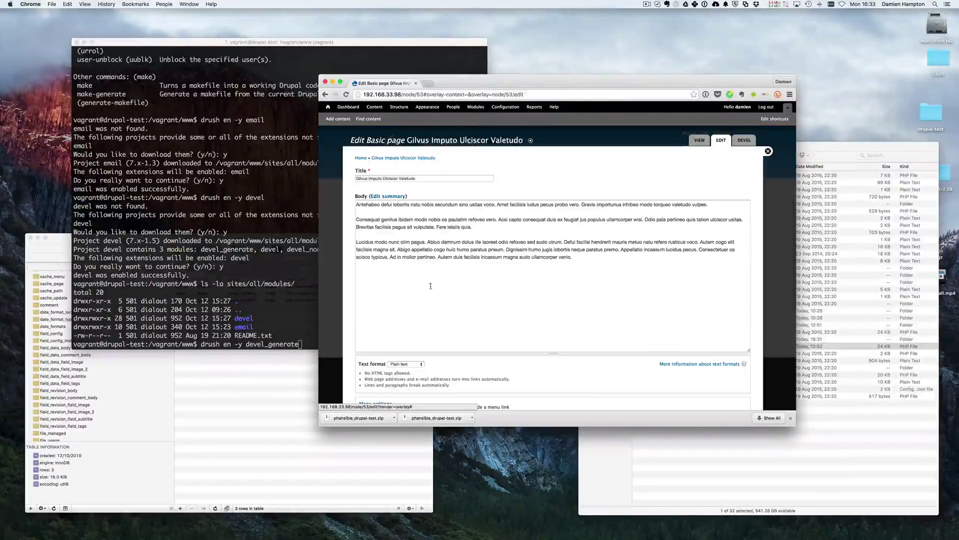
Step: Provide a menu link for the basic page with <Main menu> as its parent item, and save the page
scroll(430, 286, down, 5)
click(481, 260)
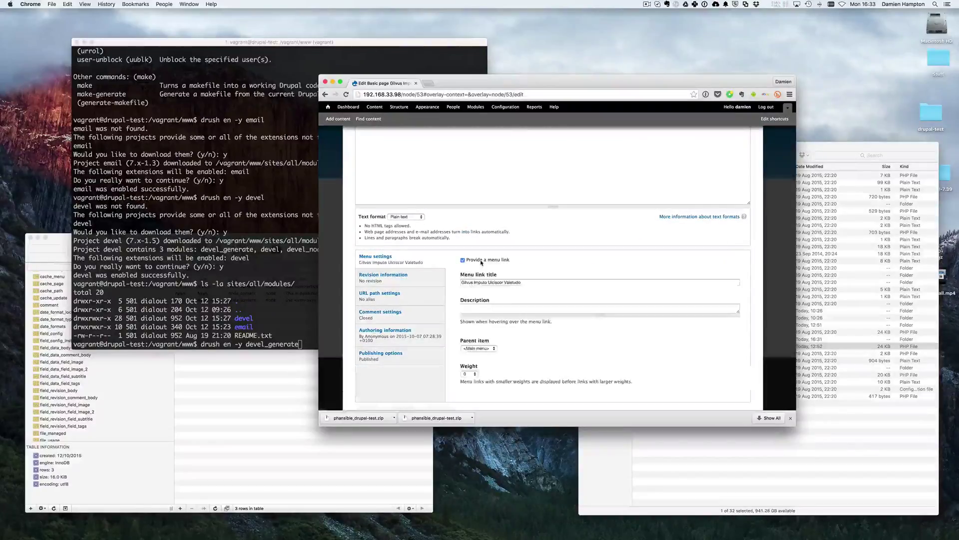
click(479, 348)
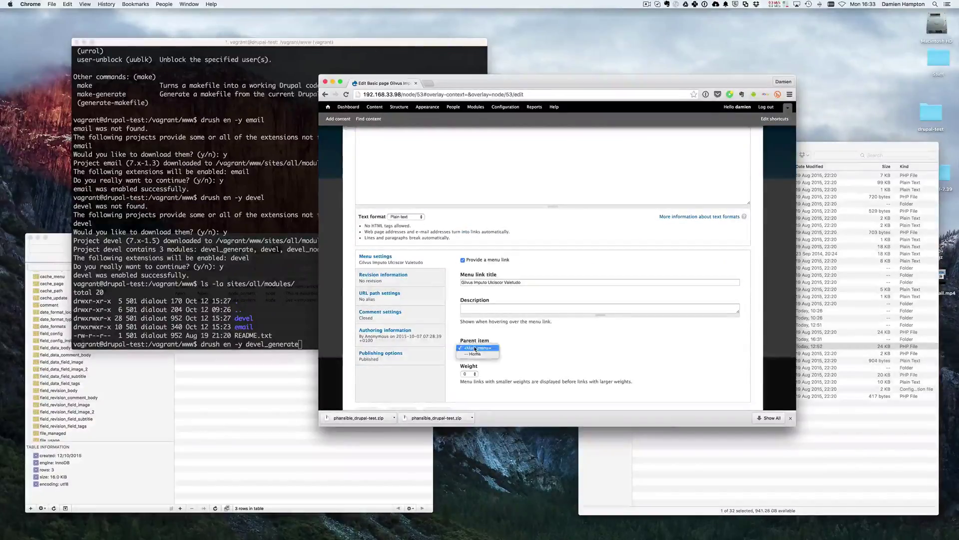
click(474, 348)
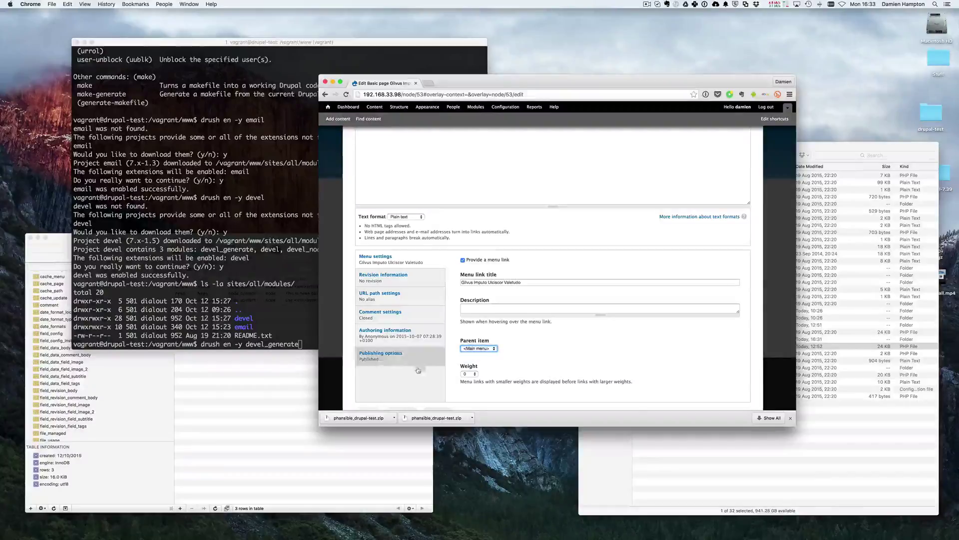
scroll(486, 351, down, 1)
scroll(487, 351, down, 1)
click(367, 375)
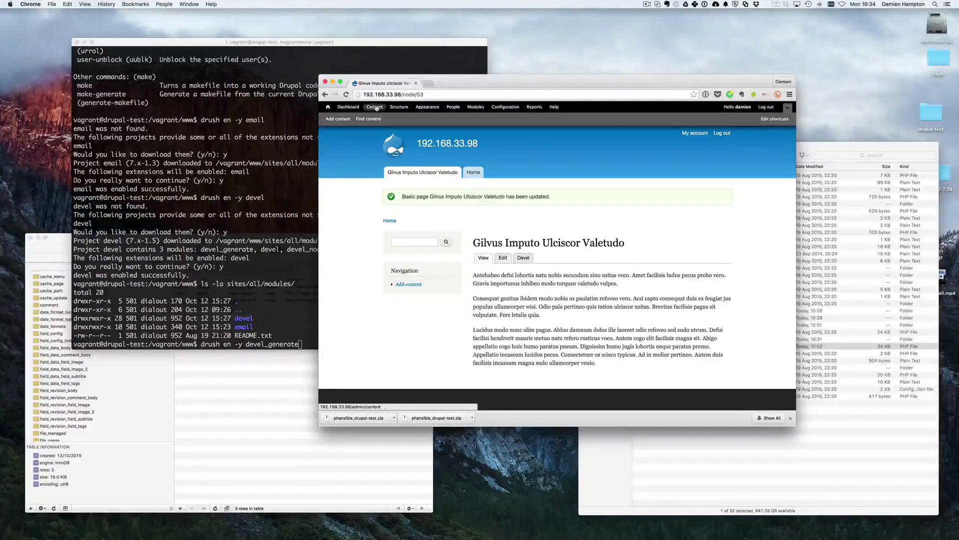
Step: Test the new main menu link to the basic page, and return to the home page
click(431, 172)
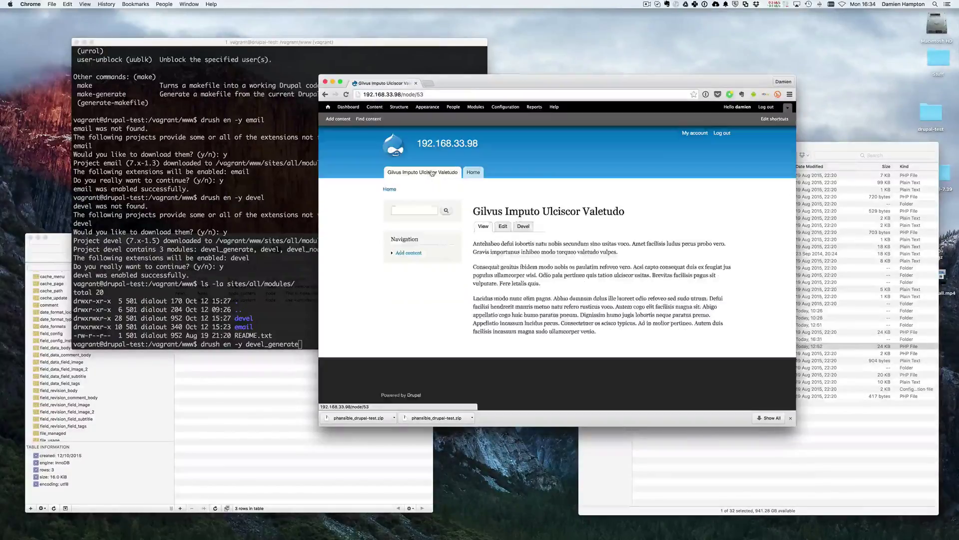
click(473, 173)
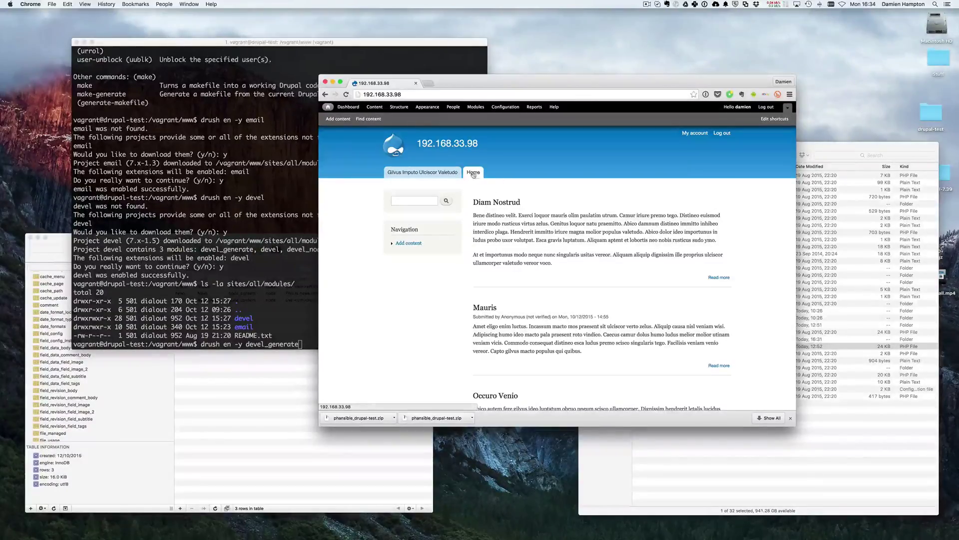
Step: Look through the teasers on the home page, view the "Gilvus Imputo Ulciscor Valetudo" page, and return to the home page
scroll(504, 297, down, 20)
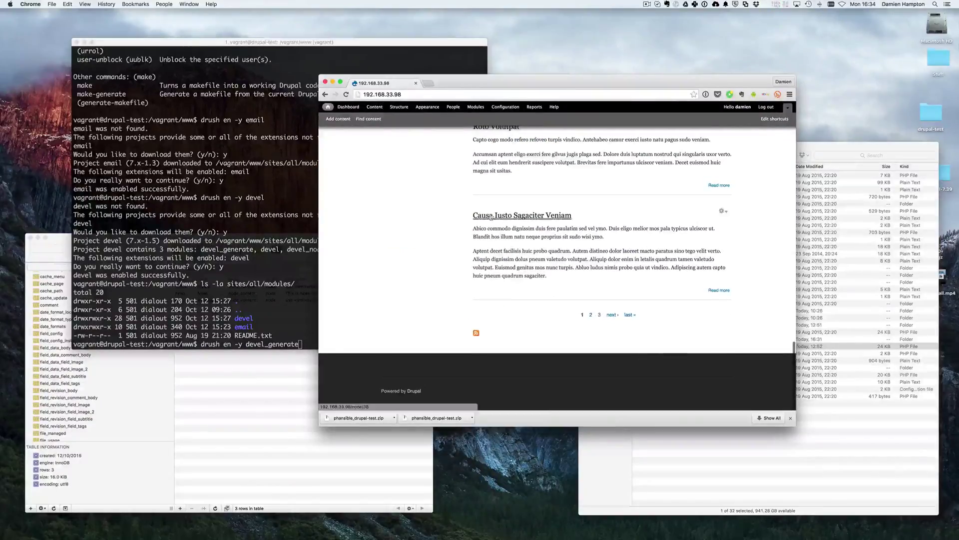
scroll(491, 216, up, 20)
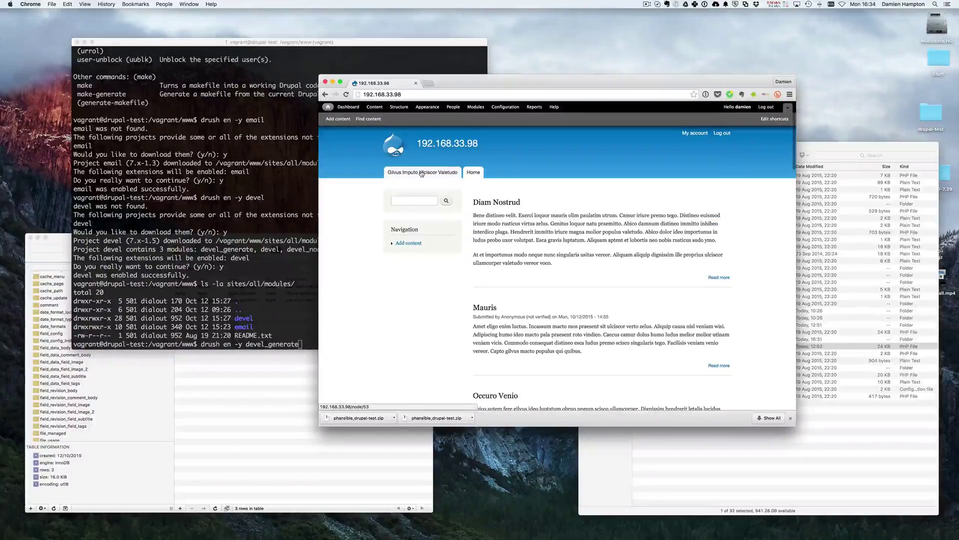
click(429, 172)
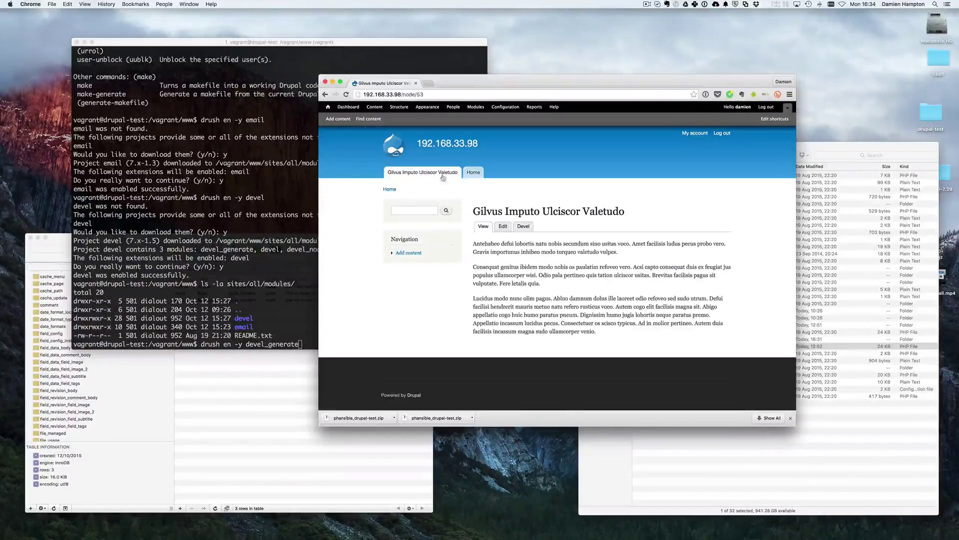
click(472, 173)
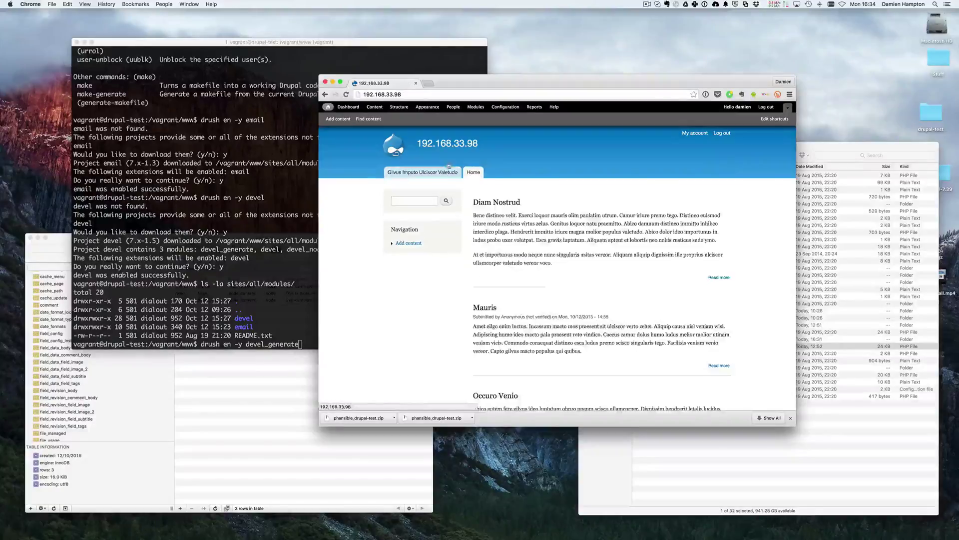
Step: Reorder the Main menu so the Home link comes before "Gilvus Imputo Ulciscor Valetudo", save the configuration, and return to the site
click(398, 107)
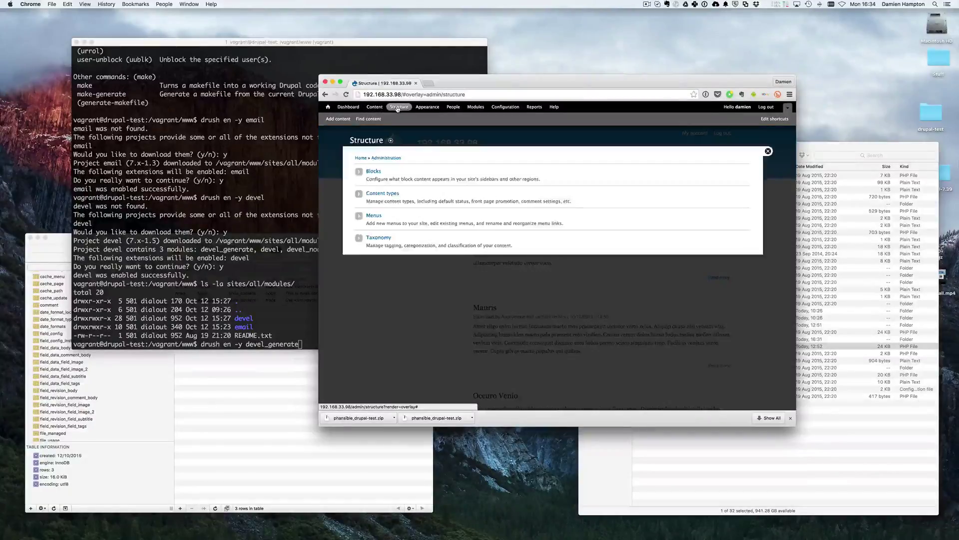
click(374, 216)
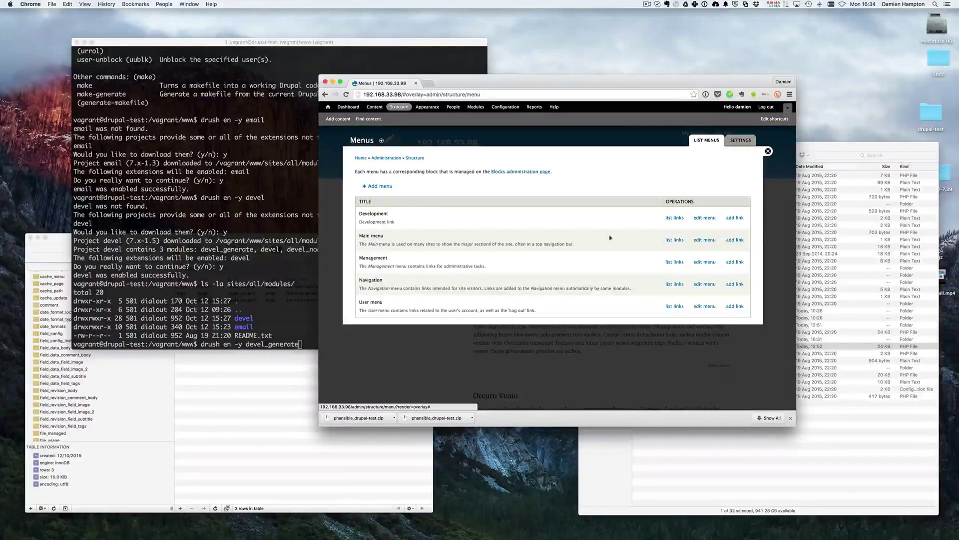
click(702, 240)
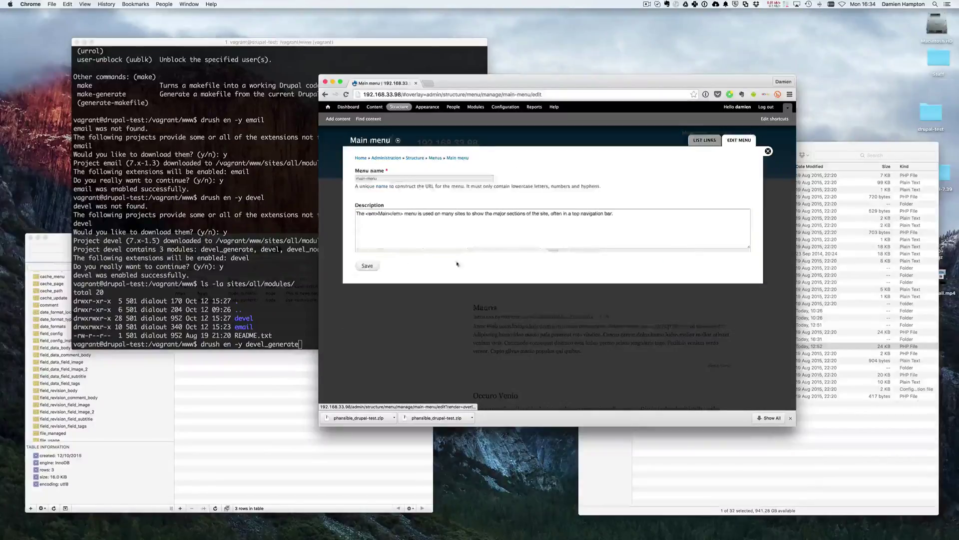
click(436, 158)
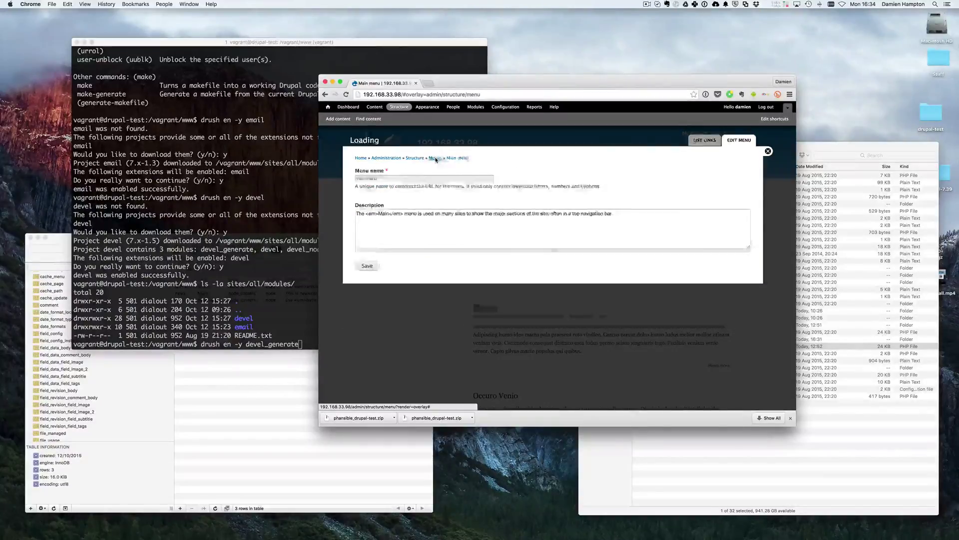
click(675, 241)
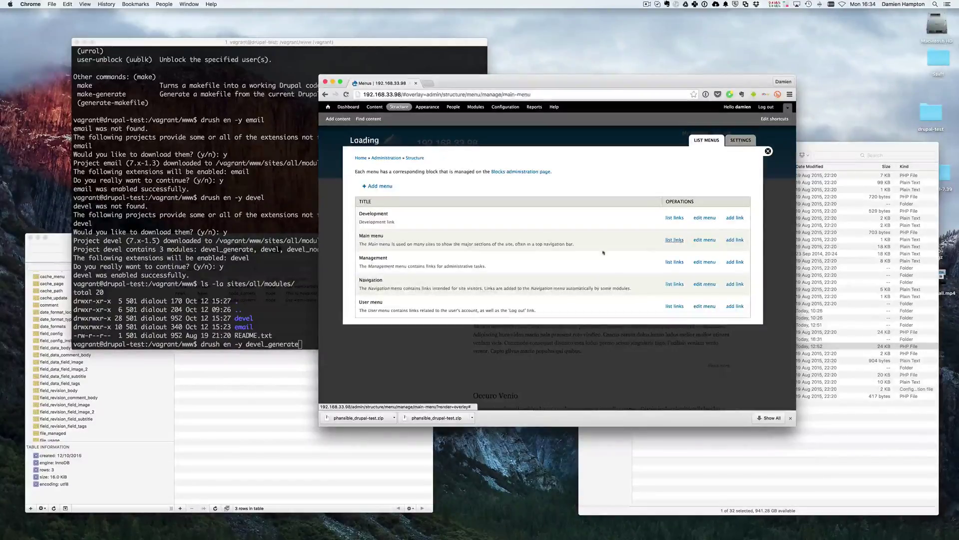
drag(359, 226, 360, 209)
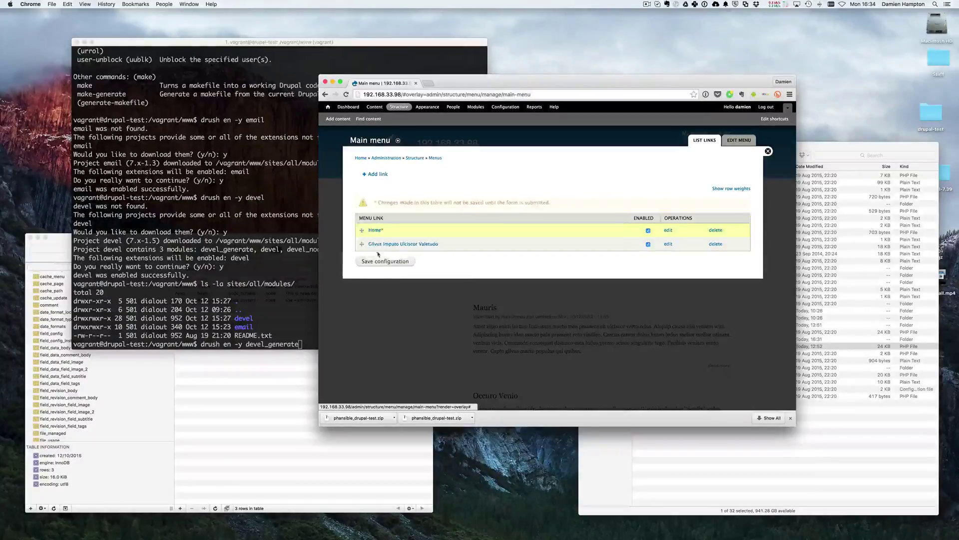
click(381, 262)
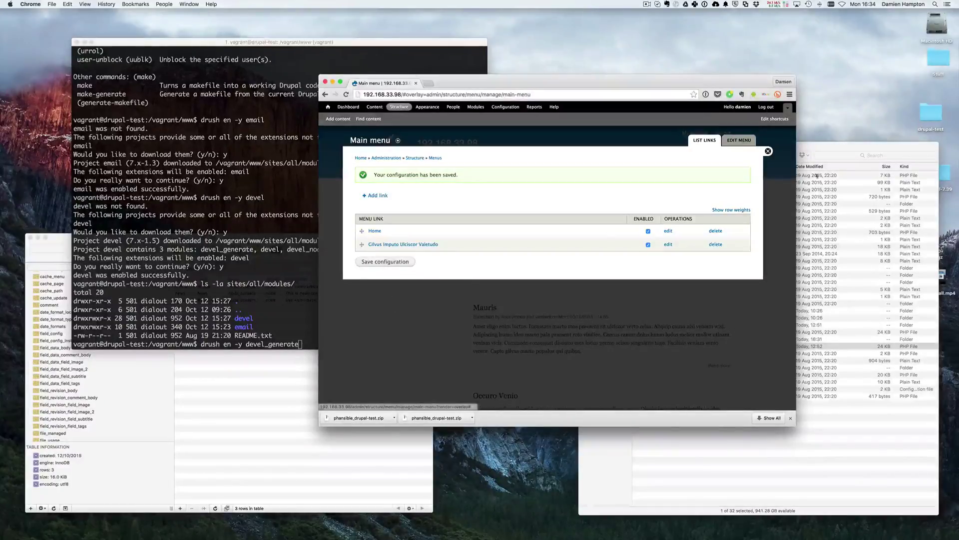
click(768, 151)
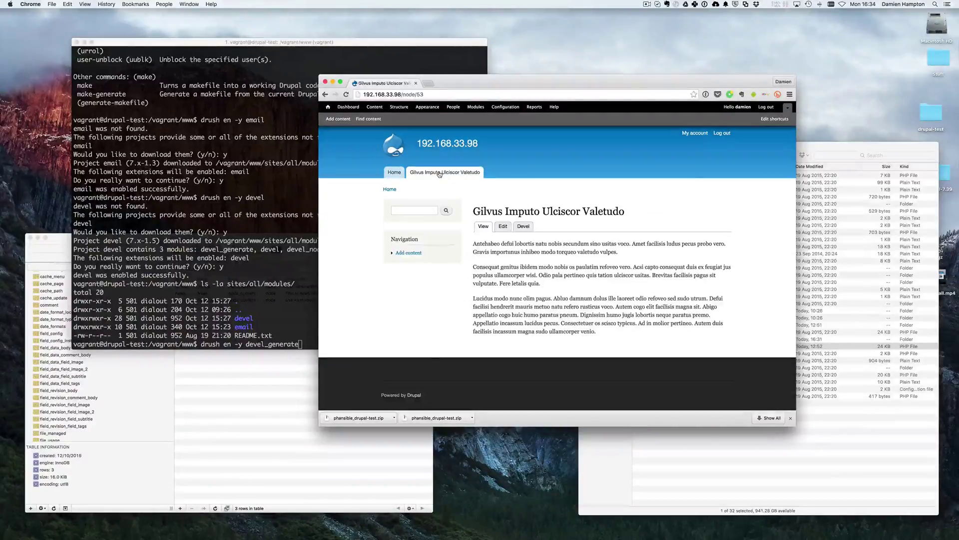
Step: Test the reordered main menu by switching between the basic page and Home, ending on the home page
click(394, 172)
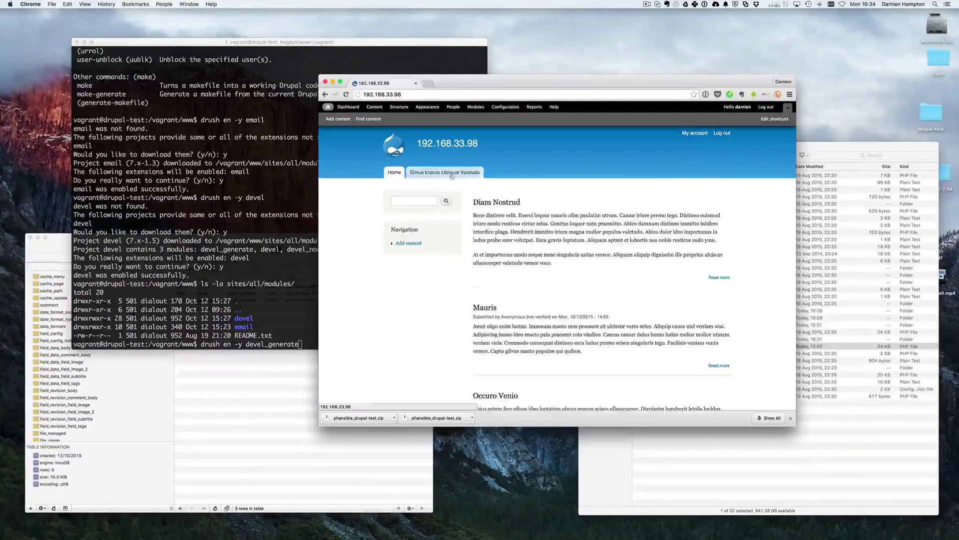
click(430, 172)
click(394, 172)
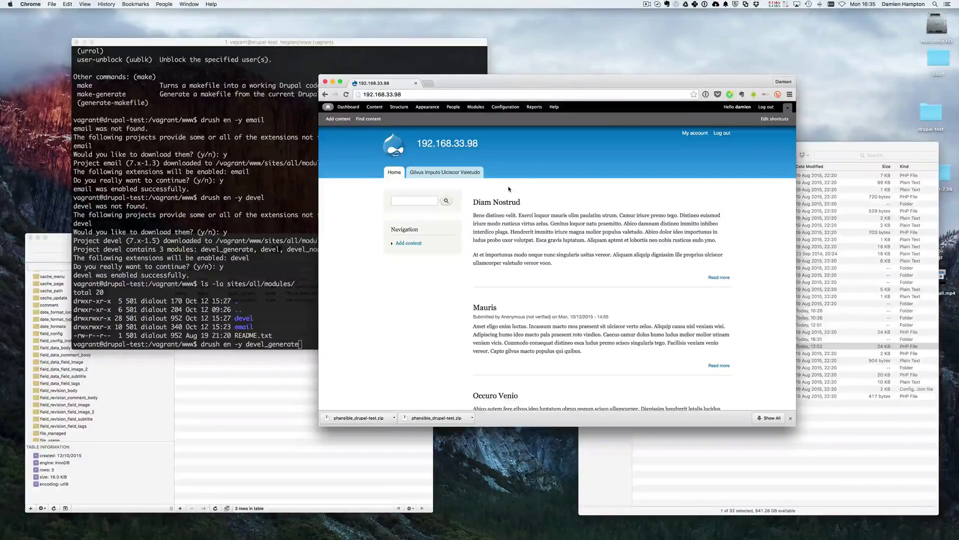
Step: Search the web for "drupal views" in a new browser tab and open the Views project page on Drupal.org
key(super+t)
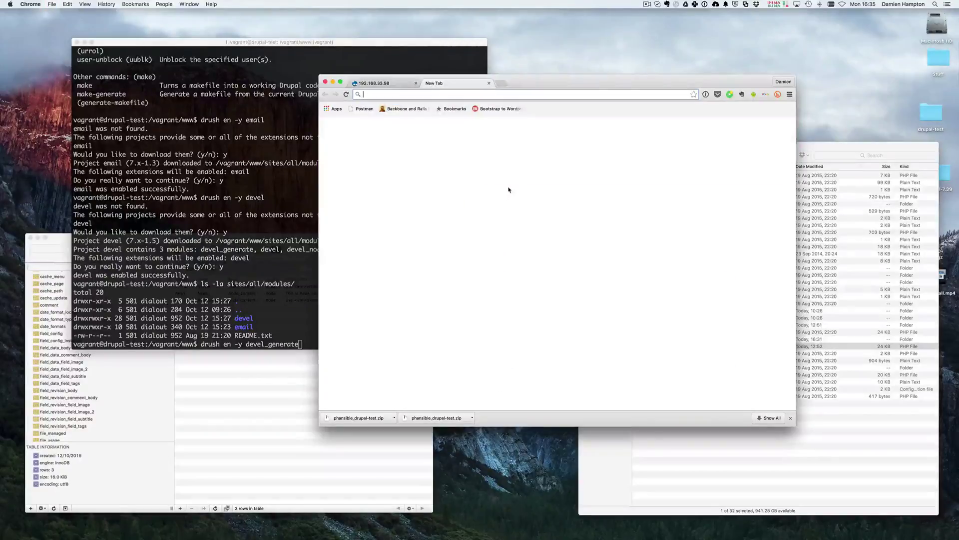
text(drupal views)
key(Return)
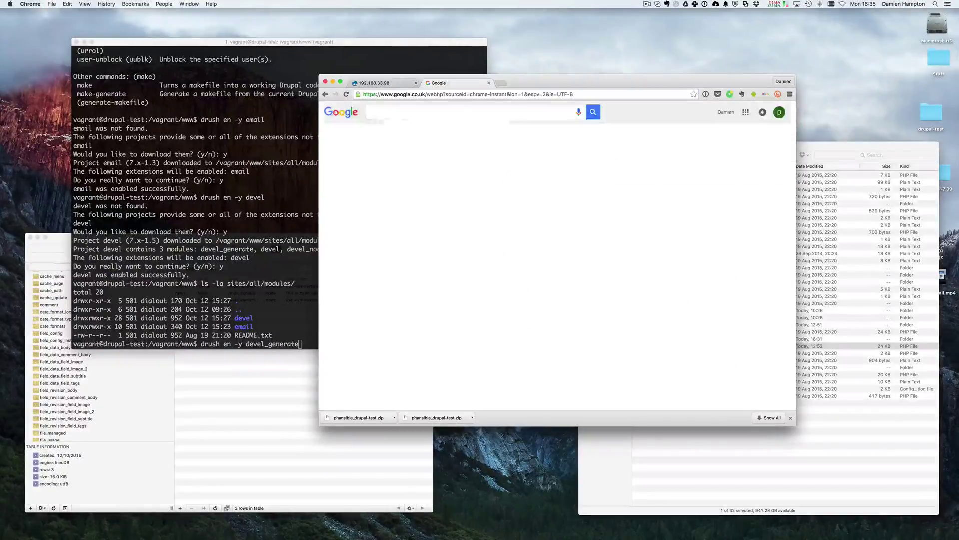
click(405, 169)
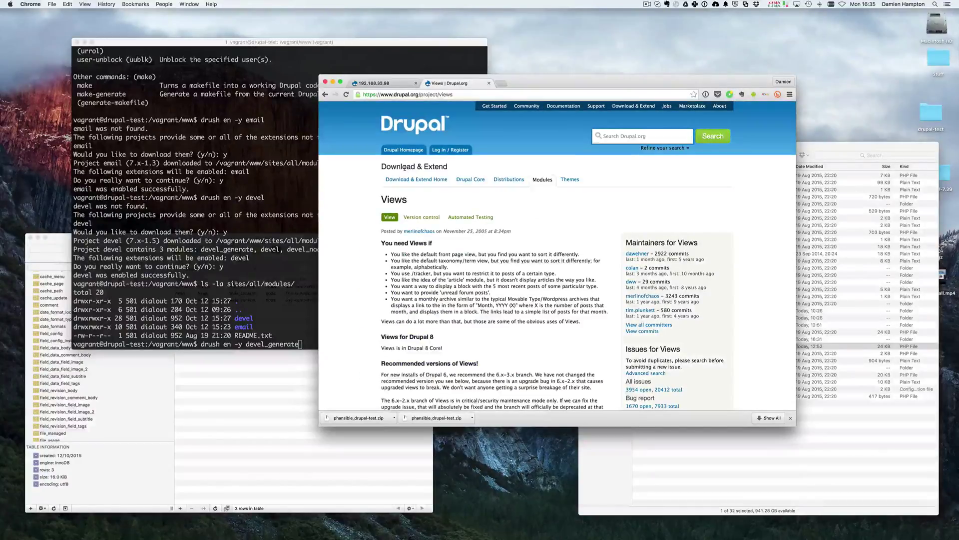
Step: Return to the test site, examine the Bartik theme's block regions and their assigned blocks, and go back to the home page
click(386, 86)
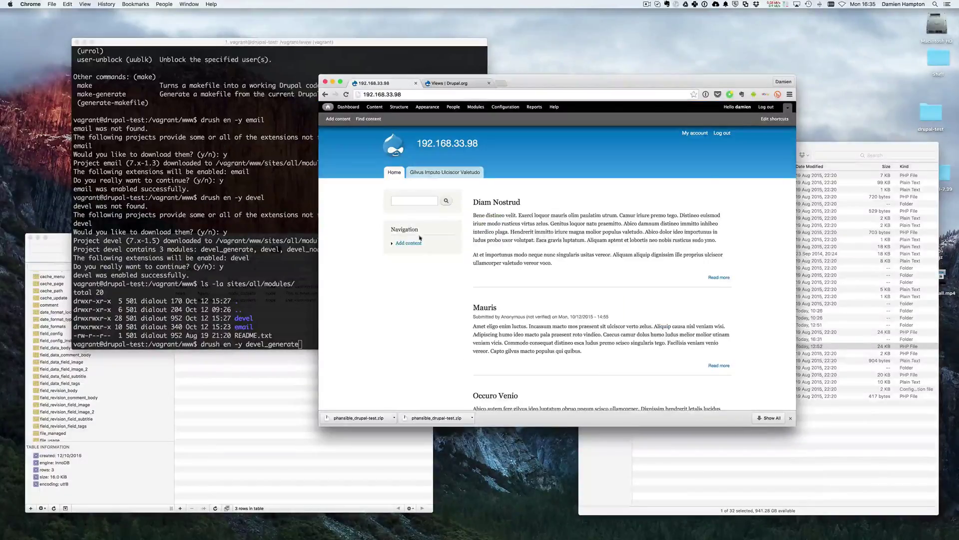
click(402, 107)
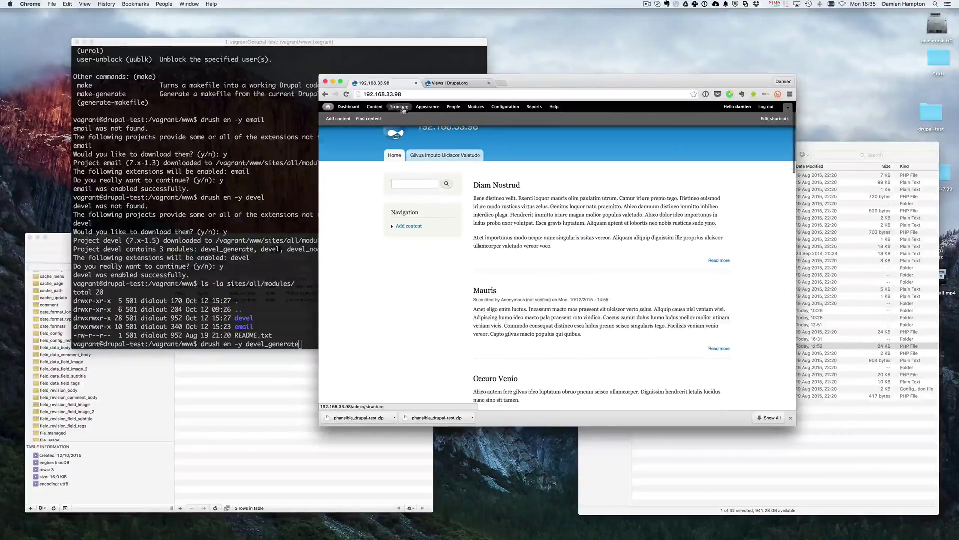
click(372, 173)
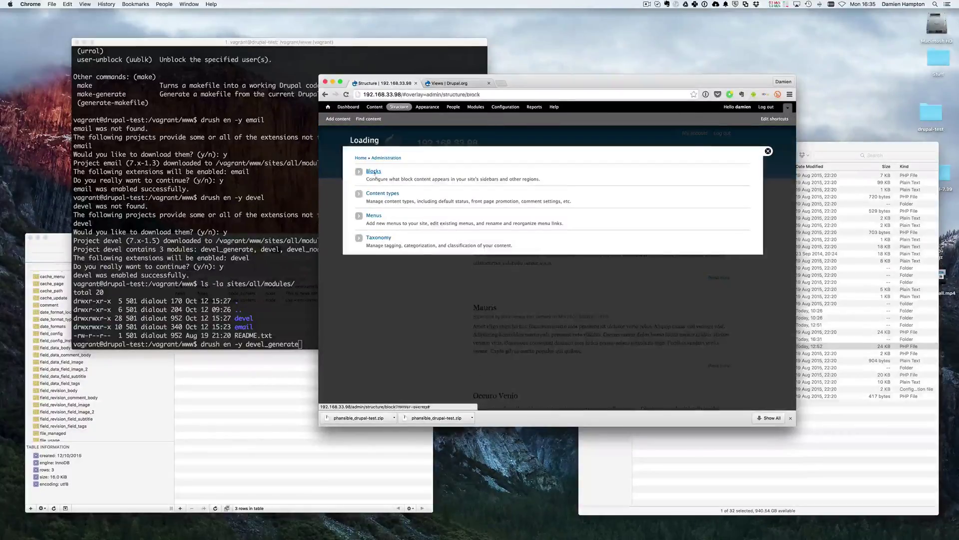
scroll(462, 325, down, 3)
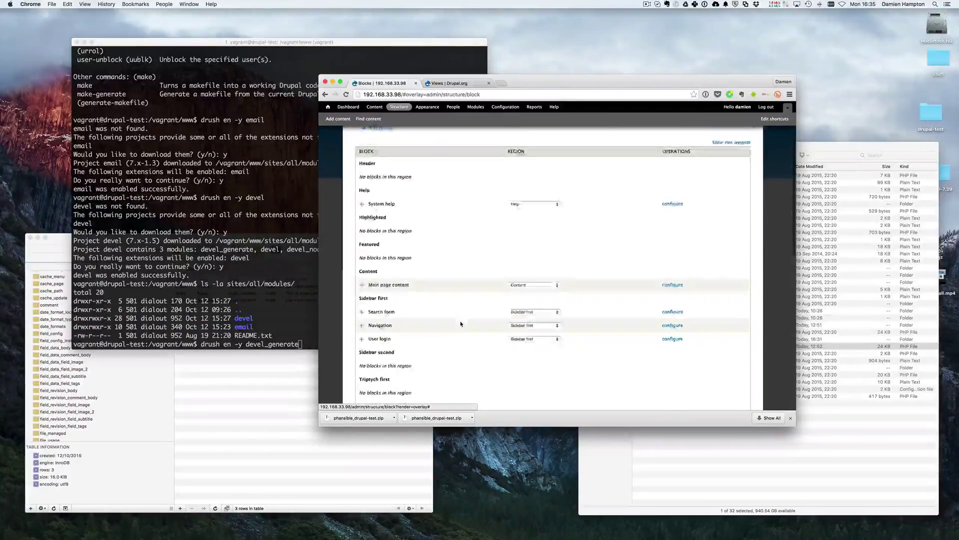
scroll(460, 322, up, 3)
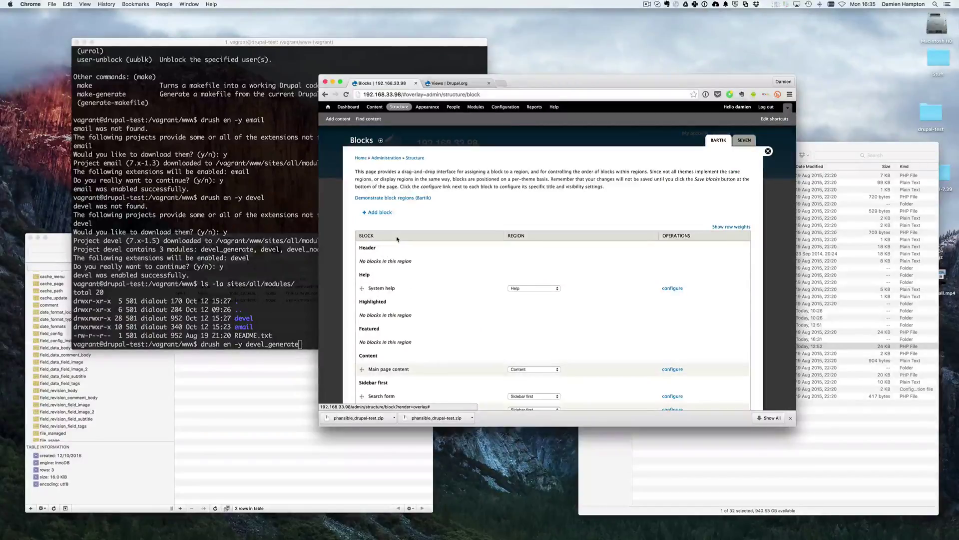
scroll(397, 242, down, 5)
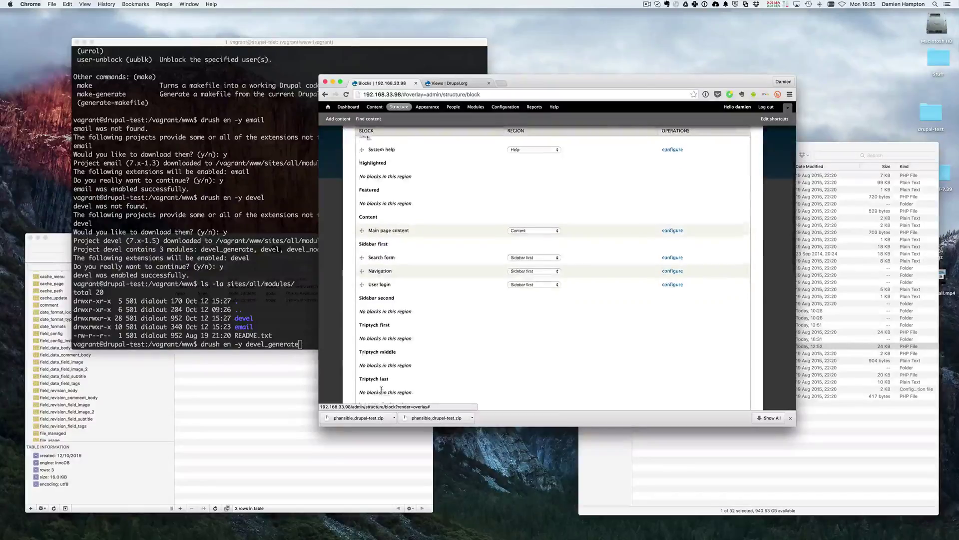
scroll(359, 248, up, 5)
drag(359, 248, 398, 251)
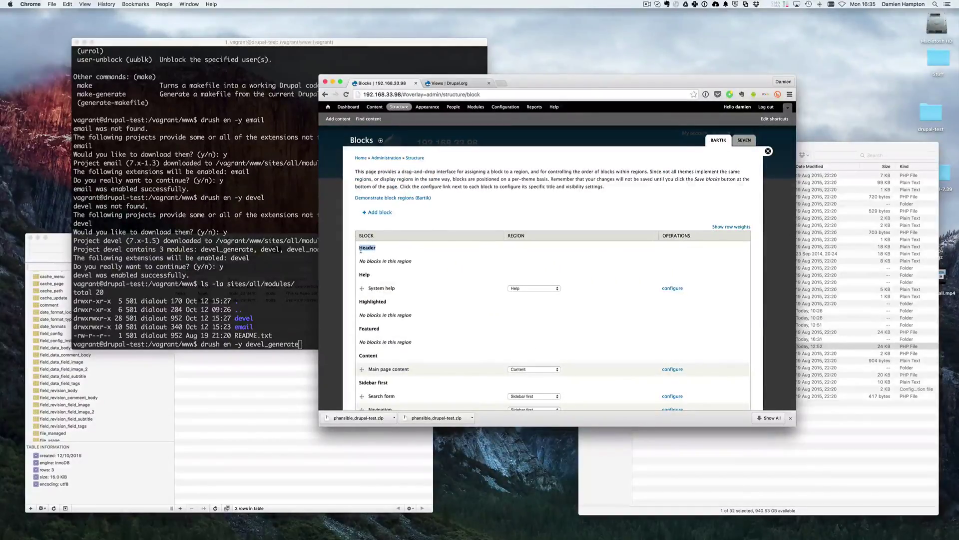
scroll(370, 235, down, 5)
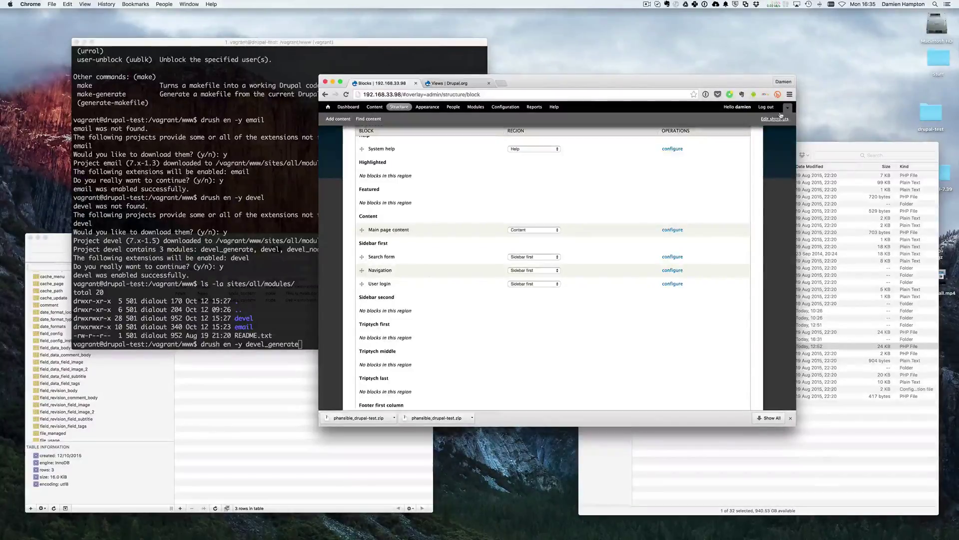
scroll(550, 225, up, 5)
click(768, 152)
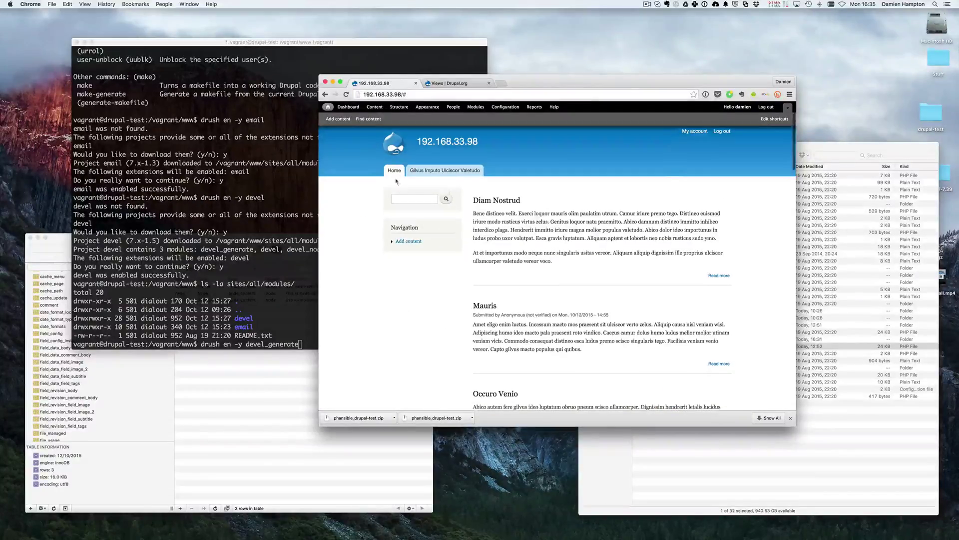
Step: Move the Navigation block to the Sidebar second region of the Bartik theme, save the blocks, and return to the home page
click(398, 108)
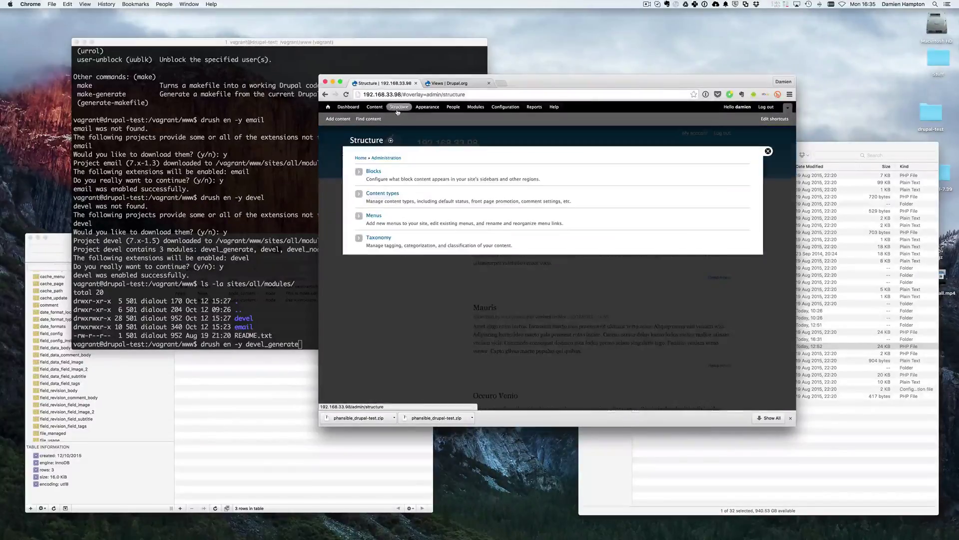
click(372, 172)
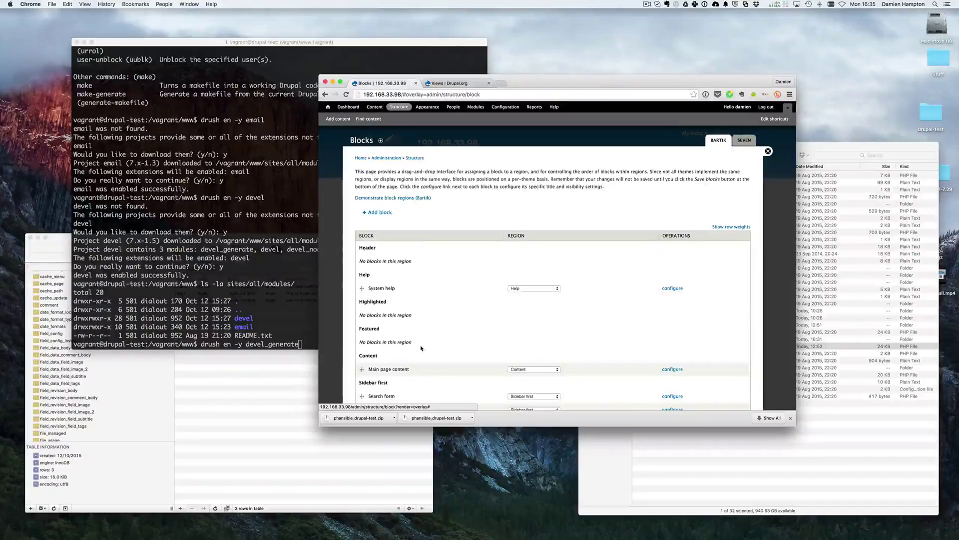
scroll(394, 333, down, 5)
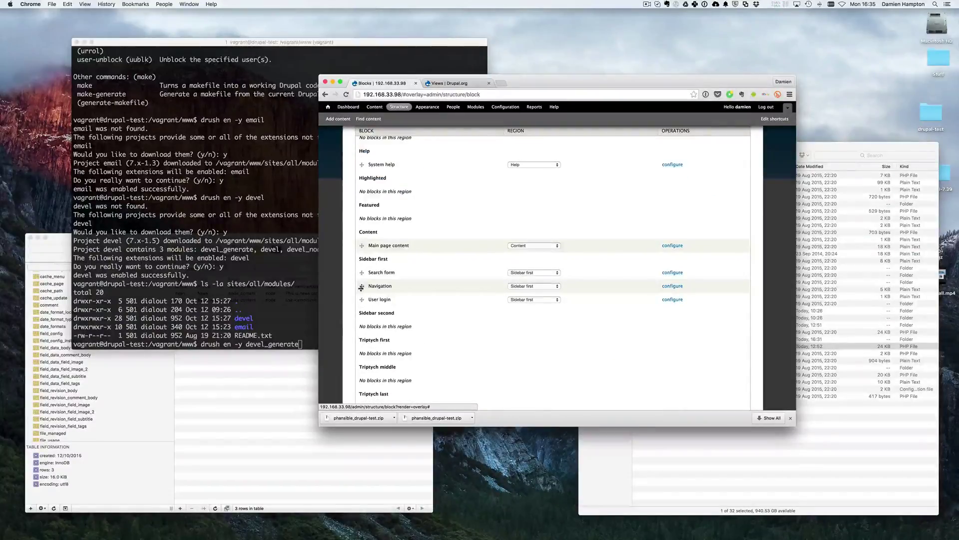
drag(361, 286, 359, 329)
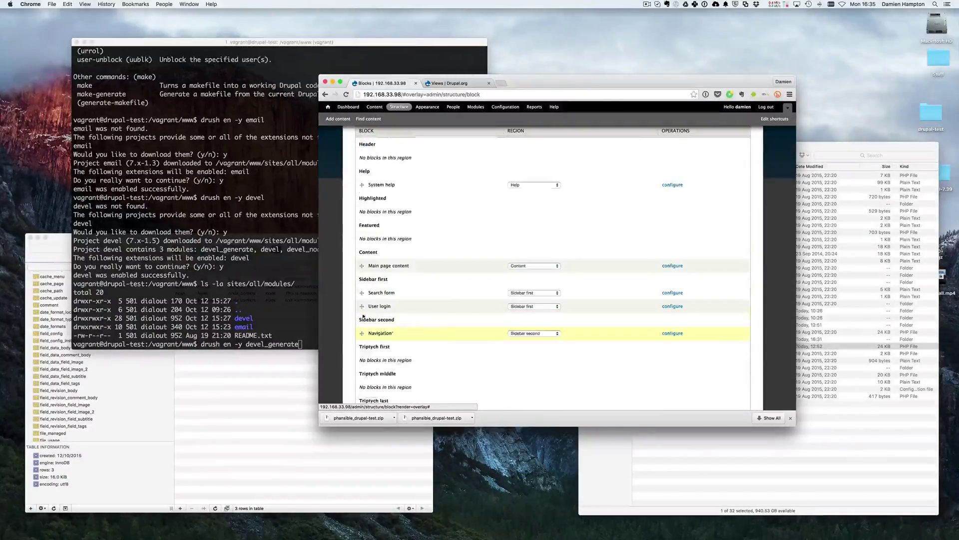
scroll(444, 274, down, 10)
click(377, 375)
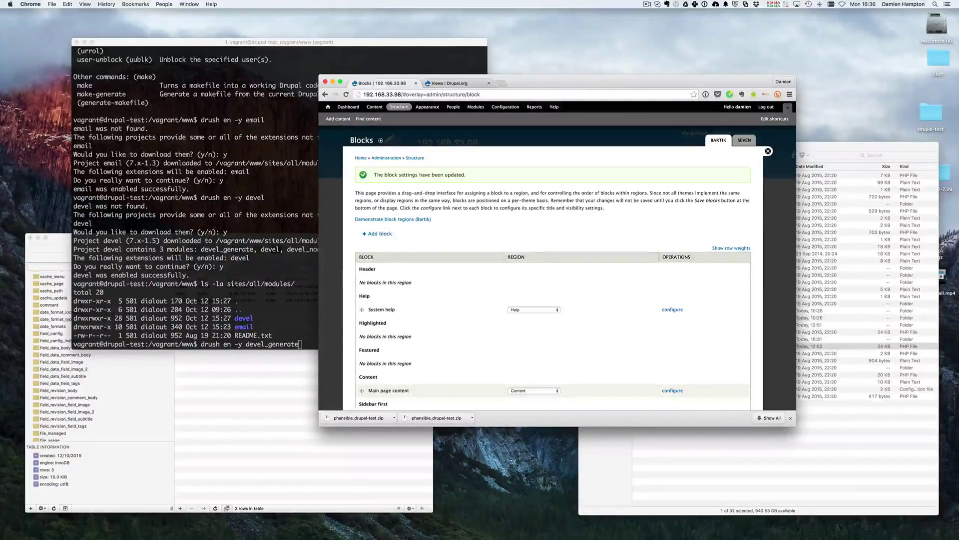
click(768, 150)
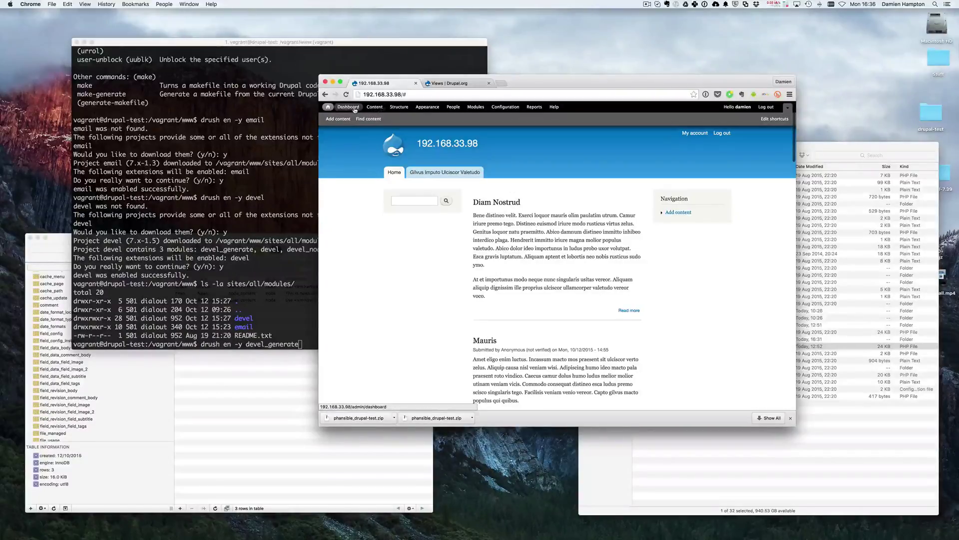
Step: Revisit the block layout page, and open the full "Diam Nostrud" post from the home page
click(398, 107)
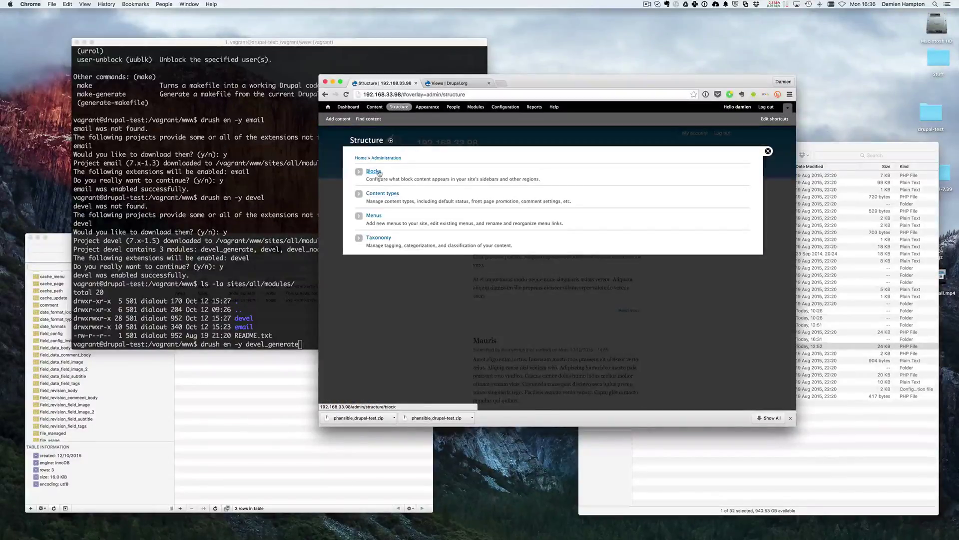
click(373, 171)
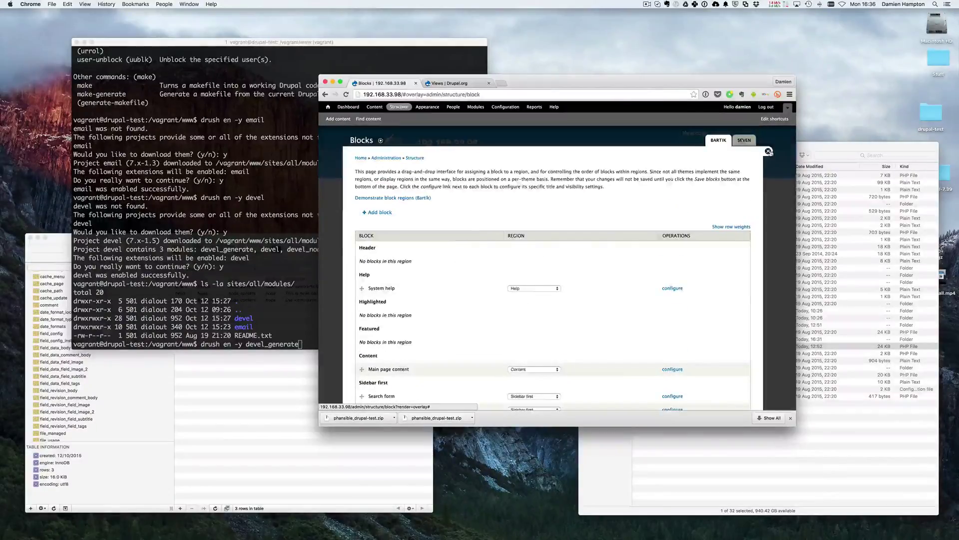
click(768, 151)
click(629, 310)
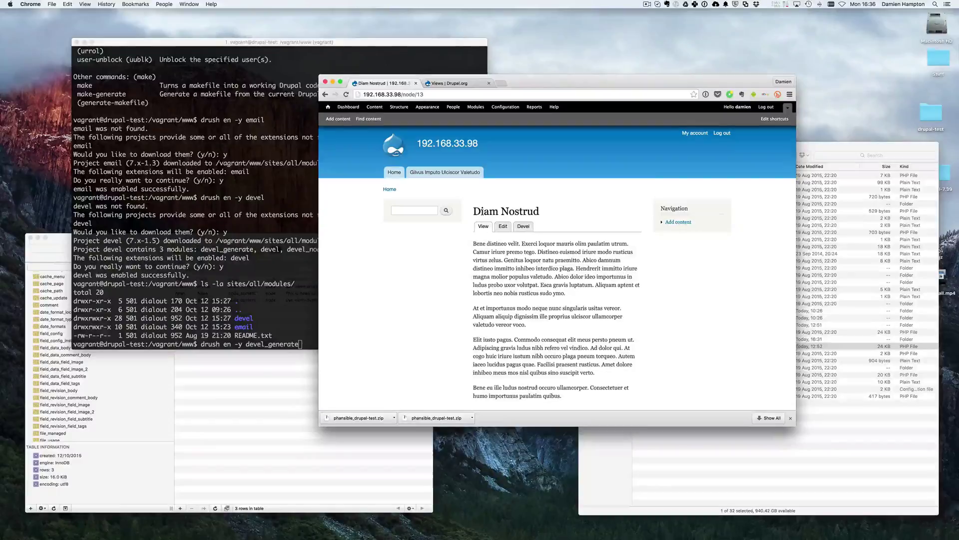
drag(474, 211, 545, 212)
click(566, 212)
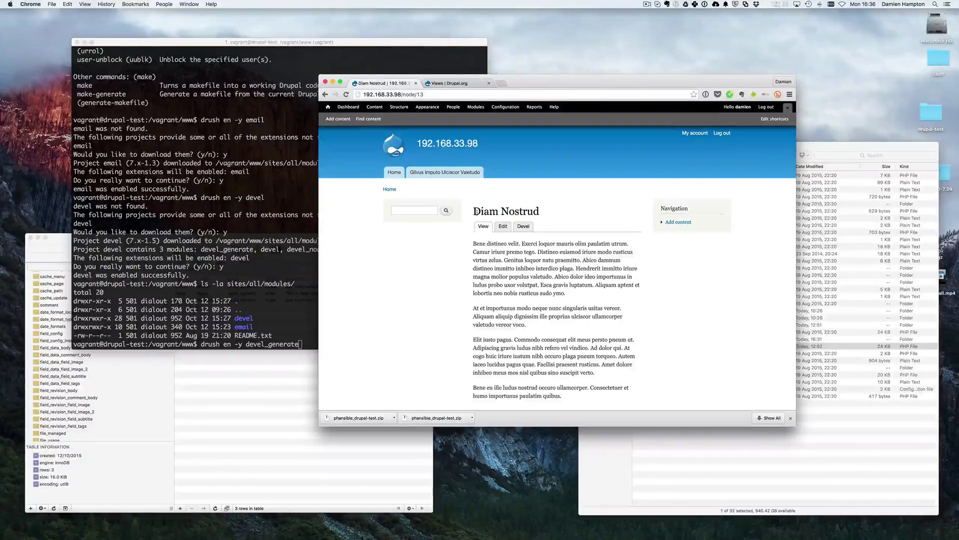
drag(474, 211, 539, 212)
click(550, 212)
scroll(545, 239, down, 3)
scroll(545, 238, up, 3)
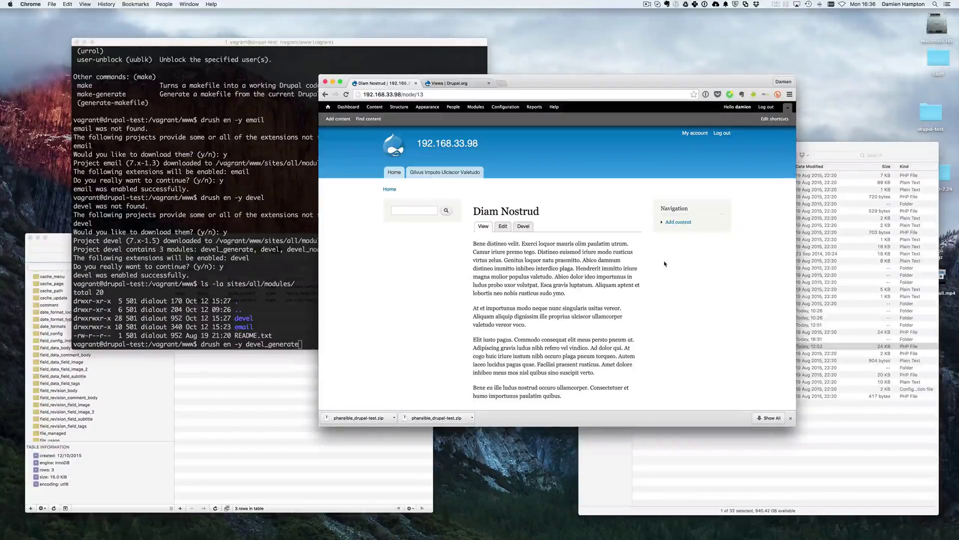
Step: Start a new custom block in the block administration, with "Some content" as both its title and its description
click(399, 106)
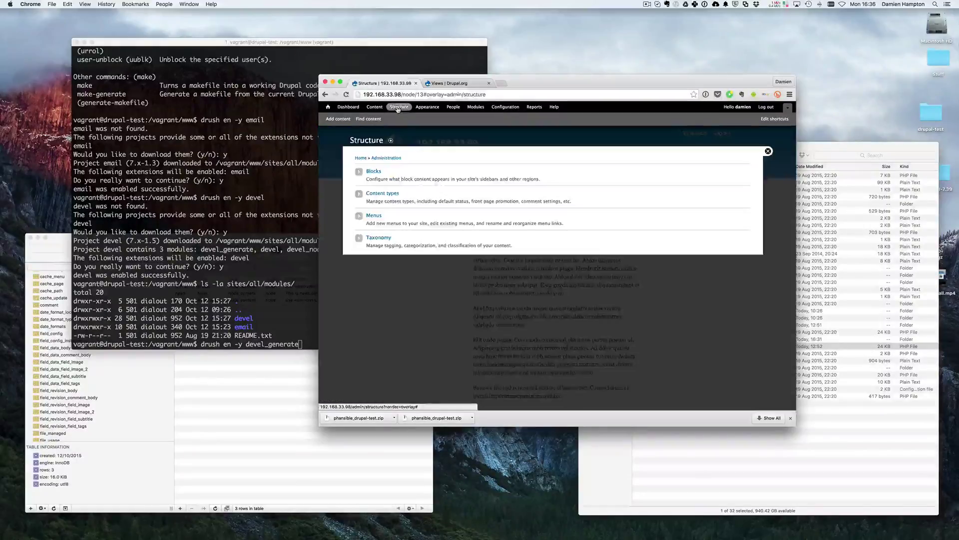
click(374, 172)
click(377, 211)
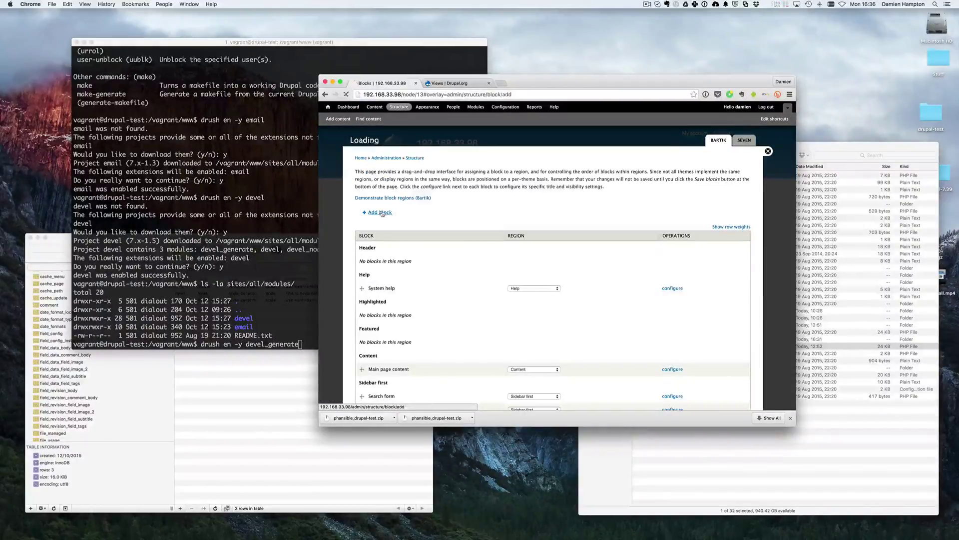
click(374, 195)
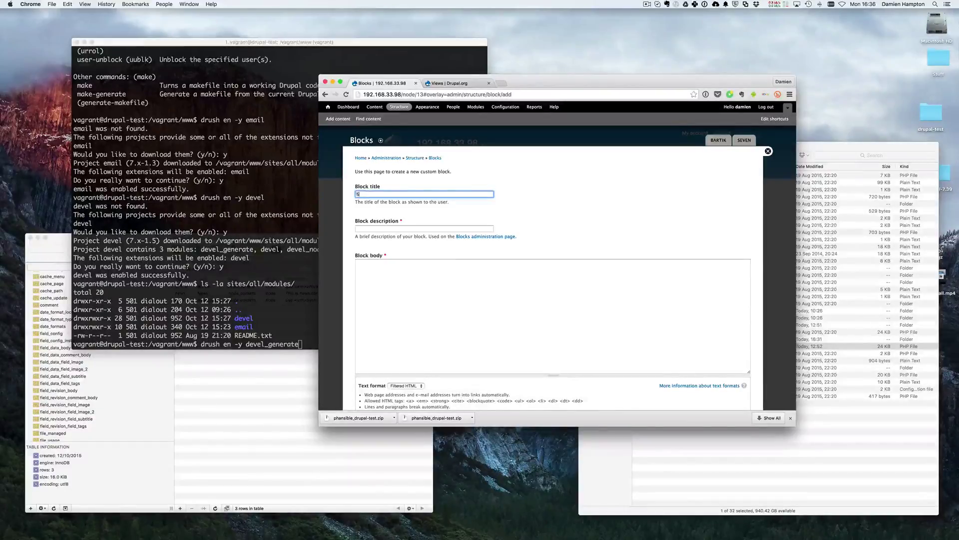
text(Some content)
key(Tab)
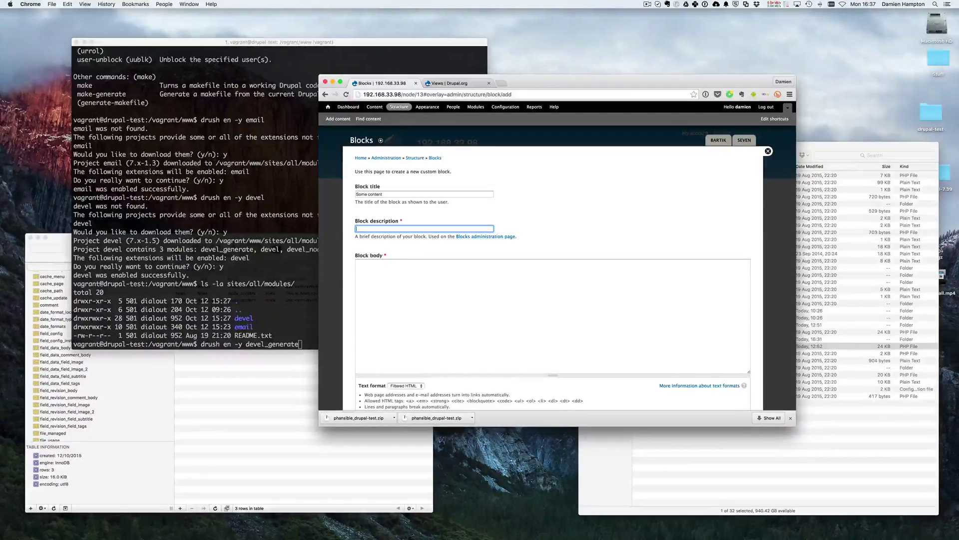
text(Some con)
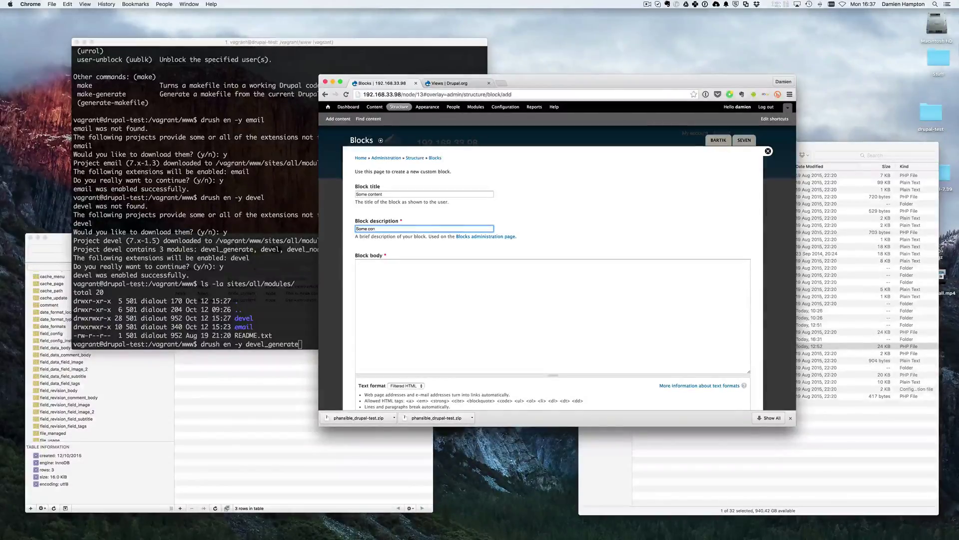
text(tent)
key(Tab)
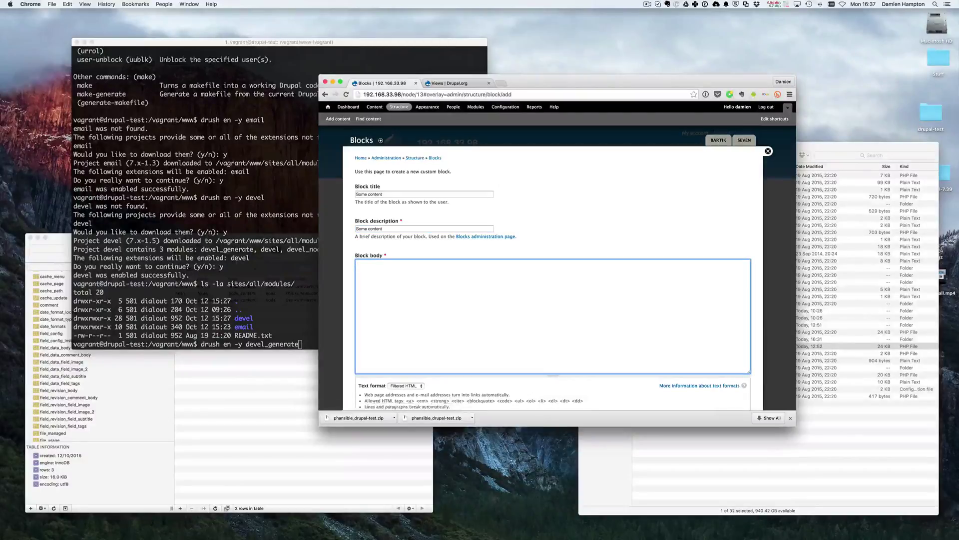
Step: Write the start of an unordered HTML list in the block body, with an "Article 1" list item linking to "#"
text(<li>)
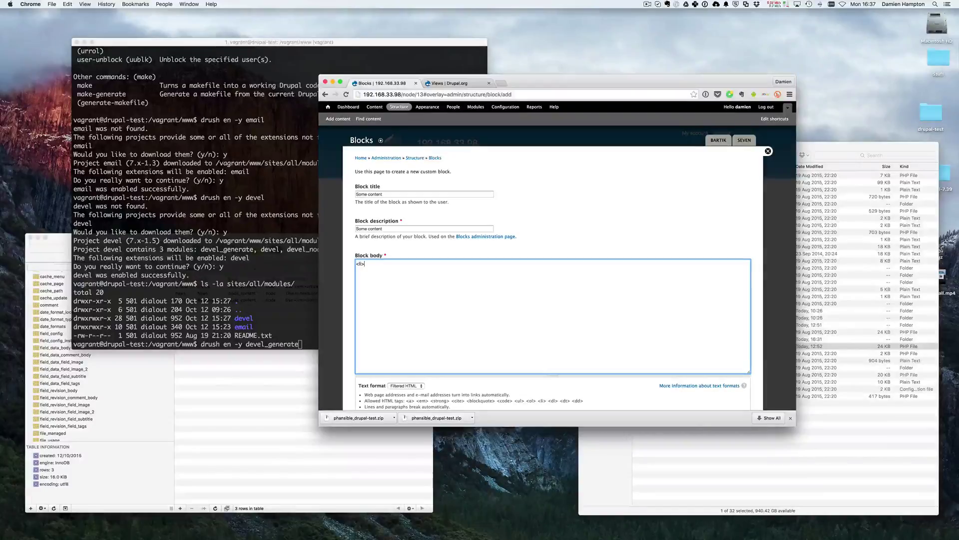
key(Left)
key(Left)
key(Left)
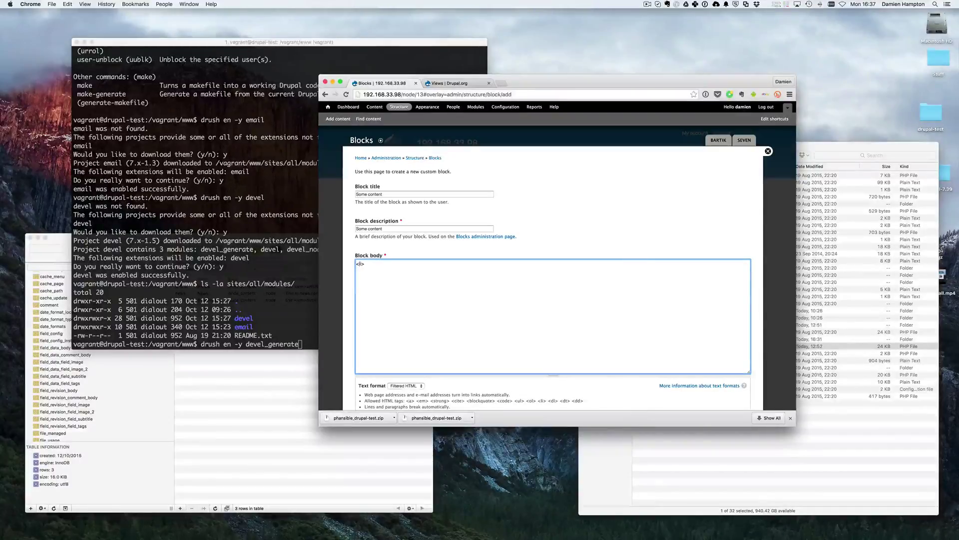
key(Return)
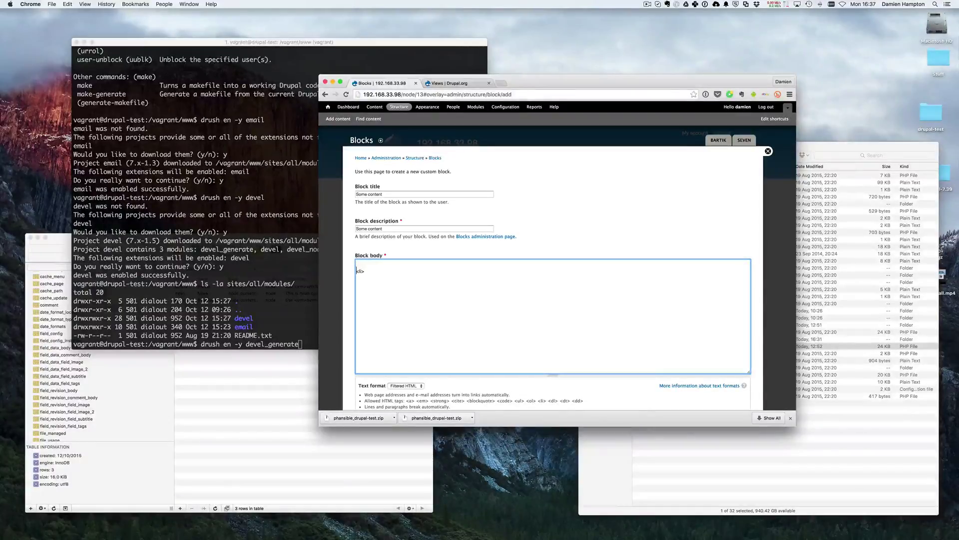
text(<ul>)
key(Down)
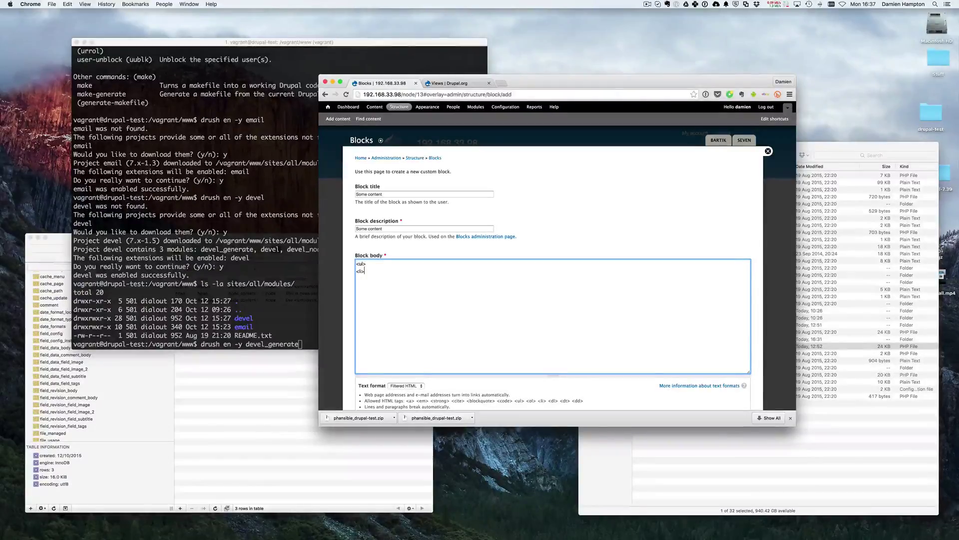
text(<a href="#">Artic)
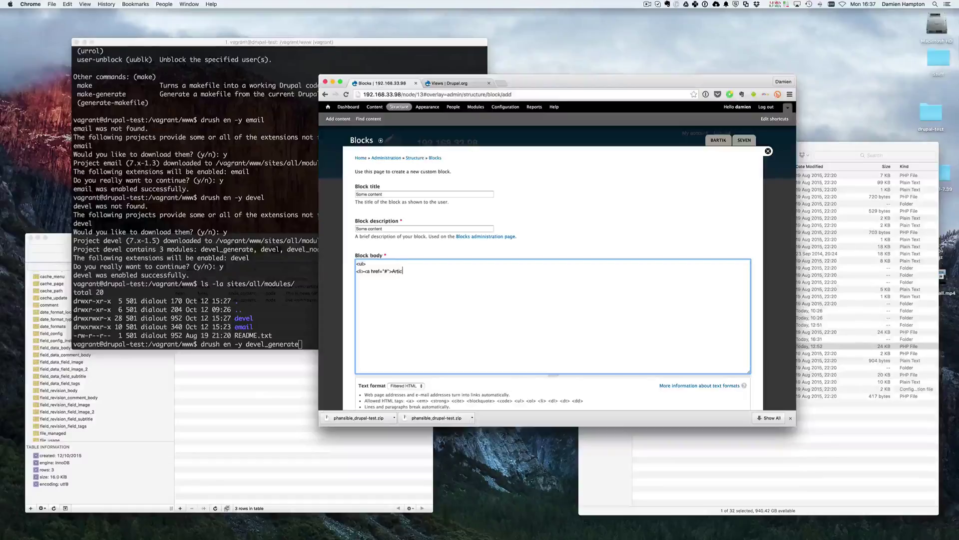
text(le 1</a>)
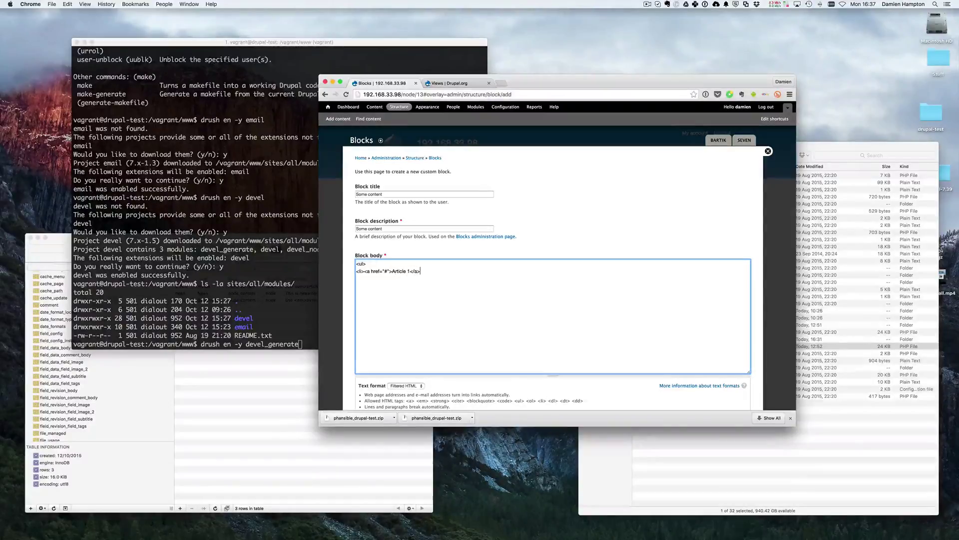
text(</li>)
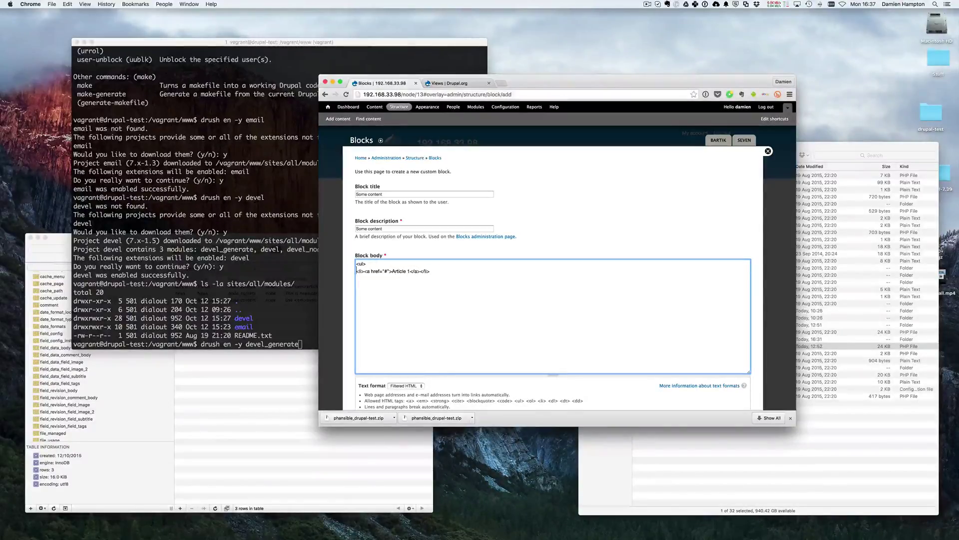
Step: Duplicate the Article 1 list item on the following line, close the unordered list, and save the block
key(shift+Up)
key(super+c)
key(Down)
key(super+v)
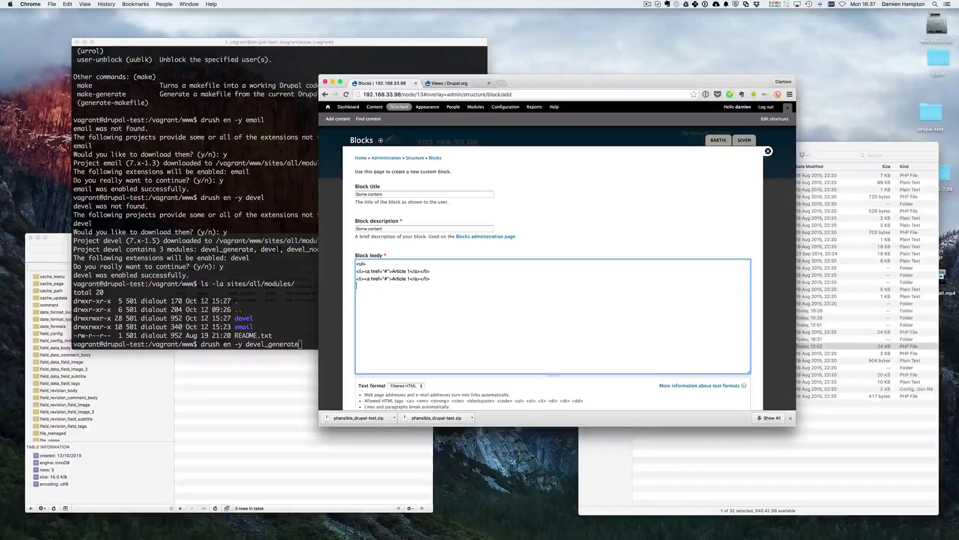
text(</ul)
scroll(480, 286, down, 10)
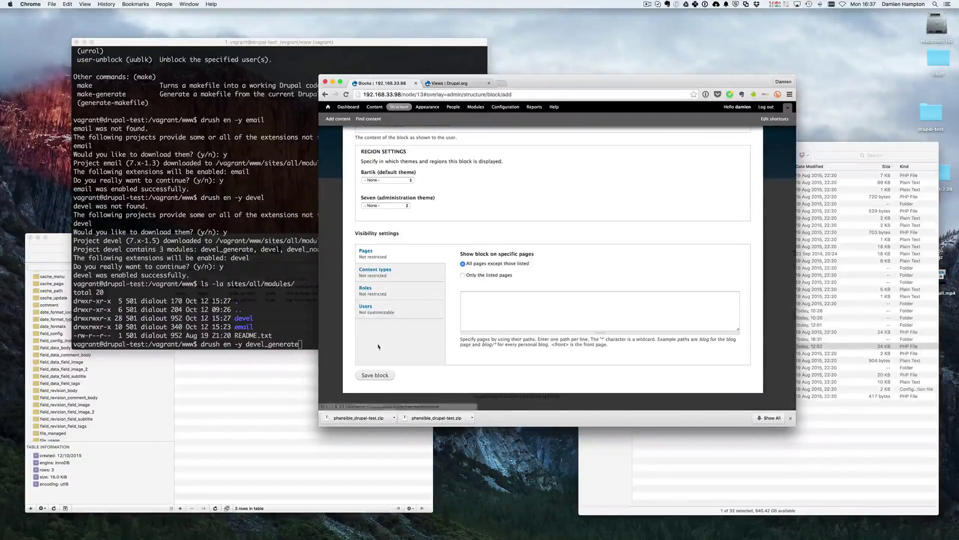
click(377, 380)
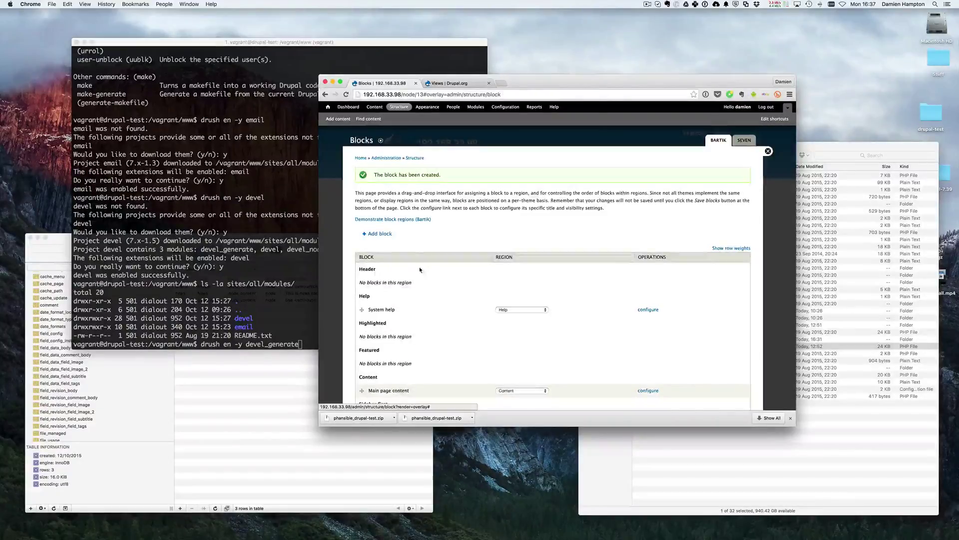
Step: Assign the disabled Some content block to the Sidebar second region of the Bartik theme
scroll(434, 286, down, 3)
scroll(433, 286, down, 10)
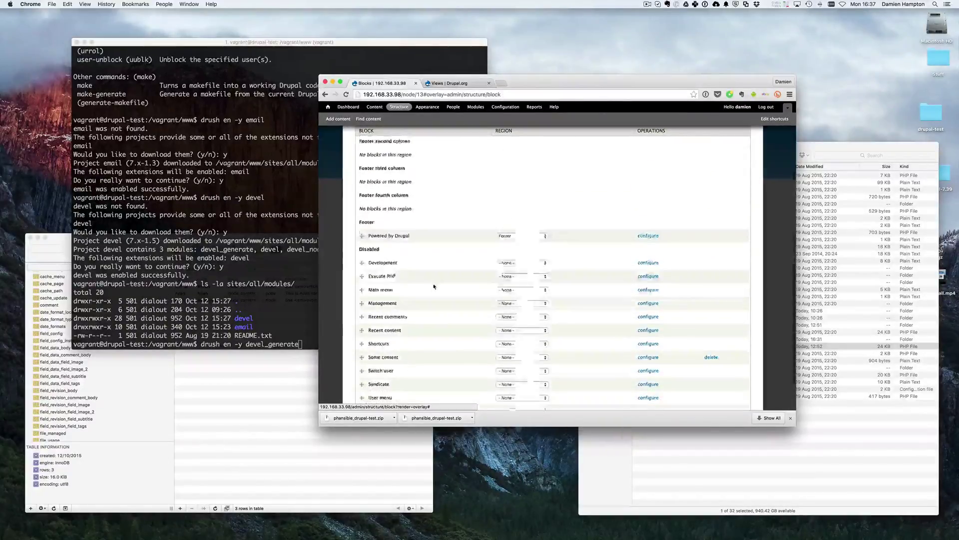
scroll(412, 324, down, 1)
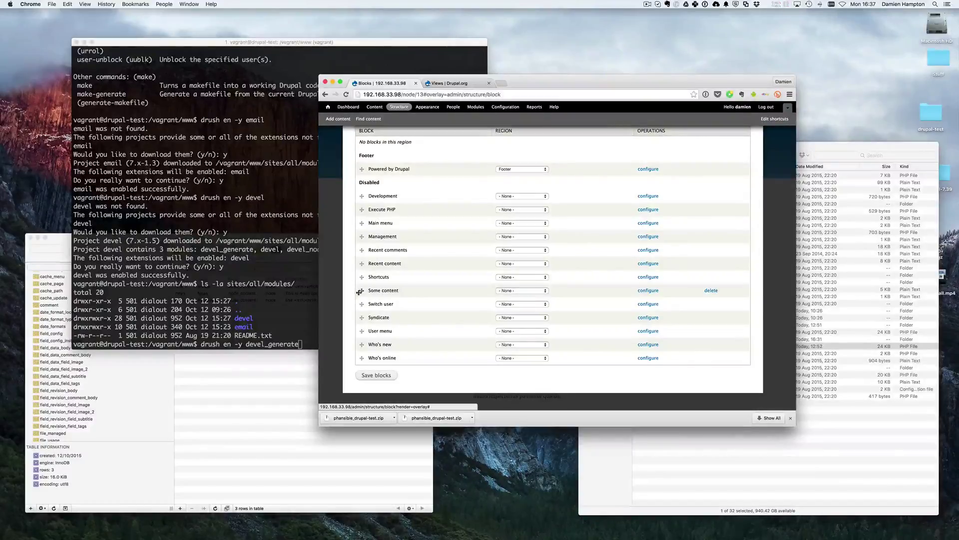
click(543, 291)
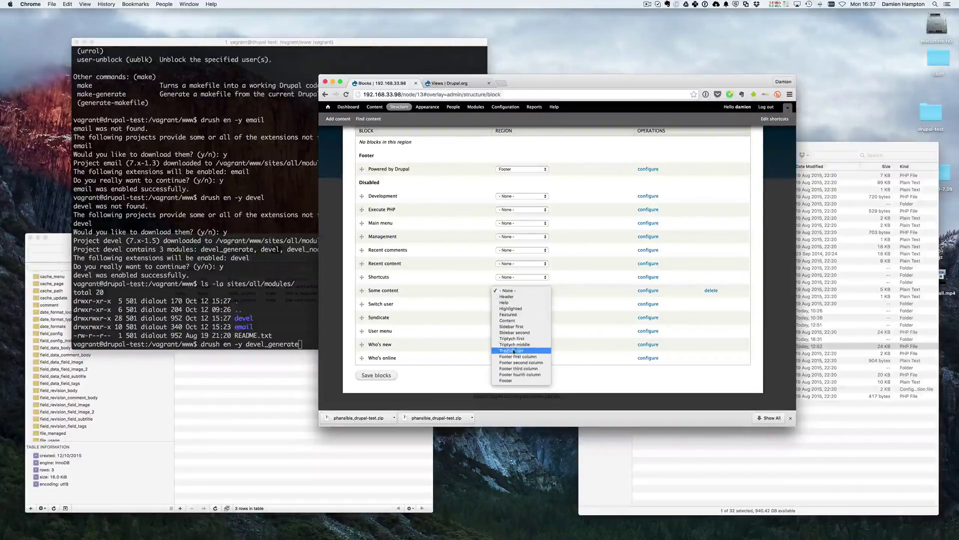
click(514, 332)
Step: Move the Navigation block to the Sidebar first region, save the blocks, and view the layout on the Diam Nostrud post
scroll(499, 321, up, 3)
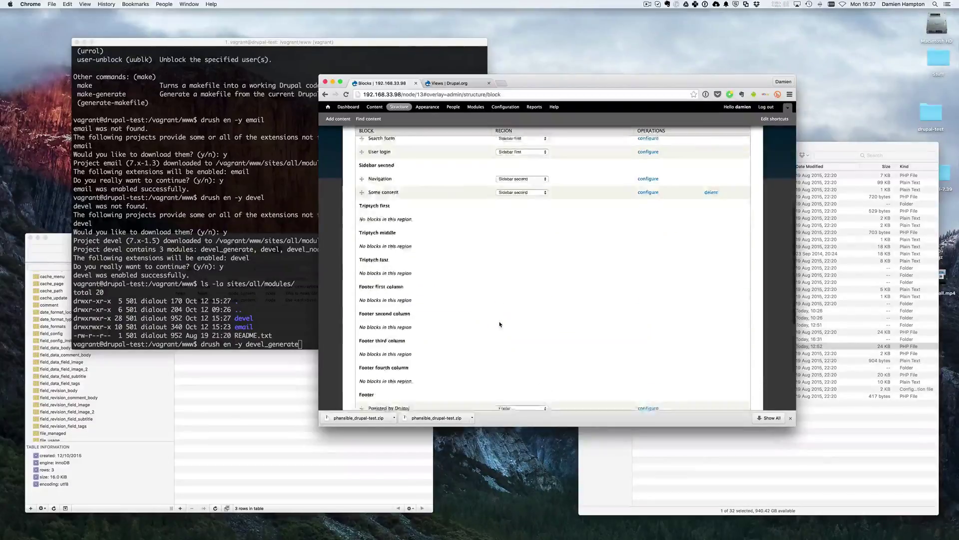
drag(362, 232, 360, 218)
scroll(349, 368, down, 10)
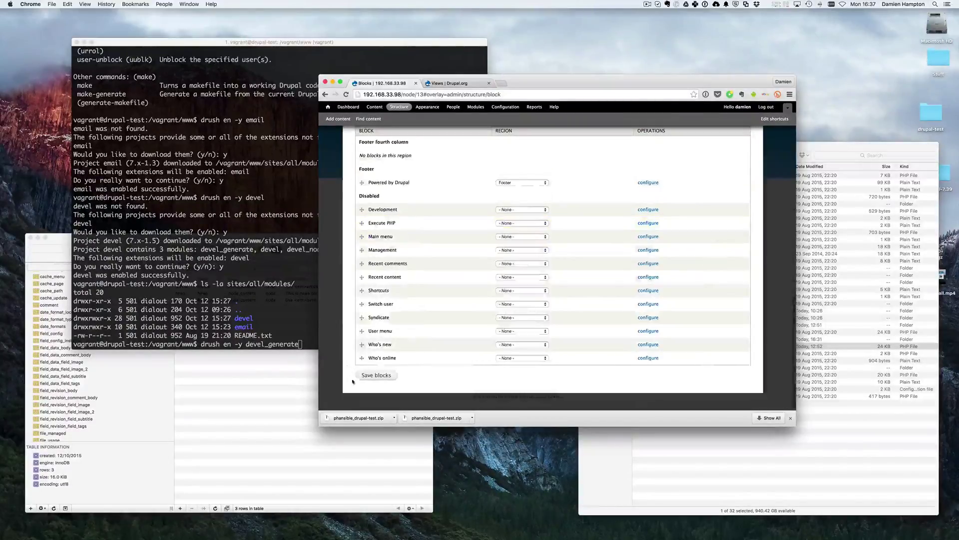
click(377, 376)
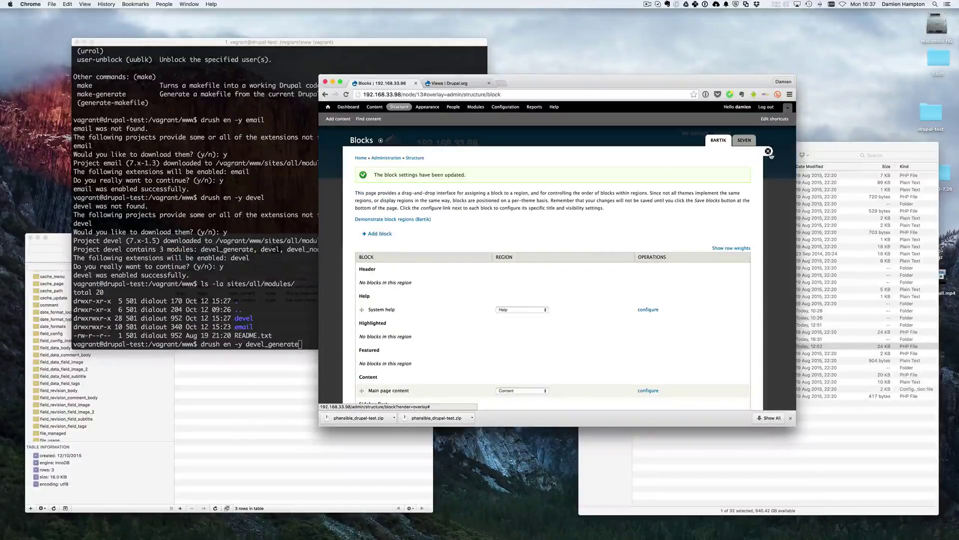
click(769, 152)
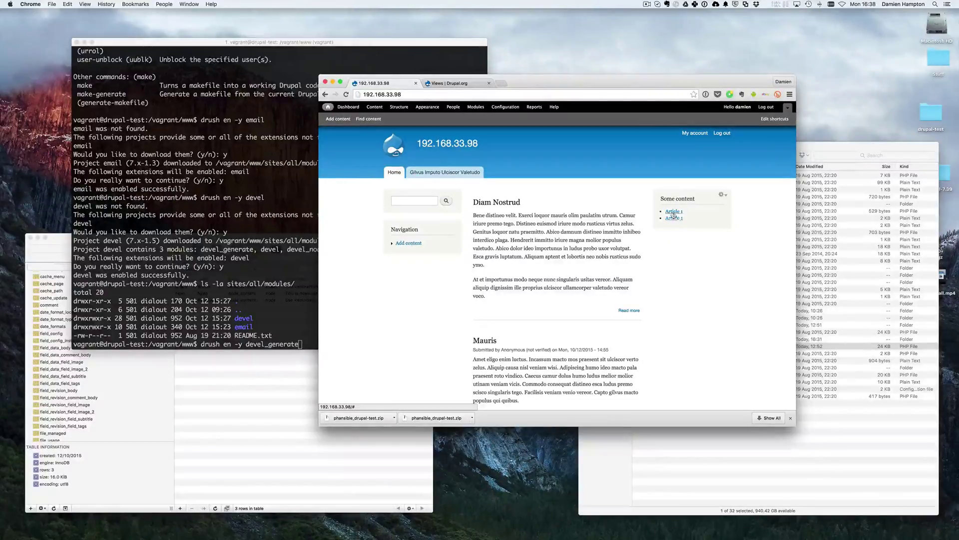
click(491, 201)
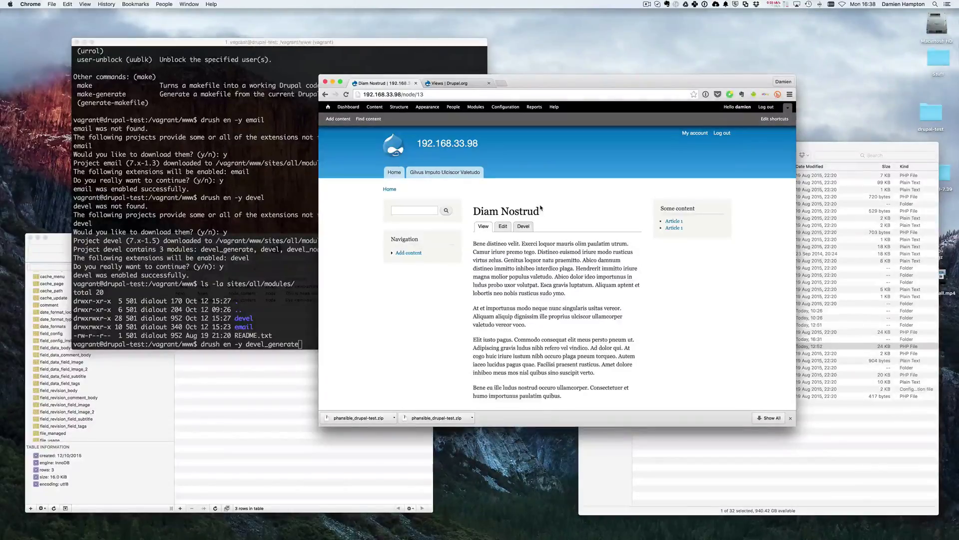
Step: Search the web for "drupal context" in a new browser tab and open the Context project page on Drupal.org
click(460, 83)
key(super+t)
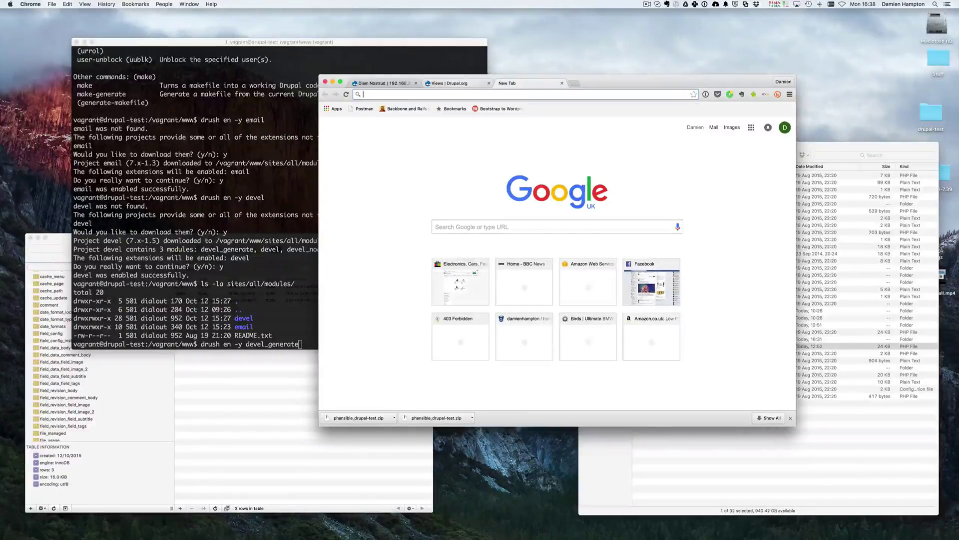
text(drupal context)
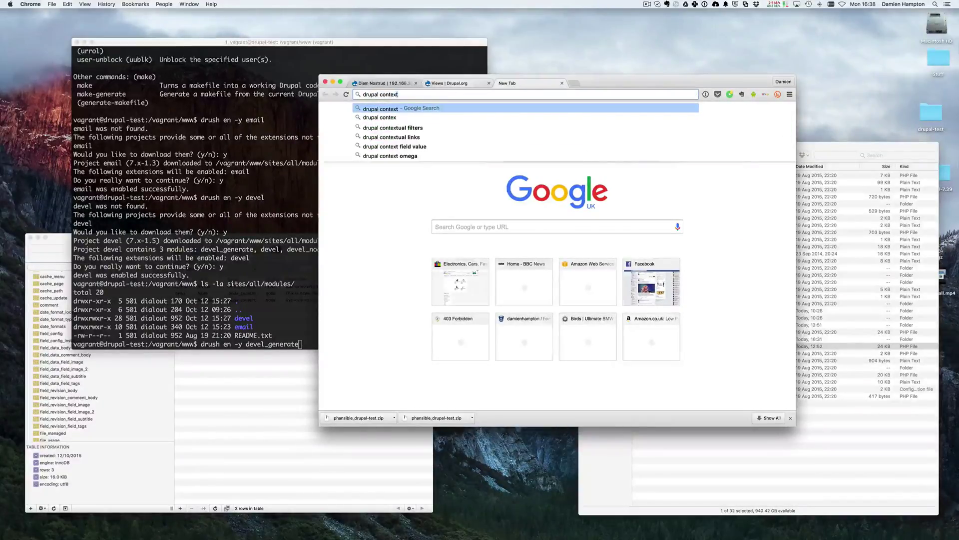
key(Return)
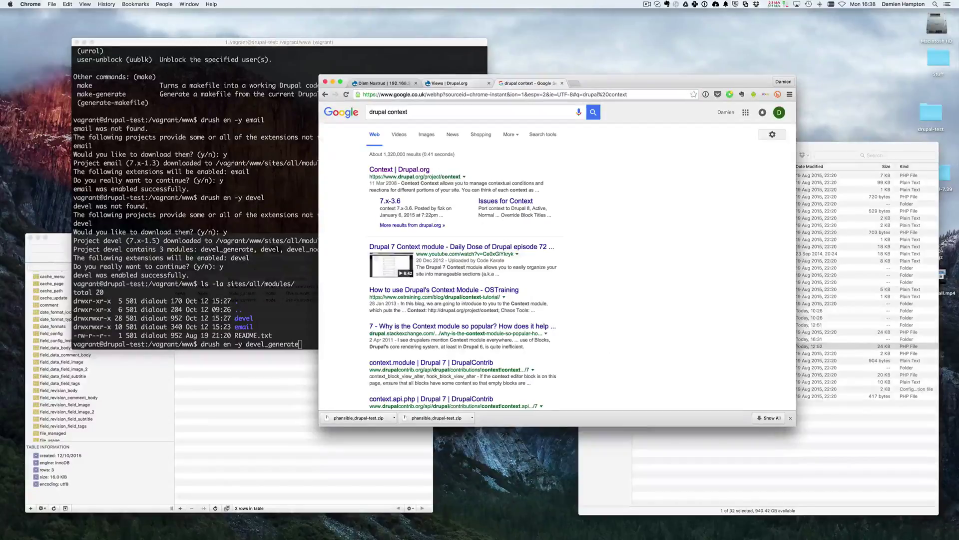
key(ctrl+shift+Tab)
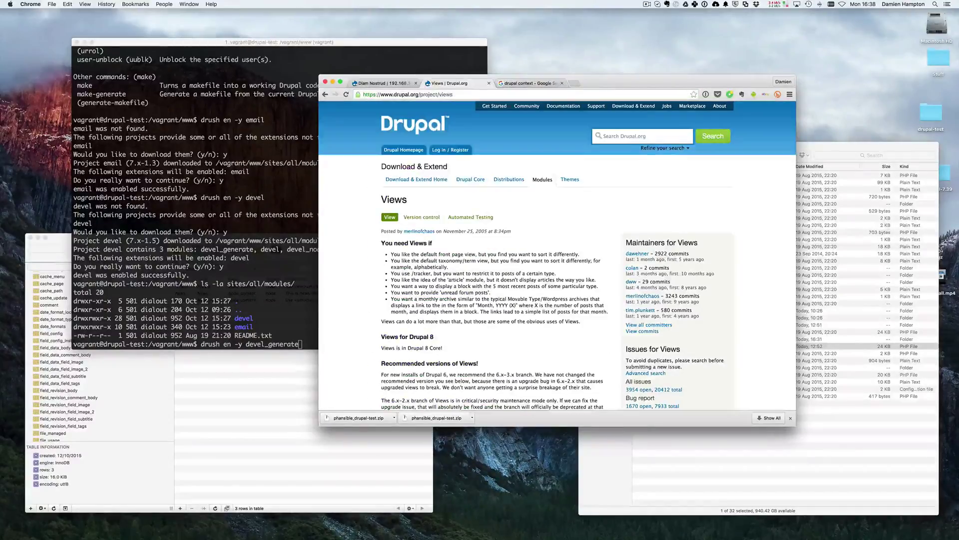
key(ctrl+shift+Tab)
key(ctrl+Tab)
key(ctrl+Tab)
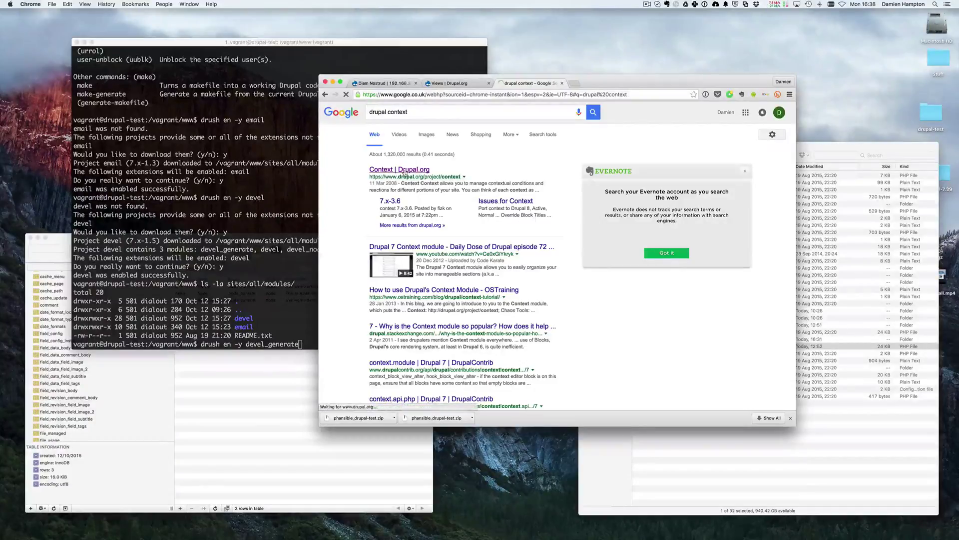
Step: Revisit the test site's post and return to the Views project page on Drupal.org
key(ctrl+shift+Tab)
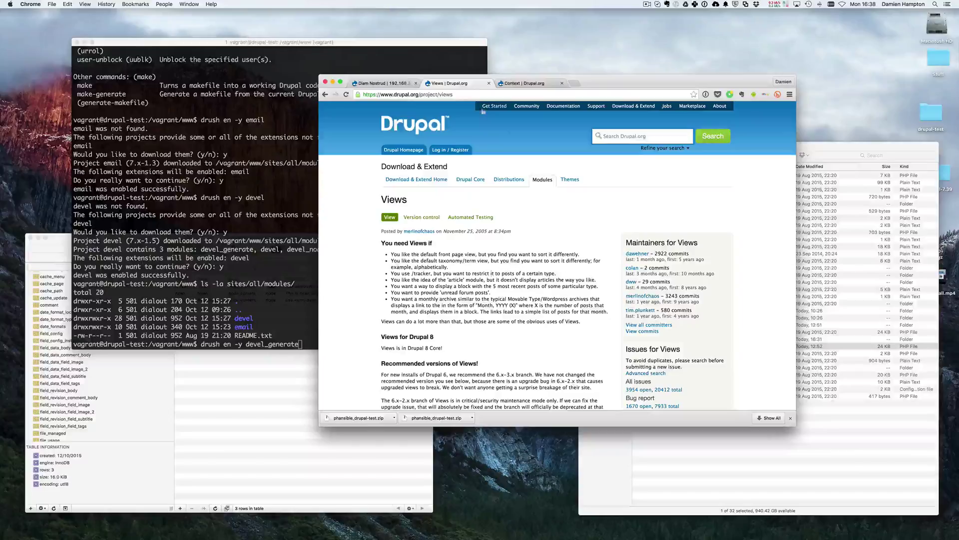
click(391, 84)
click(451, 84)
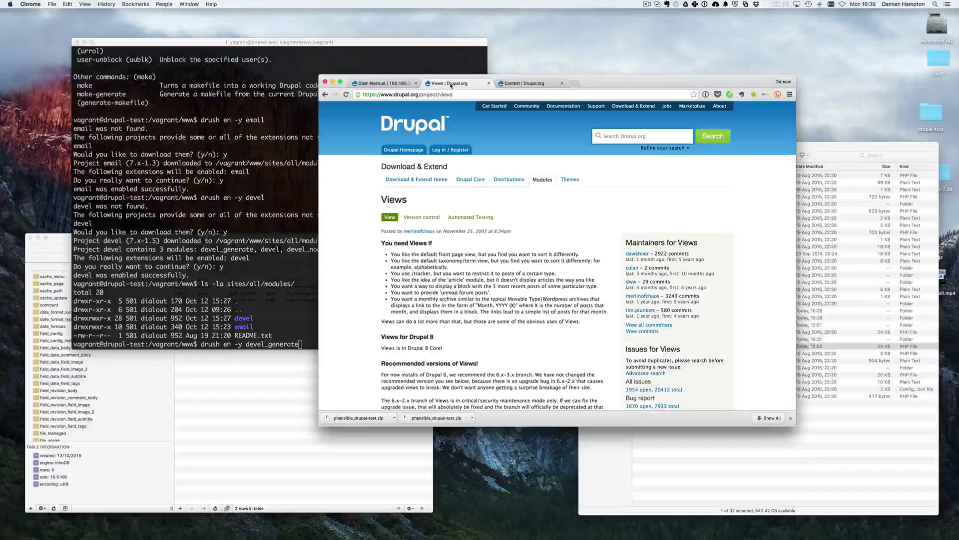
Step: Switch to iTerm and download and enable the Views module with the command "drush en -y views"
click(205, 204)
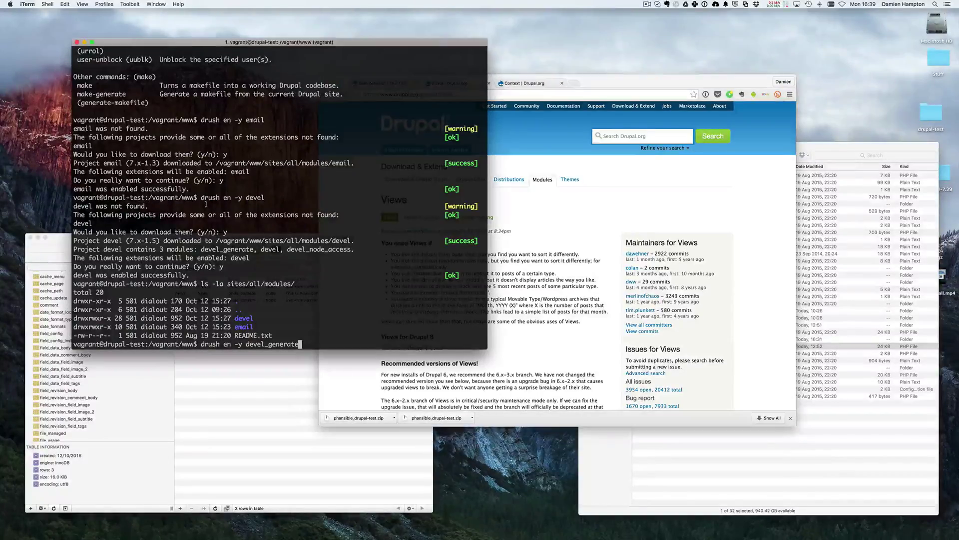
key(ctrl+w)
text(views)
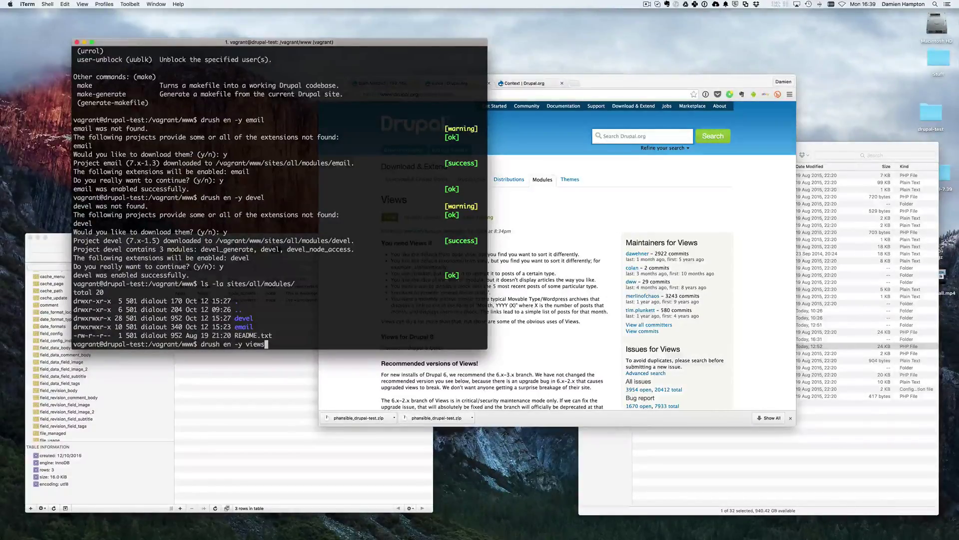
key(Return)
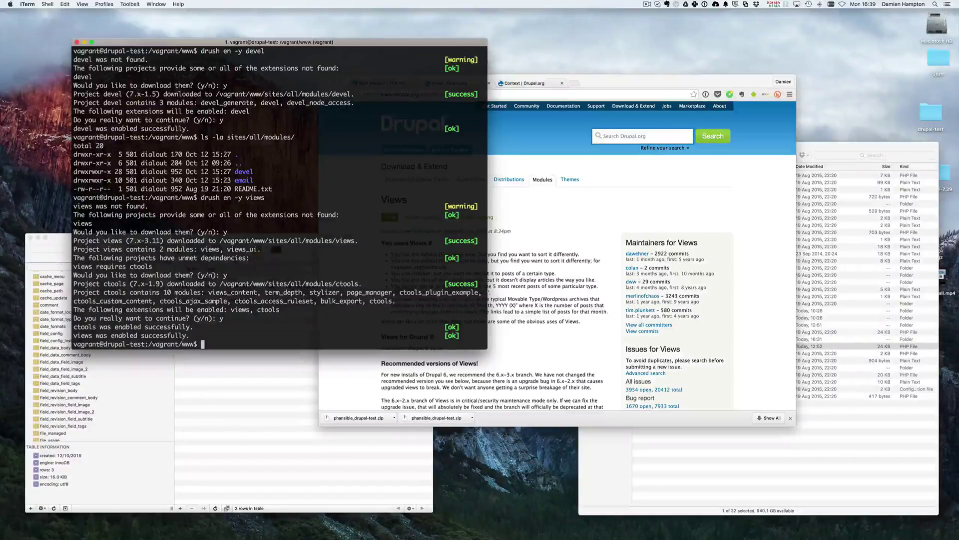
drag(85, 275, 195, 276)
click(194, 277)
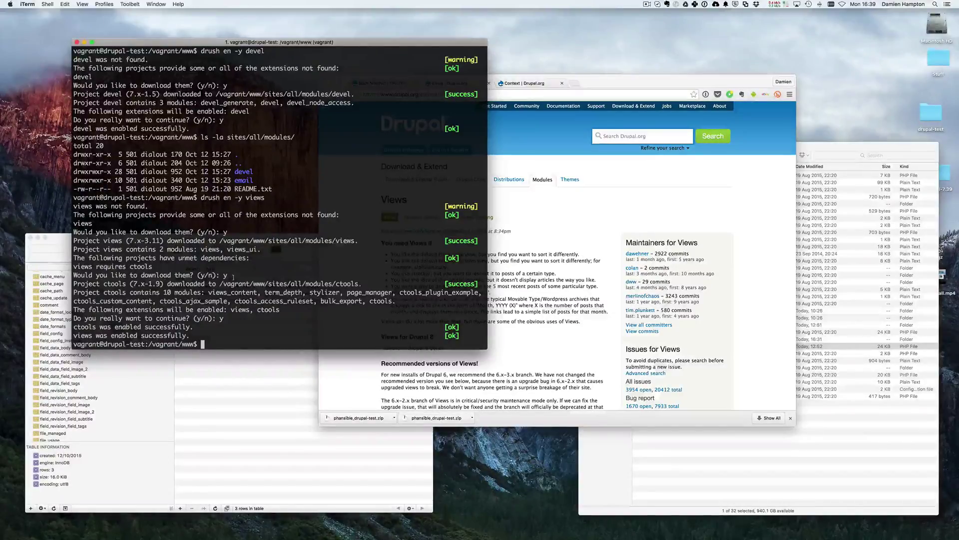
Step: Switch to Chrome, search the web for "drupal ctools" in a new tab, and open the Chaos tool suite project page
click(584, 272)
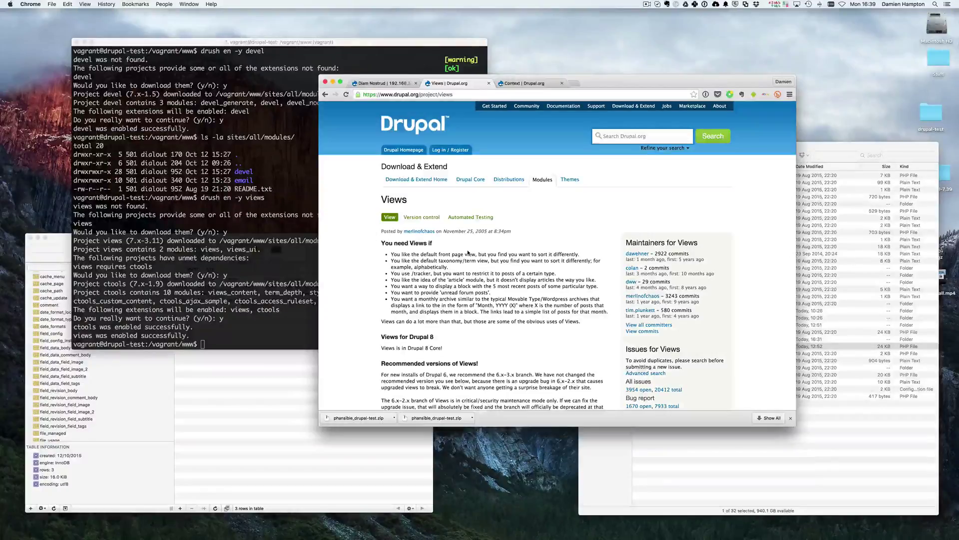
key(super+t)
text(drupal ctools)
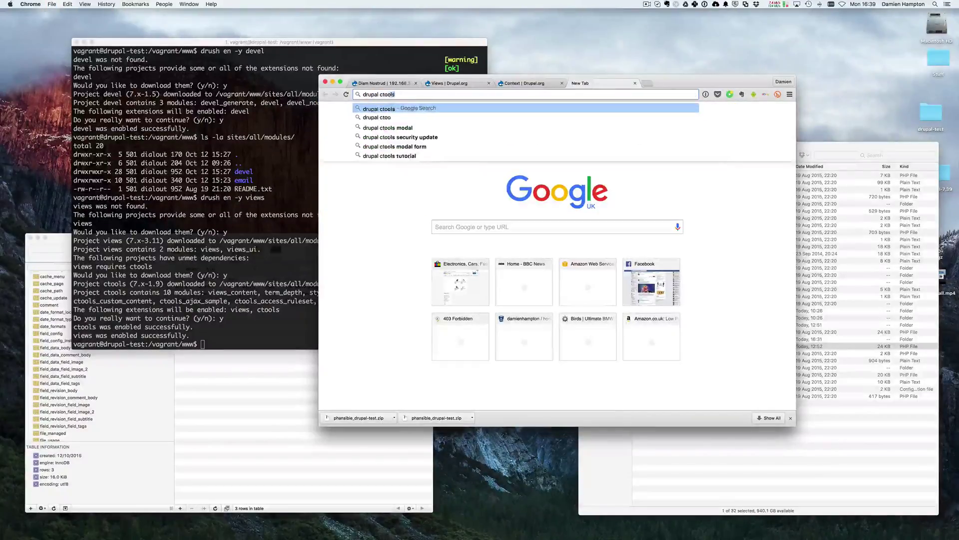
key(Return)
click(386, 170)
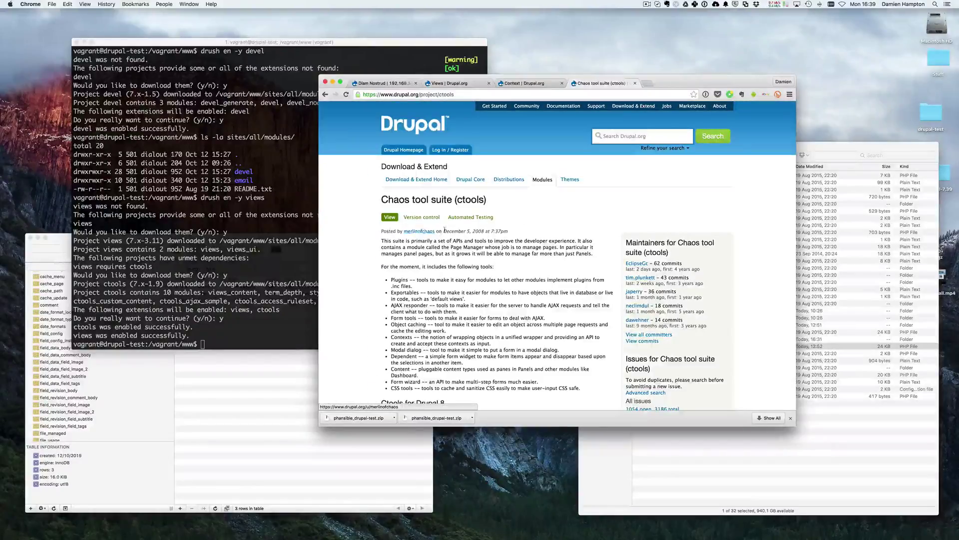
Step: Look over the Context project page on Drupal.org and return to the Views project page
key(ctrl+shift+Tab)
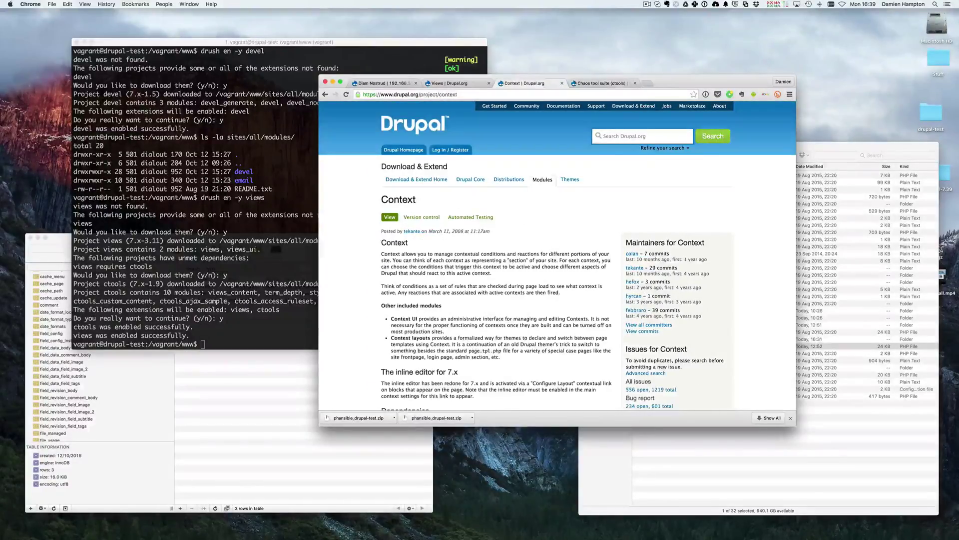
scroll(489, 251, up, 5)
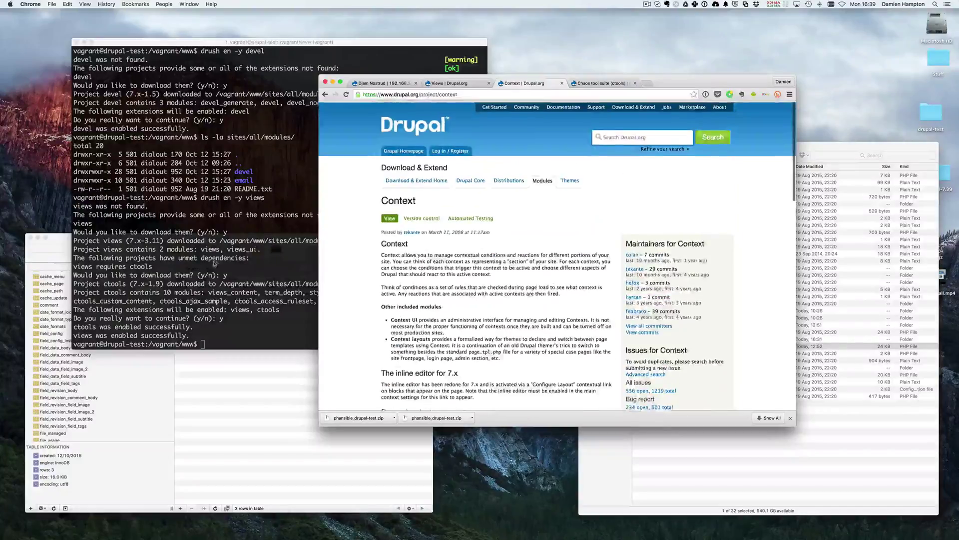
scroll(409, 251, down, 7)
scroll(409, 251, up, 5)
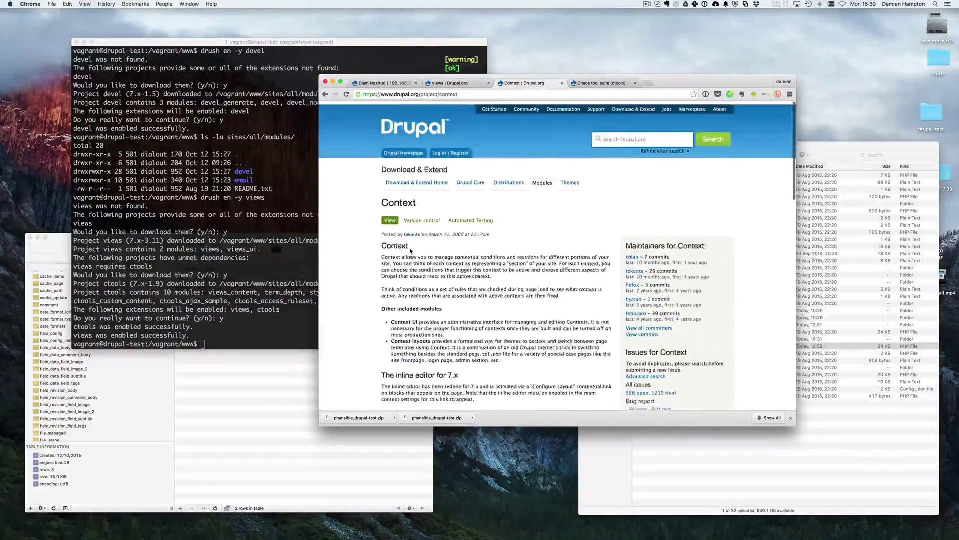
key(super+alt+Left)
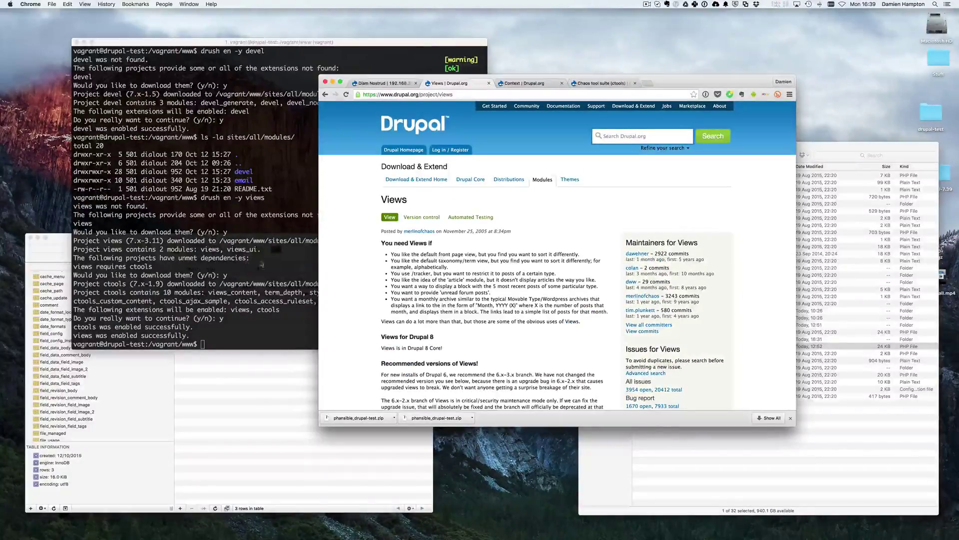
Step: Check the test site's Structure page and the Views entries at the end of its module list
click(214, 273)
key(super+Tab)
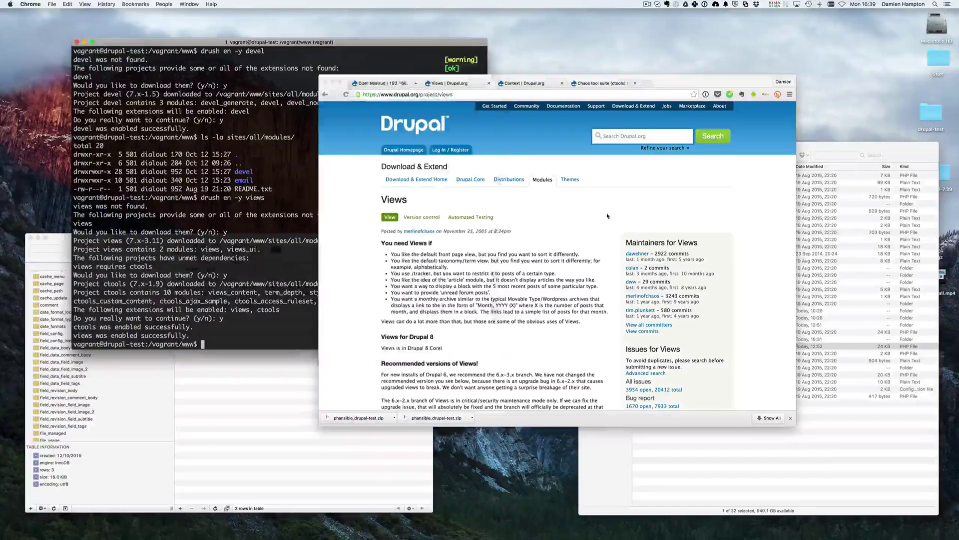
key(super+alt+Left)
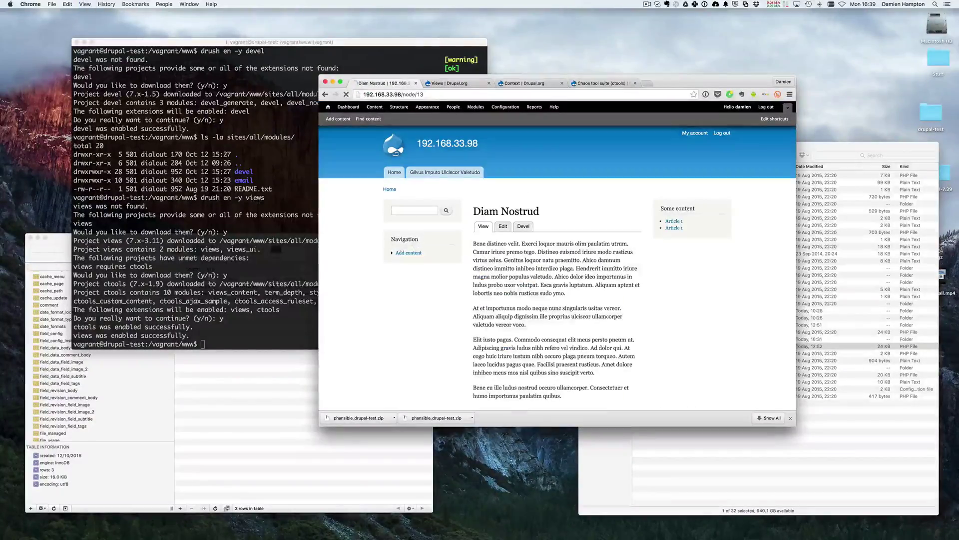
click(399, 107)
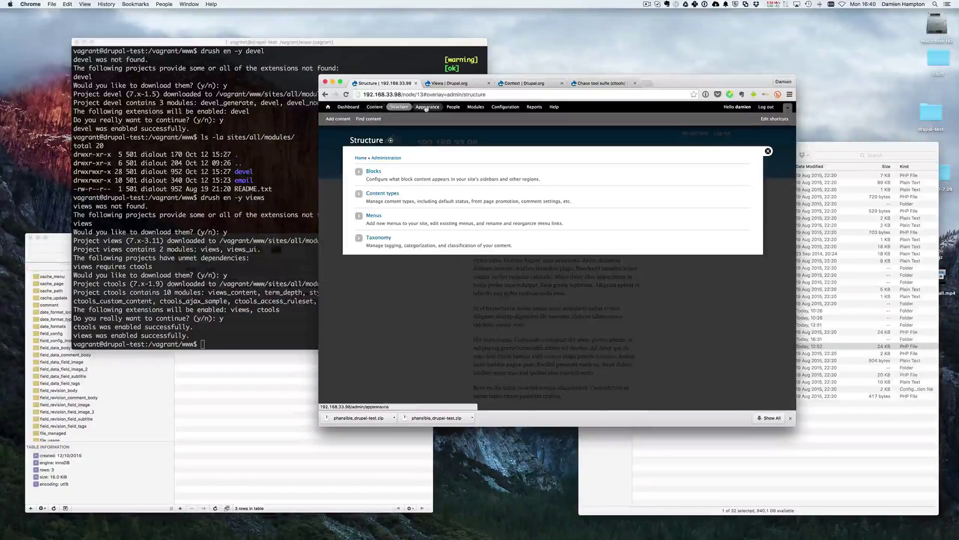
key(super+Tab)
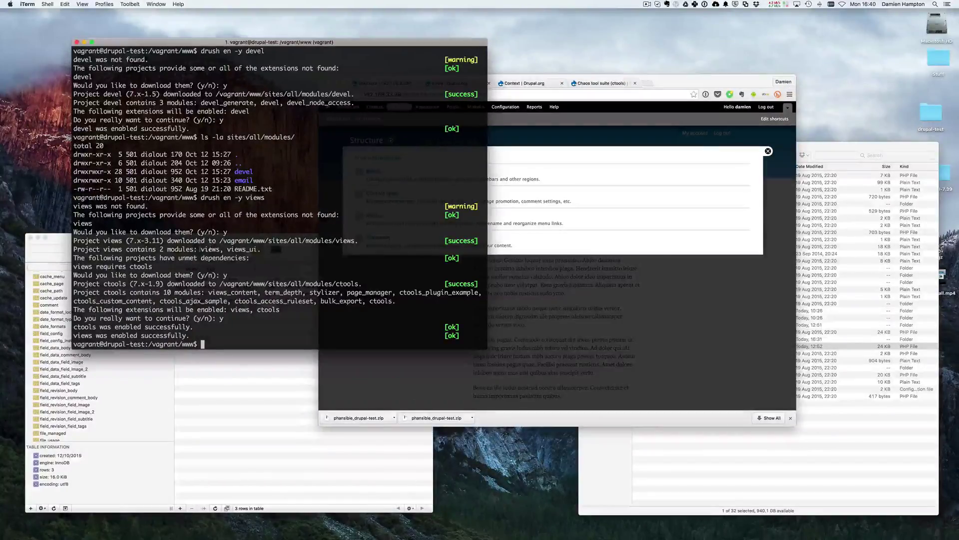
click(644, 278)
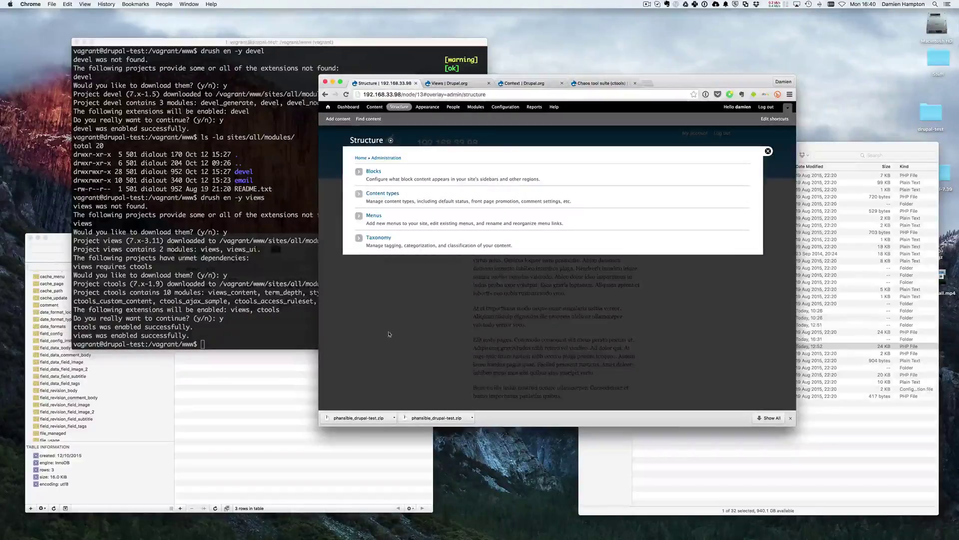
click(476, 107)
scroll(368, 285, down, 10)
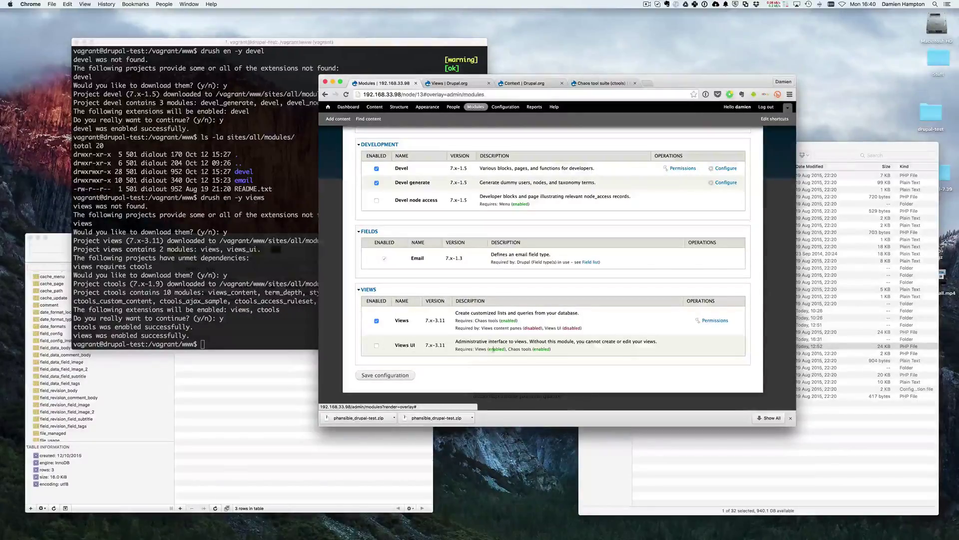
Step: Switch to iTerm and enable the Views UI module with the command "drush en -y views_ui"
click(246, 283)
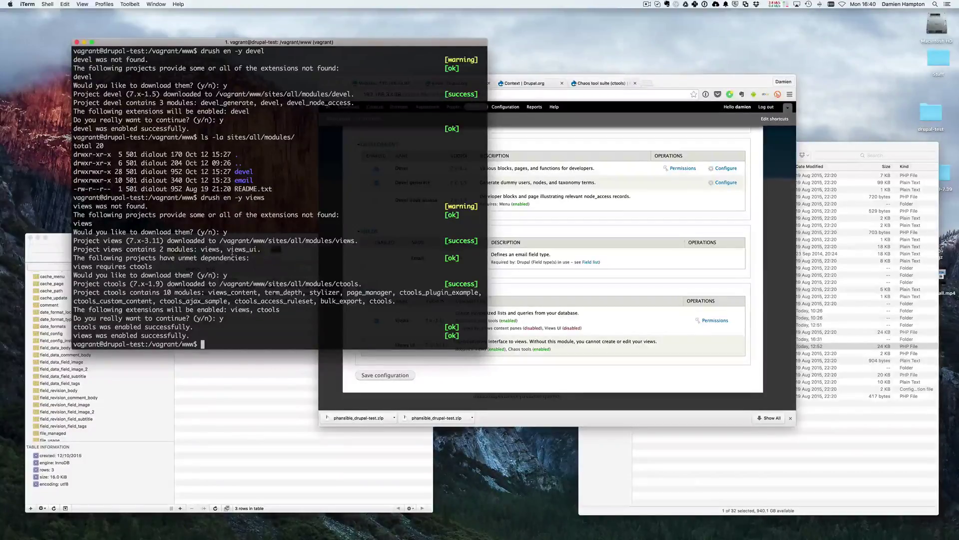
drag(228, 249, 254, 249)
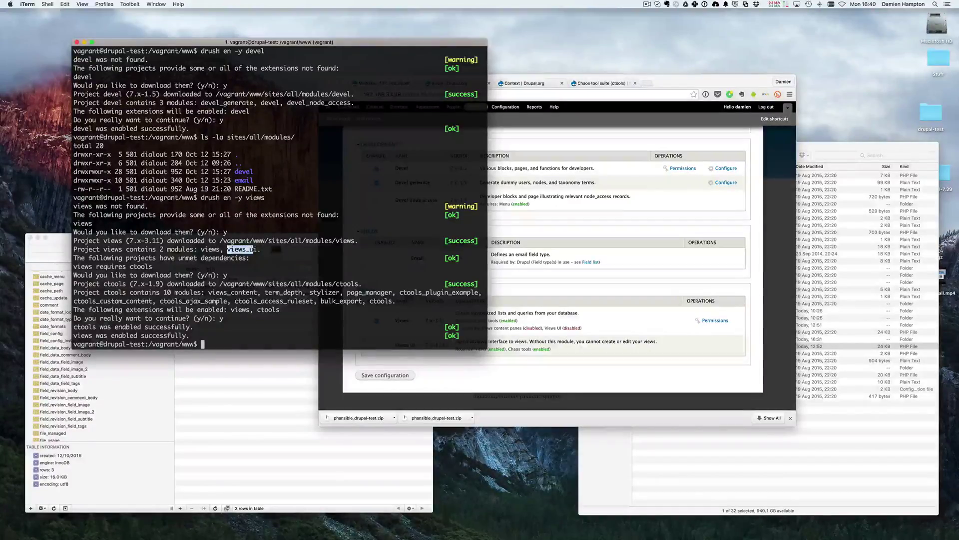
click(236, 337)
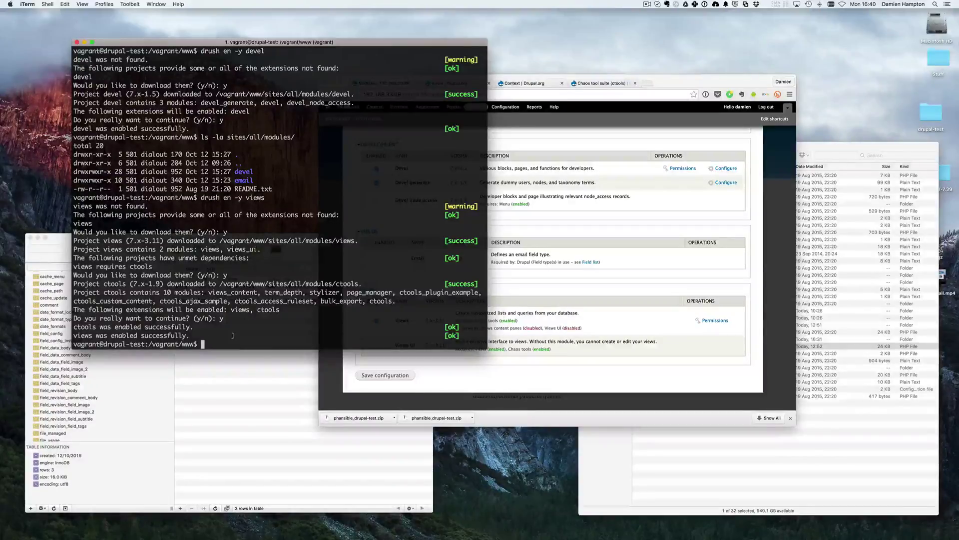
key(Up)
text(_ui)
key(Return)
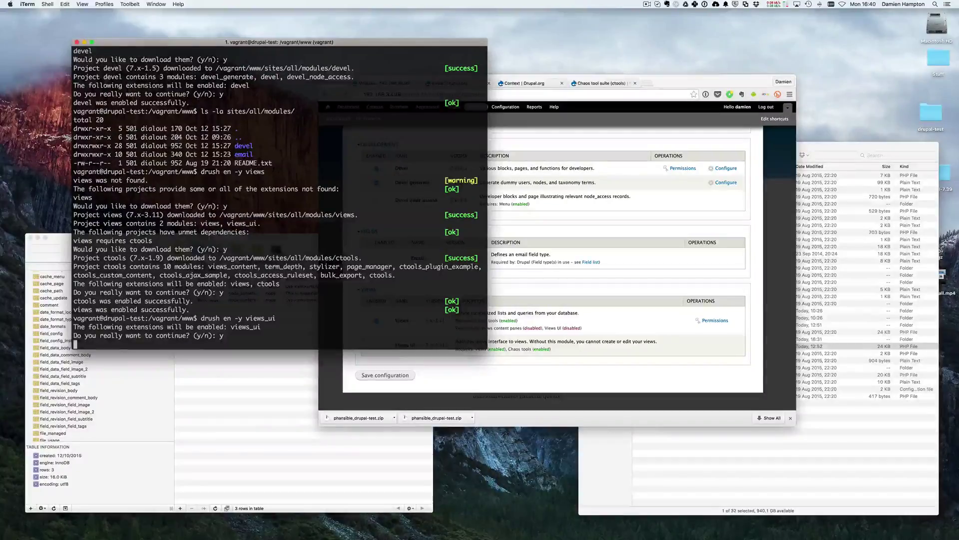
Step: Return to Chrome, reload the module list to check the Views UI entry, and close the Modules overlay
click(609, 404)
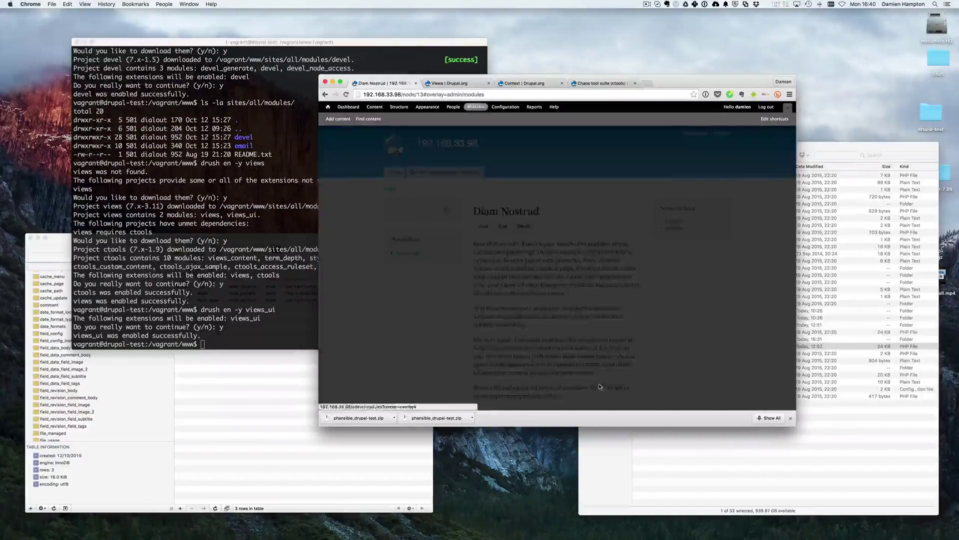
scroll(600, 384, down, 10)
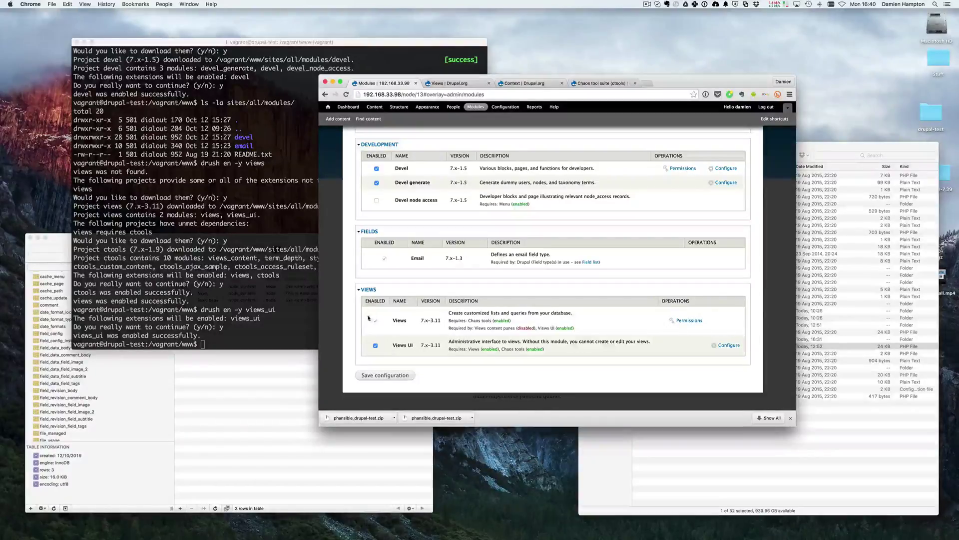
scroll(392, 322, up, 20)
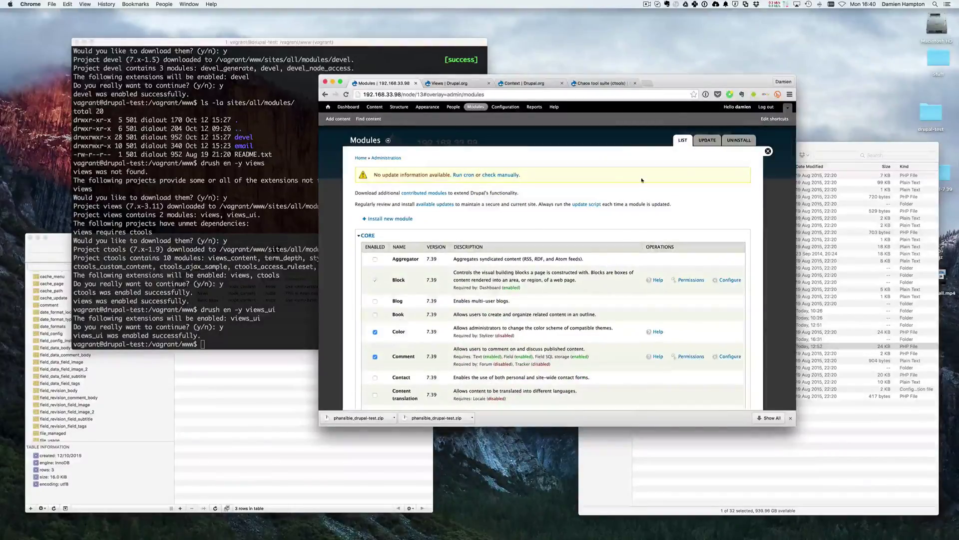
click(768, 151)
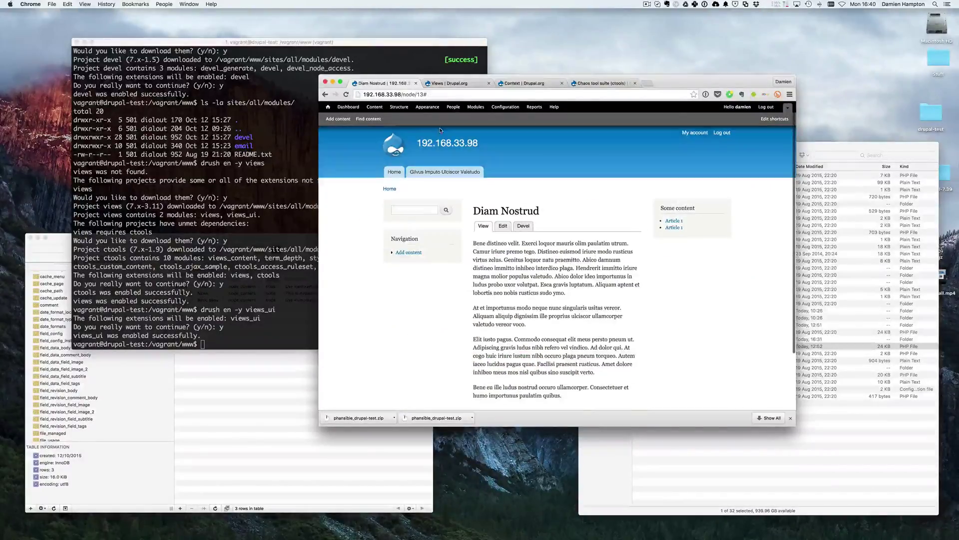
Step: Open the site's Views administration page and look through the default views
click(402, 107)
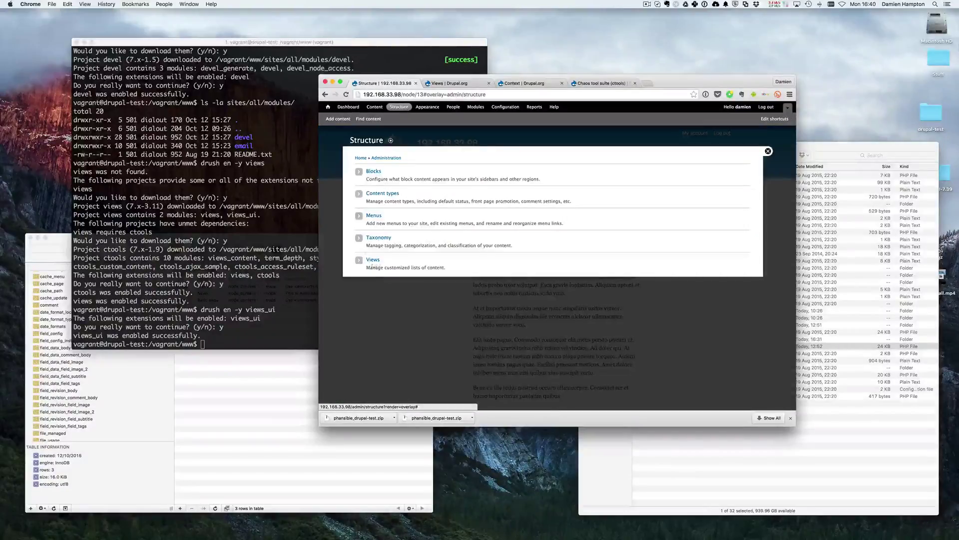
click(372, 260)
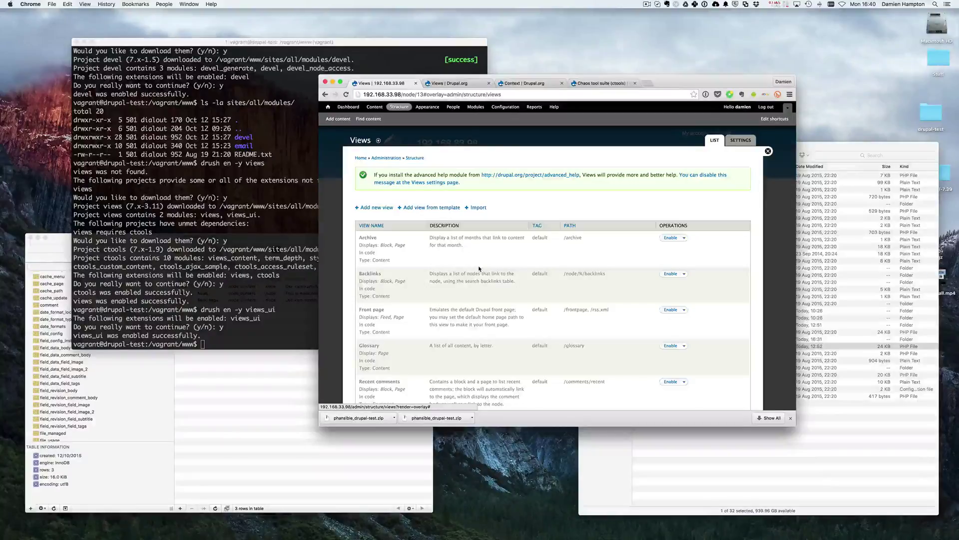
scroll(478, 268, down, 2)
scroll(479, 269, up, 2)
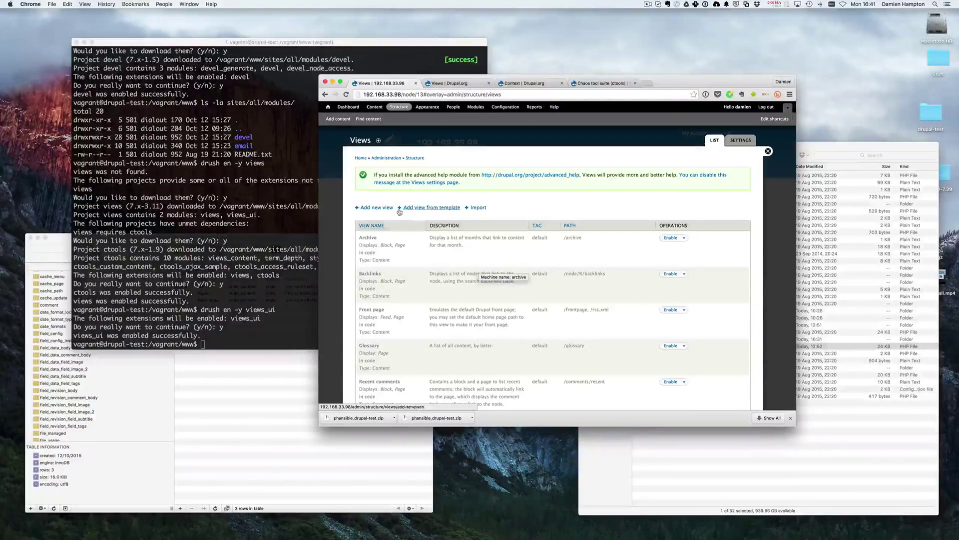
Step: Start adding a new view and name it "List News Content"
click(371, 208)
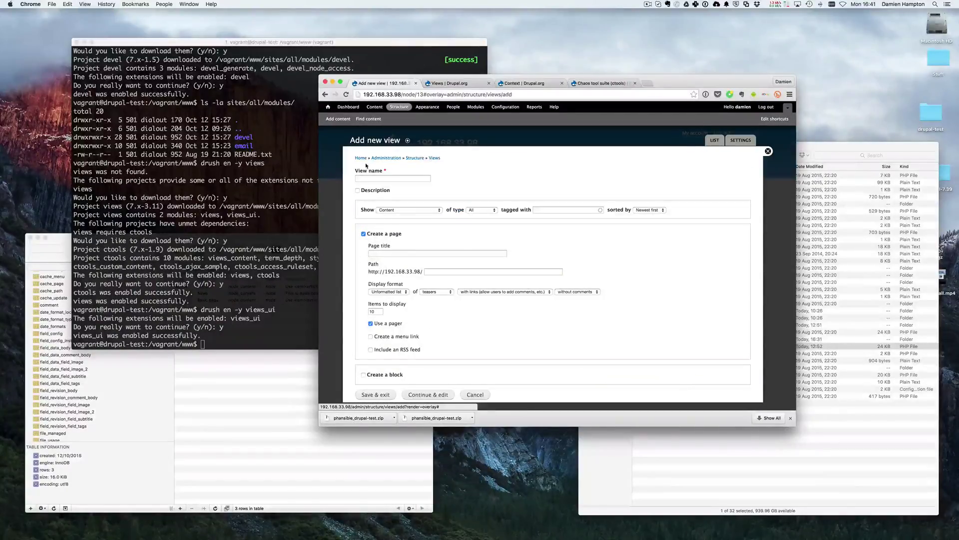
click(363, 177)
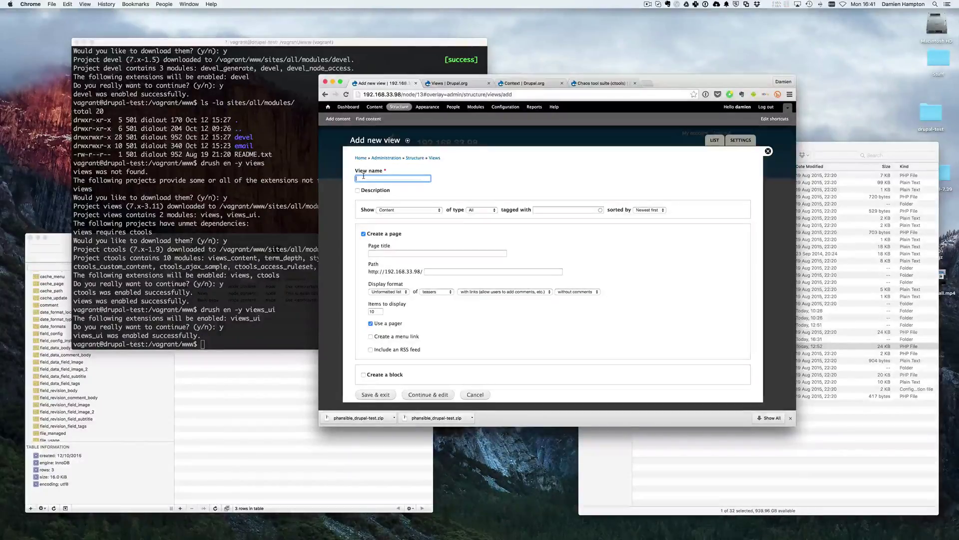
text(List News )
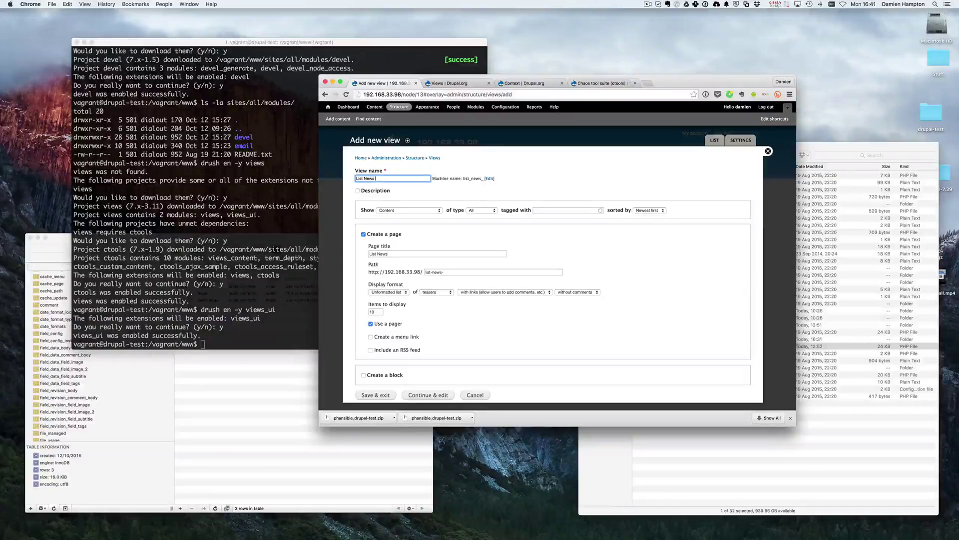
text(Content)
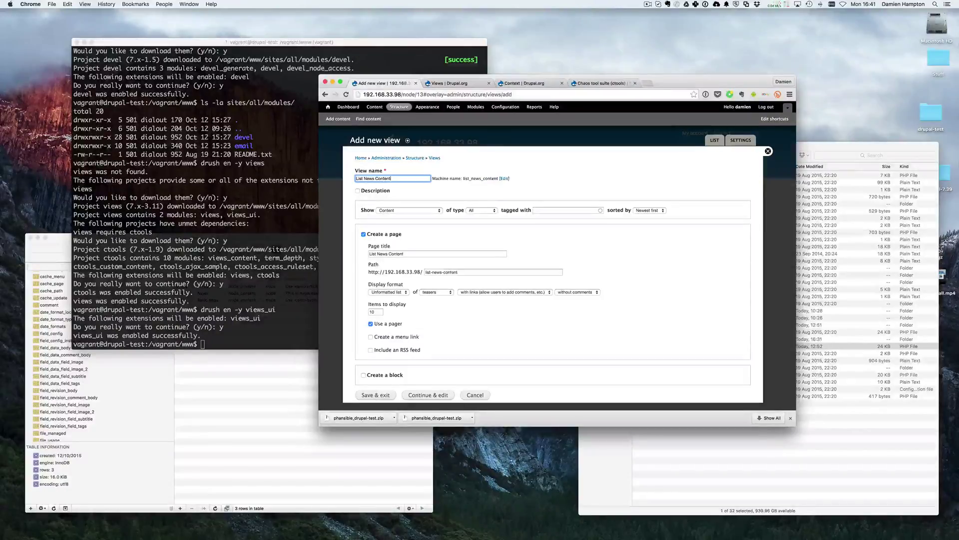
Step: Set the new view to show Content of type News
click(392, 210)
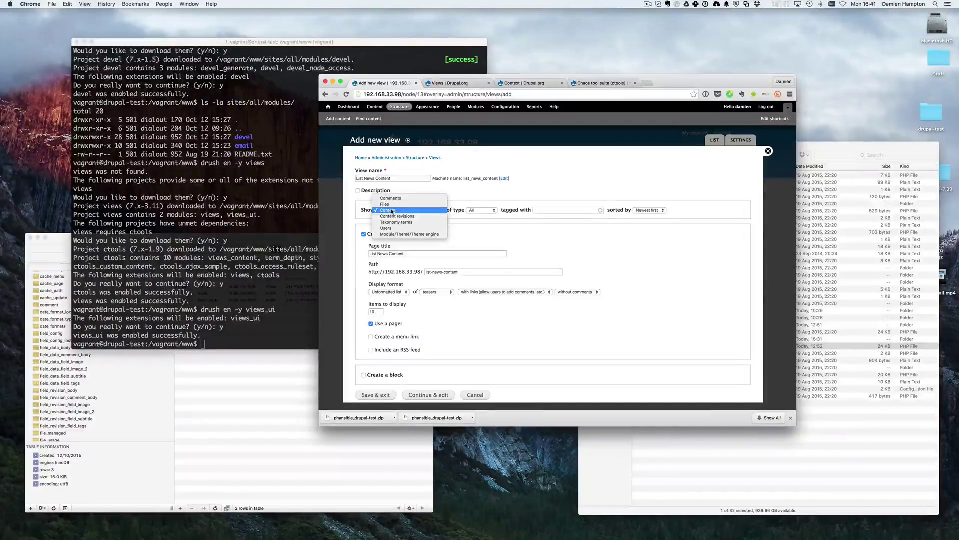
click(393, 210)
click(474, 211)
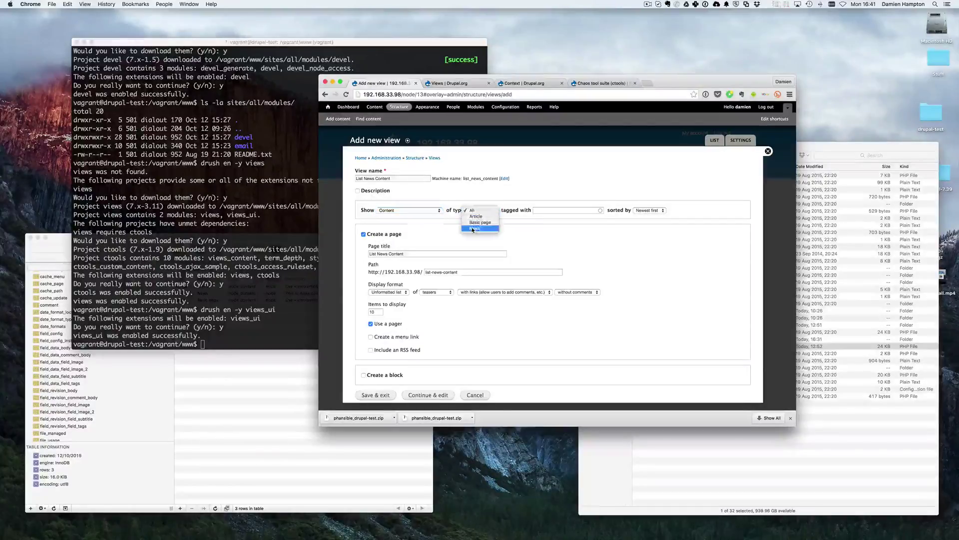
click(471, 227)
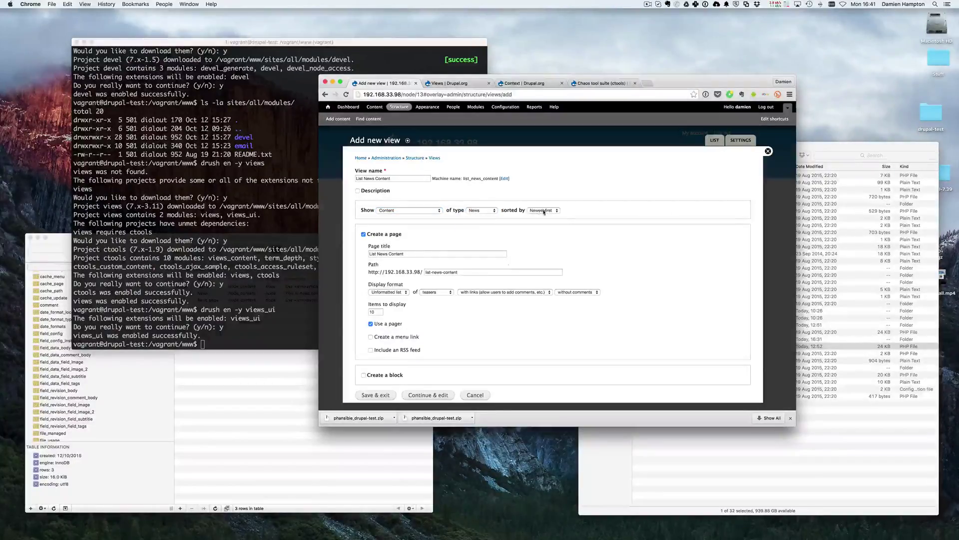
Step: Give the view's page the path "news" and the title "News", and save the view
scroll(432, 250, down, 1)
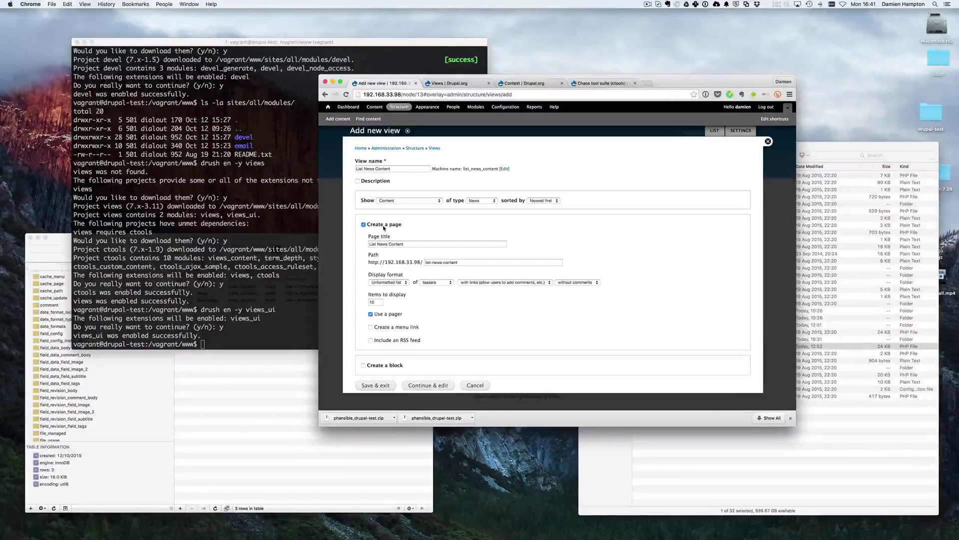
triple_click(440, 262)
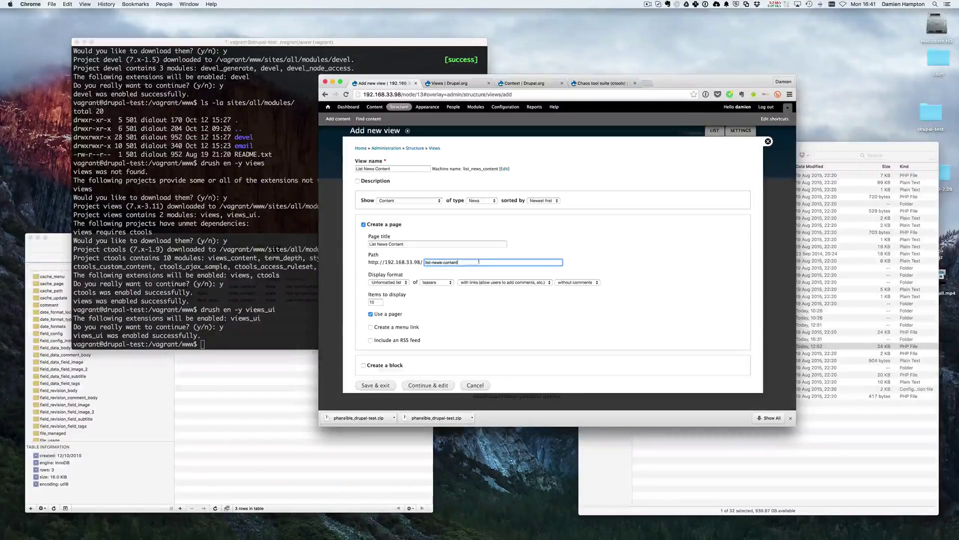
text(news)
click(379, 244)
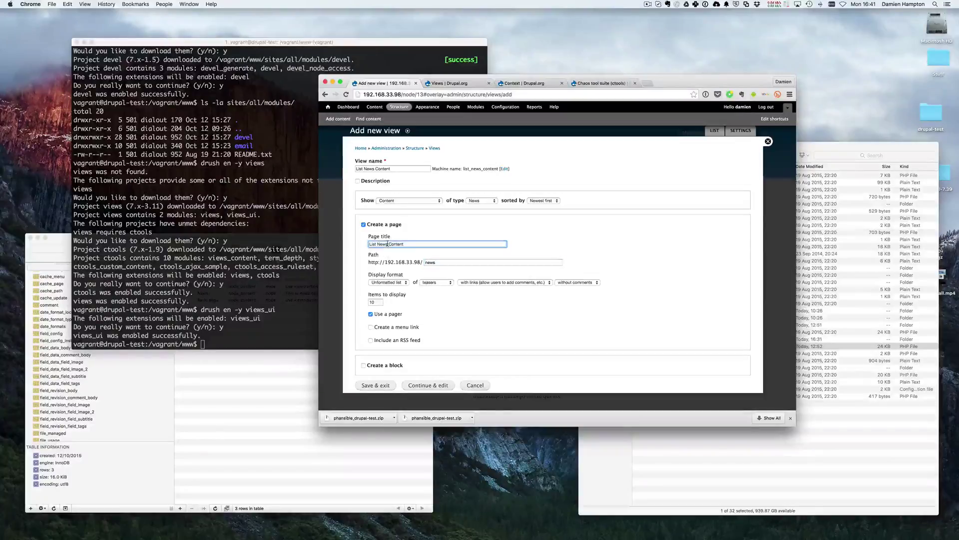
double_click(372, 243)
key(BackSpace)
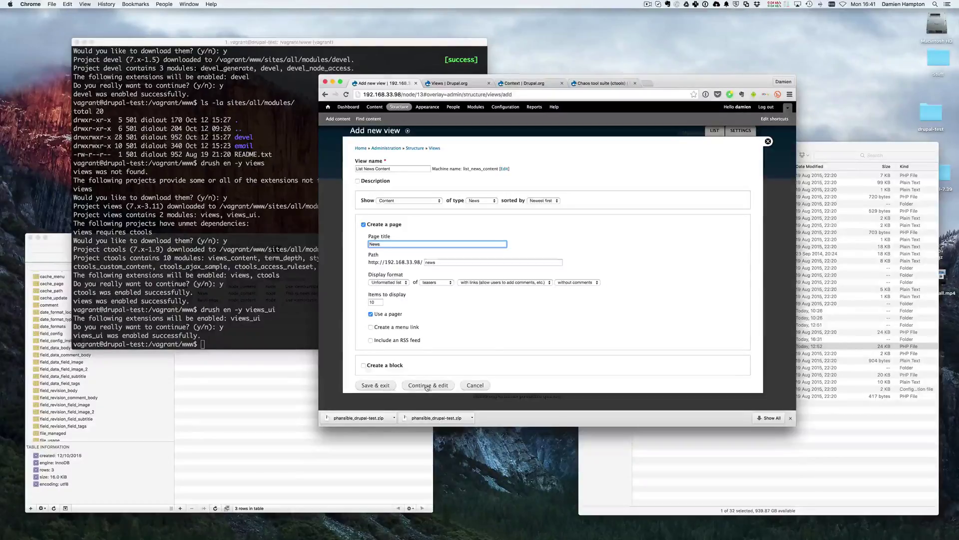
click(375, 385)
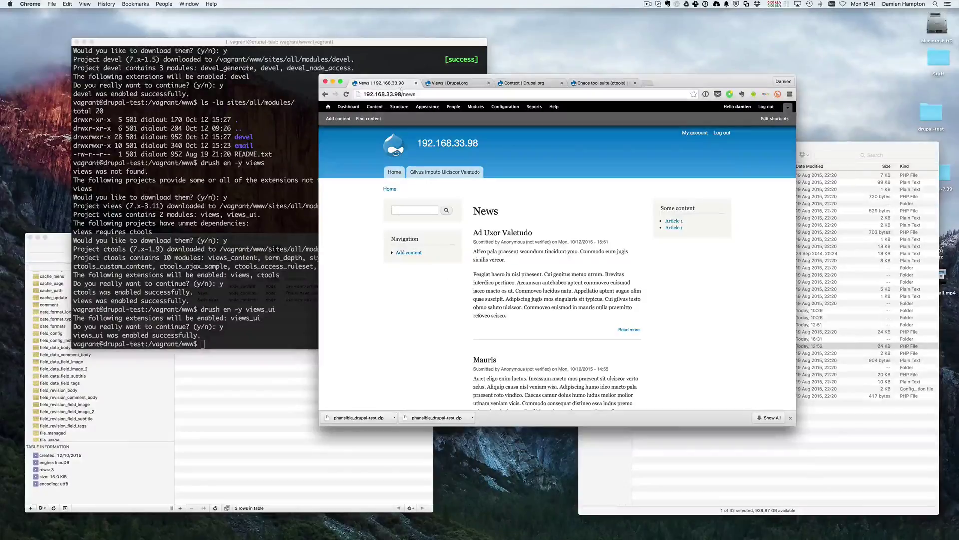
Step: Look through the new News page, open its first article, and return to the listing
scroll(534, 272, down, 5)
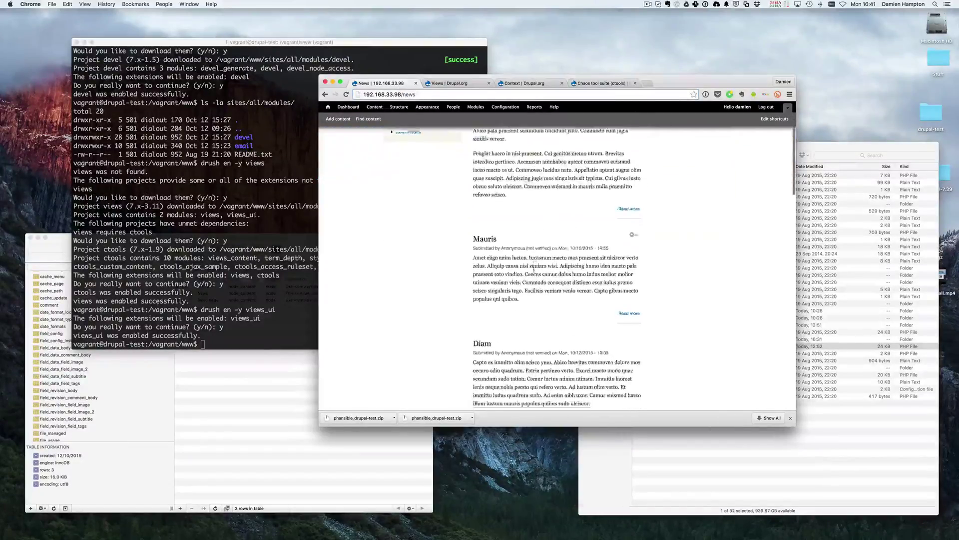
scroll(499, 250, up, 5)
click(501, 233)
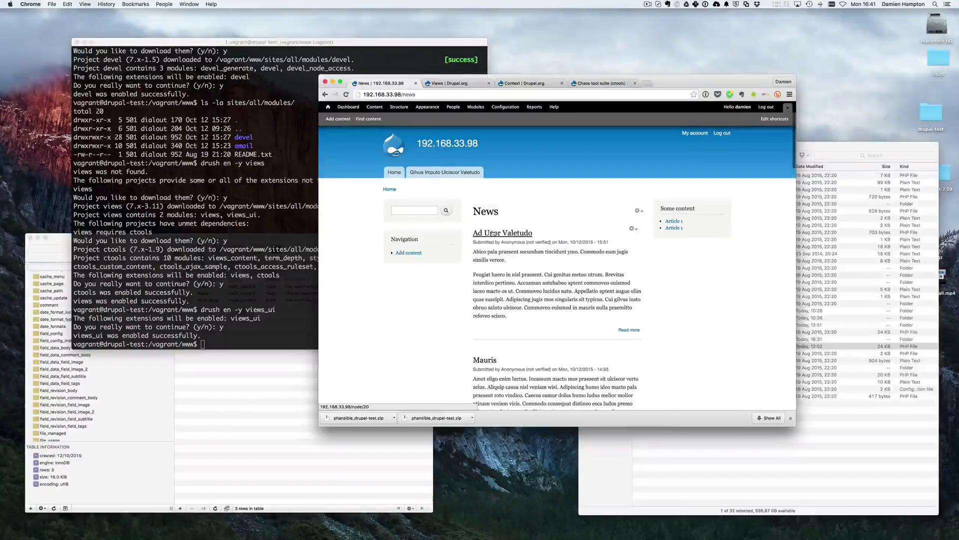
scroll(496, 257, down, 3)
scroll(496, 258, up, 3)
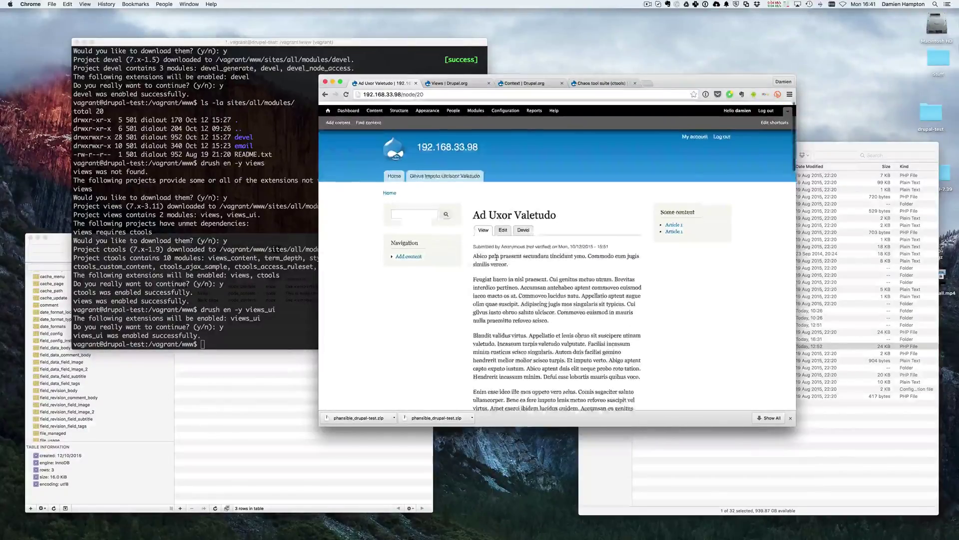
key(super+bracketleft)
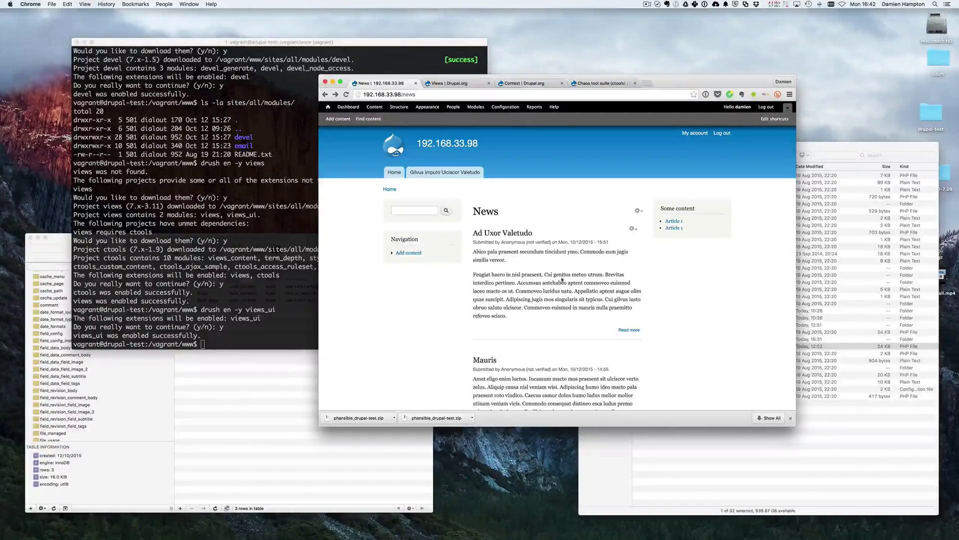
Step: Check the contextual links on the News listing and look up the new view in the site's Views administration list
click(633, 229)
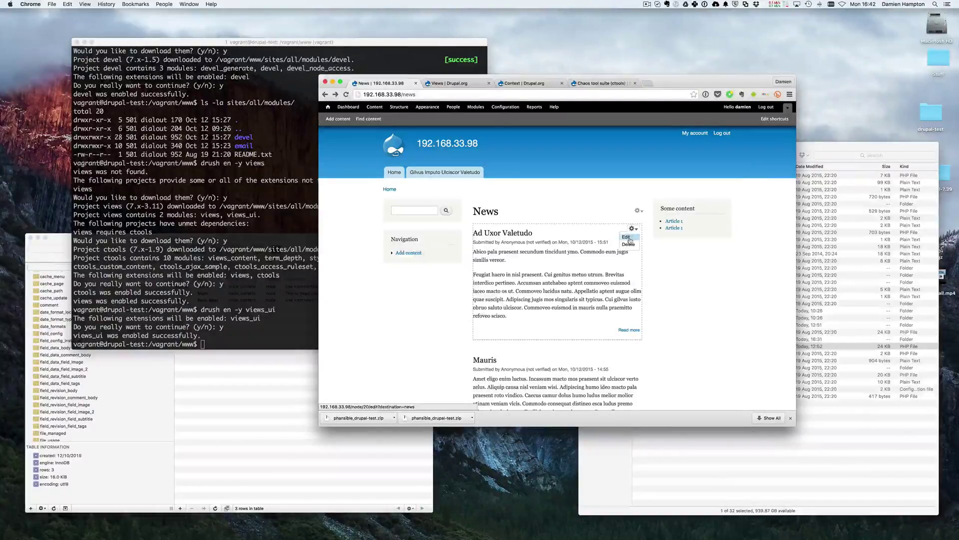
click(638, 210)
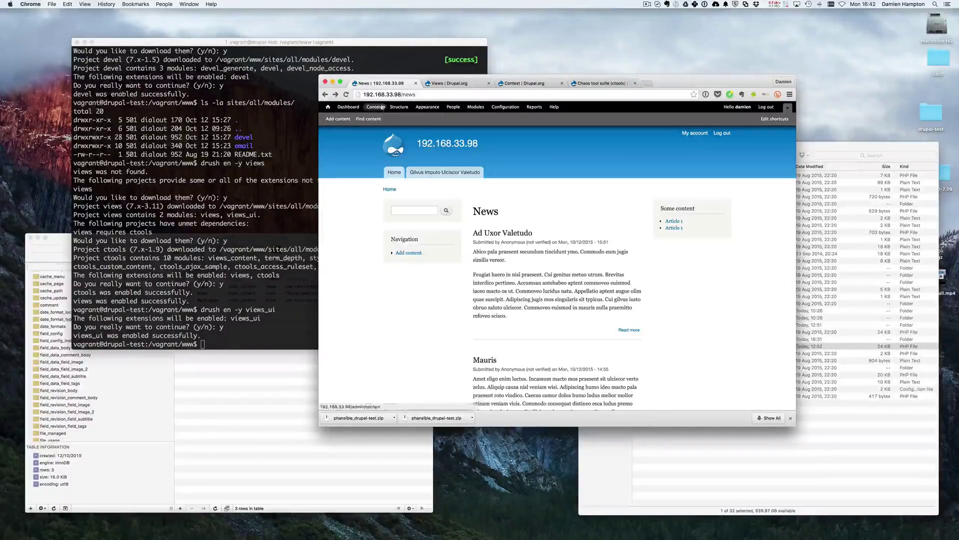
click(399, 107)
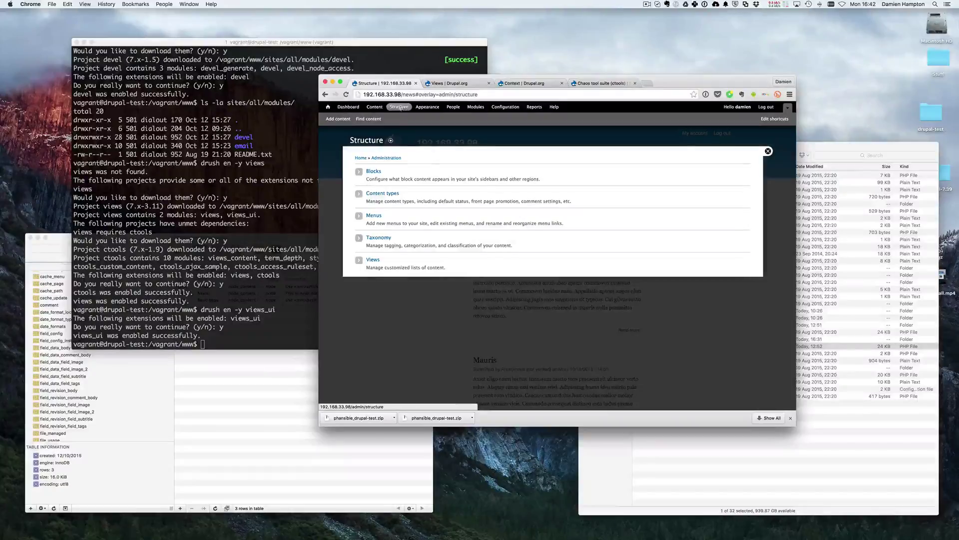
click(373, 259)
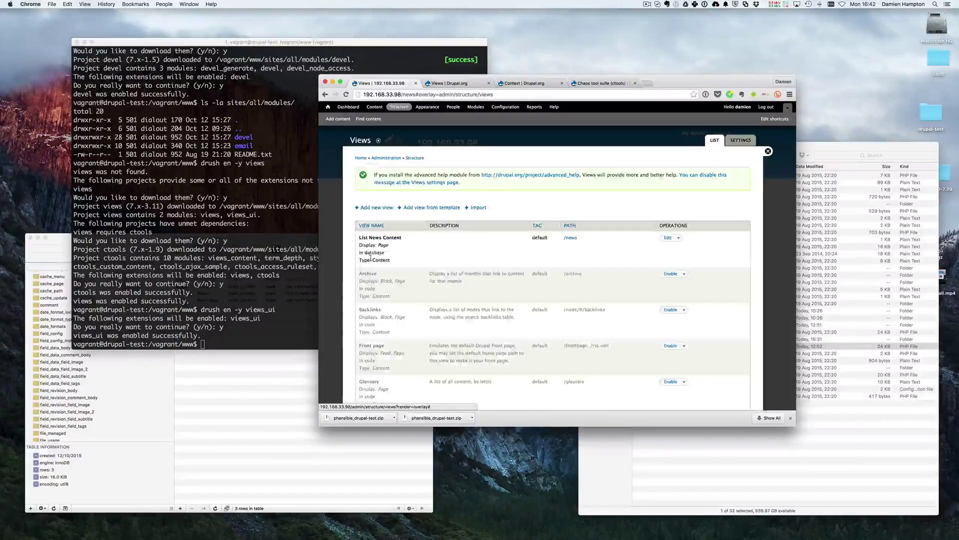
click(768, 151)
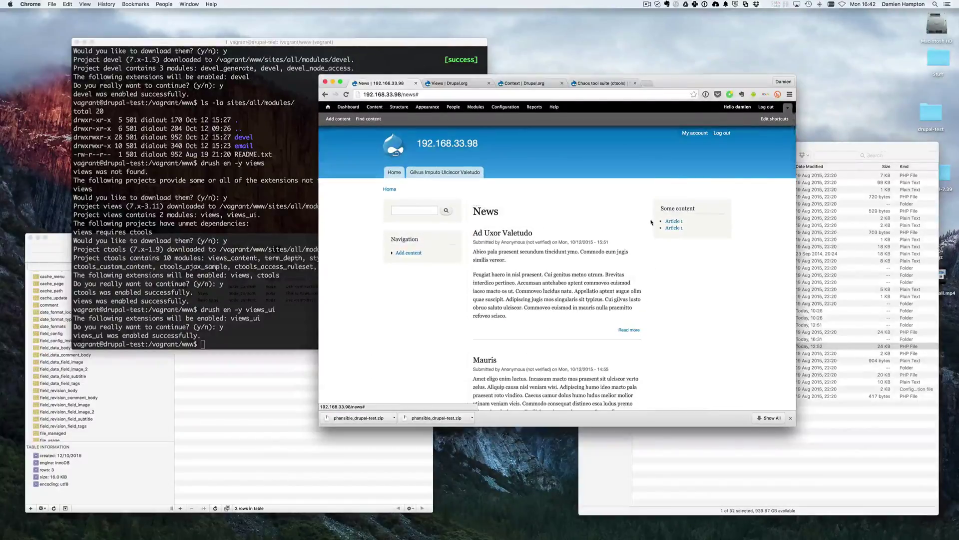
Step: Open the List News Content view for editing through the contextual links of the News listing
mouse_move(454, 206)
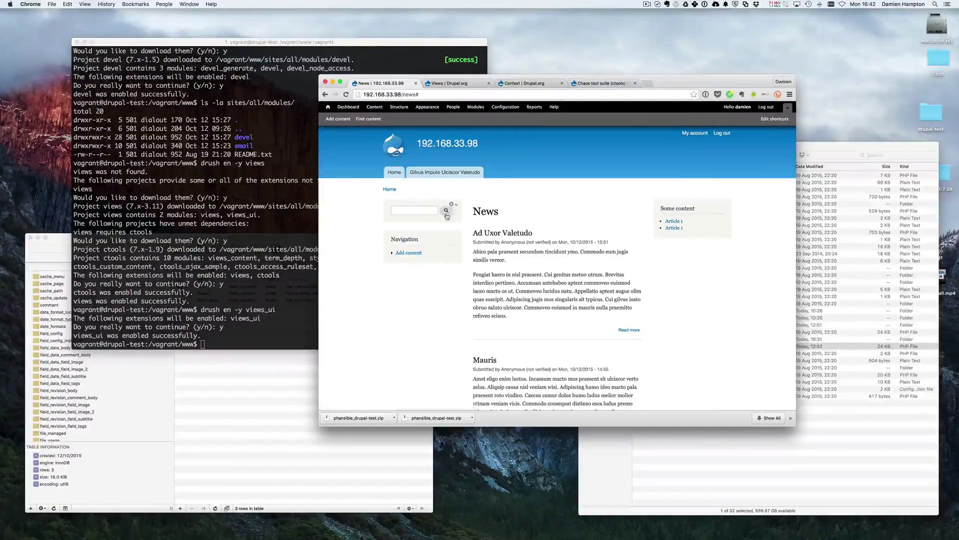
click(453, 204)
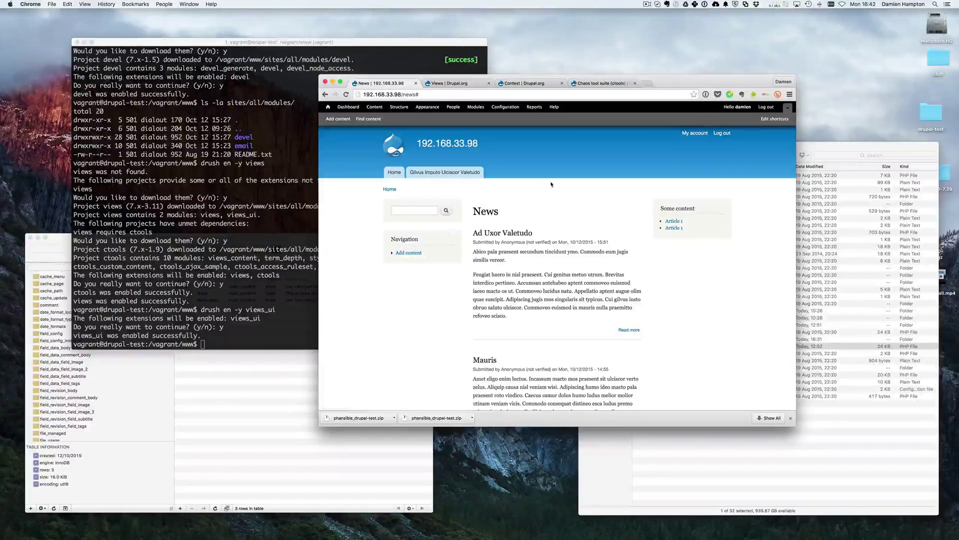
mouse_move(640, 231)
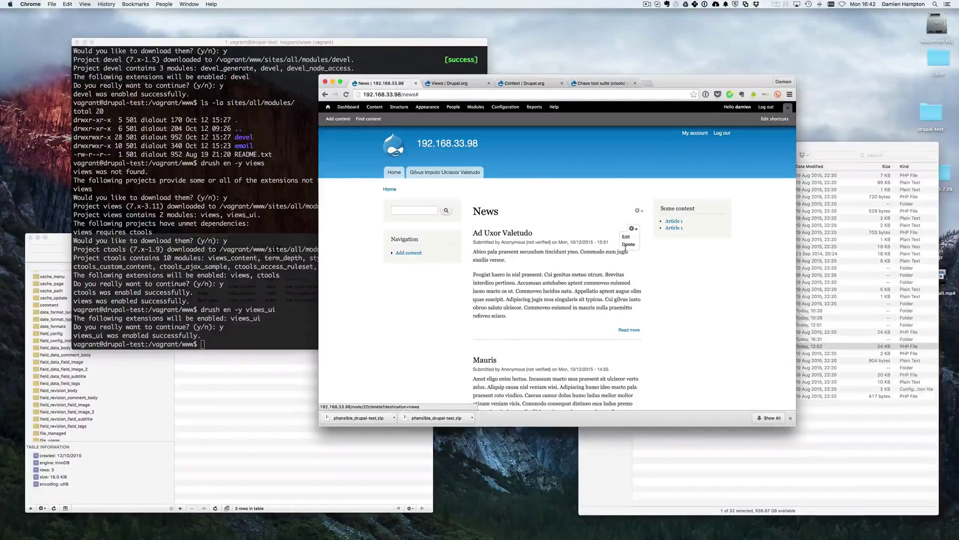
click(640, 215)
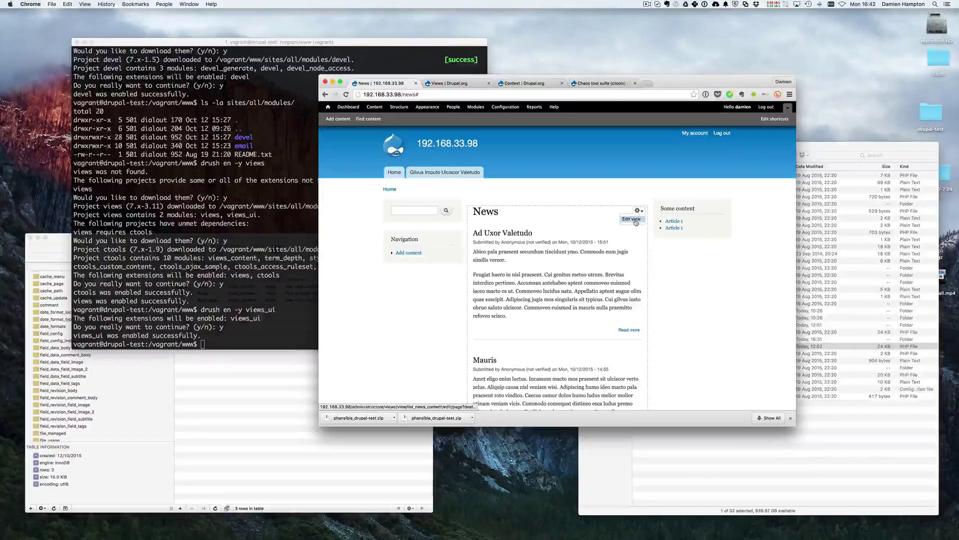
click(622, 223)
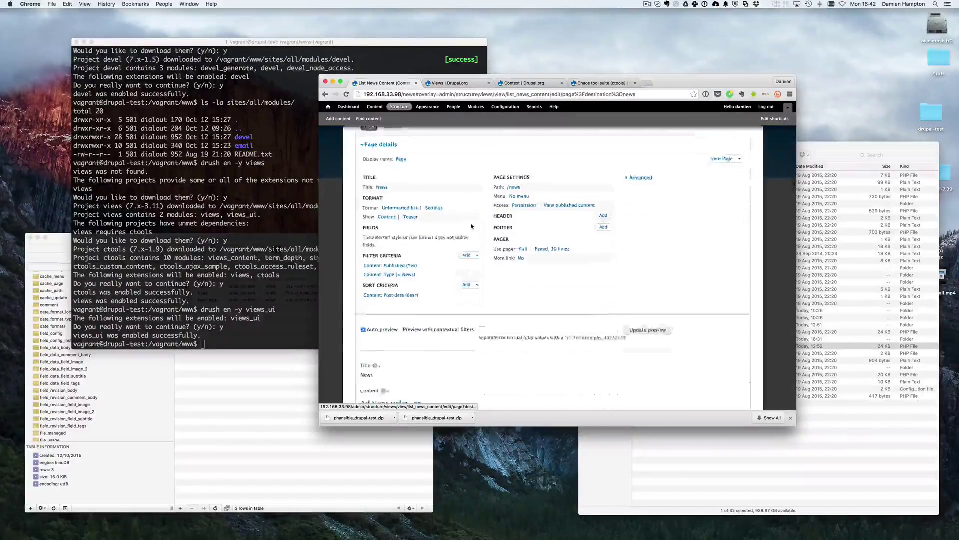
Step: Examine the view's page settings and preview, and look at the available display formats without changing the format
scroll(470, 232, down, 3)
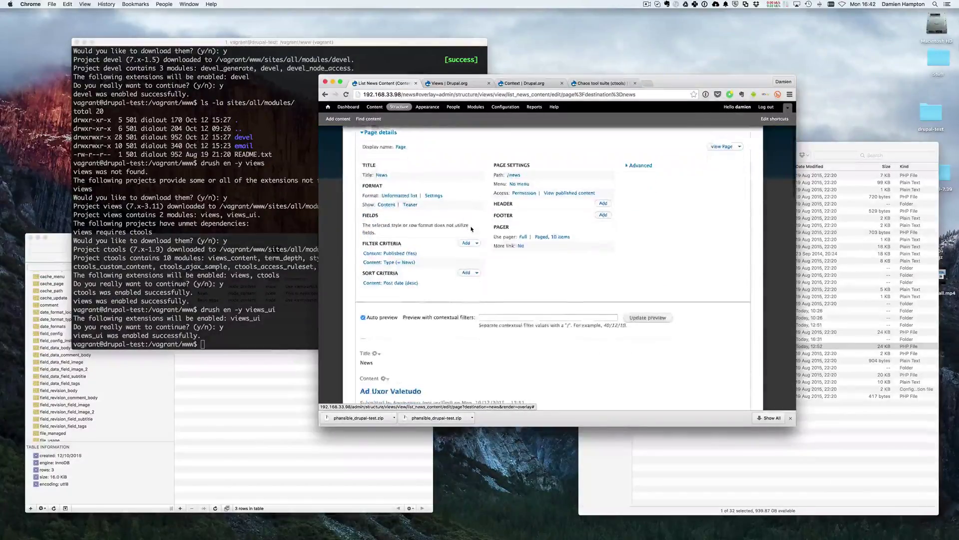
scroll(465, 246, down, 3)
scroll(465, 247, up, 5)
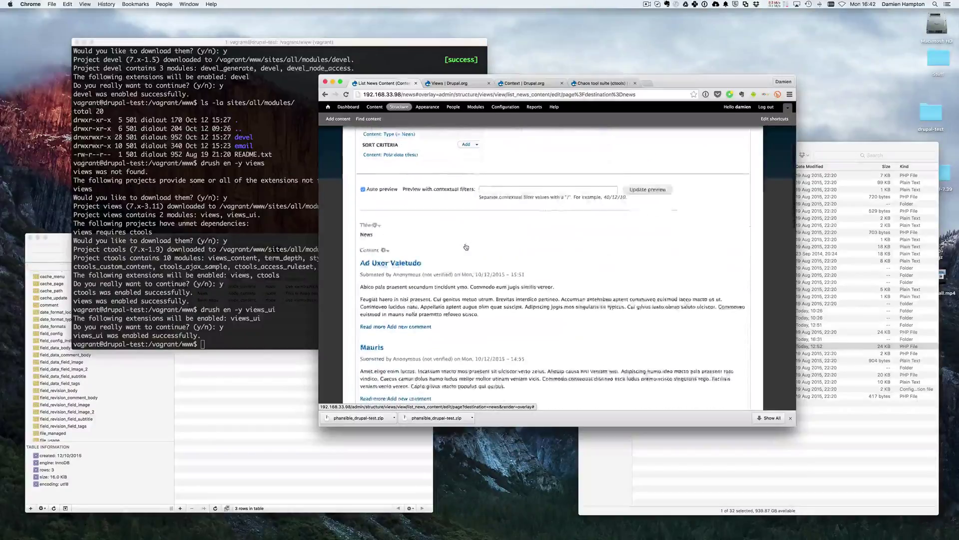
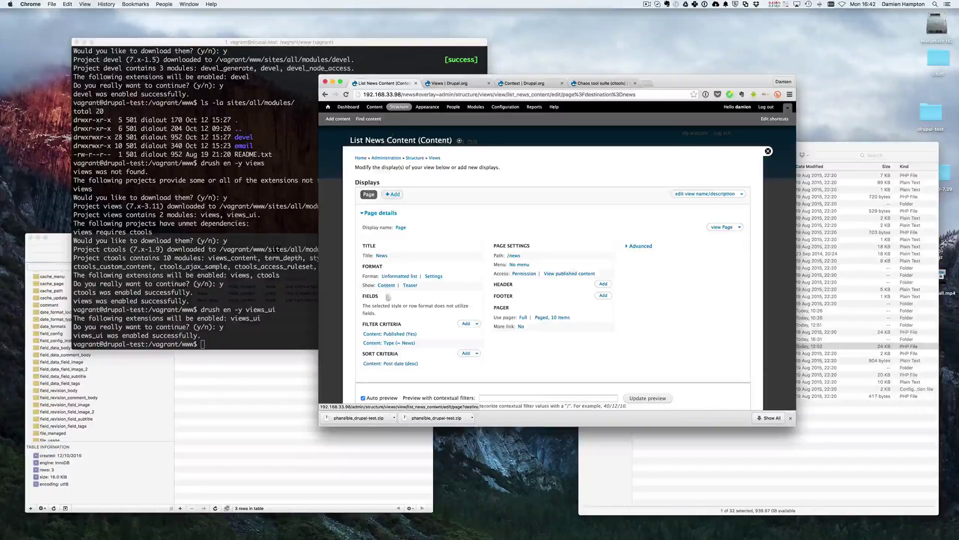
drag(366, 306, 444, 311)
click(443, 311)
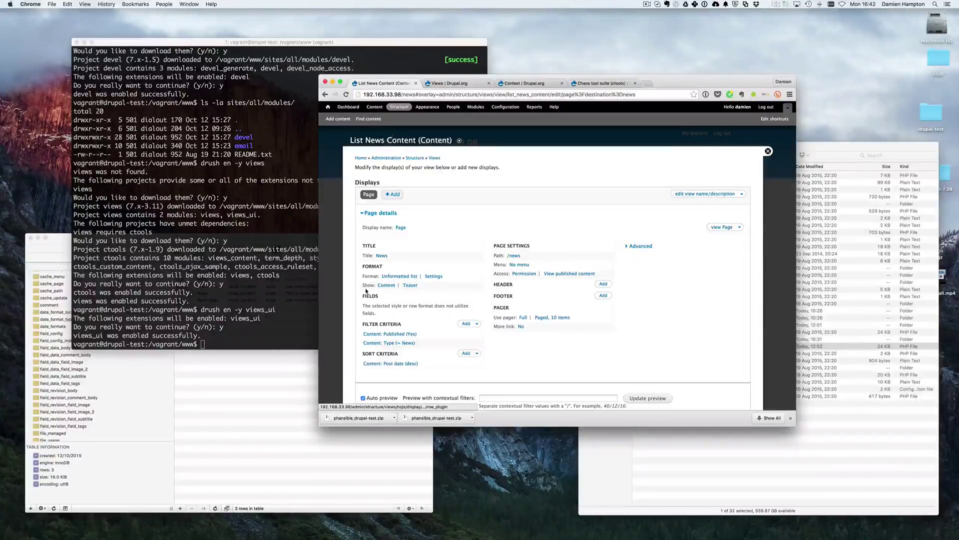
click(397, 276)
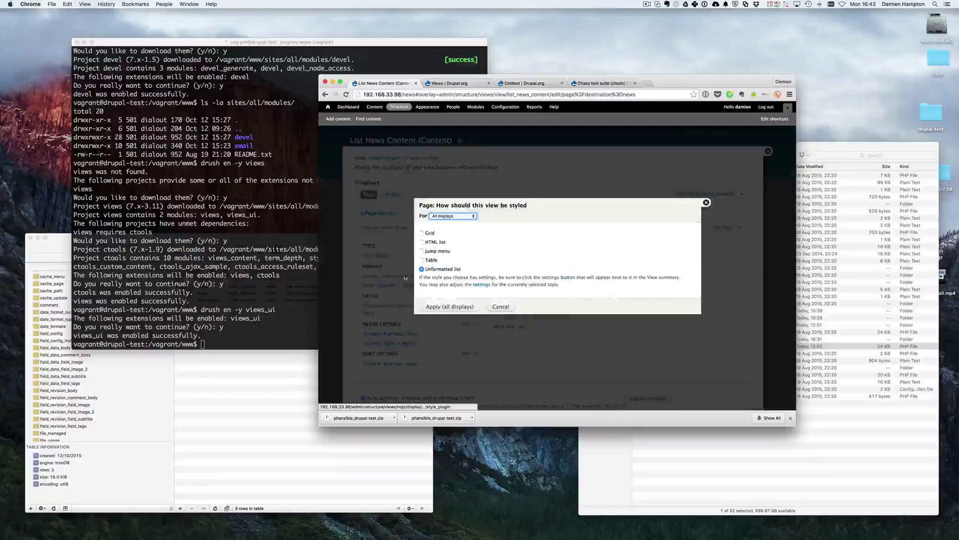
click(505, 309)
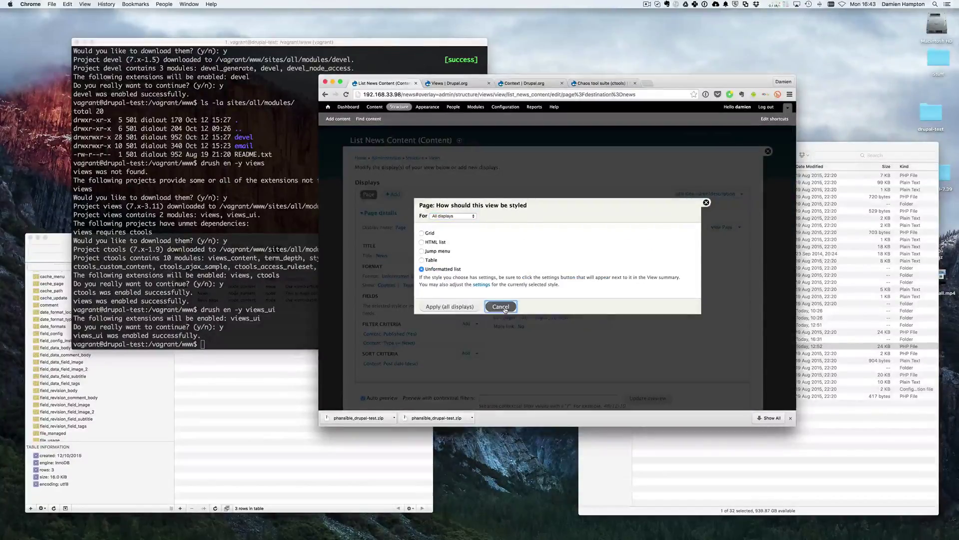
Step: Set the view's rows to show Fields for all displays, keeping the default row style options
click(398, 284)
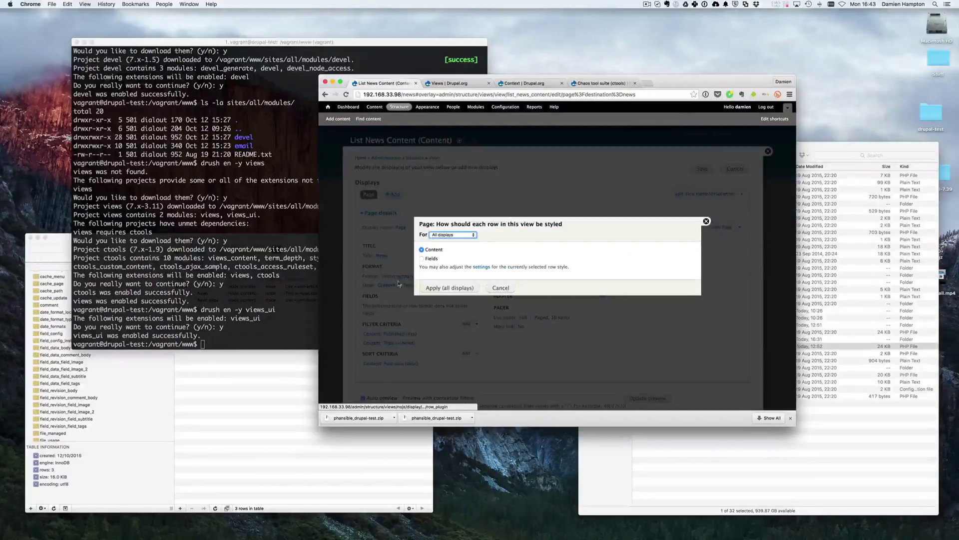
click(421, 259)
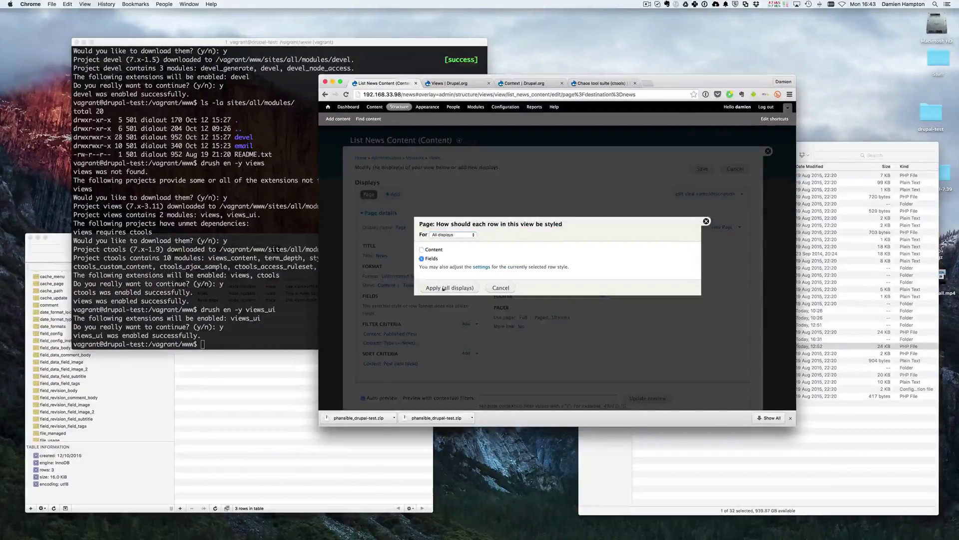
click(467, 288)
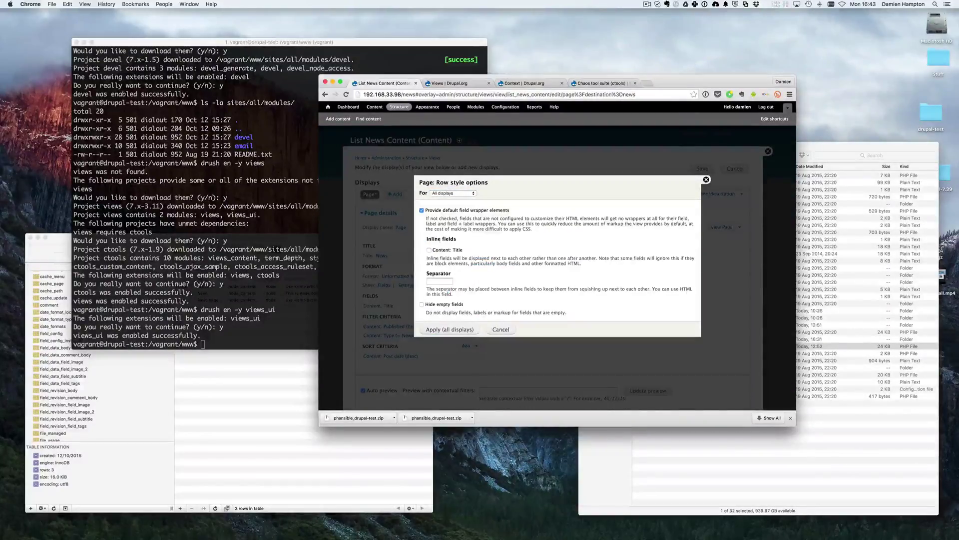
click(446, 330)
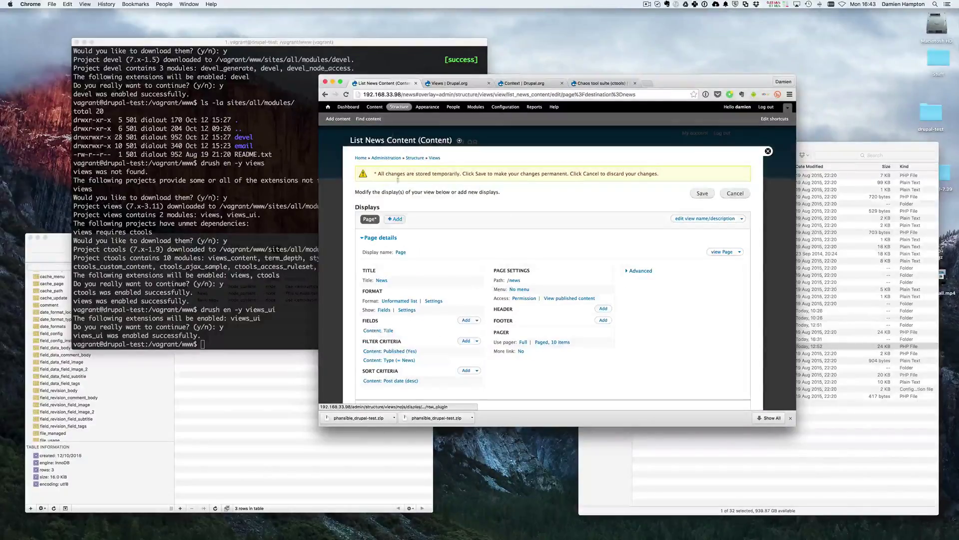
Step: Look at the fields available to add to the view and close the list without adding any
scroll(489, 236, down, 3)
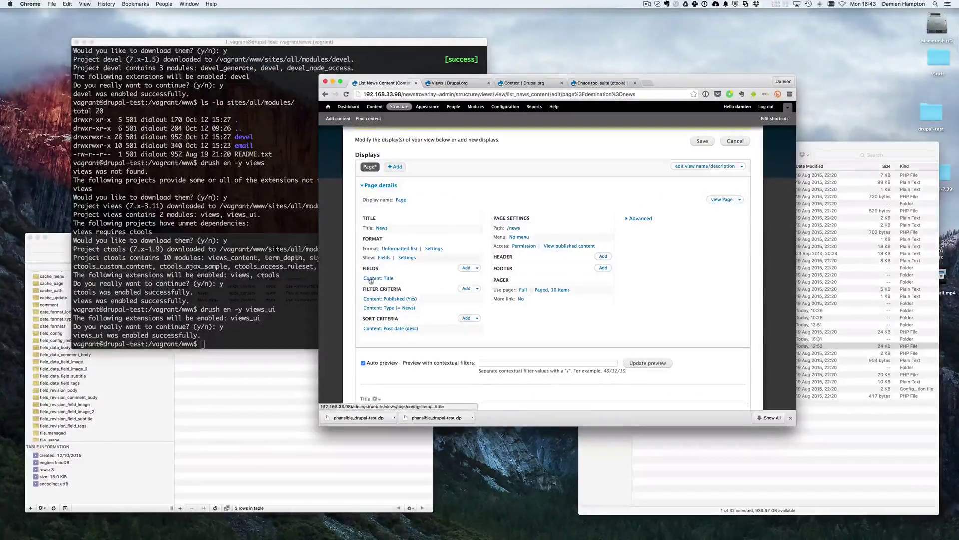
click(469, 269)
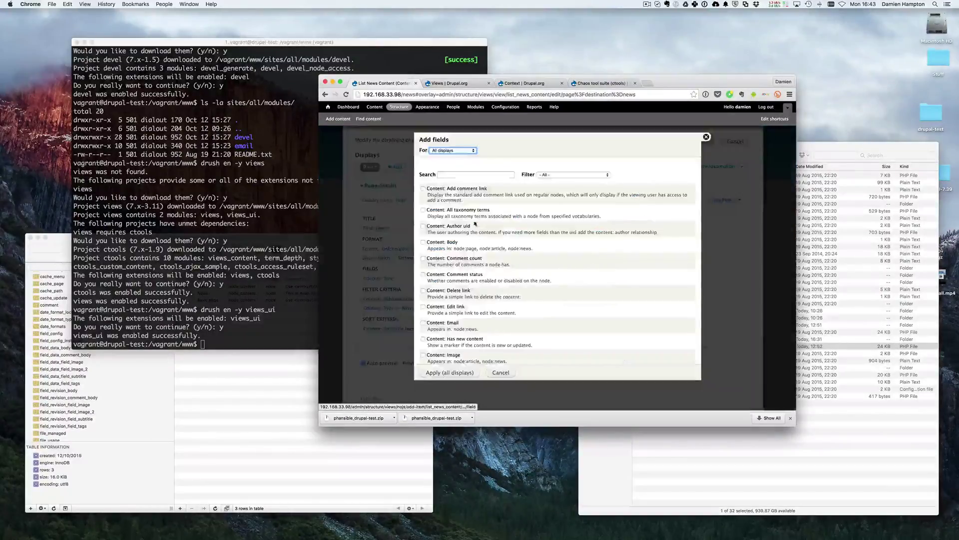
click(502, 373)
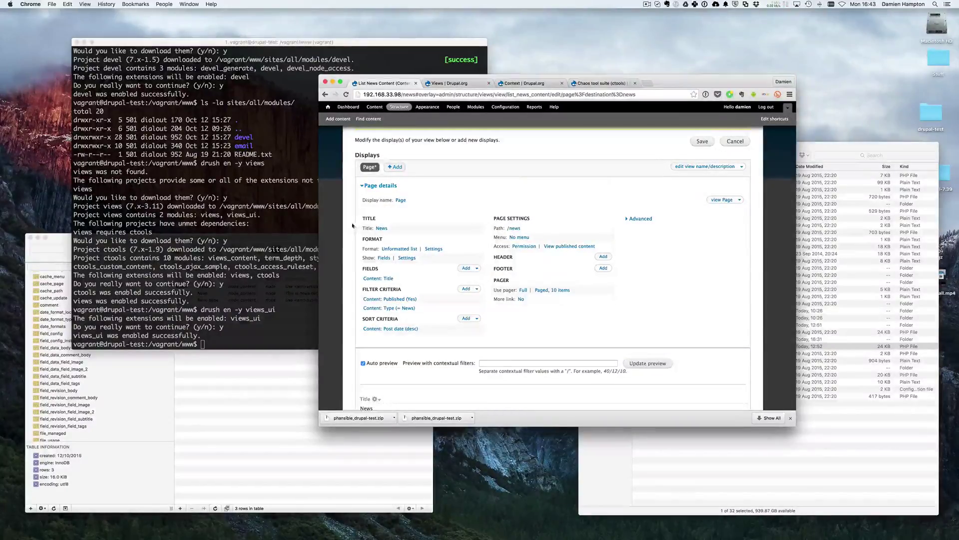
Step: Check the preview of the field-based news list and save the view
scroll(342, 241, down, 5)
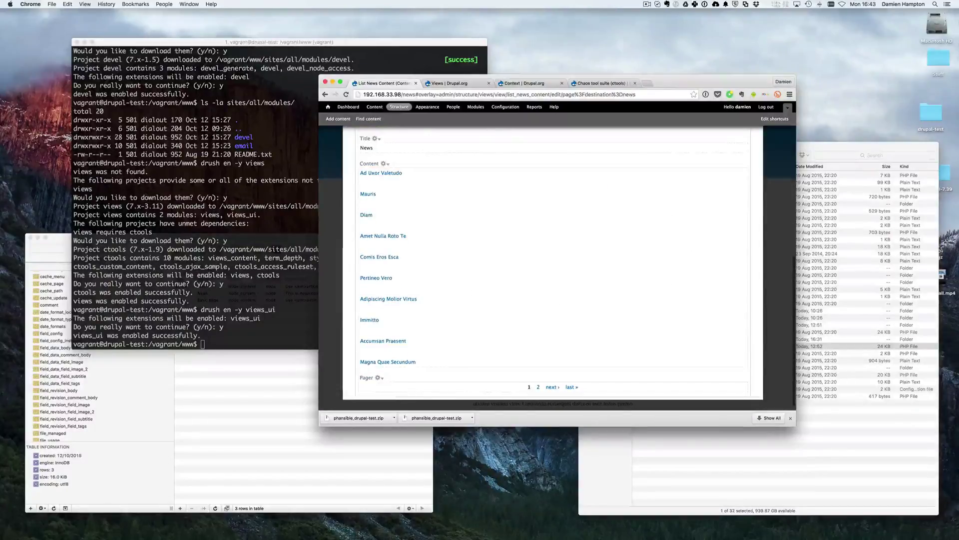
scroll(496, 350, up, 5)
click(703, 195)
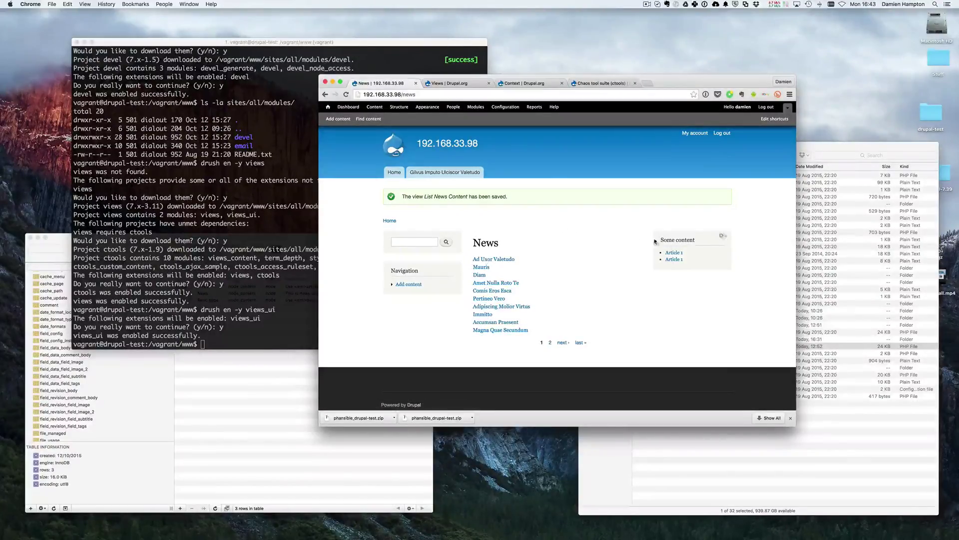
Step: Close the view's settings unchanged, check the Amet Nulla Roto Te article from the news list, and return to the list
click(639, 243)
click(632, 251)
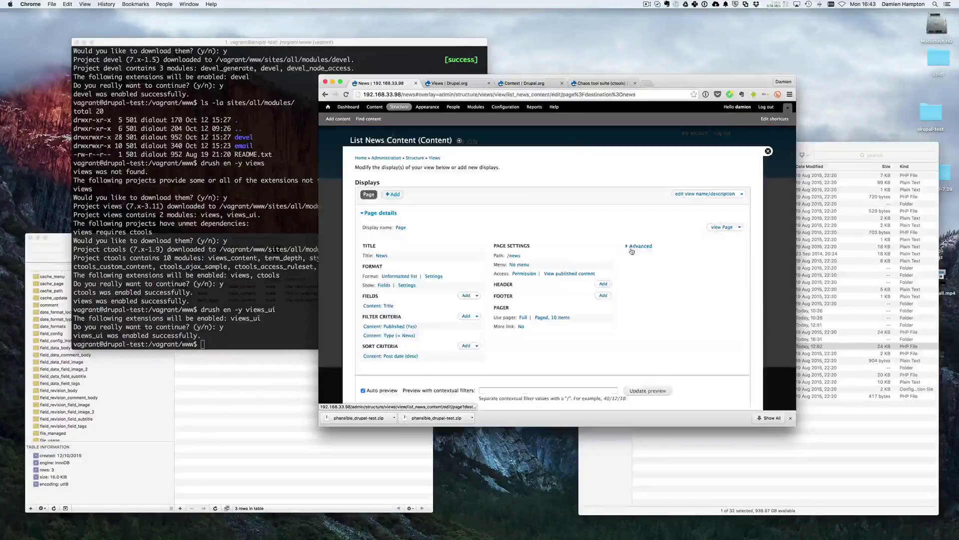
click(768, 151)
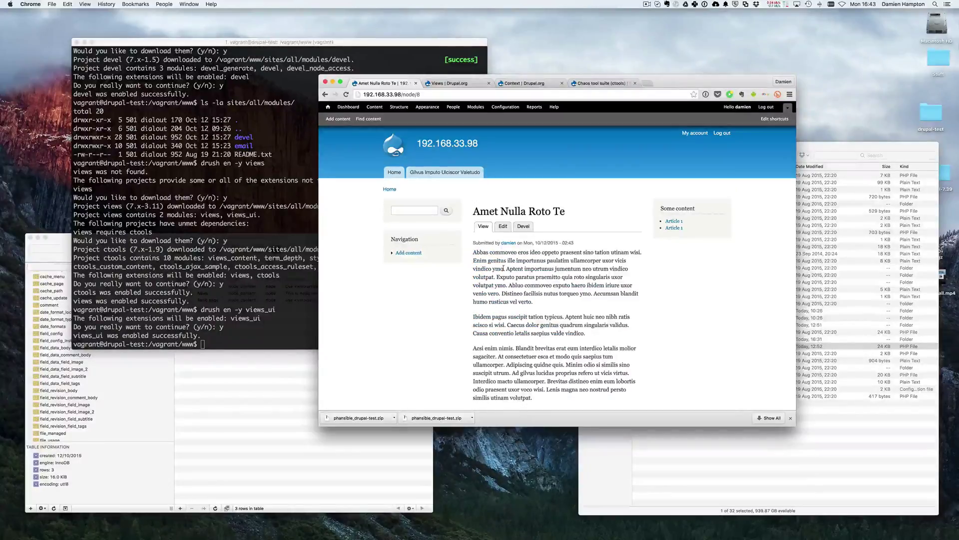
key(super+bracketleft)
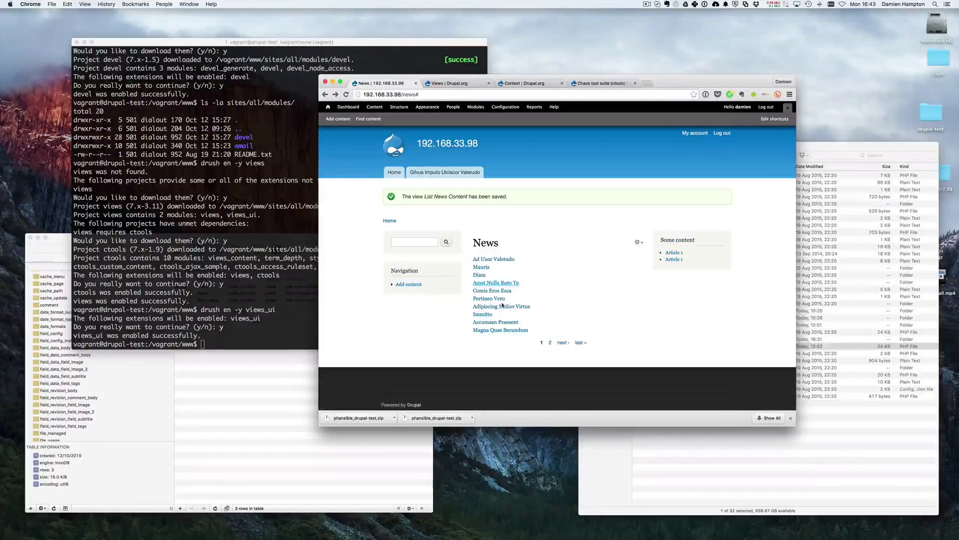
Step: Reopen the List News Content view for editing and add the Content: Body field for all displays
click(638, 242)
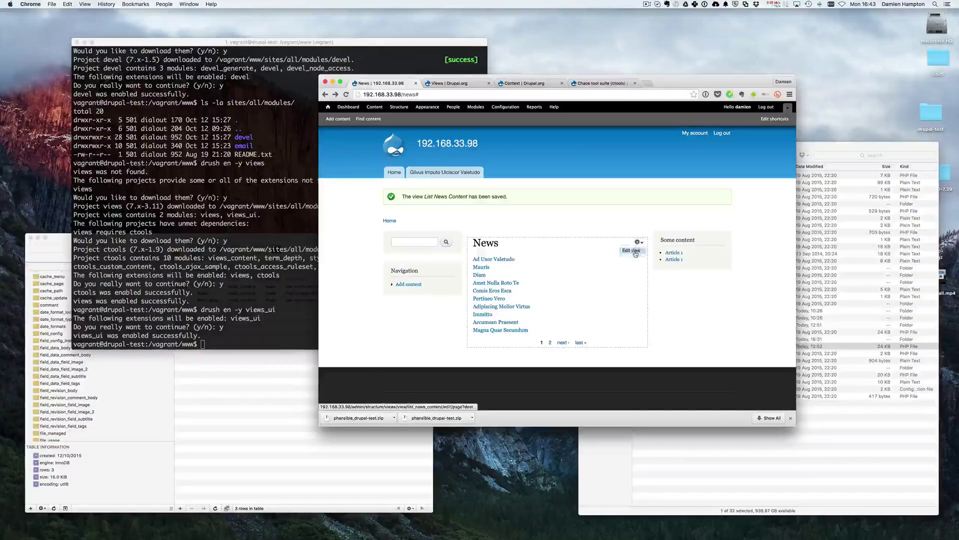
click(635, 253)
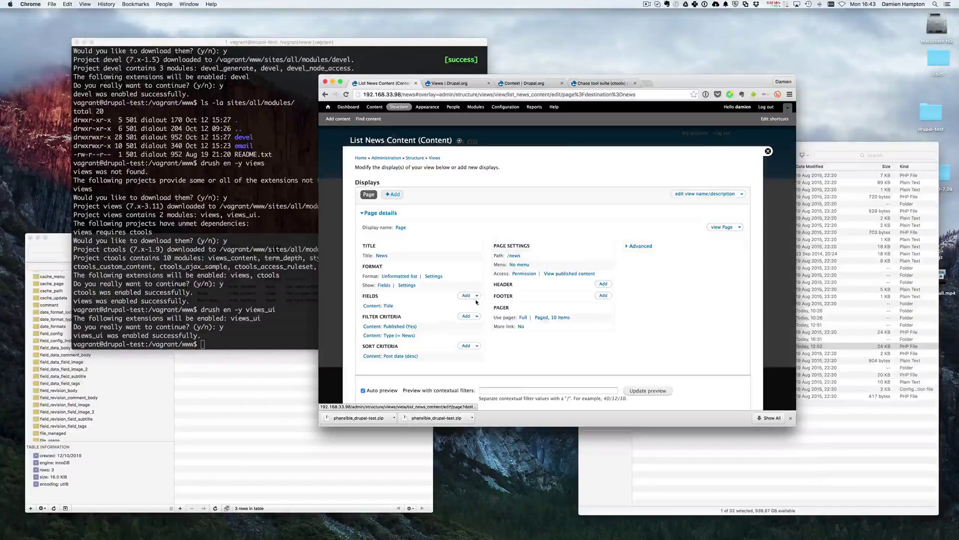
click(467, 296)
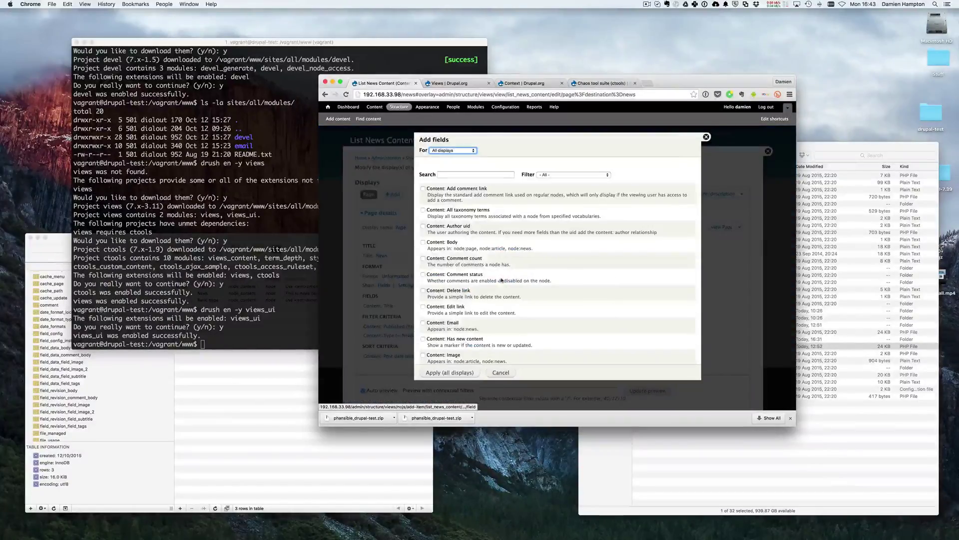
click(423, 243)
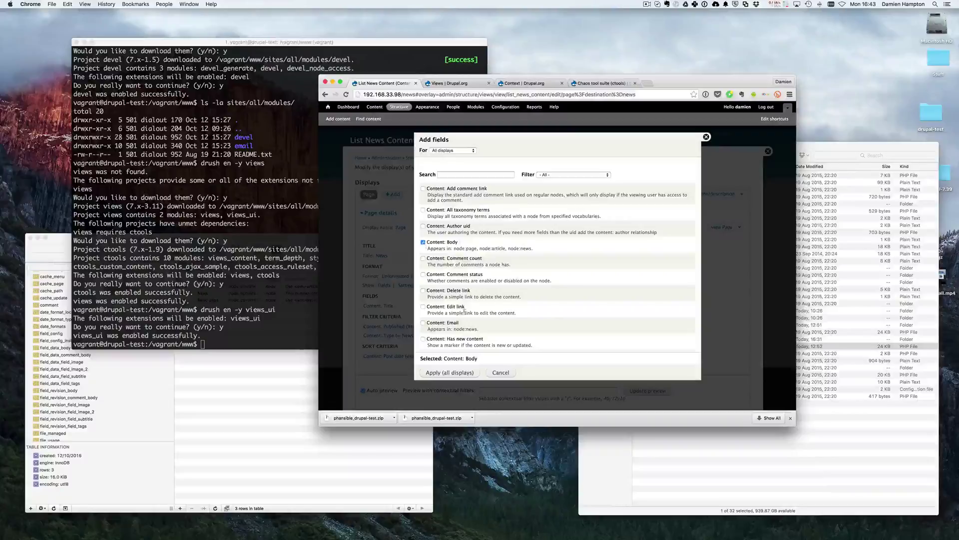
click(444, 371)
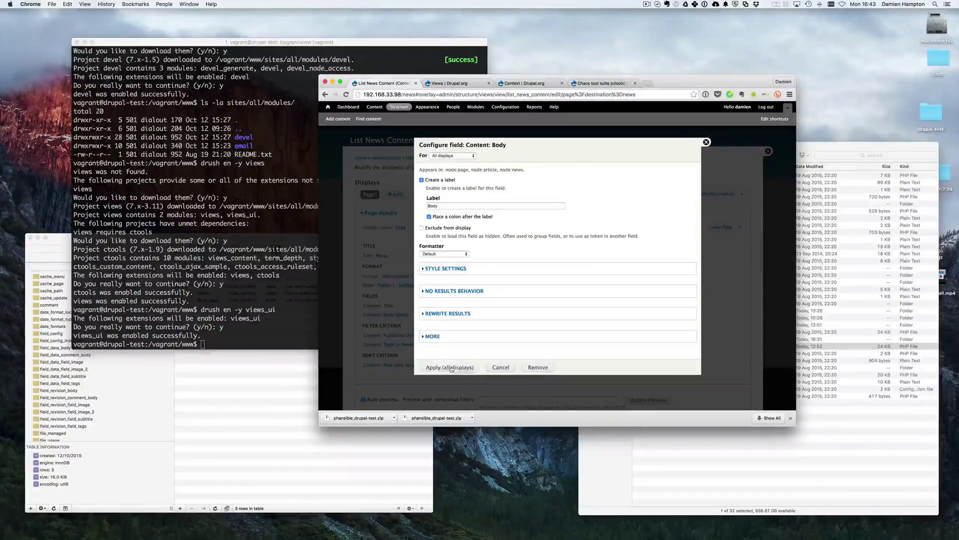
Step: Apply the Body field's default settings to all displays, save the List News Content view and check the News page
click(451, 367)
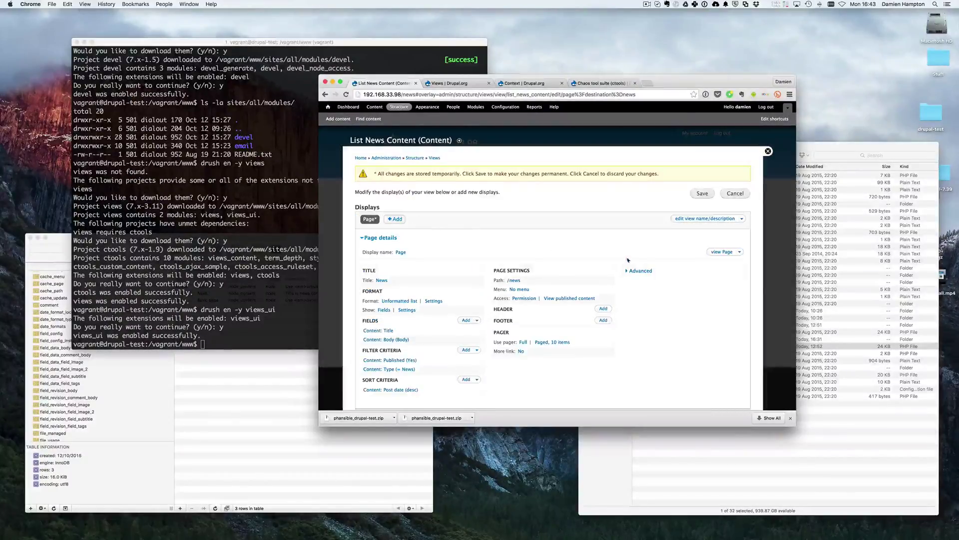
click(699, 194)
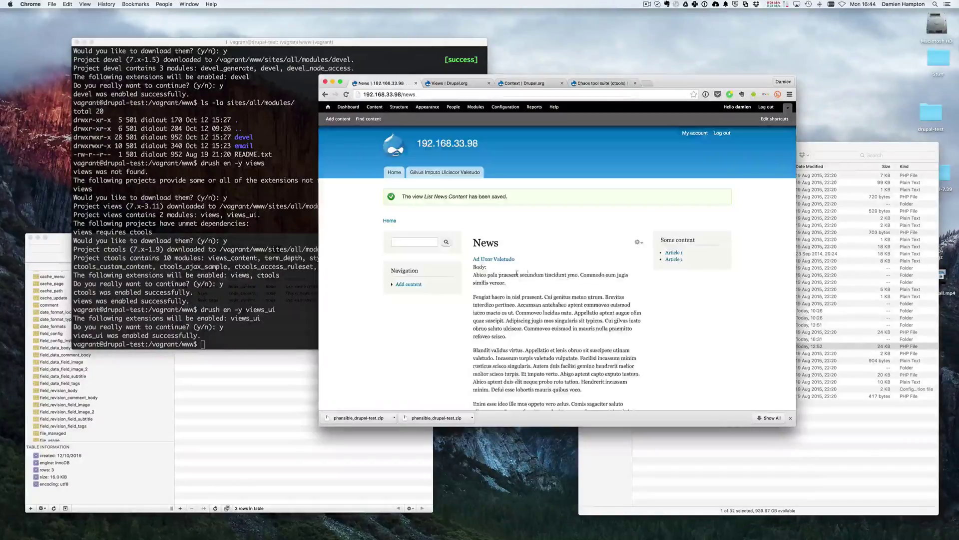
scroll(505, 300, down, 10)
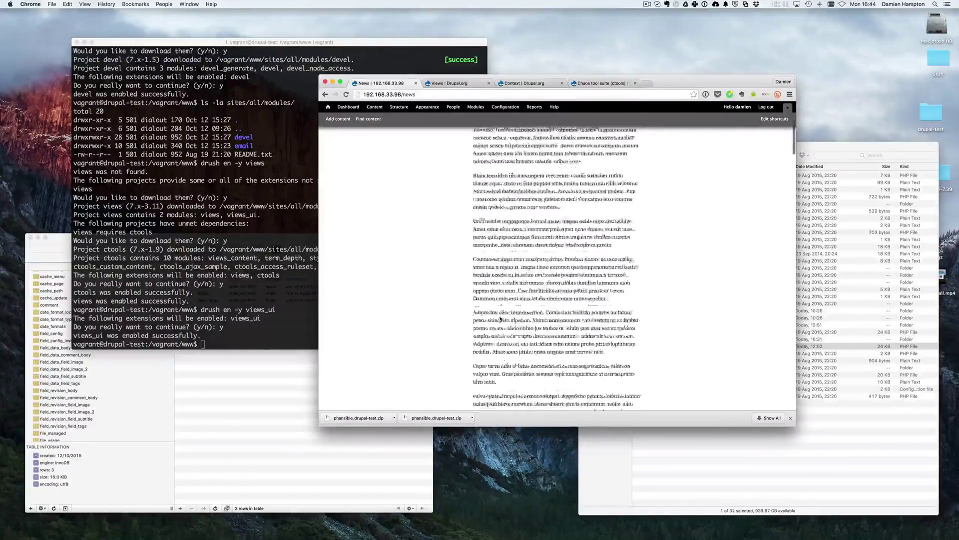
scroll(500, 319, down, 5)
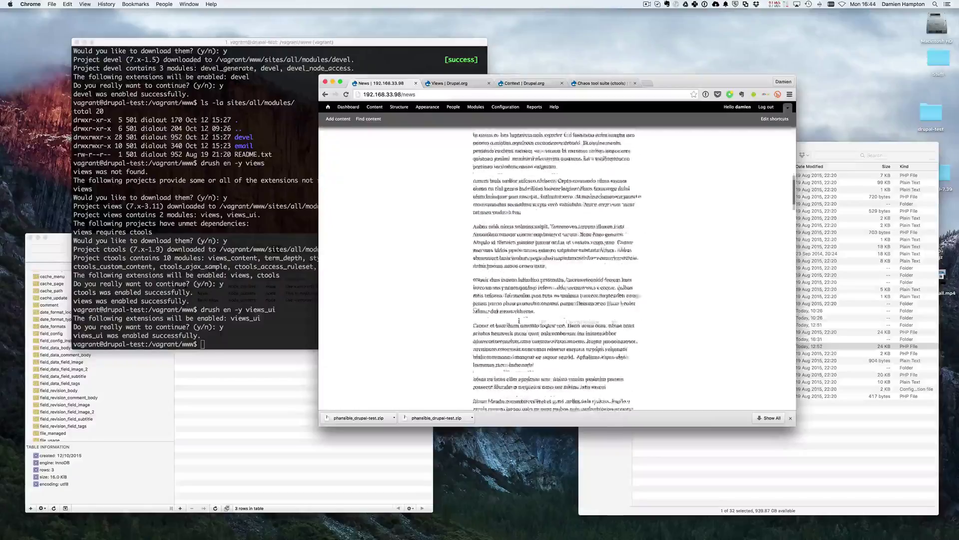
scroll(519, 320, up, 15)
Step: Reopen the List News Content view for editing and remove the Body field from all displays
click(638, 242)
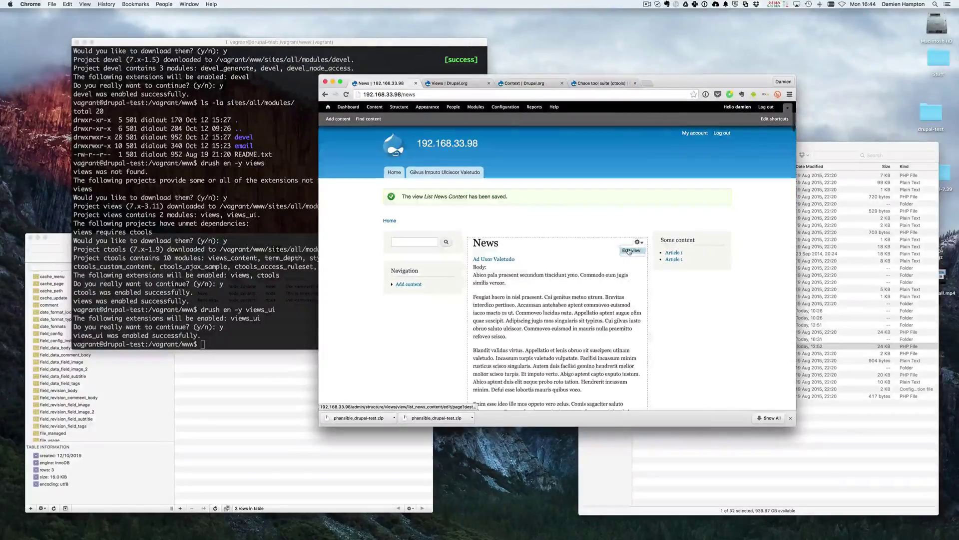
click(631, 250)
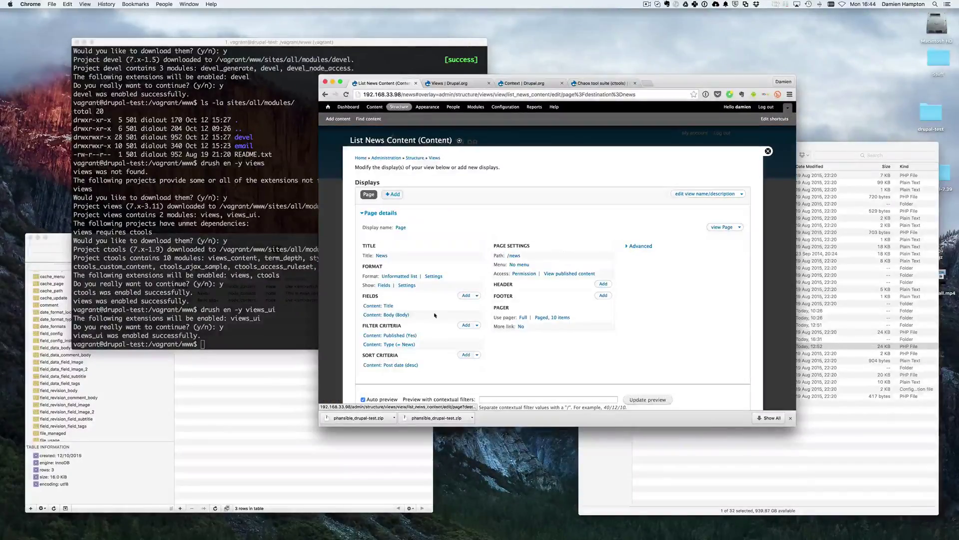
click(460, 304)
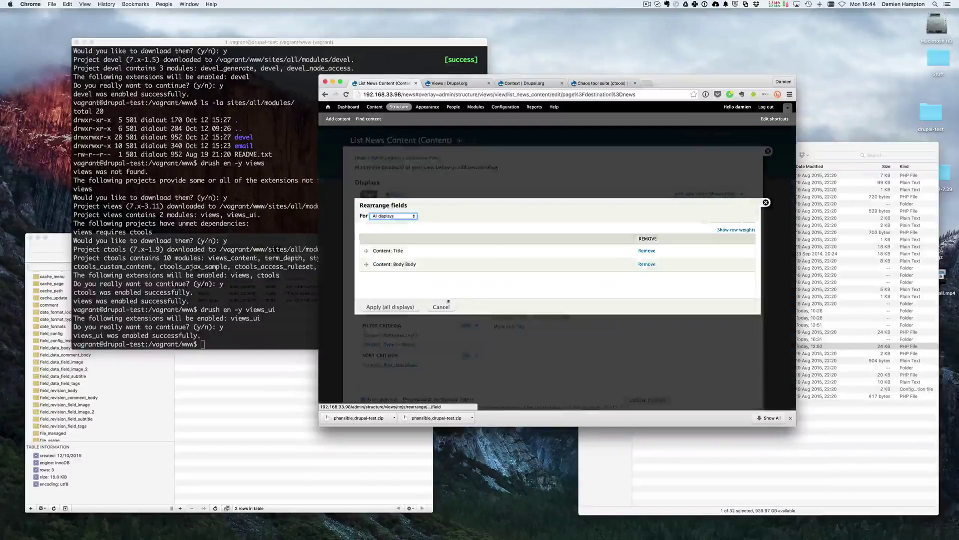
click(646, 264)
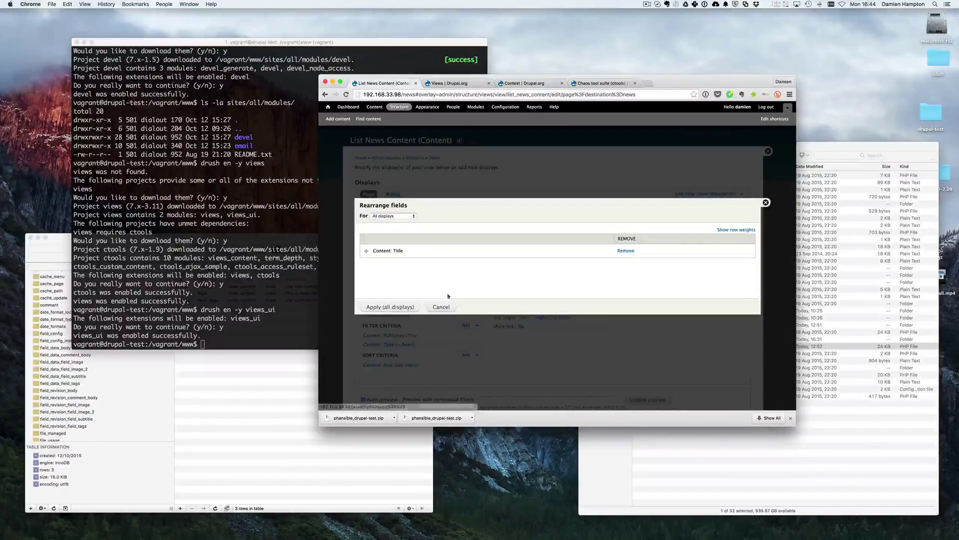
click(400, 306)
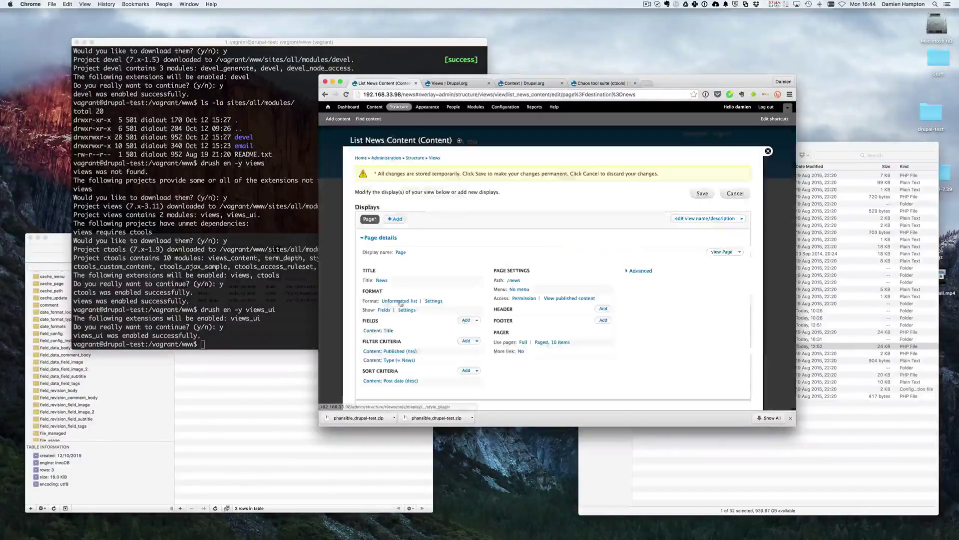
Step: Add the Content: Body field to all displays of the view
click(465, 319)
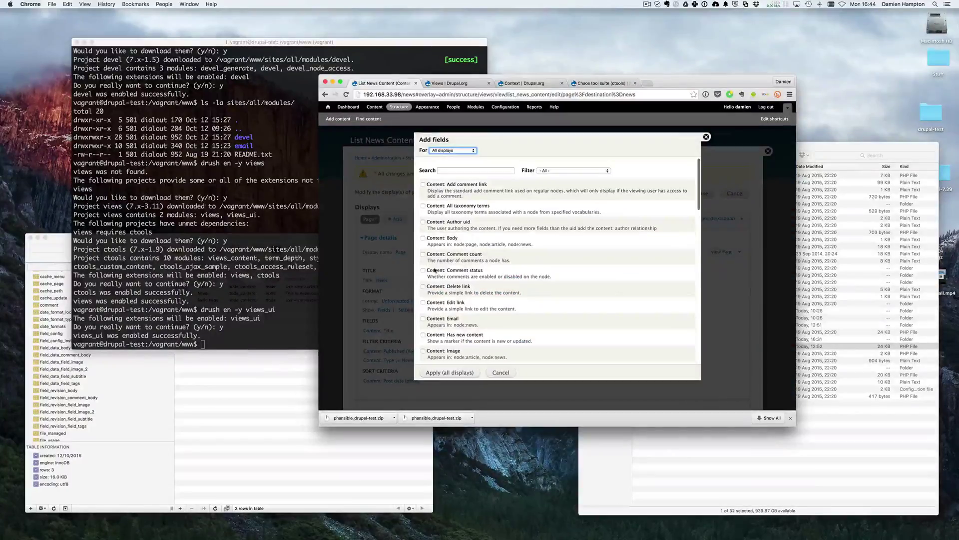
scroll(452, 230, down, 8)
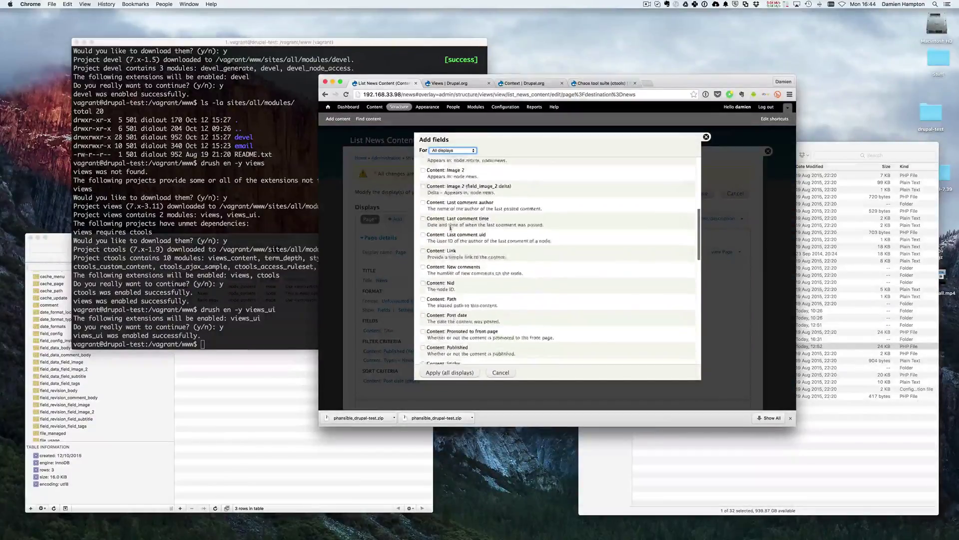
scroll(453, 232, down, 5)
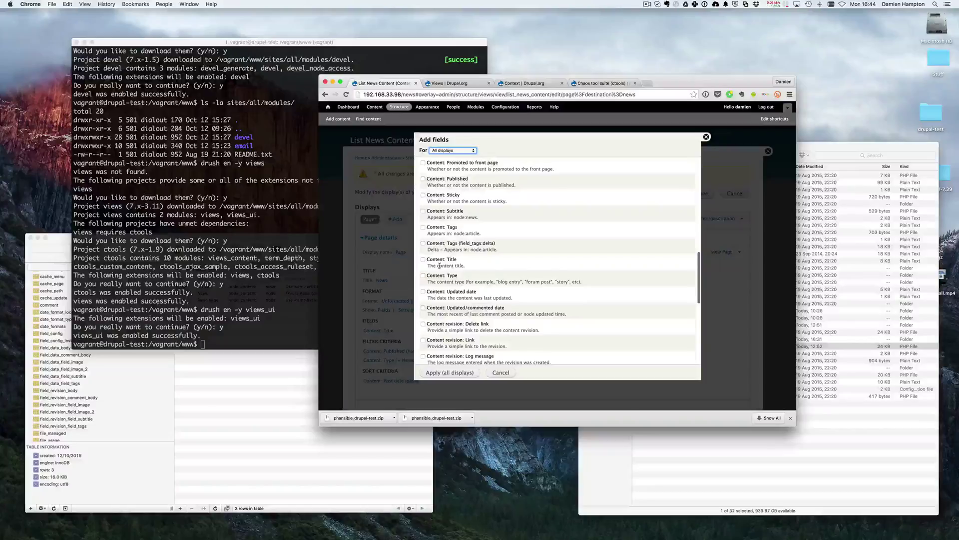
scroll(440, 265, down, 5)
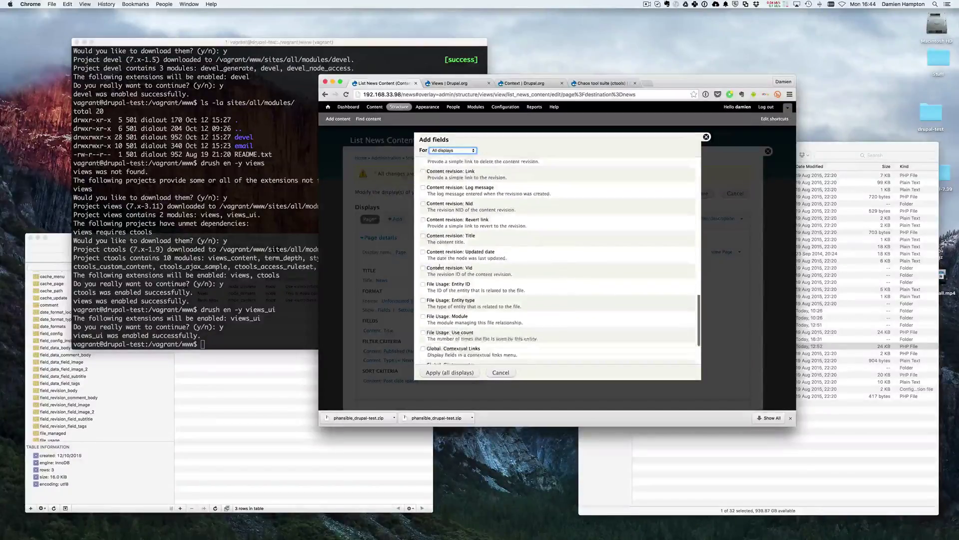
scroll(439, 266, up, 5)
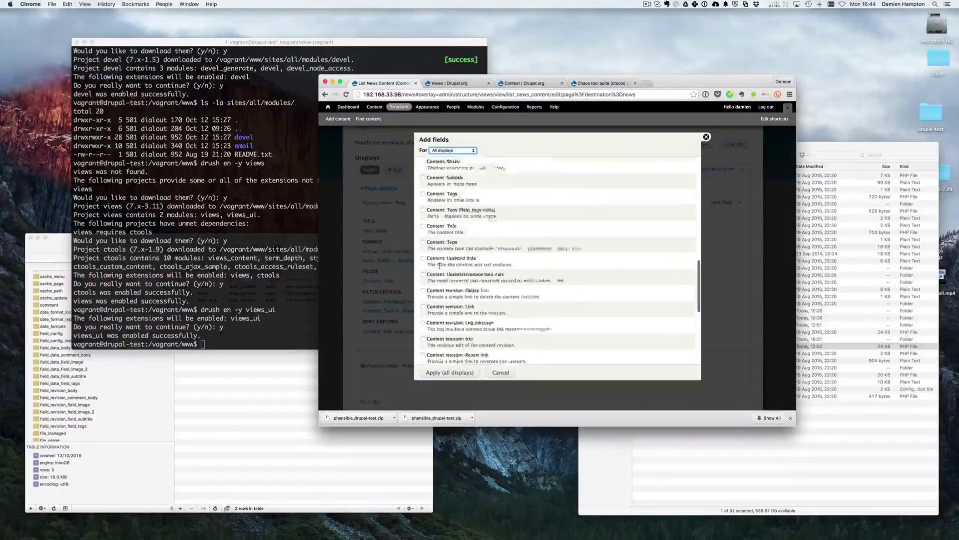
scroll(439, 265, up, 5)
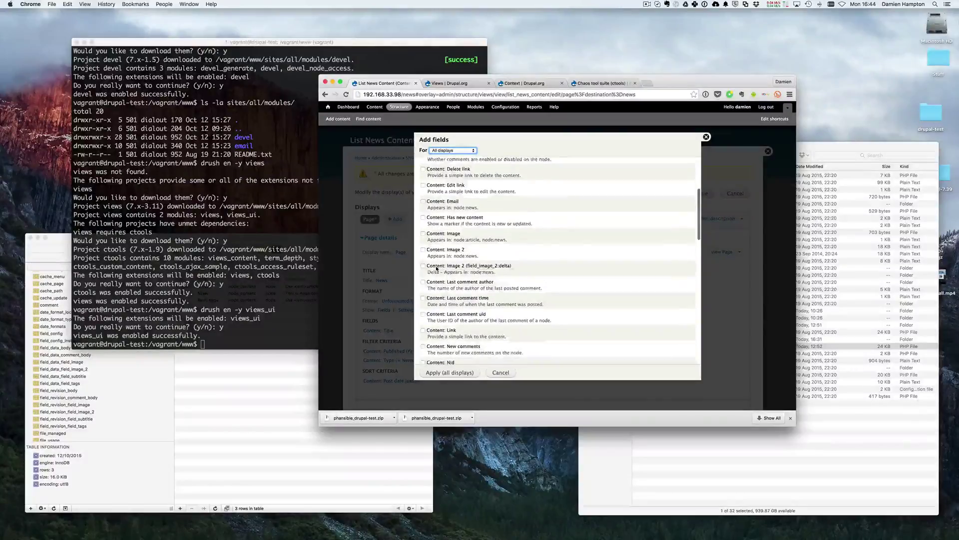
scroll(438, 264, up, 5)
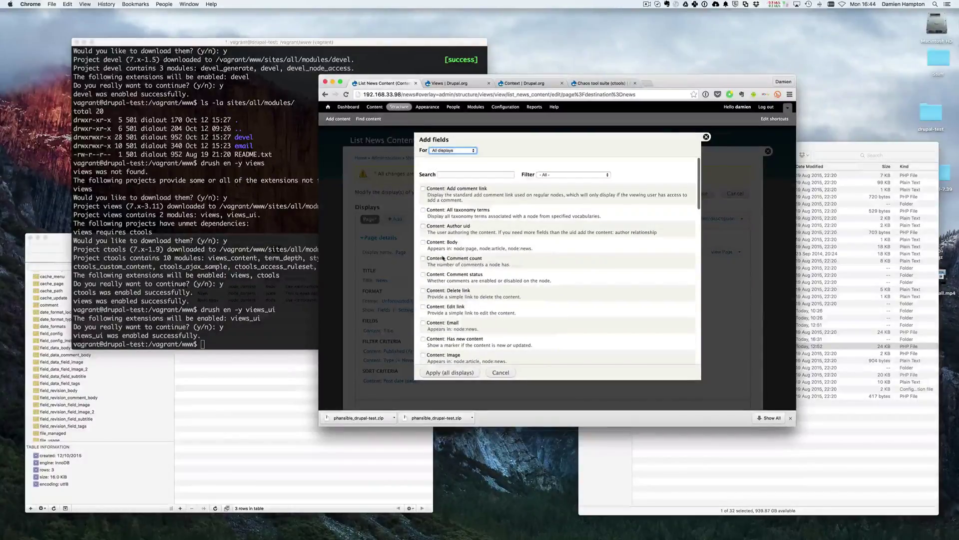
click(422, 243)
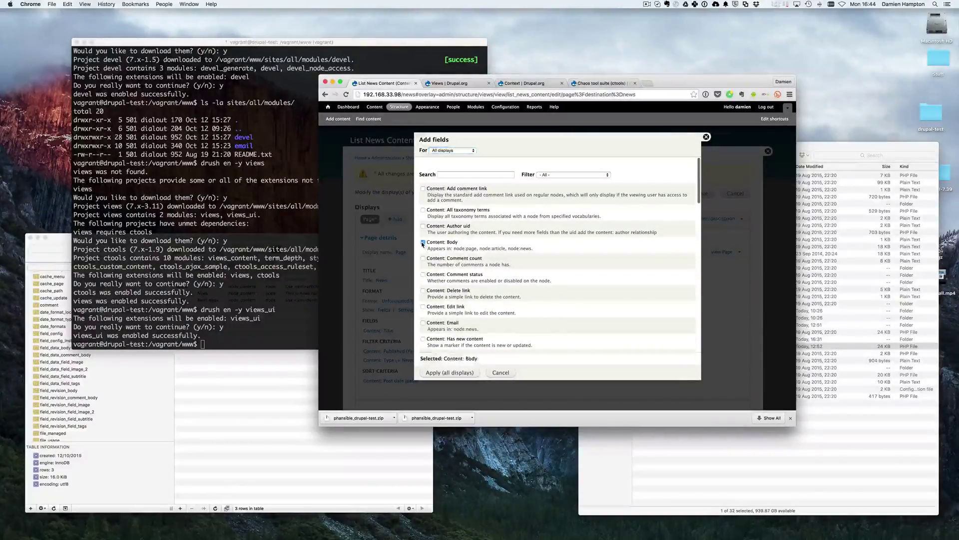
click(448, 373)
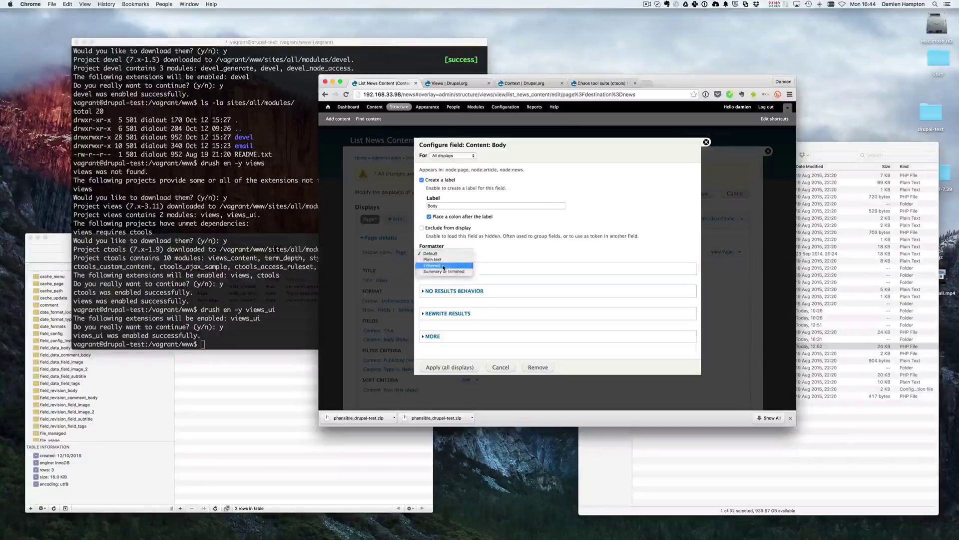
Step: Set the Body field's formatter to Summary or trimmed, save the view and review the listing on the News page
click(432, 265)
click(437, 251)
click(438, 254)
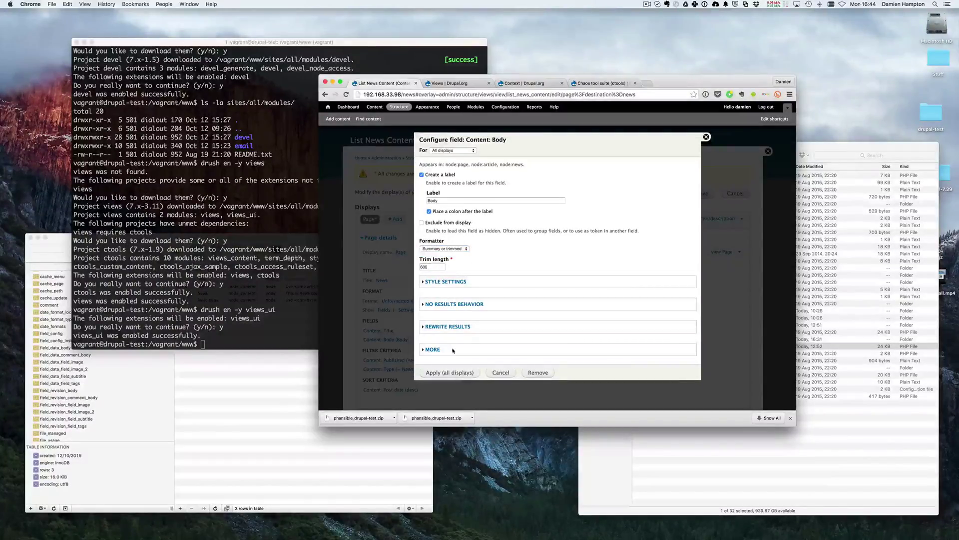
click(454, 372)
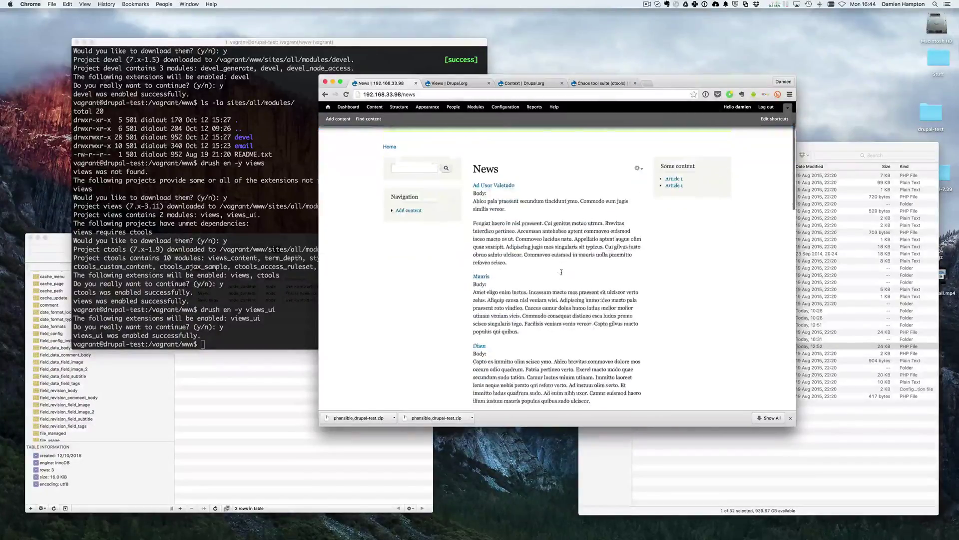
drag(474, 199, 476, 278)
scroll(517, 322, down, 6)
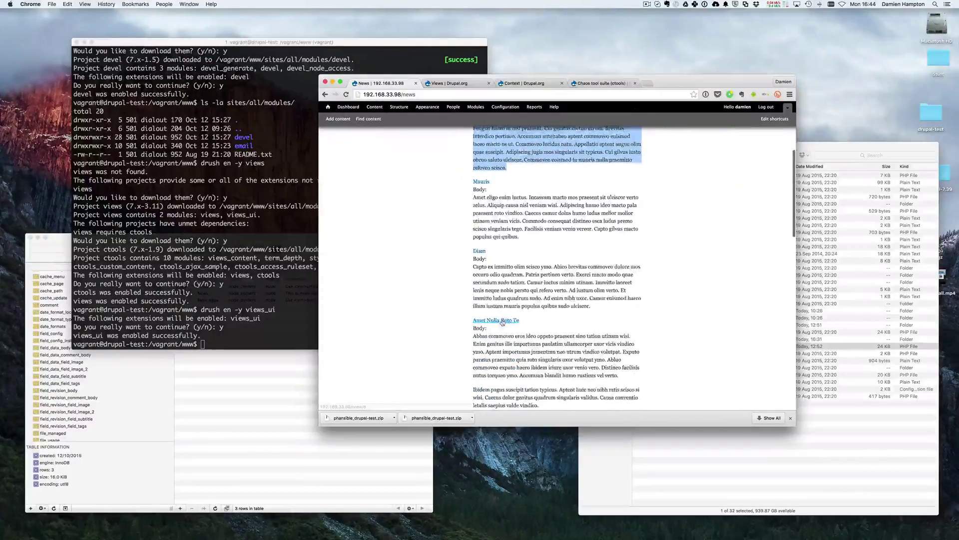
scroll(517, 323, up, 8)
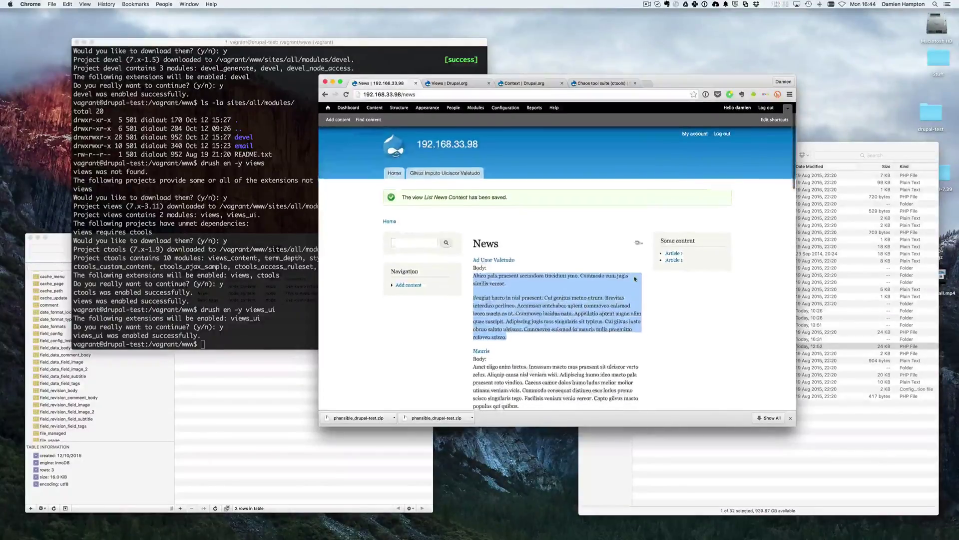
Step: Change the view's row style from fields to Content for all displays, save the view and check the News page
click(631, 250)
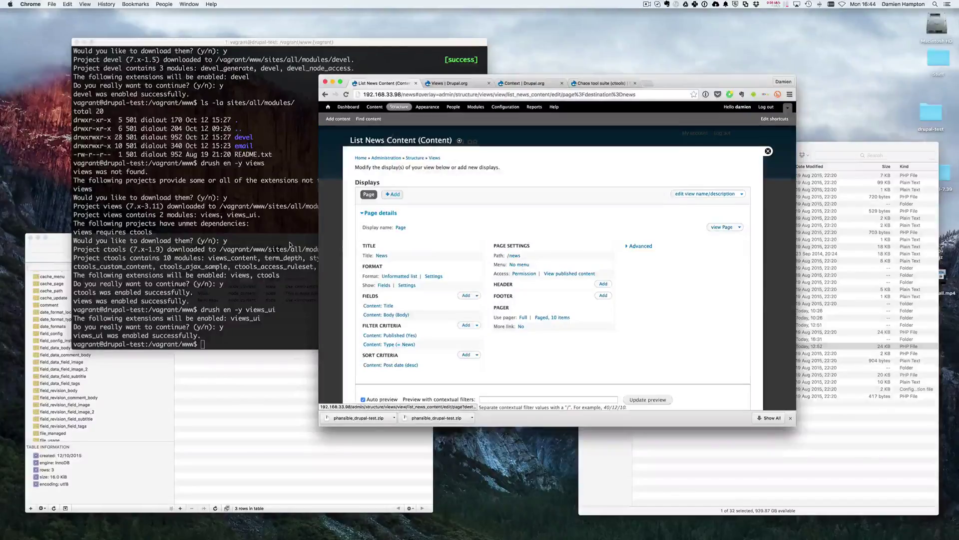
click(386, 288)
click(421, 250)
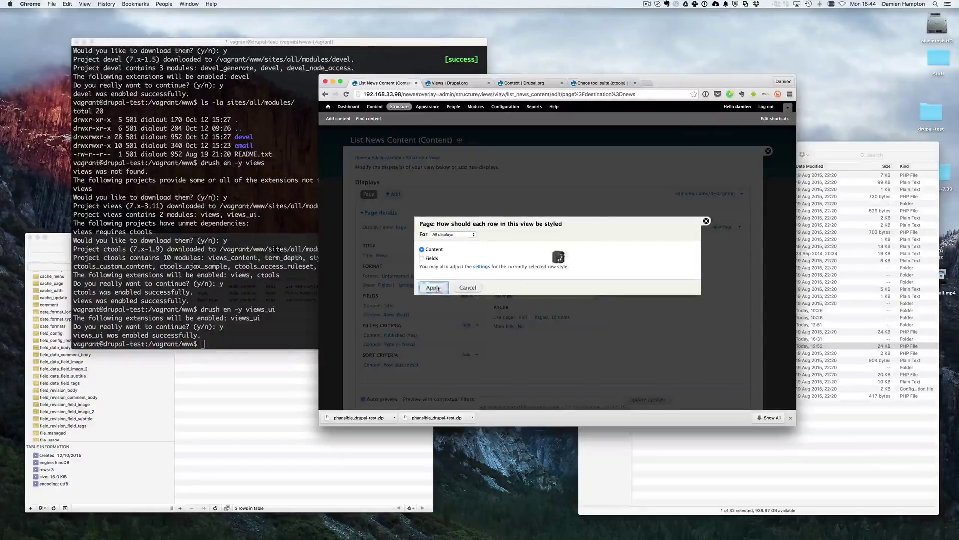
click(444, 295)
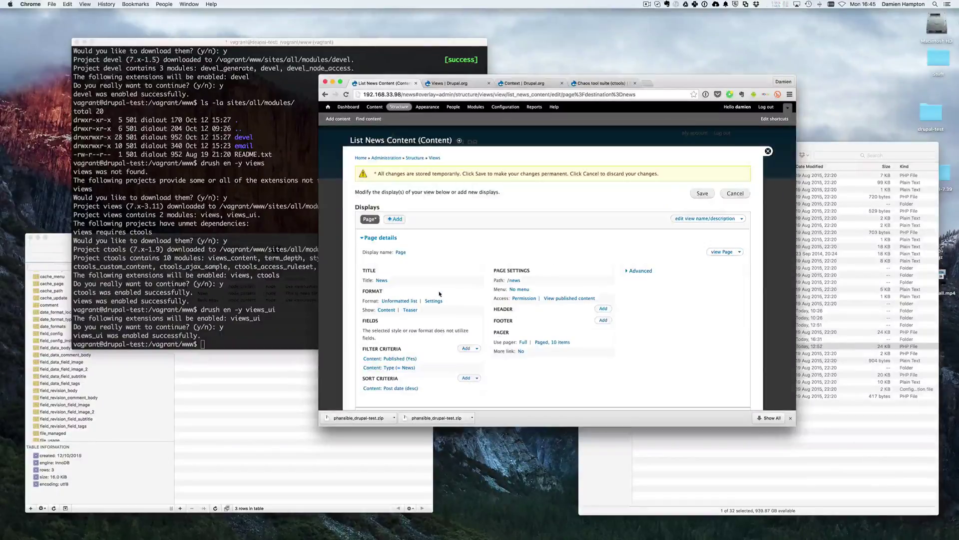
scroll(439, 293, down, 5)
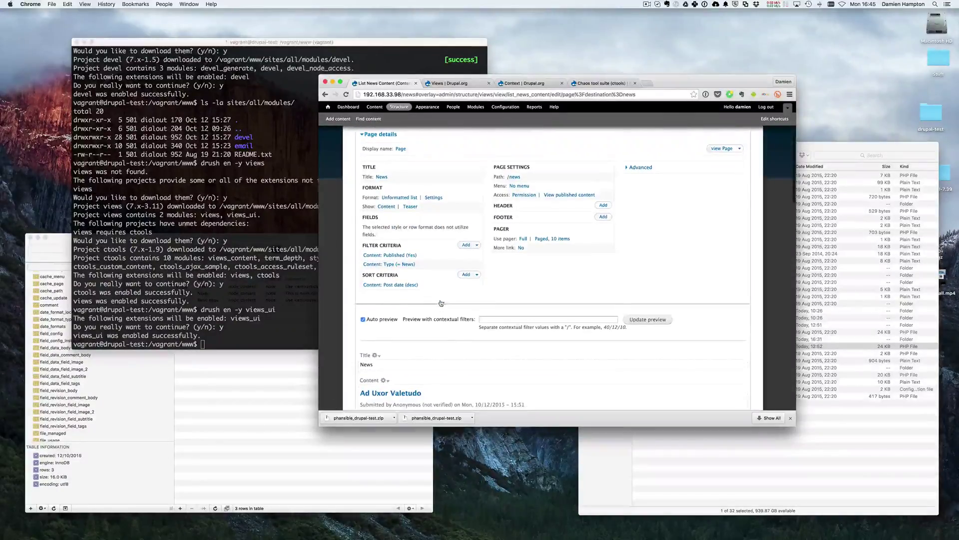
scroll(440, 289, up, 3)
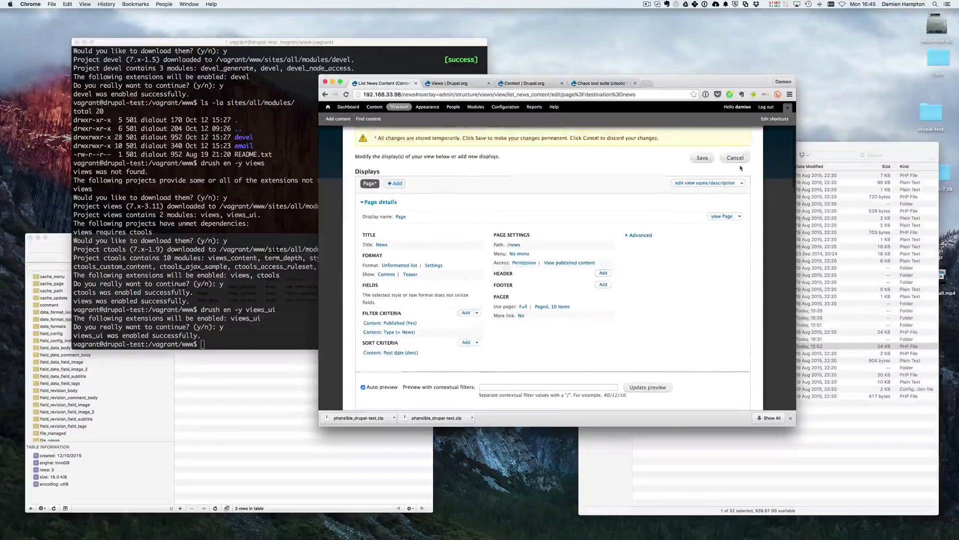
click(703, 158)
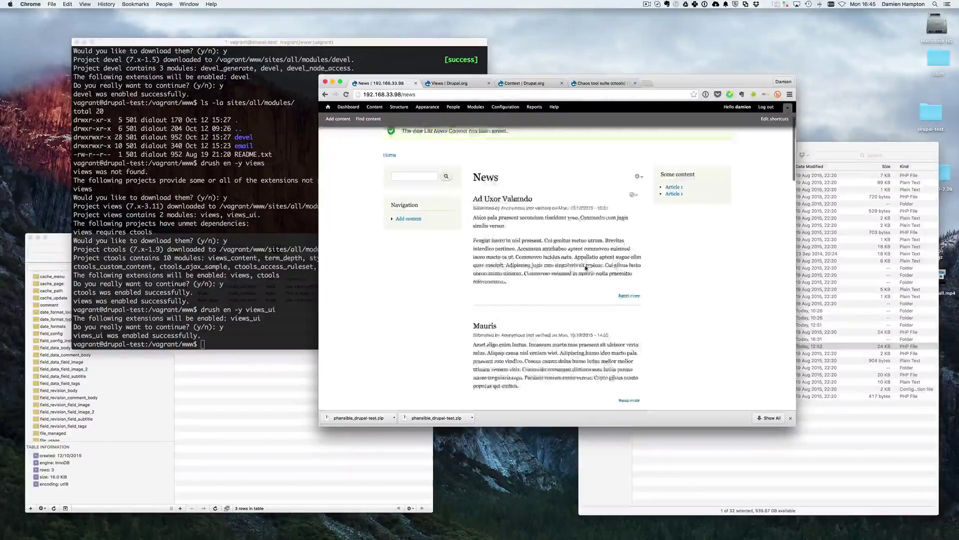
scroll(556, 200, down, 5)
scroll(555, 200, down, 3)
scroll(559, 210, up, 10)
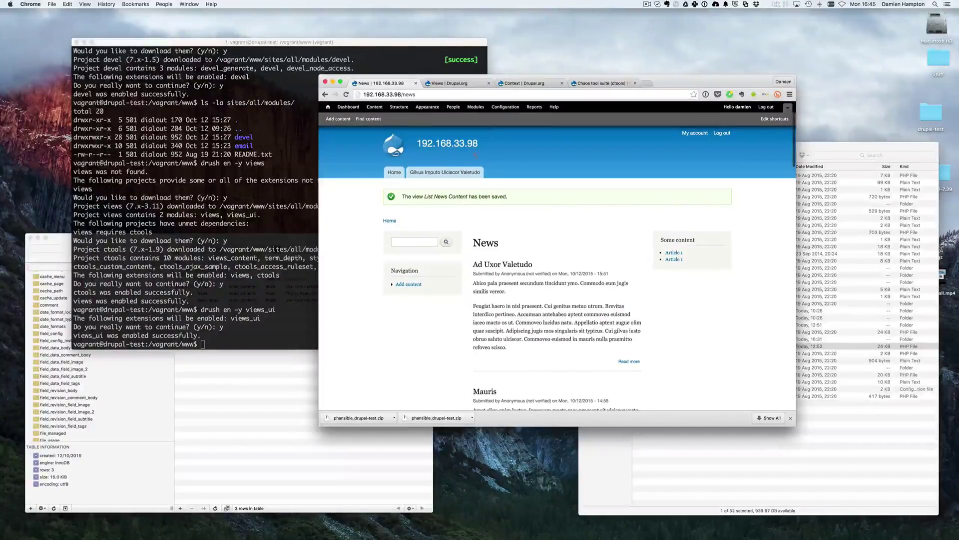
click(455, 85)
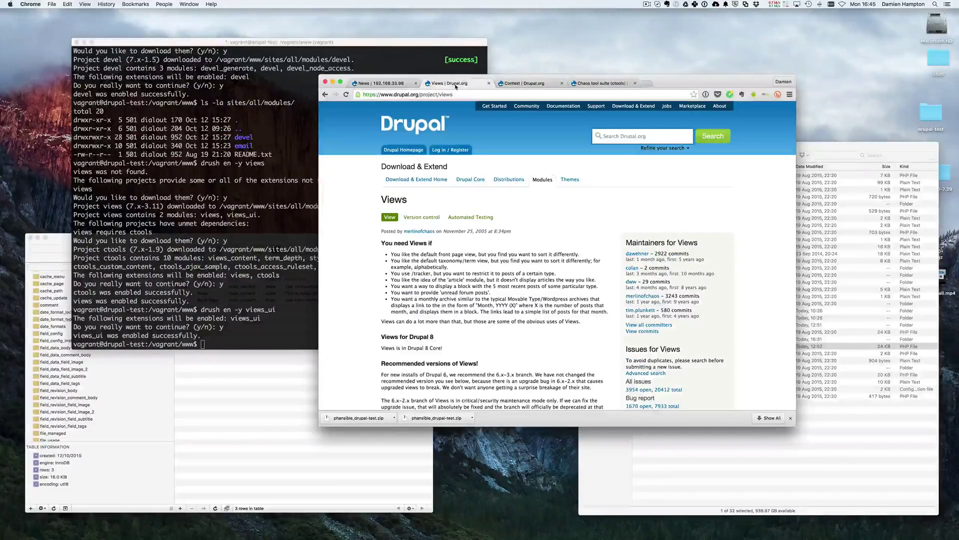
click(522, 84)
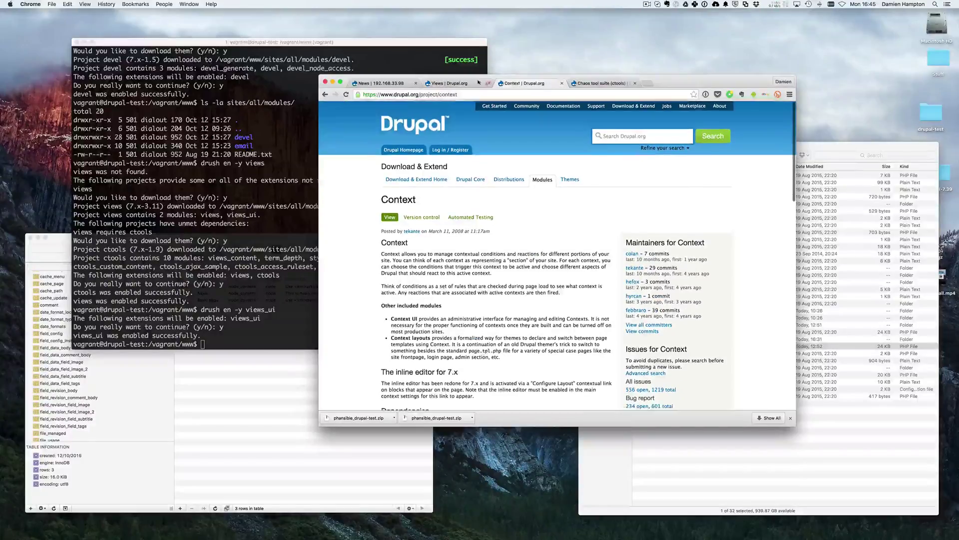
click(375, 84)
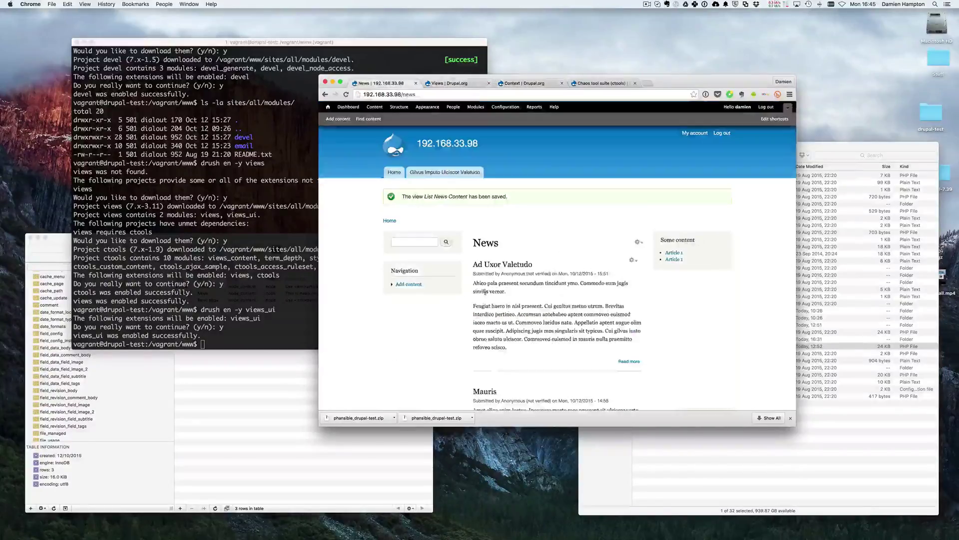
Step: Open the List News Content view for editing and add a Block display
click(641, 240)
click(630, 250)
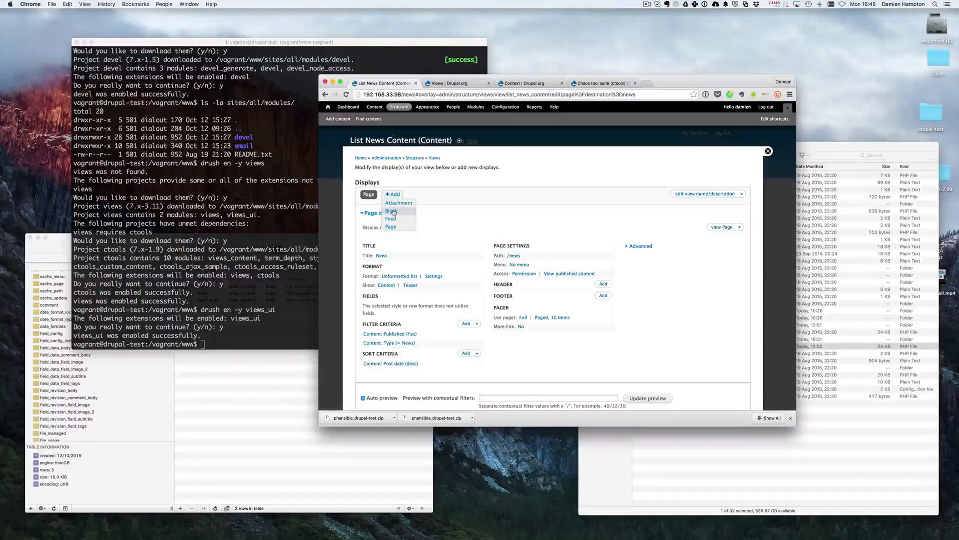
click(392, 211)
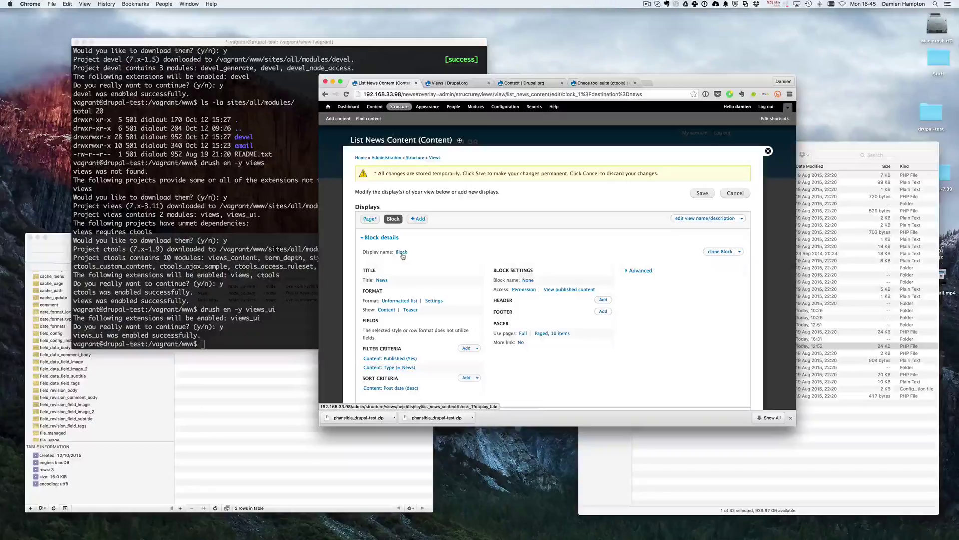
Step: Set the view's title to News Block for all displays
click(378, 282)
click(456, 252)
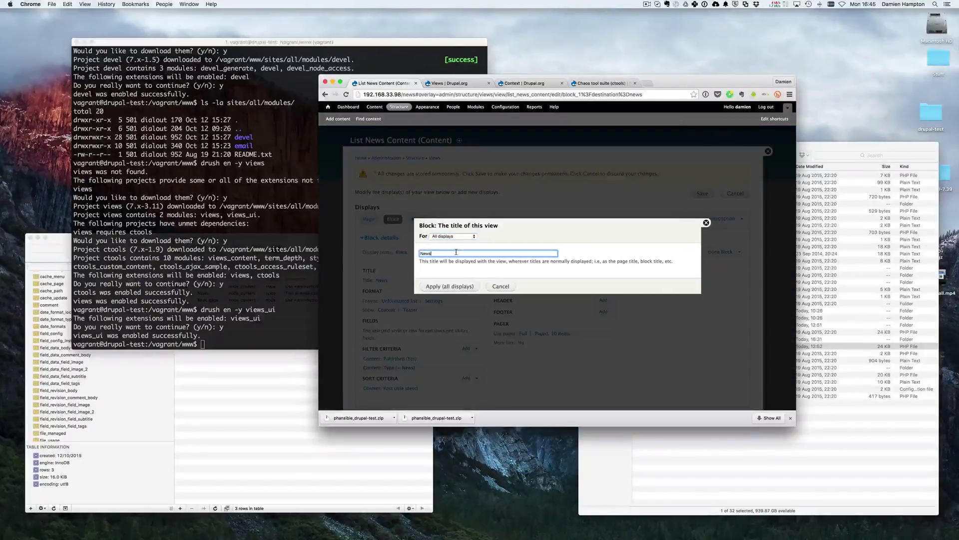
click(451, 289)
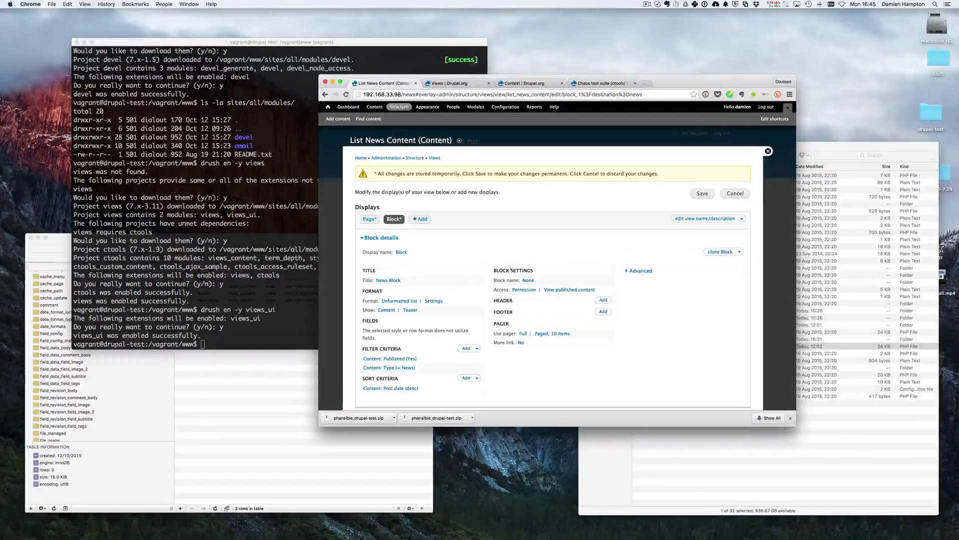
scroll(435, 291, down, 2)
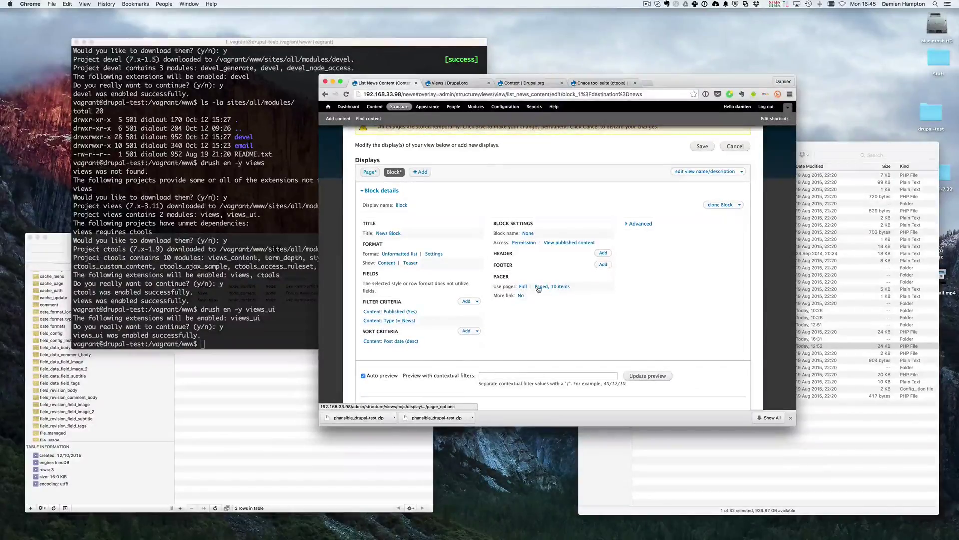
click(538, 289)
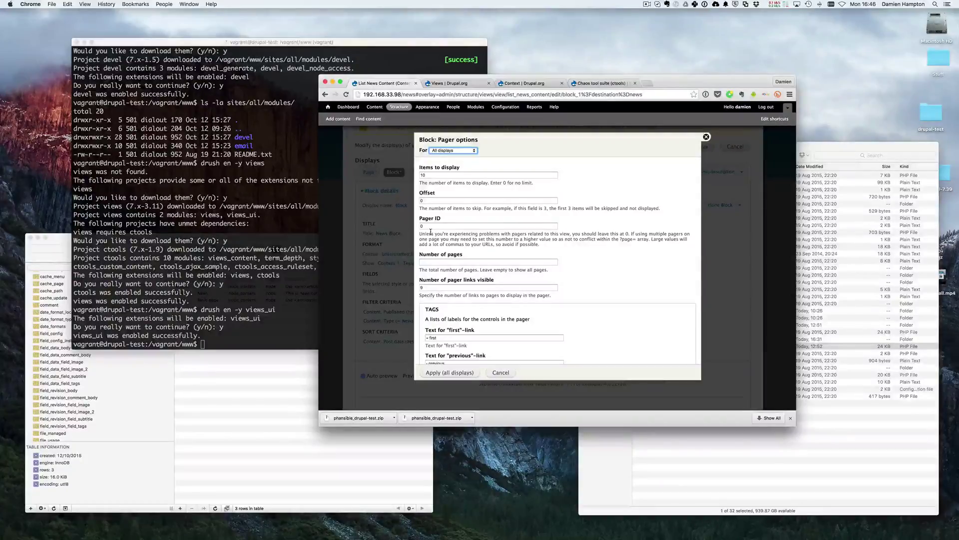
scroll(430, 232, down, 5)
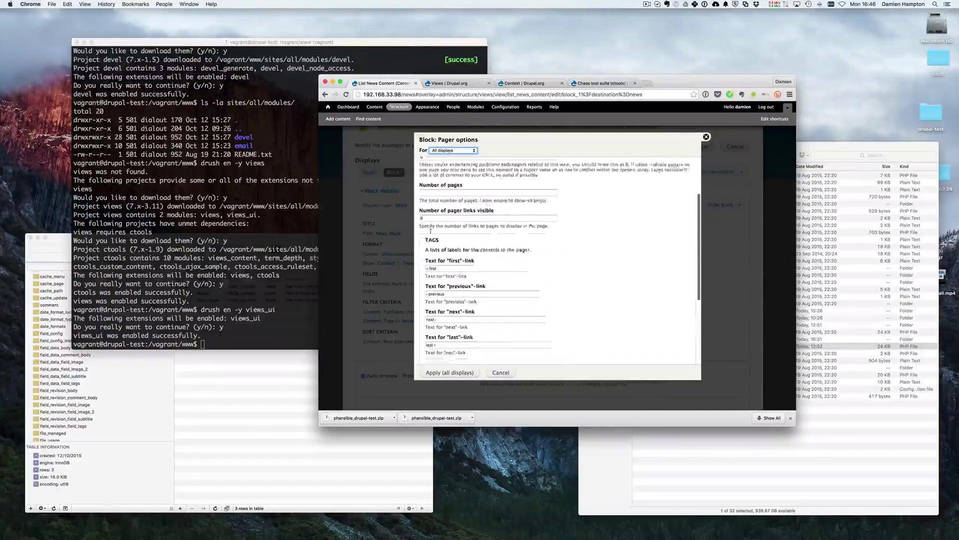
scroll(430, 231, down, 5)
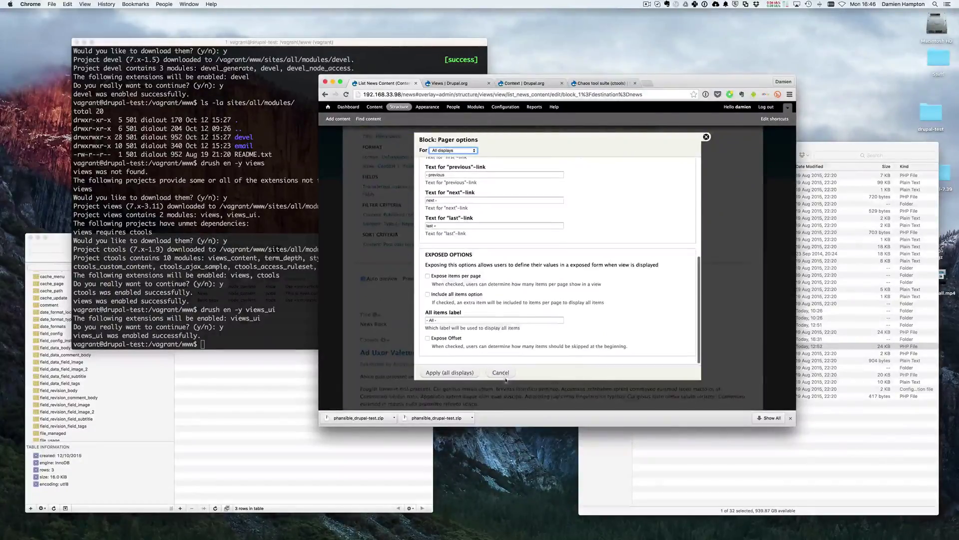
click(500, 372)
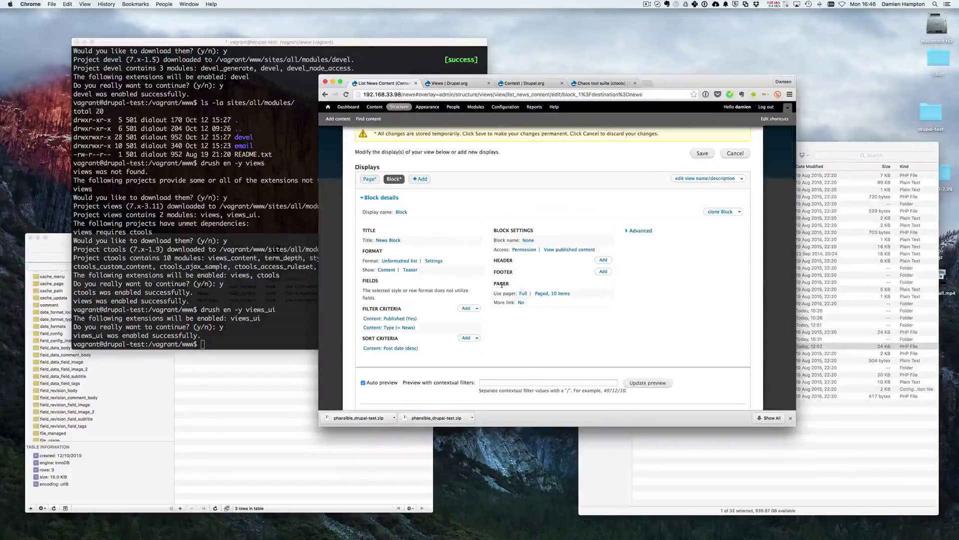
Step: Switch the pager for all displays to Display a specified number of items and set the items to display to 5
click(539, 295)
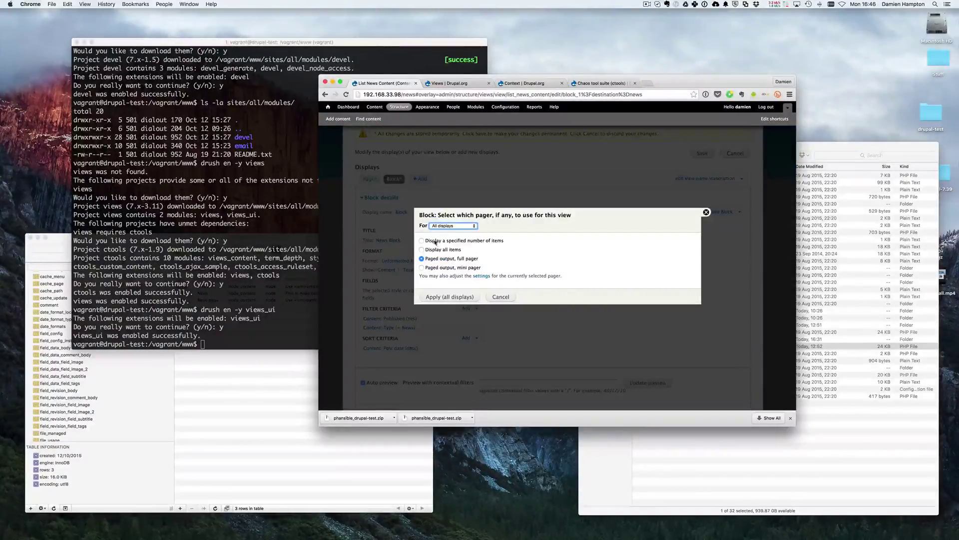
click(449, 297)
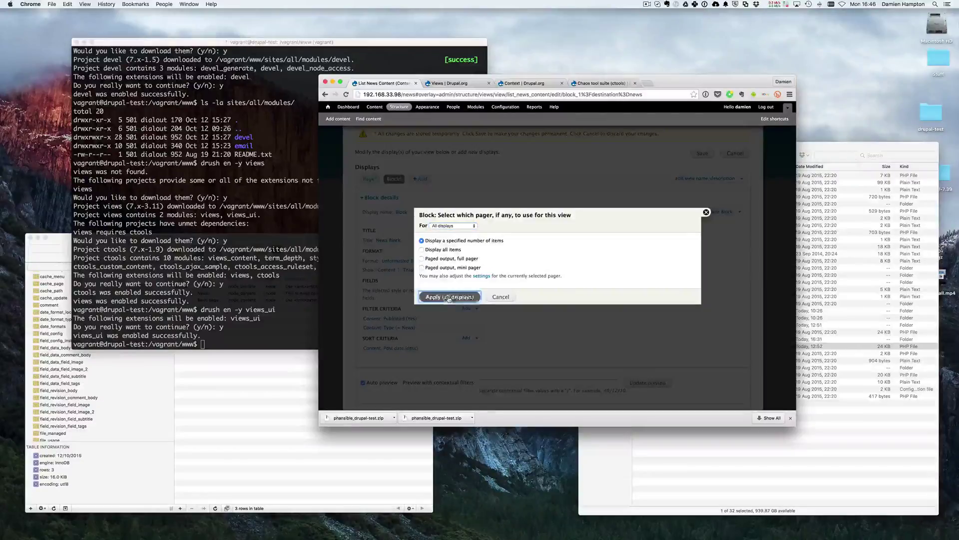
click(455, 299)
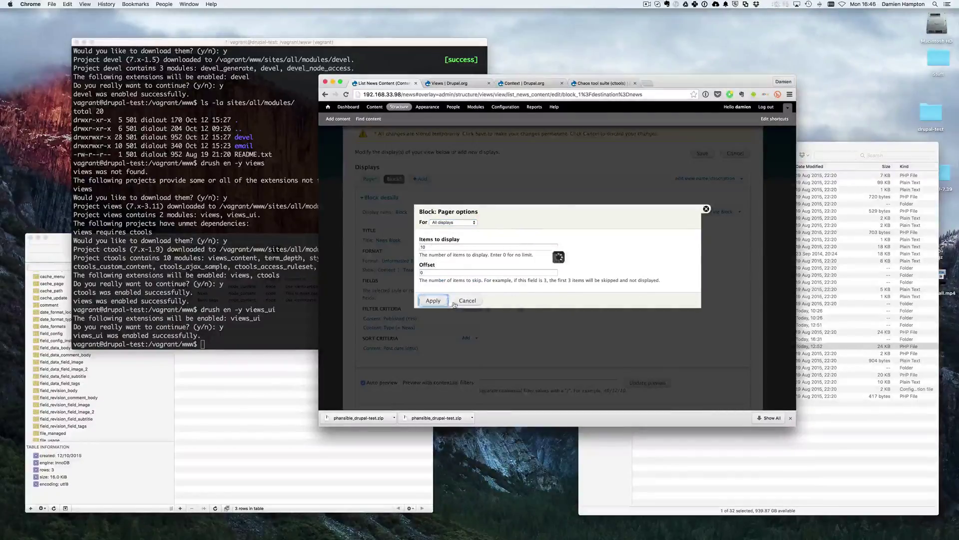
click(472, 267)
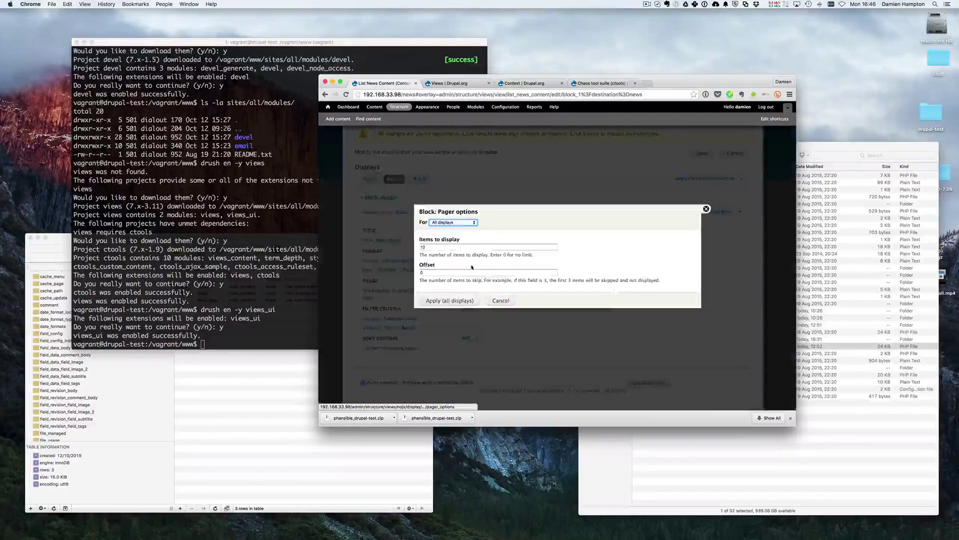
double_click(440, 247)
text(5)
click(438, 301)
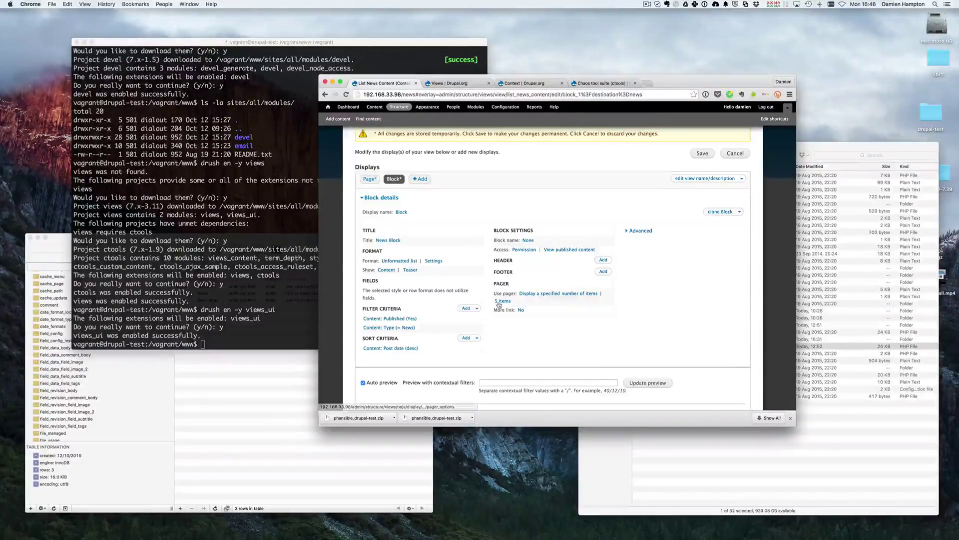
Step: Compare the Page and Block displays, and set the pager for all displays to Paged output, full pager with 10 items per page
click(369, 180)
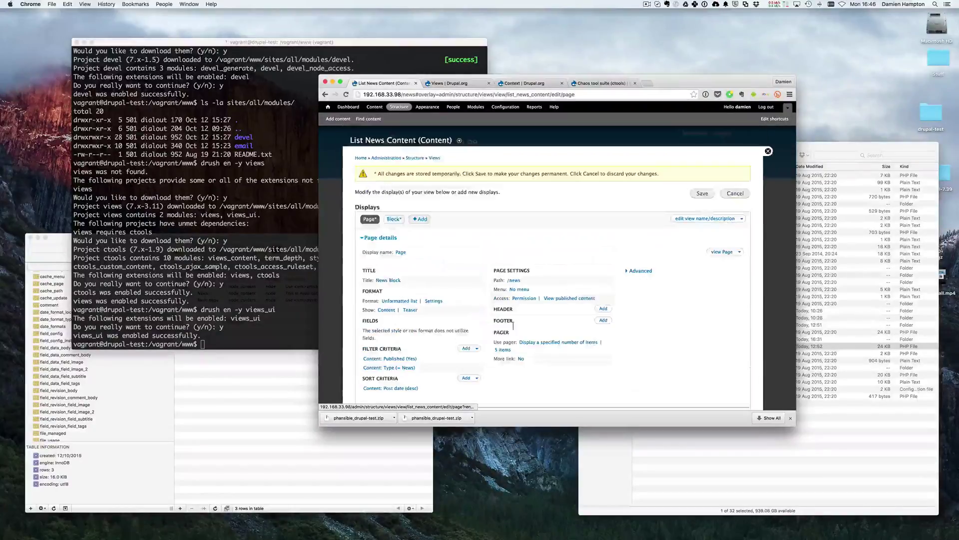
click(393, 220)
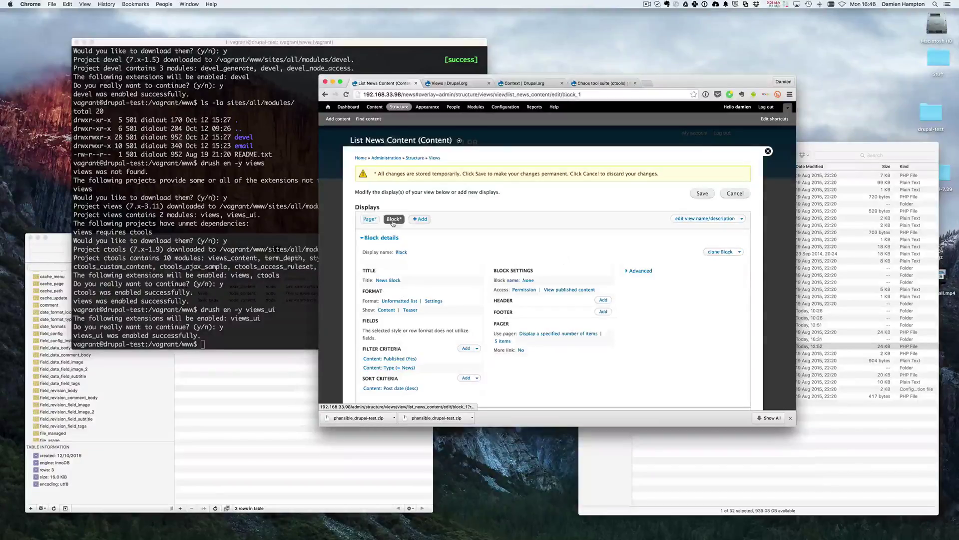
click(376, 224)
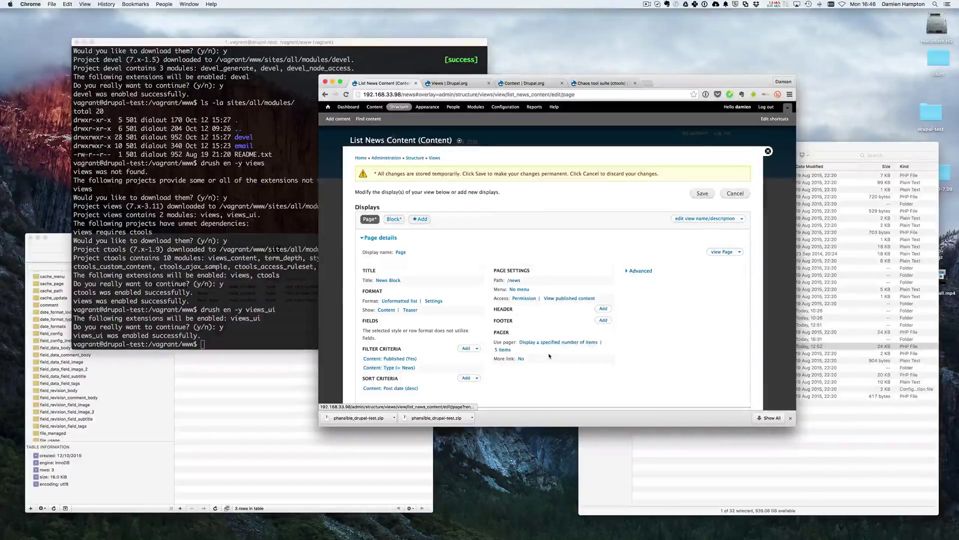
click(538, 344)
click(421, 258)
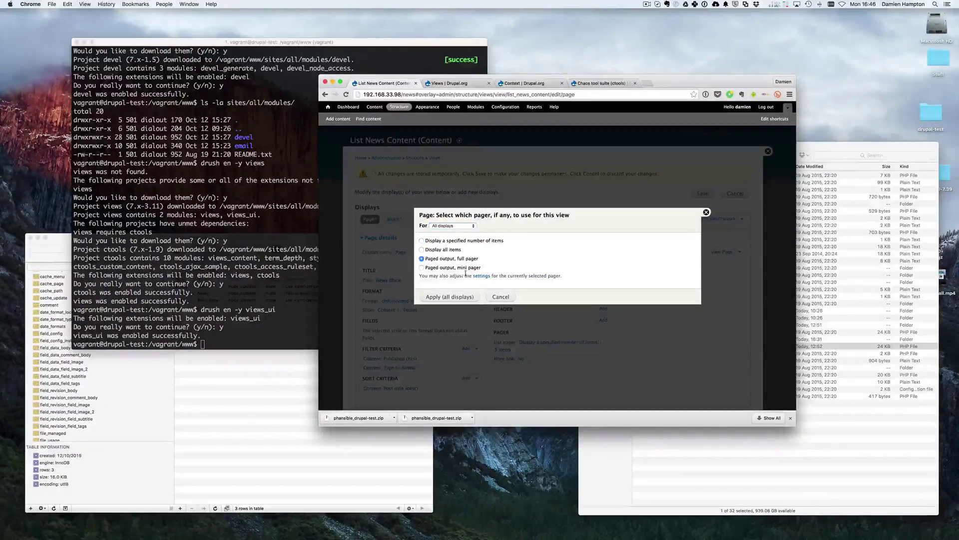
click(445, 297)
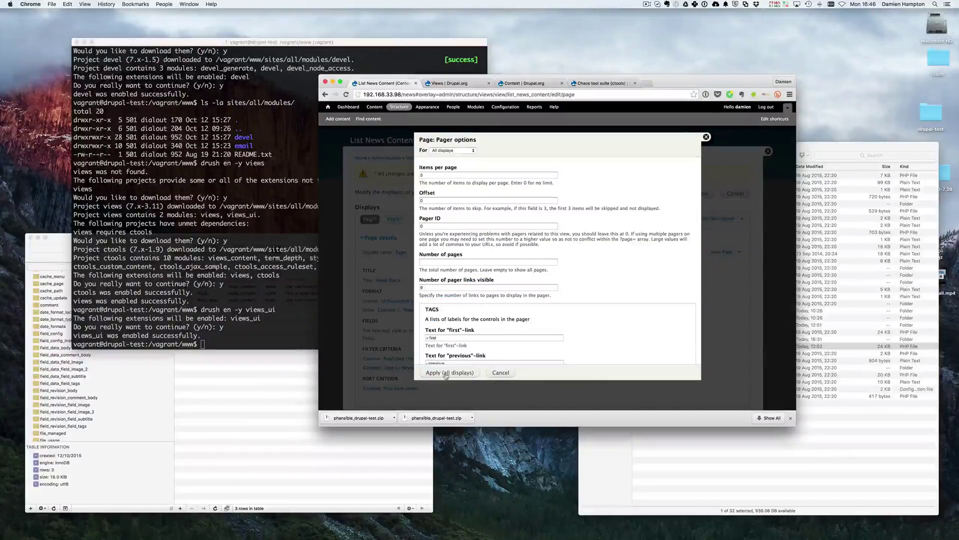
double_click(437, 174)
text(1)
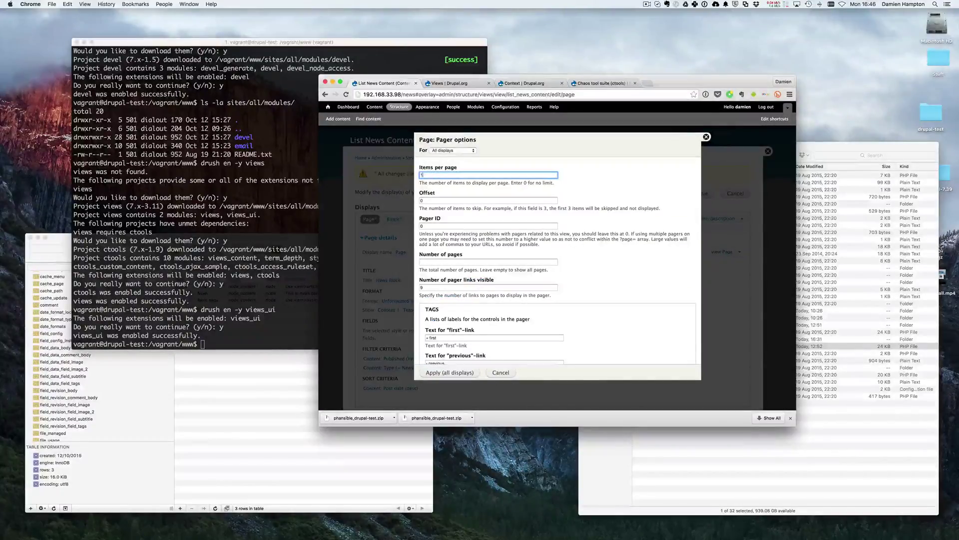
text(0)
click(454, 375)
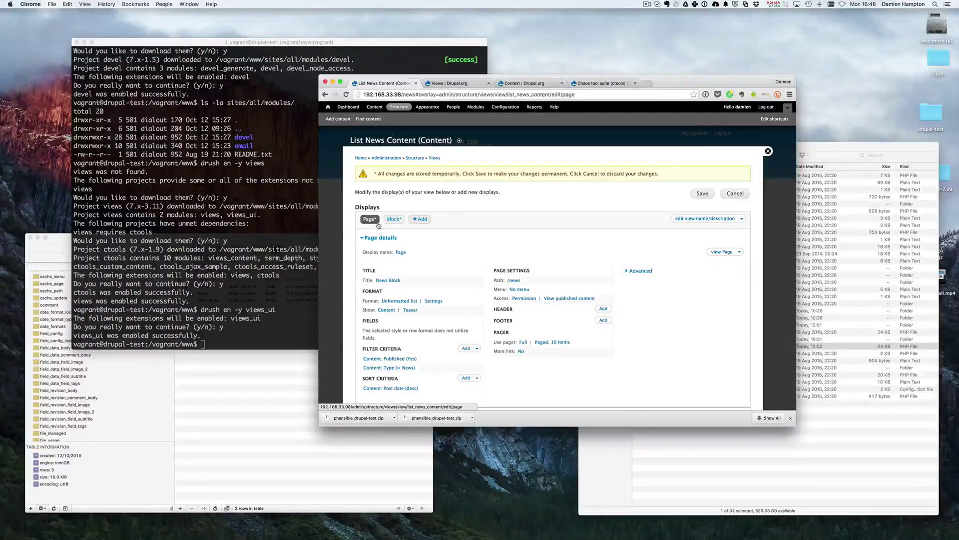
Step: Override the pager for the Block display only, using Display a specified number of items with 5 items
click(392, 219)
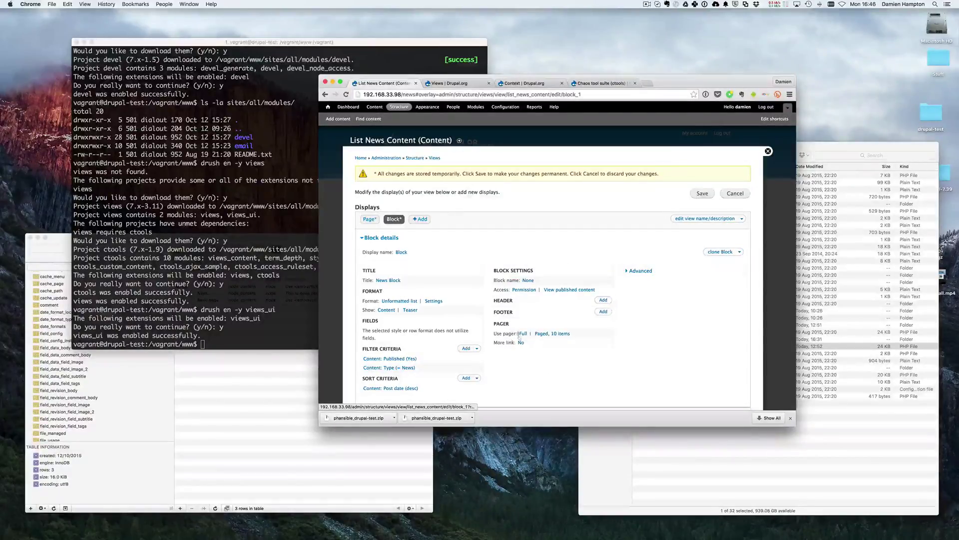
click(522, 333)
click(439, 226)
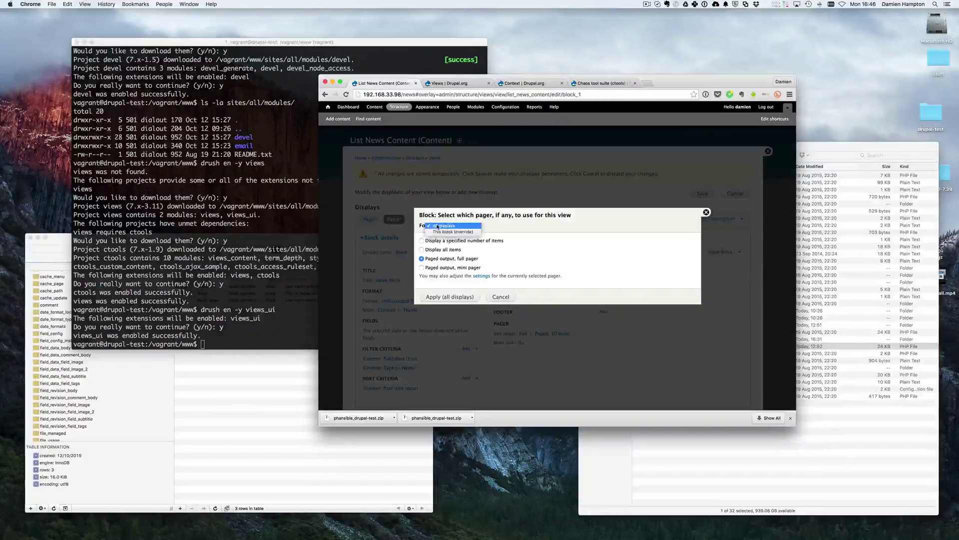
click(437, 232)
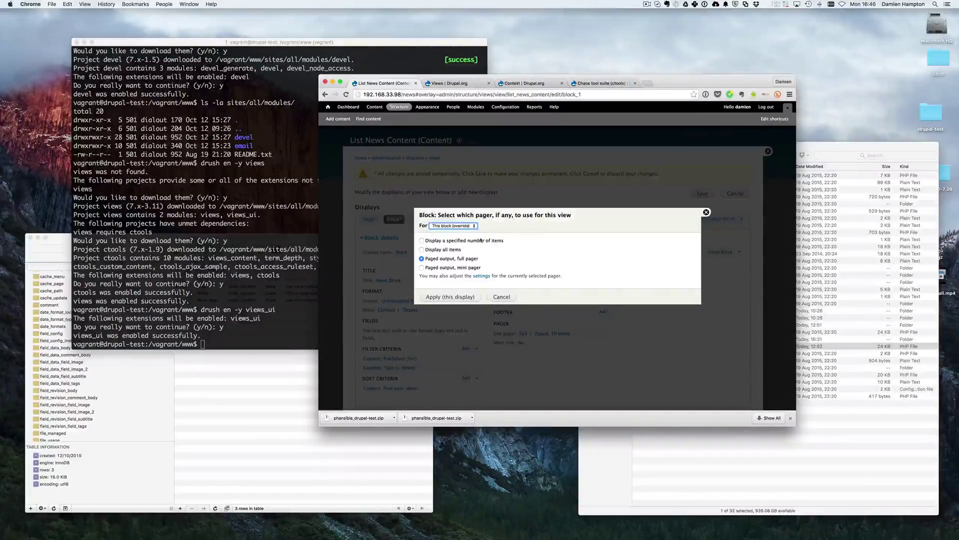
click(421, 240)
click(450, 297)
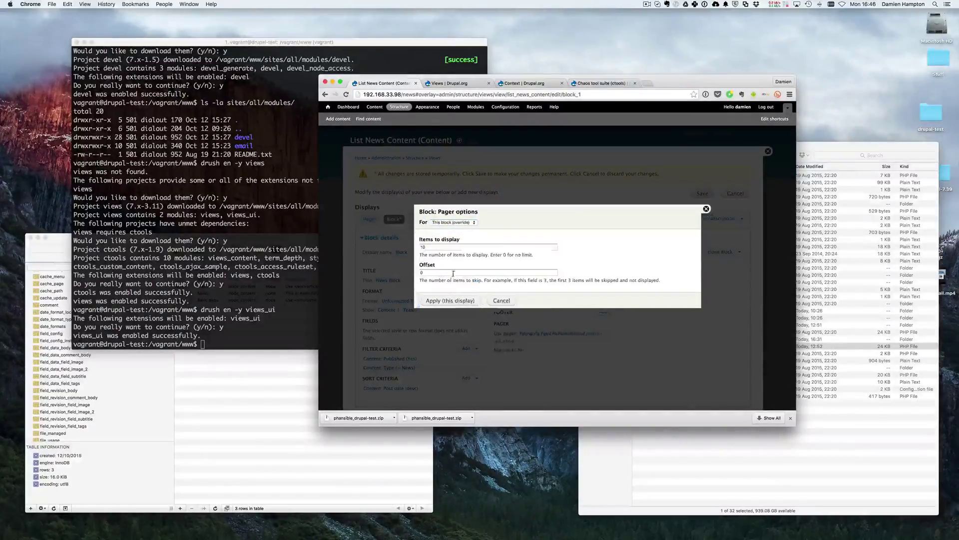
double_click(424, 246)
text(5)
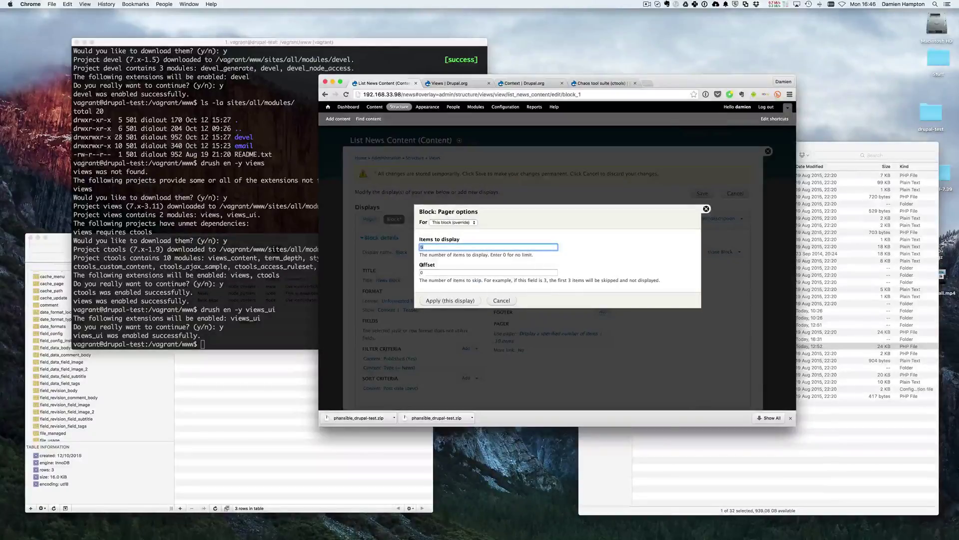
click(435, 300)
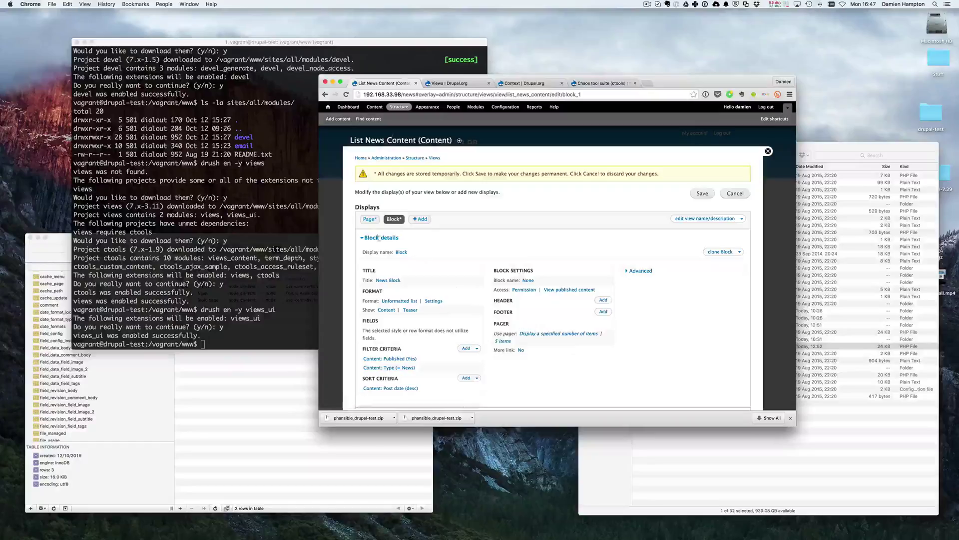
Step: Check the pager settings of the Page and Block displays, save the view and review the News page
click(369, 219)
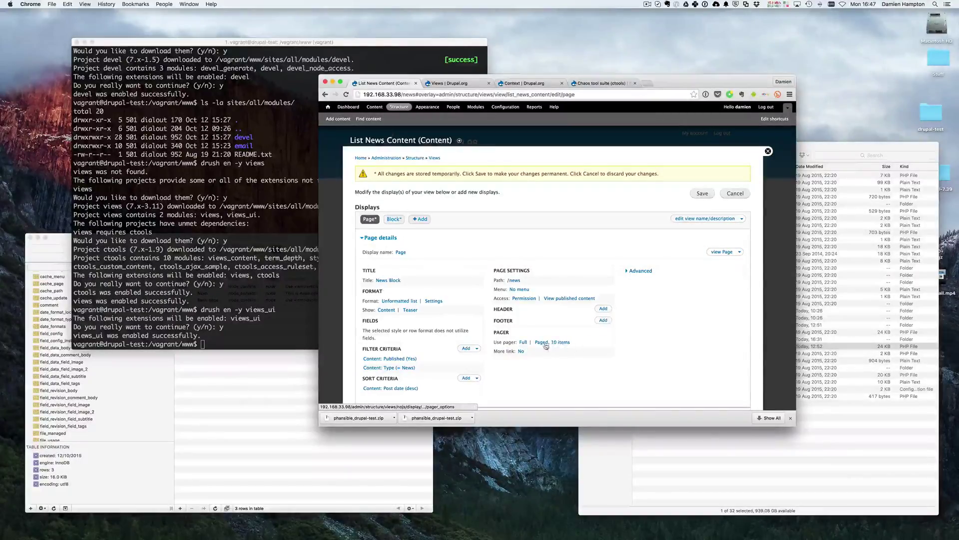
click(395, 221)
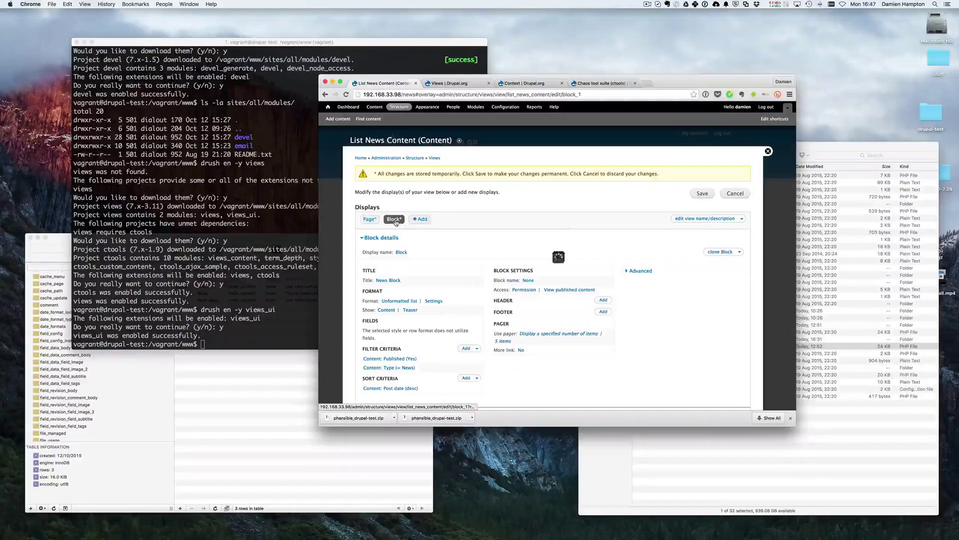
click(702, 193)
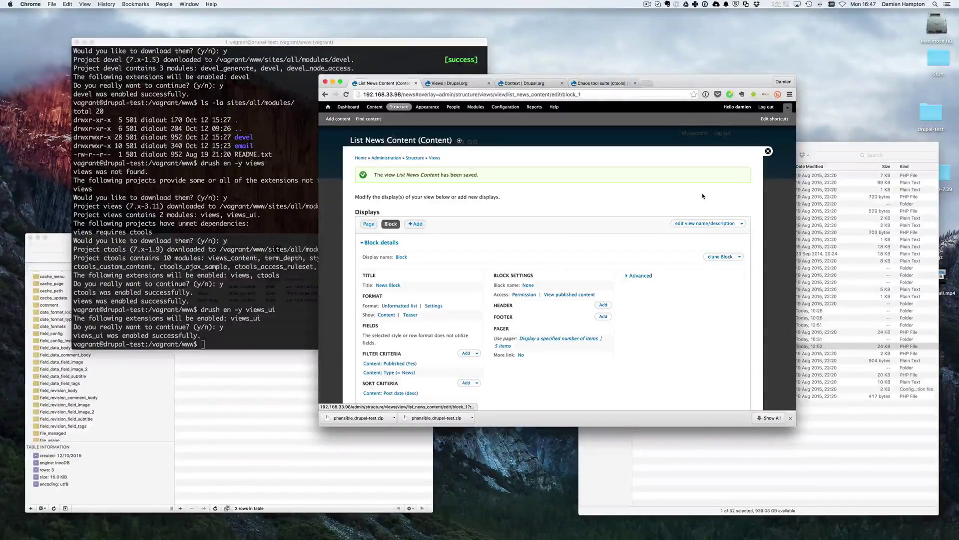
click(768, 151)
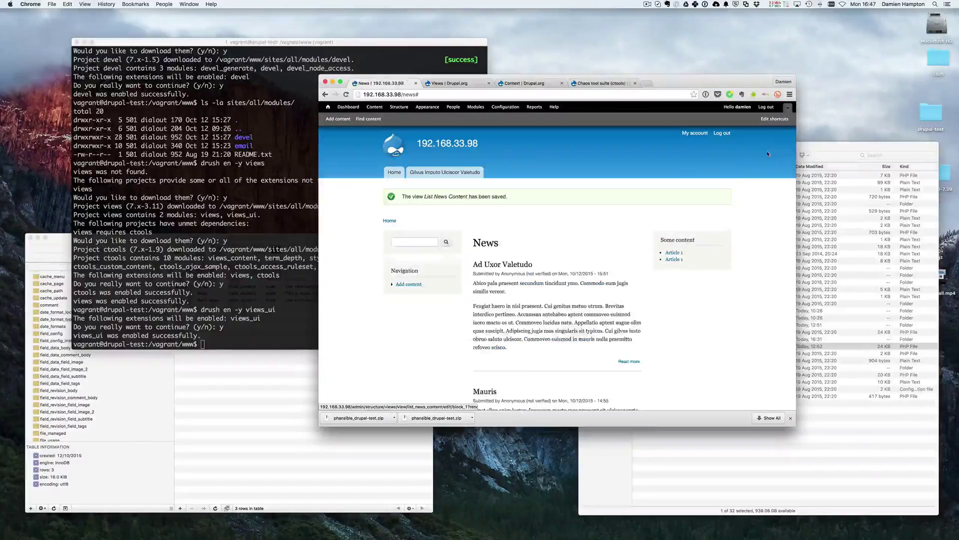
scroll(506, 279, down, 8)
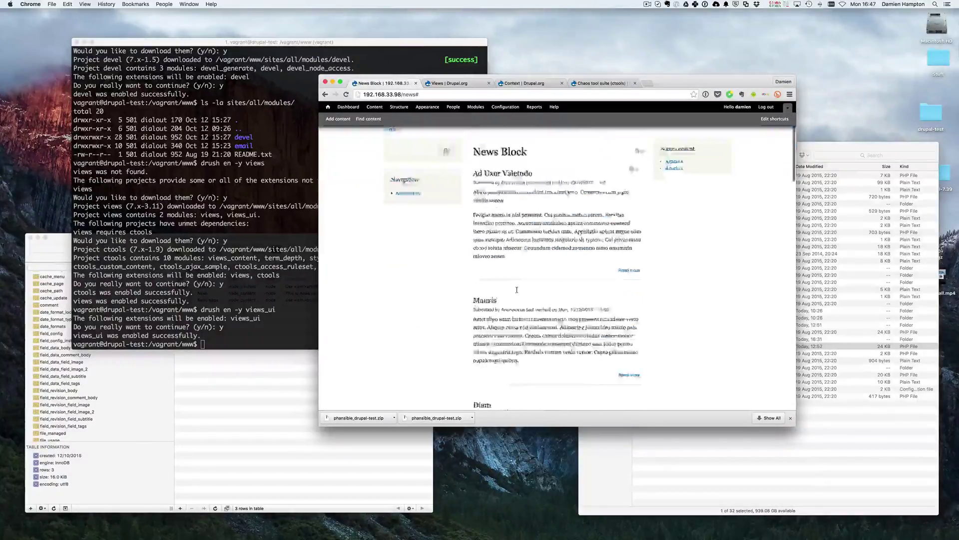
scroll(518, 292, up, 10)
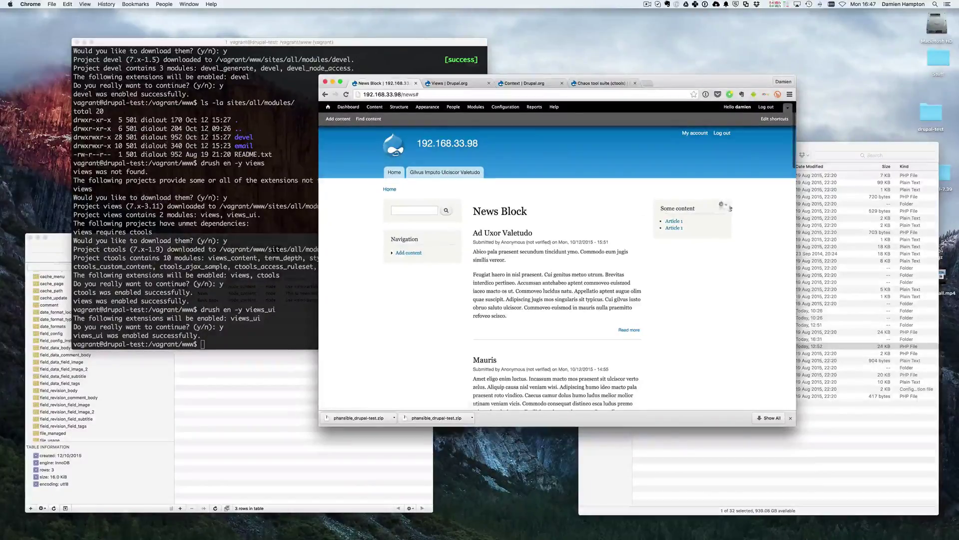
Step: Open the Blocks administration page and move the Some content block from Sidebar second to Disabled
click(399, 106)
click(370, 174)
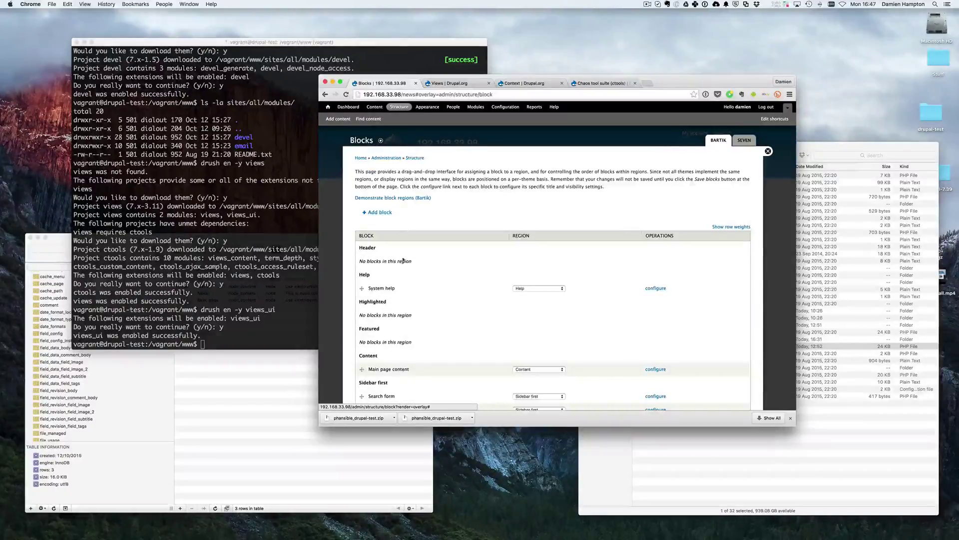
scroll(419, 283, down, 5)
scroll(406, 283, down, 1)
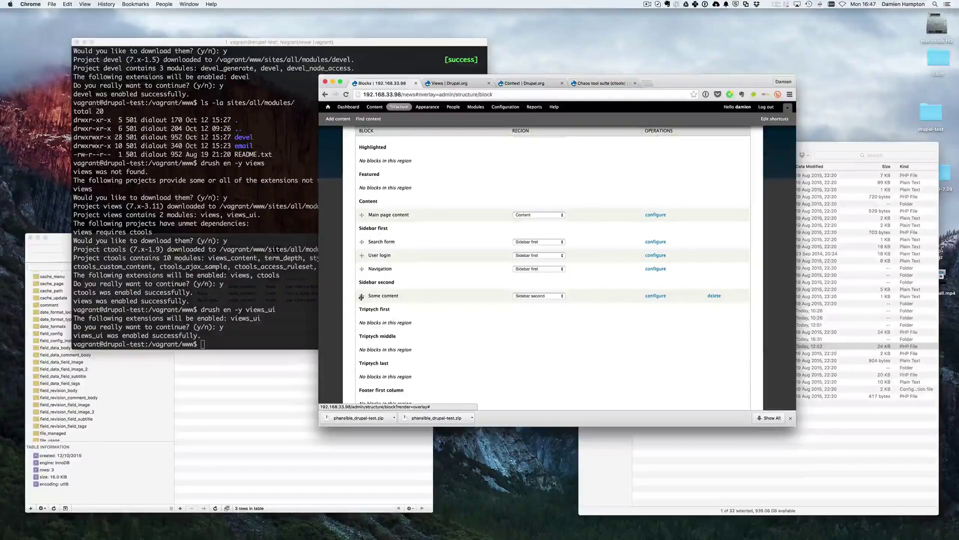
drag(361, 295, 362, 202)
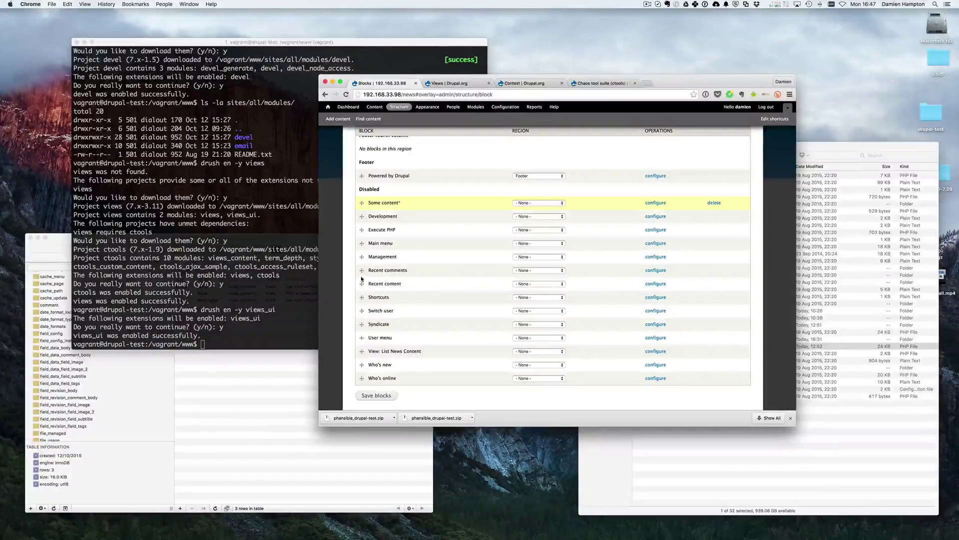
scroll(362, 278, up, 3)
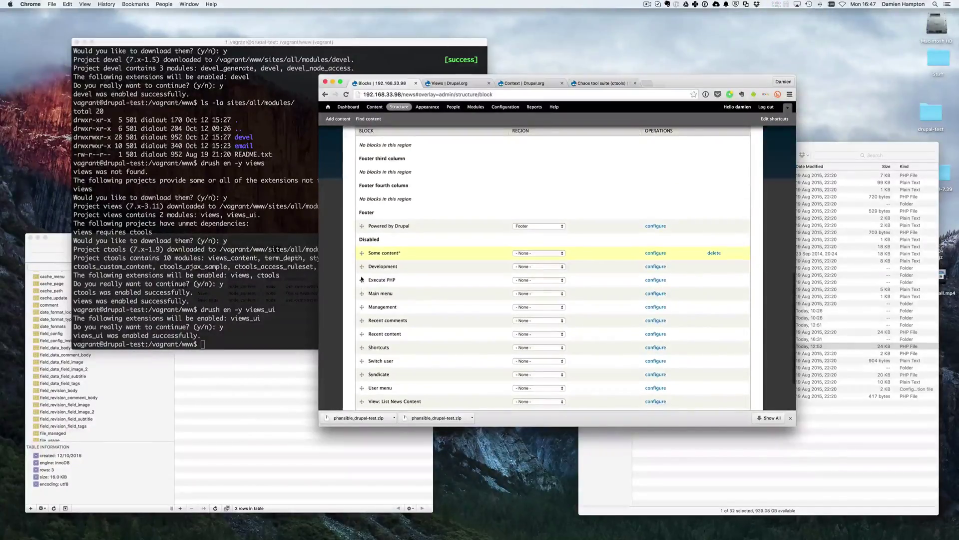
Step: Move the View: List News Content block from Disabled to the Sidebar second region and save the block layout
scroll(384, 296, up, 15)
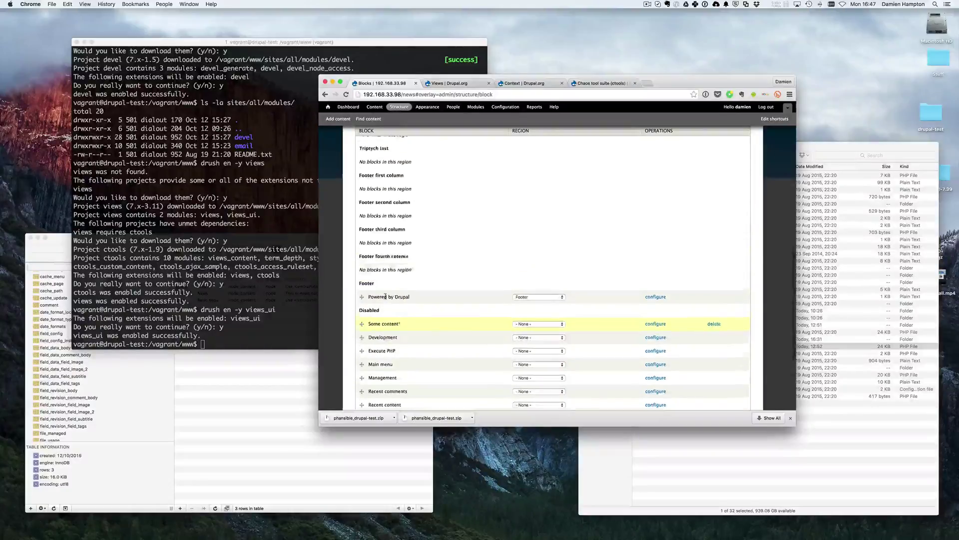
scroll(385, 296, down, 20)
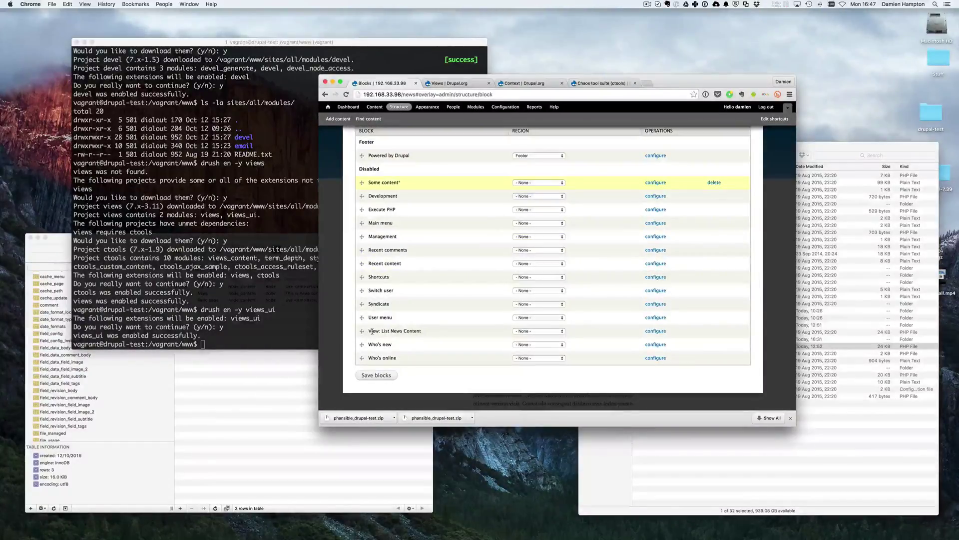
drag(361, 331, 362, 150)
scroll(350, 240, up, 5)
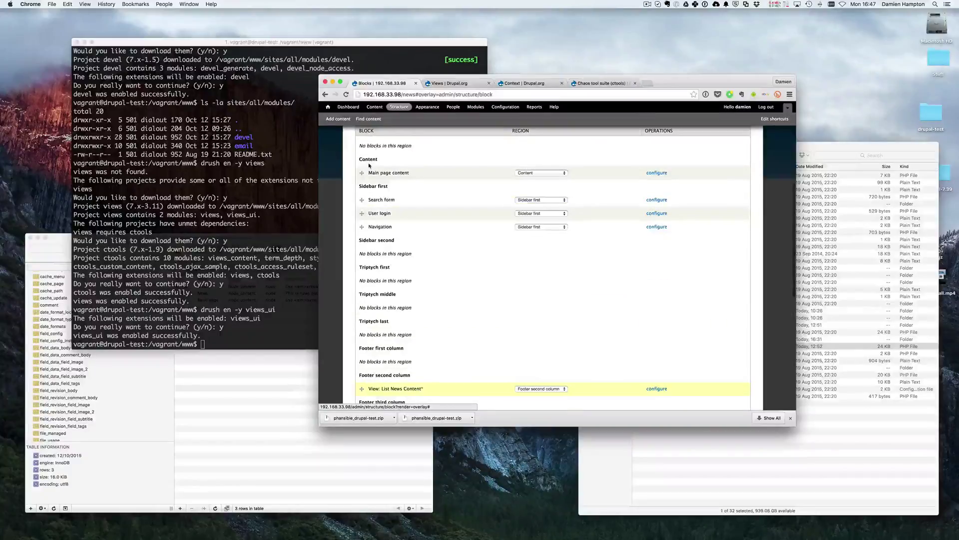
drag(358, 367, 367, 232)
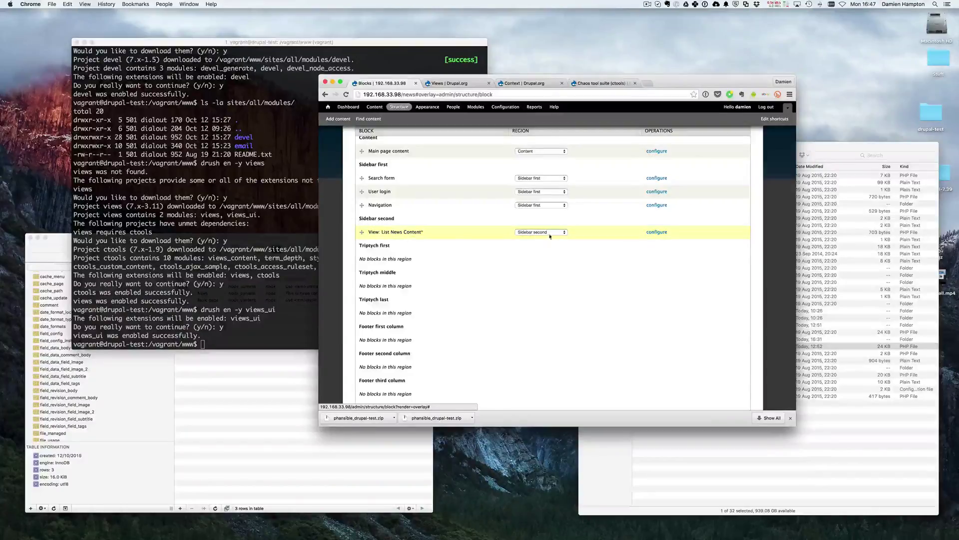
scroll(499, 236, down, 10)
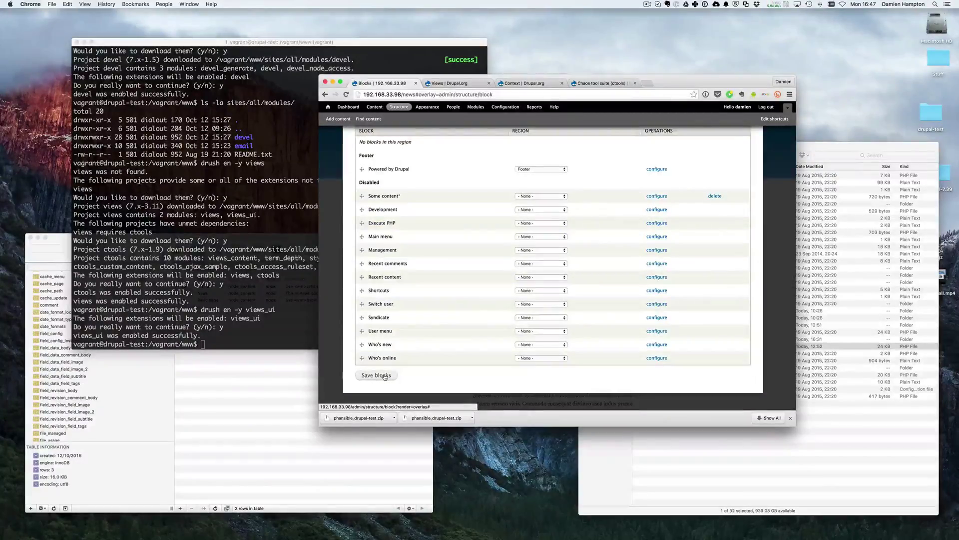
click(384, 375)
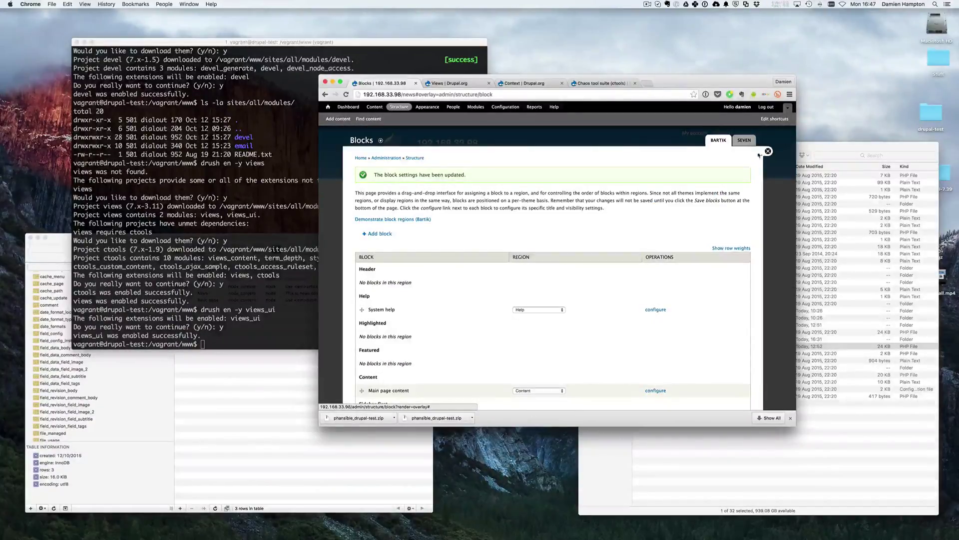
Step: Return to the News page and review the News Block in the second sidebar alongside the main news listing
click(768, 151)
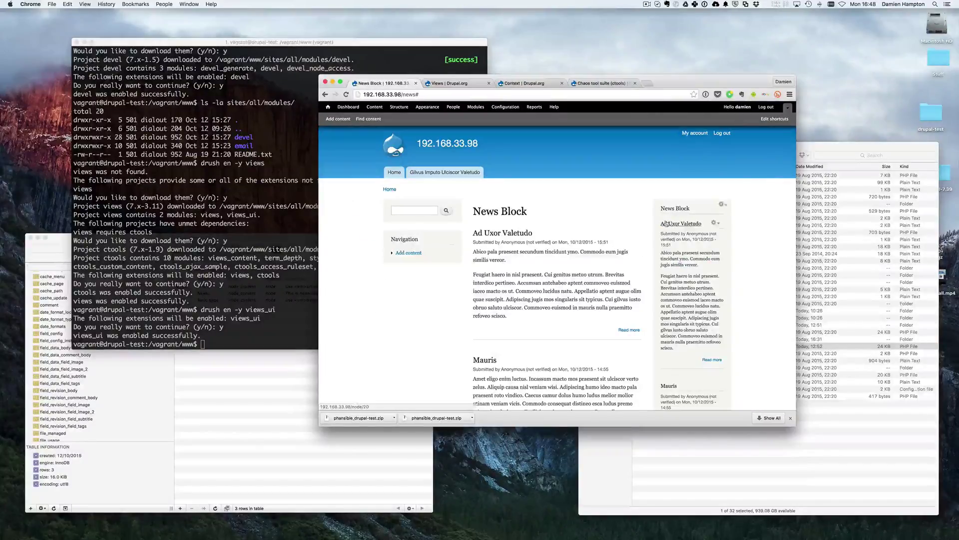
scroll(666, 223, down, 10)
scroll(666, 223, up, 10)
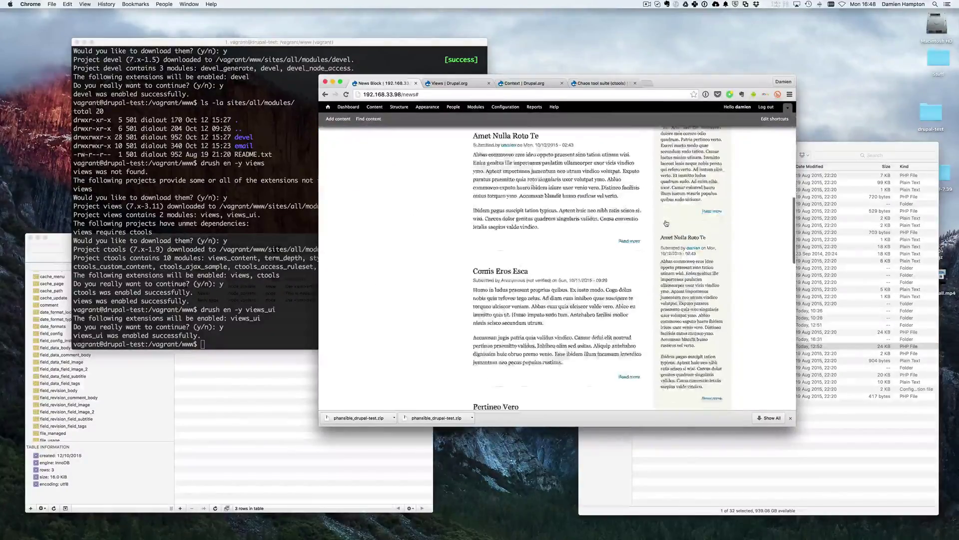
scroll(662, 295, down, 4)
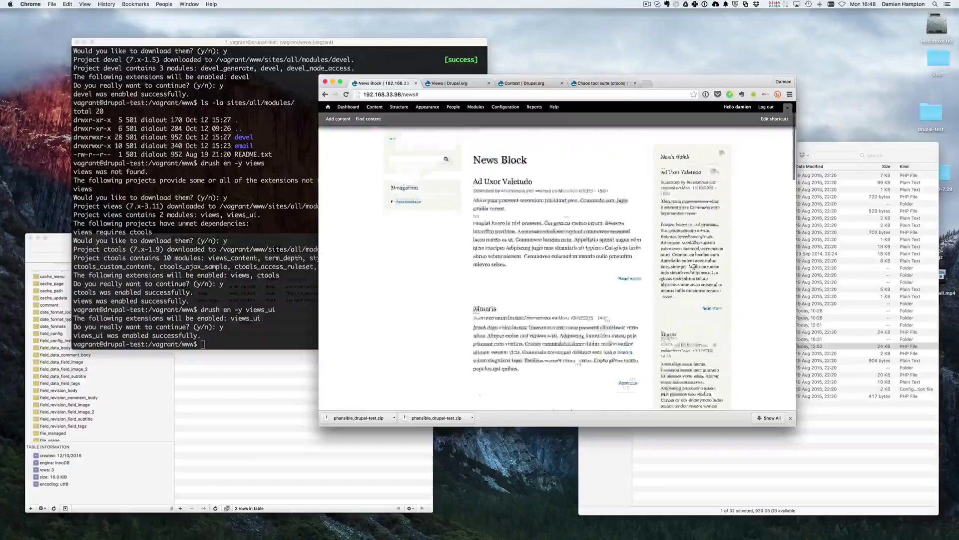
scroll(662, 295, up, 4)
Step: Edit the News Block's view and set its row style to Fields for this block only, accepting the default row style options
click(722, 204)
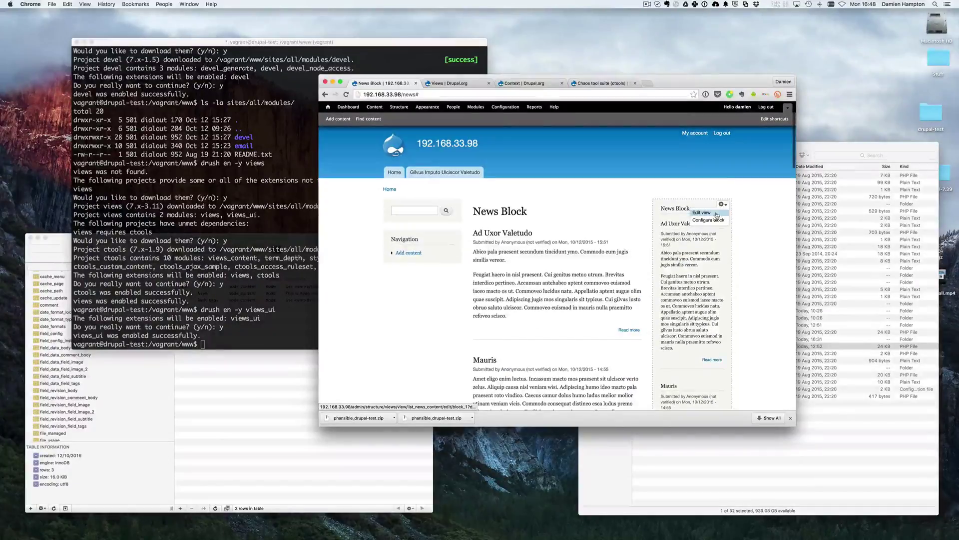
click(710, 215)
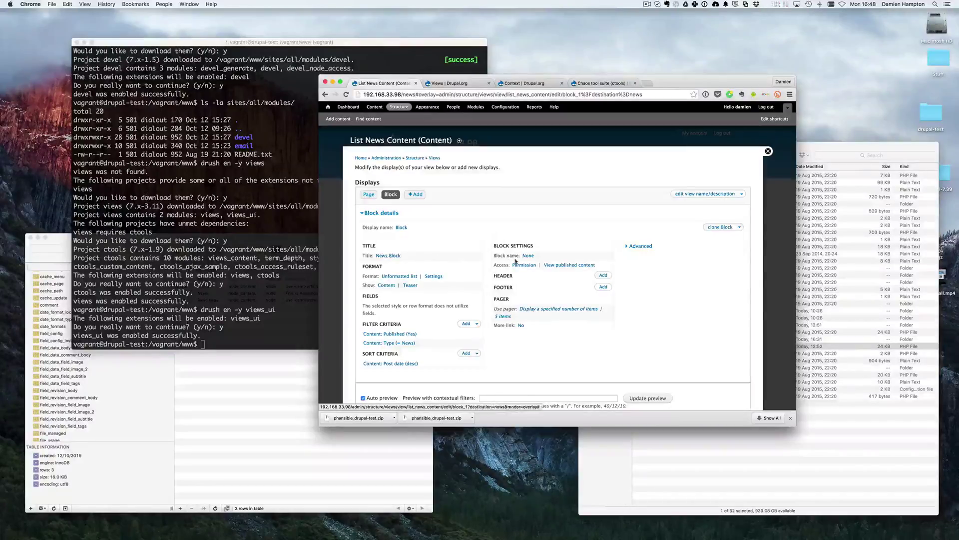
click(386, 285)
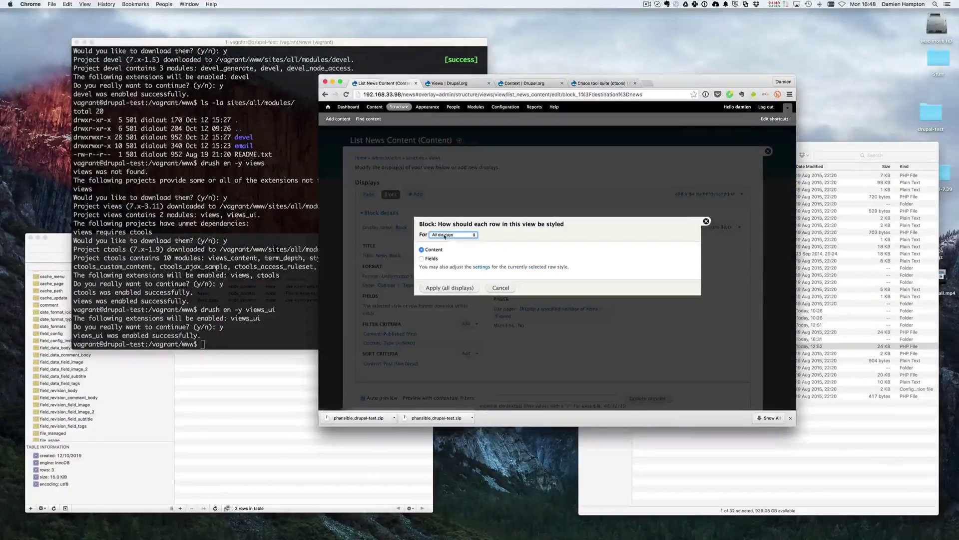
click(453, 234)
click(450, 243)
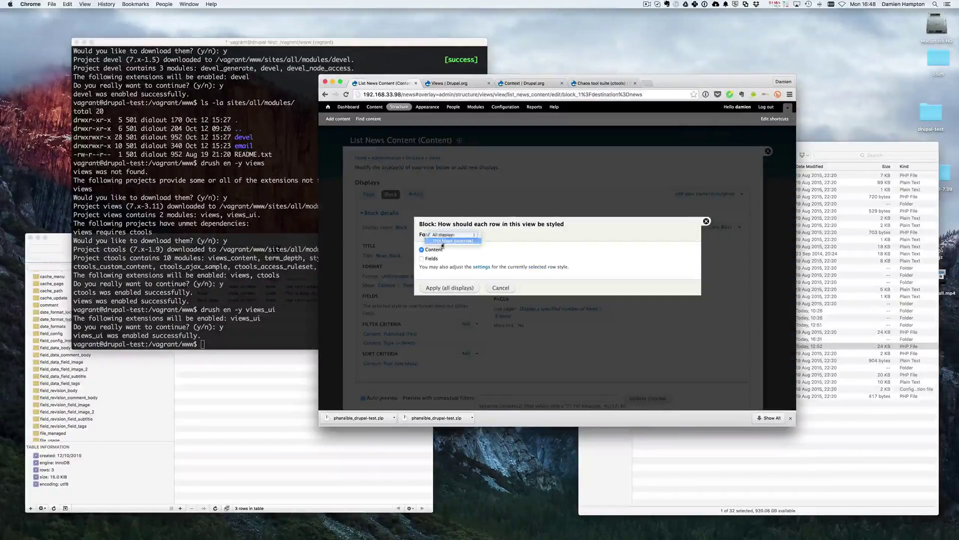
click(449, 288)
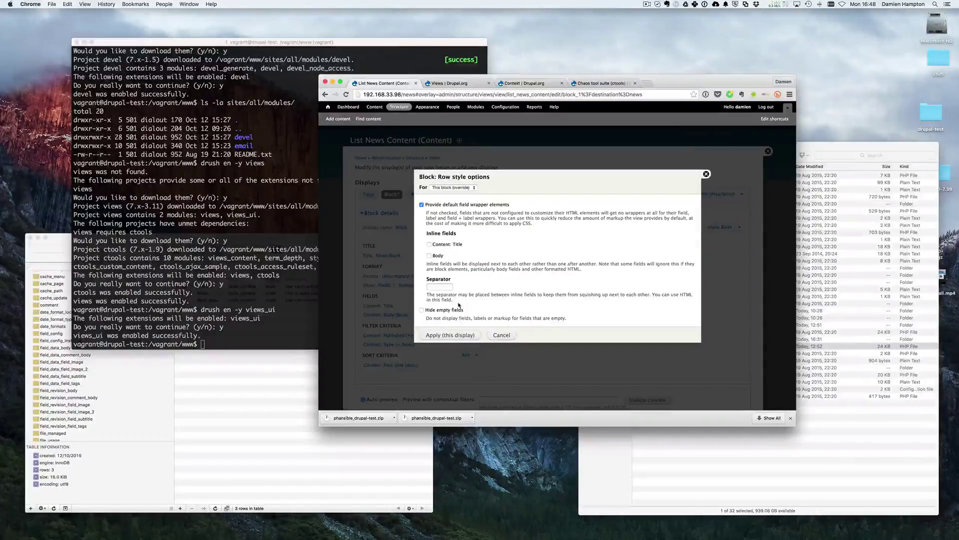
click(444, 335)
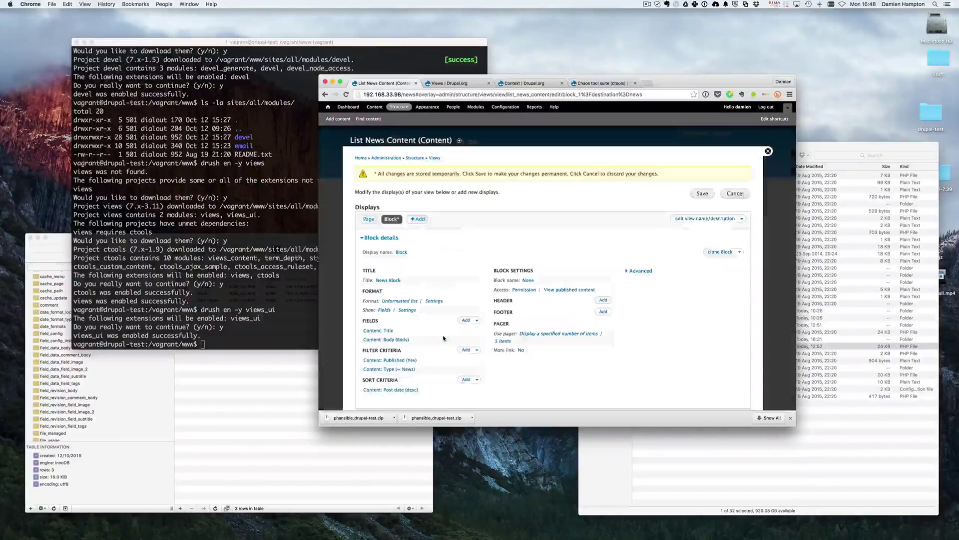
Step: Remove the Content: Body field from the Block display and save the view after comparing the Page and Block displays
click(390, 340)
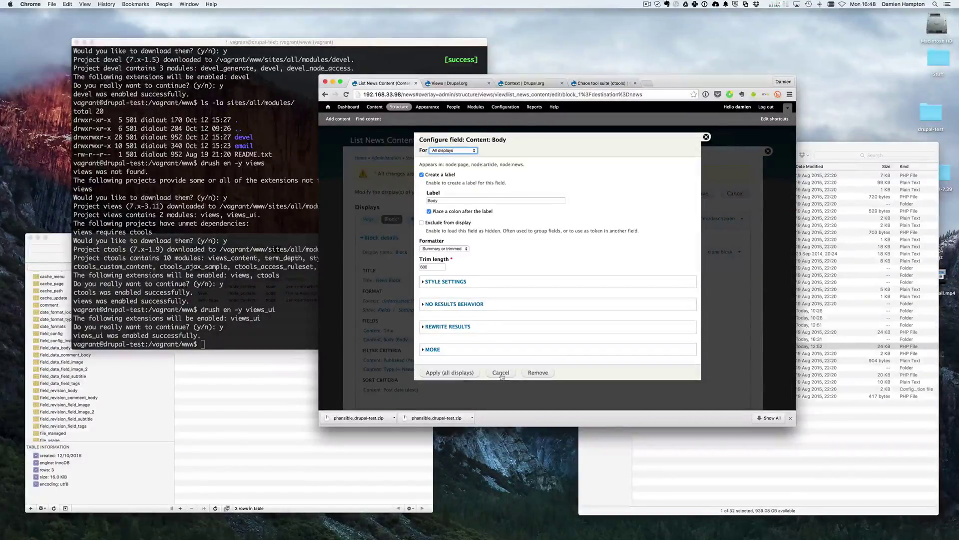
click(538, 372)
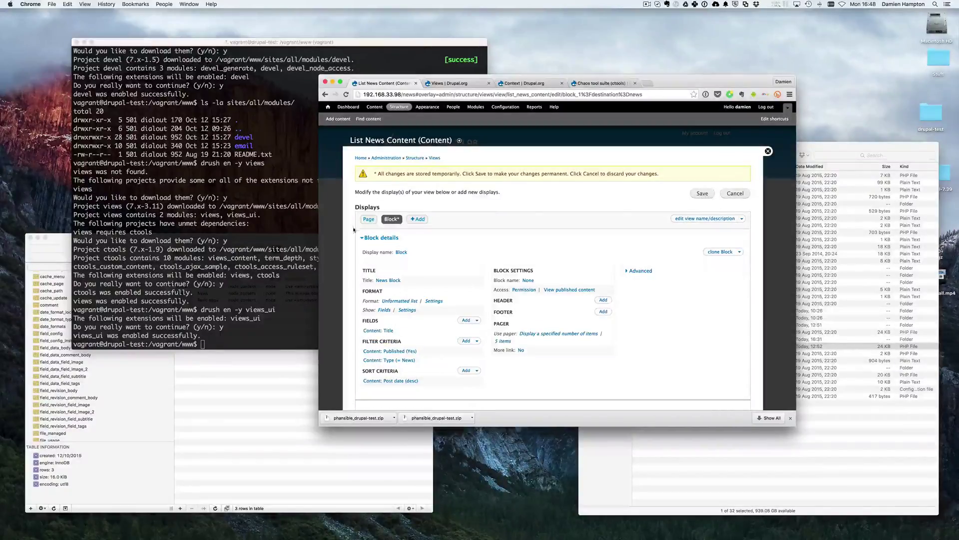
click(369, 219)
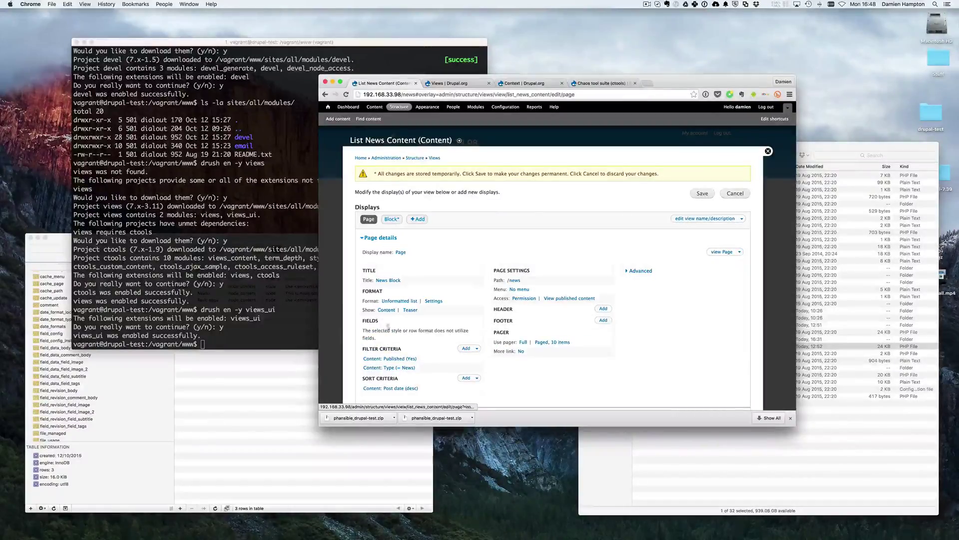
click(392, 219)
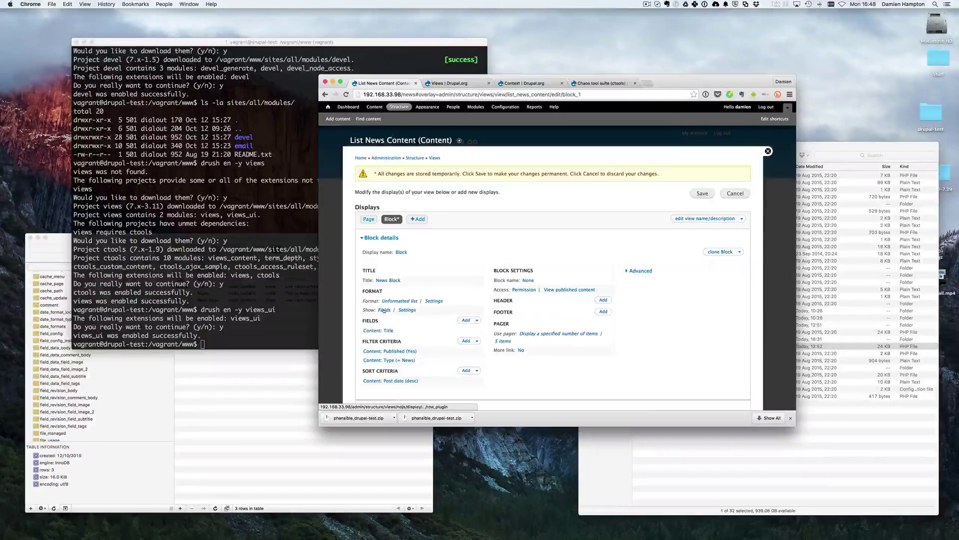
click(368, 219)
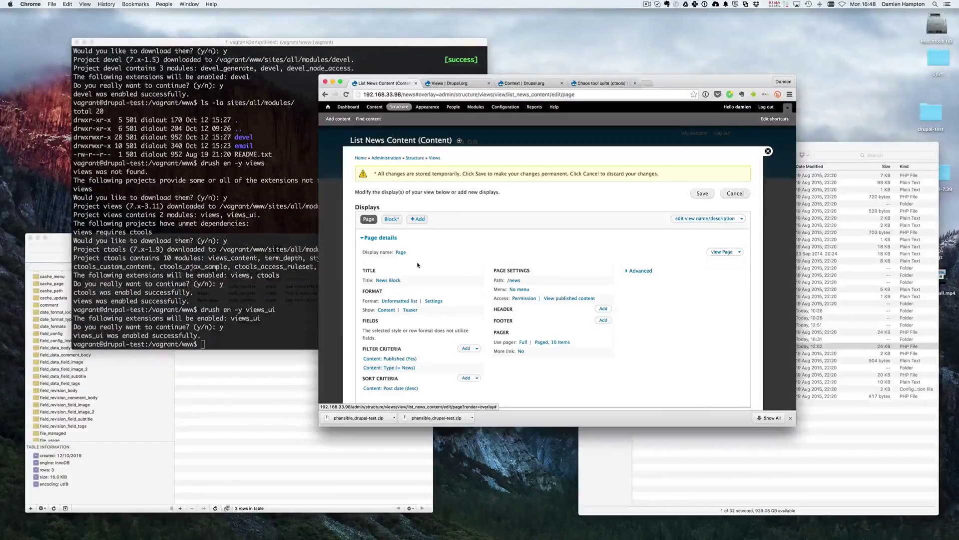
click(703, 194)
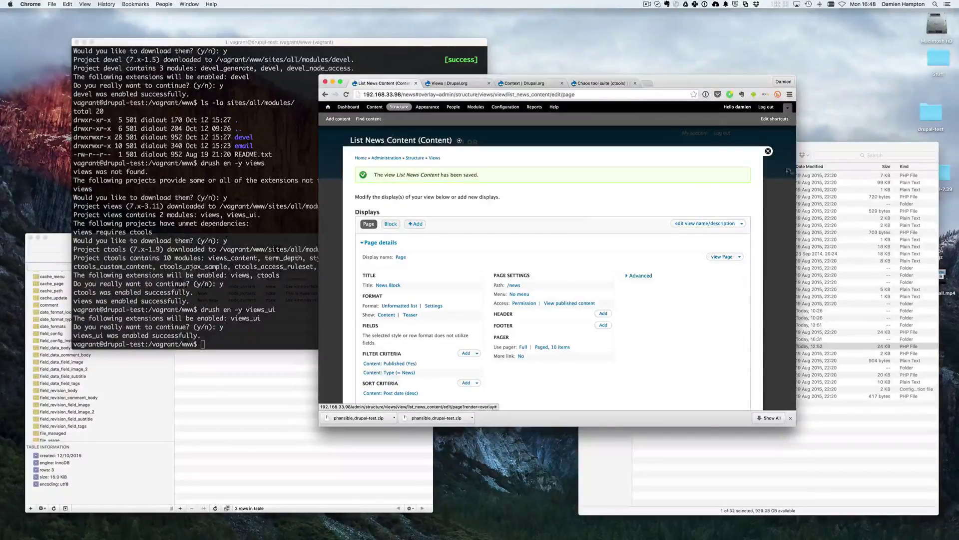
Step: Return to the News page to check the News Block's list of titles and view the Ad Uxor Valetudo article
click(768, 151)
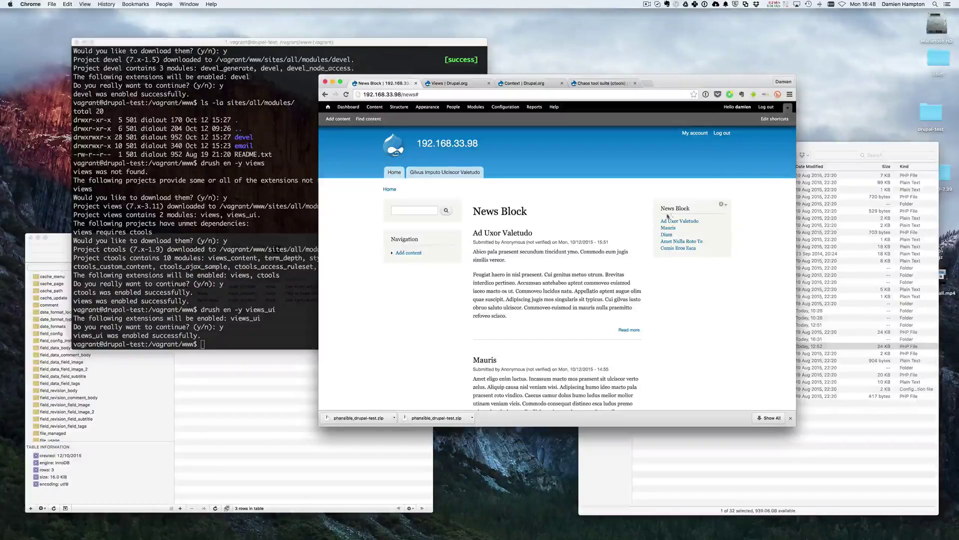
click(504, 233)
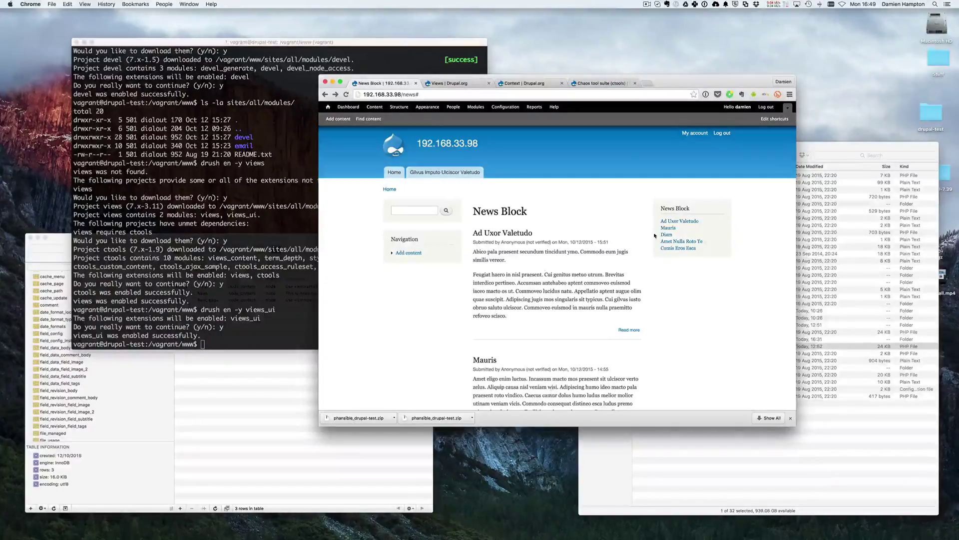
scroll(595, 165, down, 1)
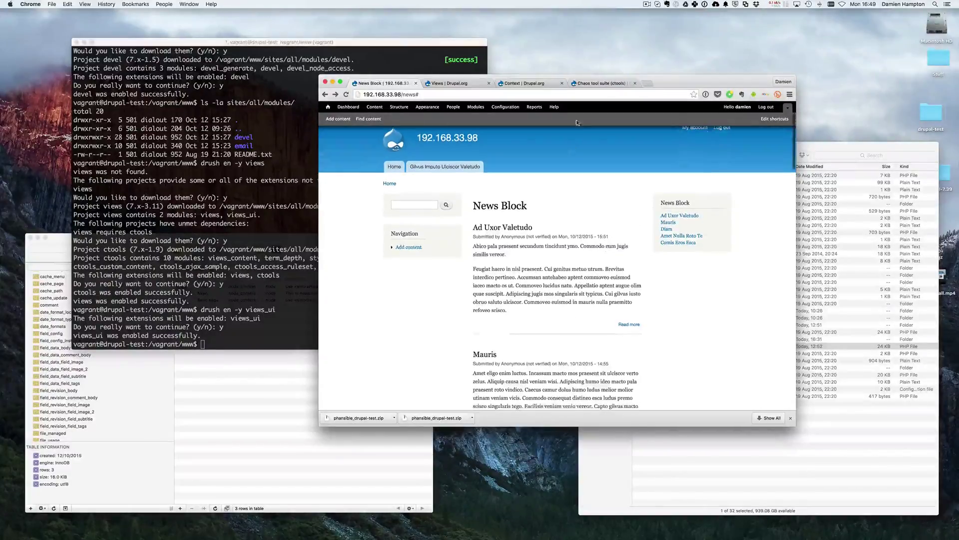
Step: Look at the Context module's project page on Drupal.org and return to the News page
click(538, 83)
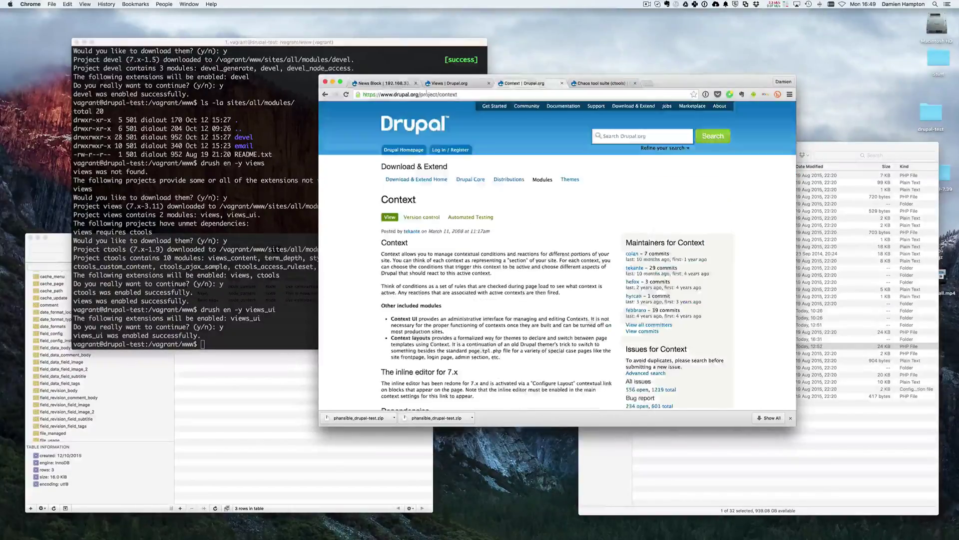
click(393, 84)
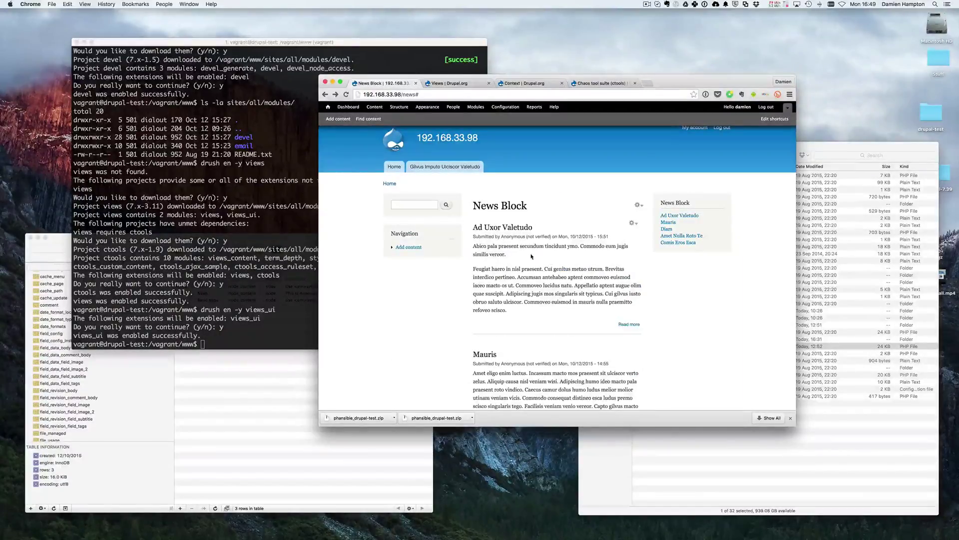
scroll(503, 266, down, 1)
scroll(510, 284, up, 2)
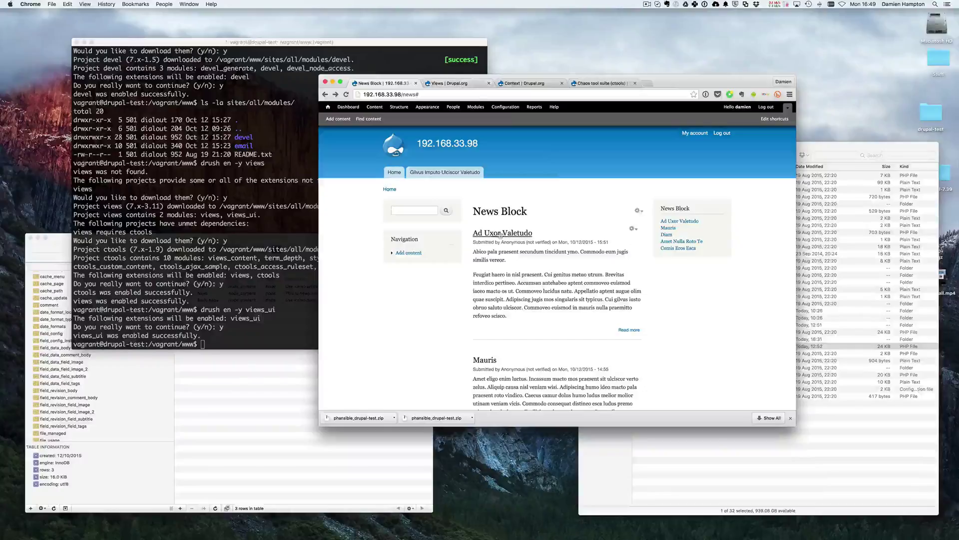
Step: Open the Page display of the List News Content view for editing from the News page
click(638, 211)
click(630, 220)
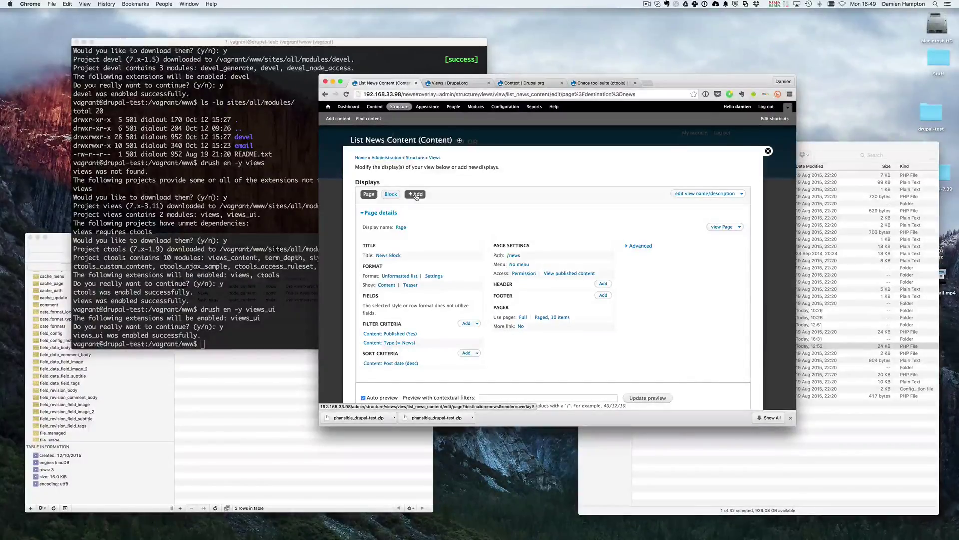
click(252, 234)
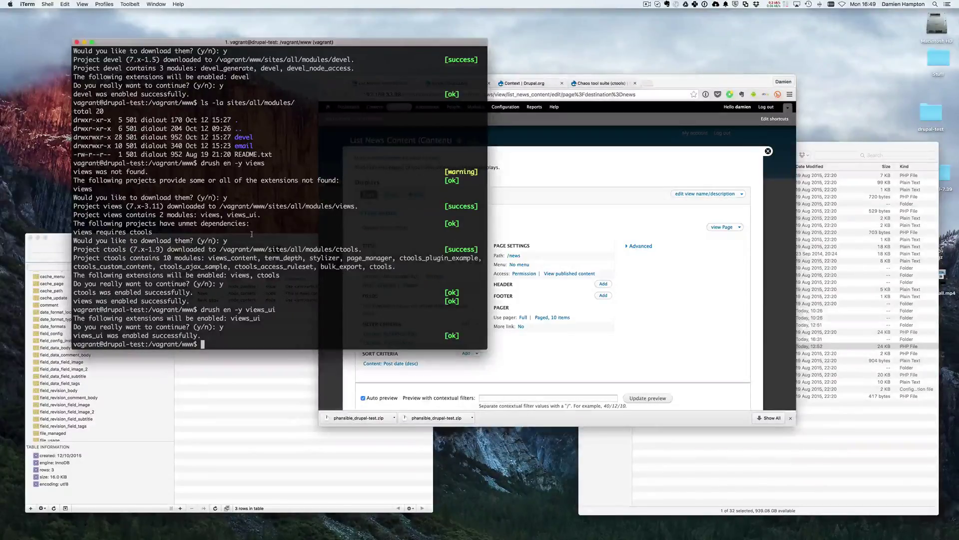
click(690, 164)
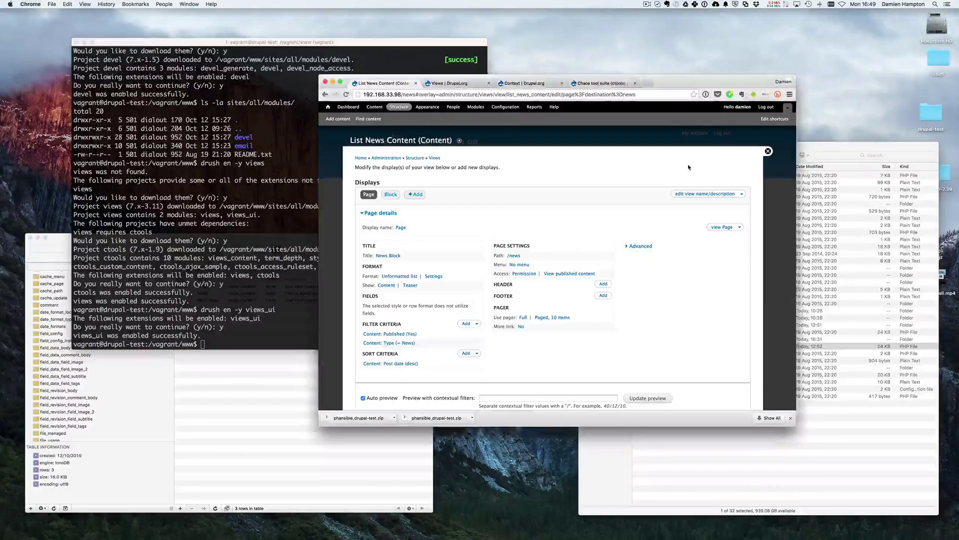
Step: Search the web for "views json" in a new browser tab and review the Views Datasource project page on Drupal.org
key(super+t)
text(views json)
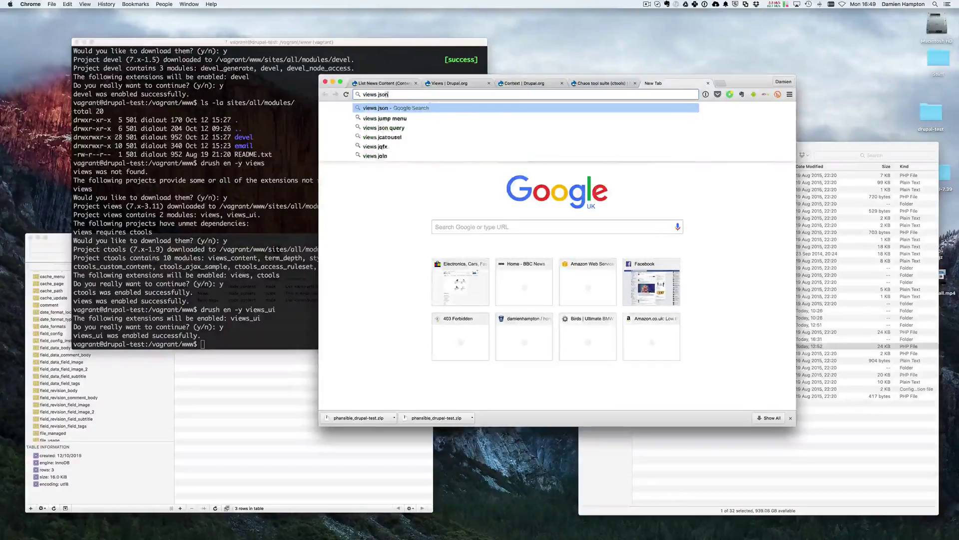
key(Return)
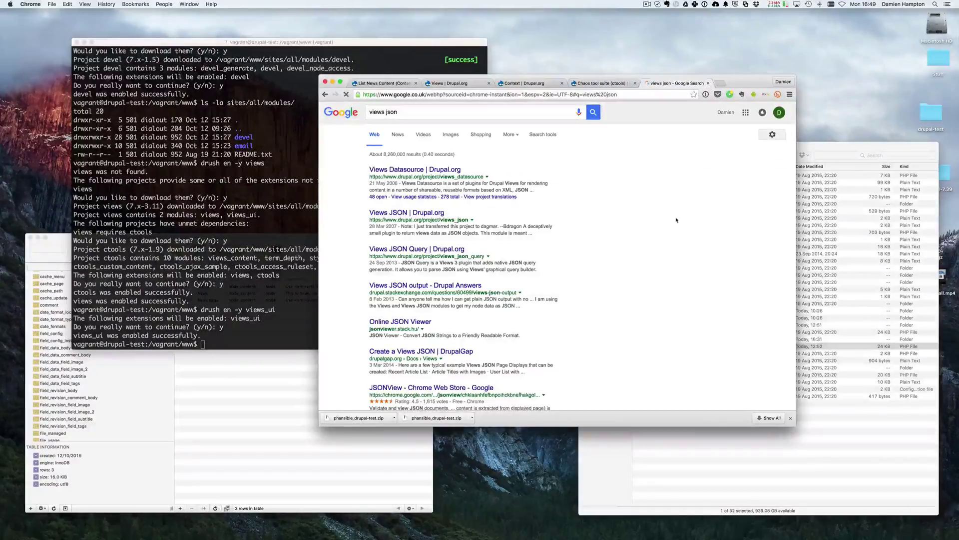
click(443, 170)
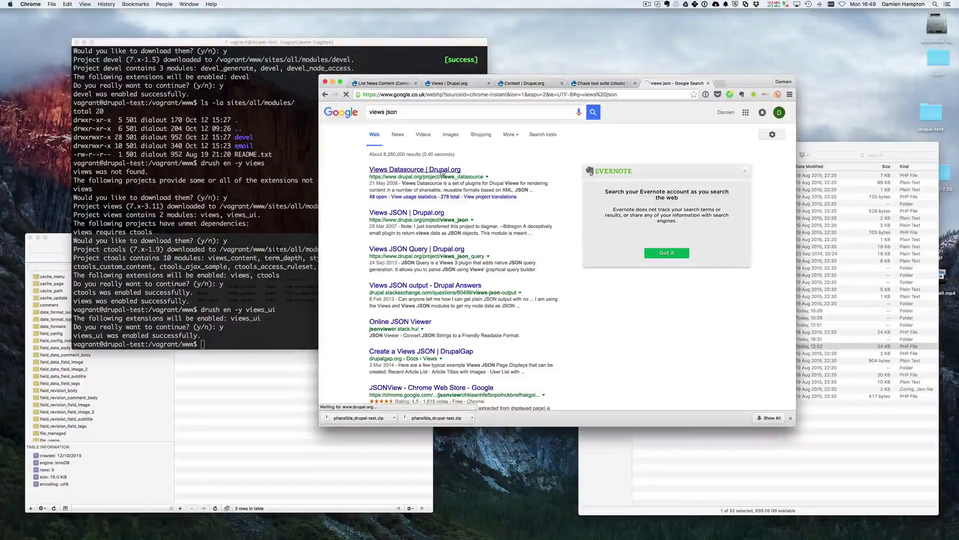
scroll(421, 294, down, 5)
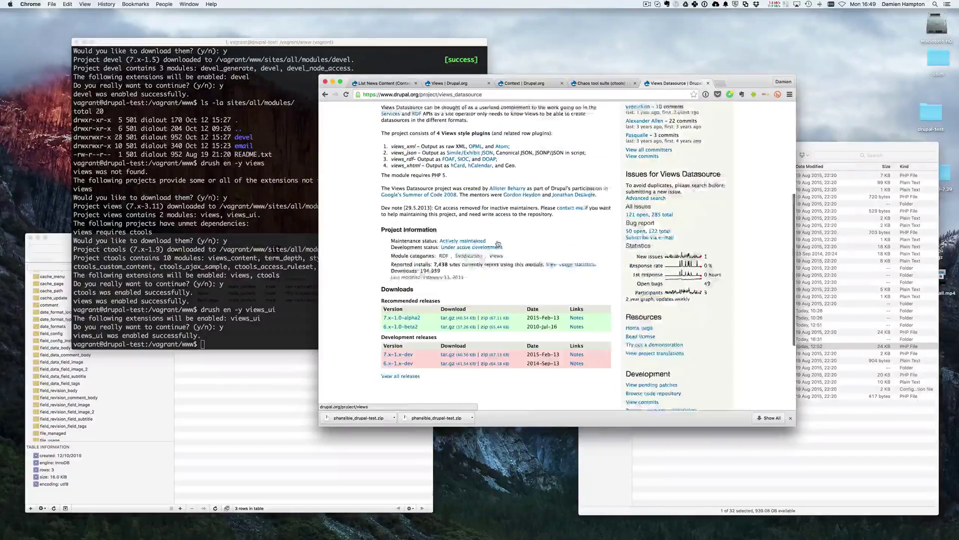
scroll(421, 306, up, 5)
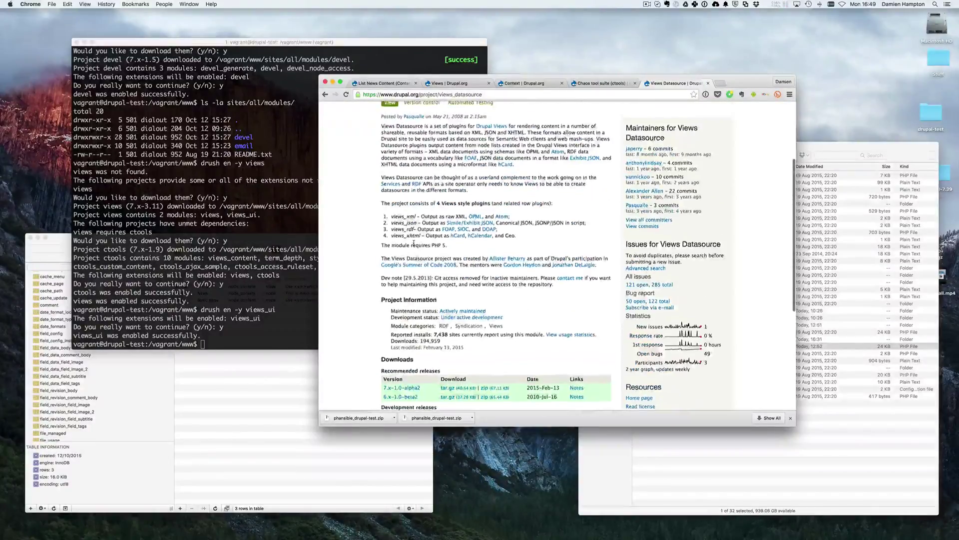
Step: Review the Views JSON project page from the search results and follow its link to the Views Datasource project
key(super+bracketleft)
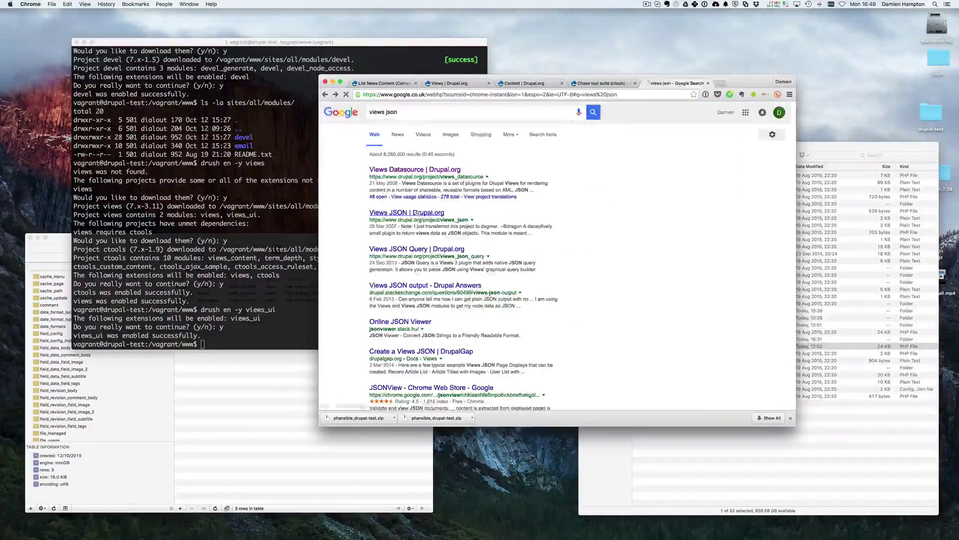
click(432, 213)
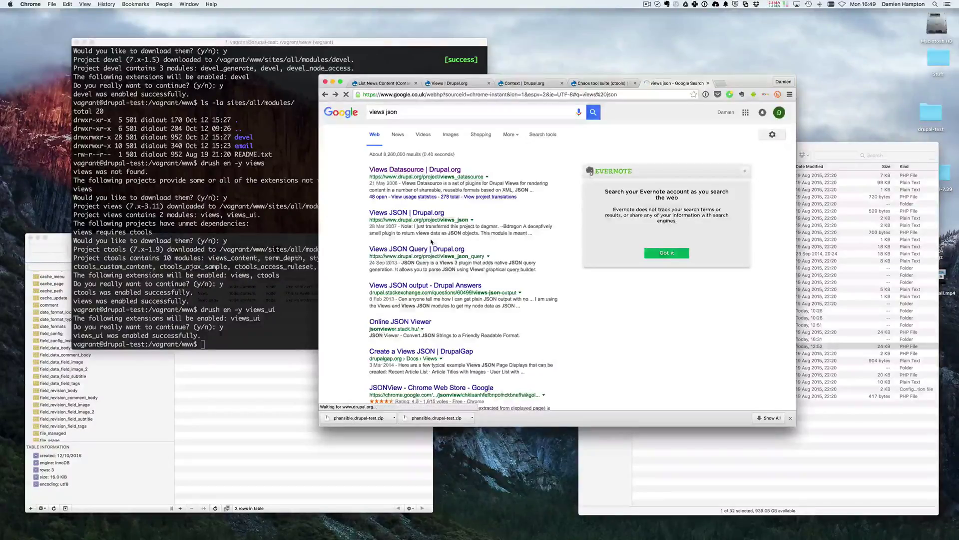
scroll(410, 239, down, 5)
scroll(409, 239, up, 4)
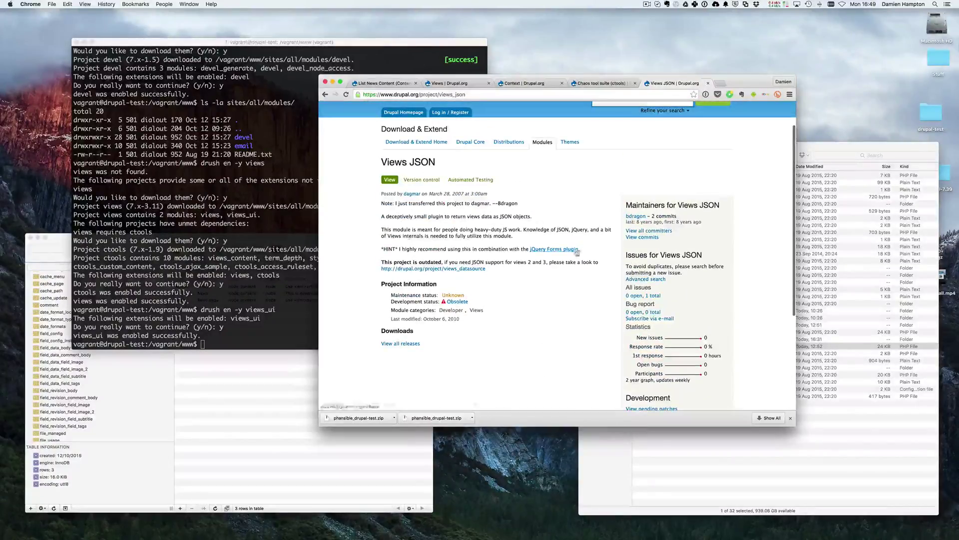
click(452, 269)
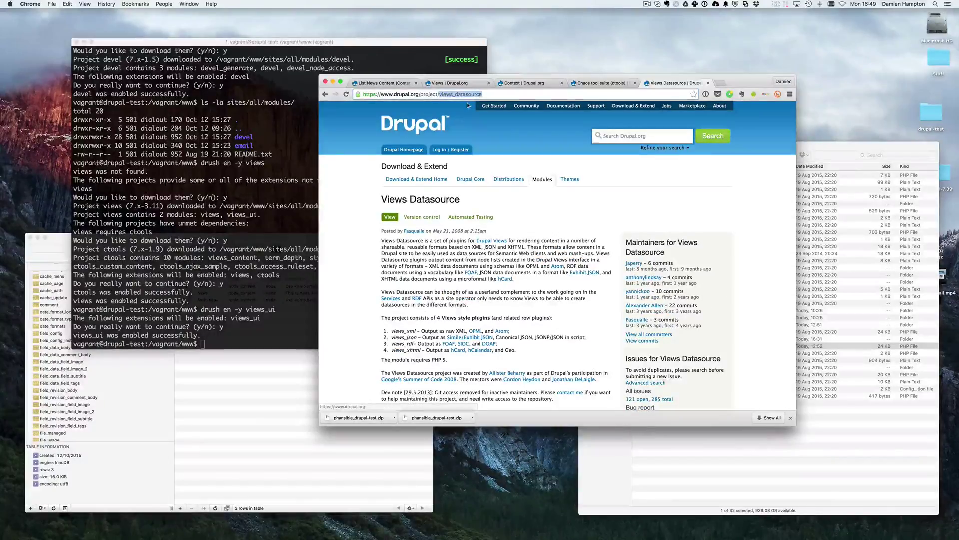
Step: Switch to iTerm, run drush en -y views_datasource and agree to overwrite the existing install location
click(268, 281)
key(Up)
text(views_datasource)
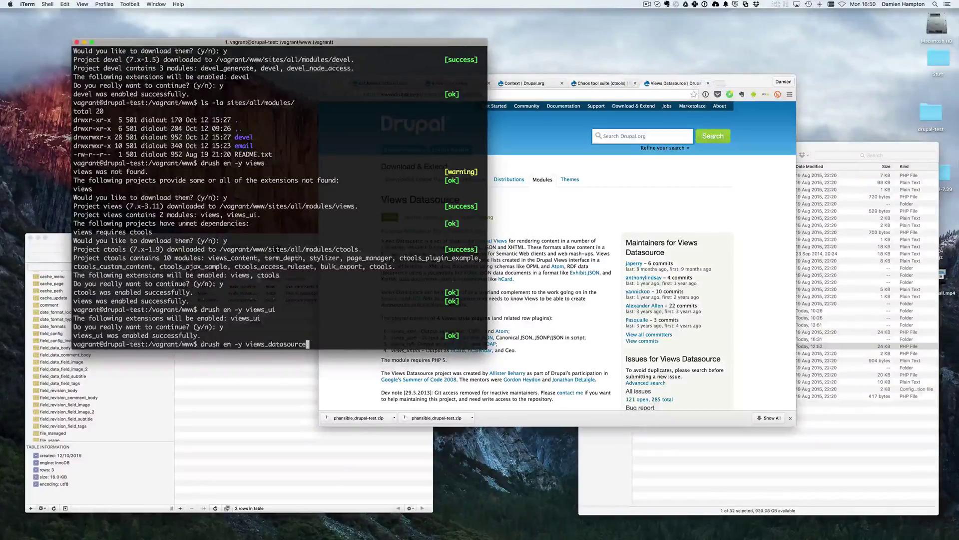
key(Return)
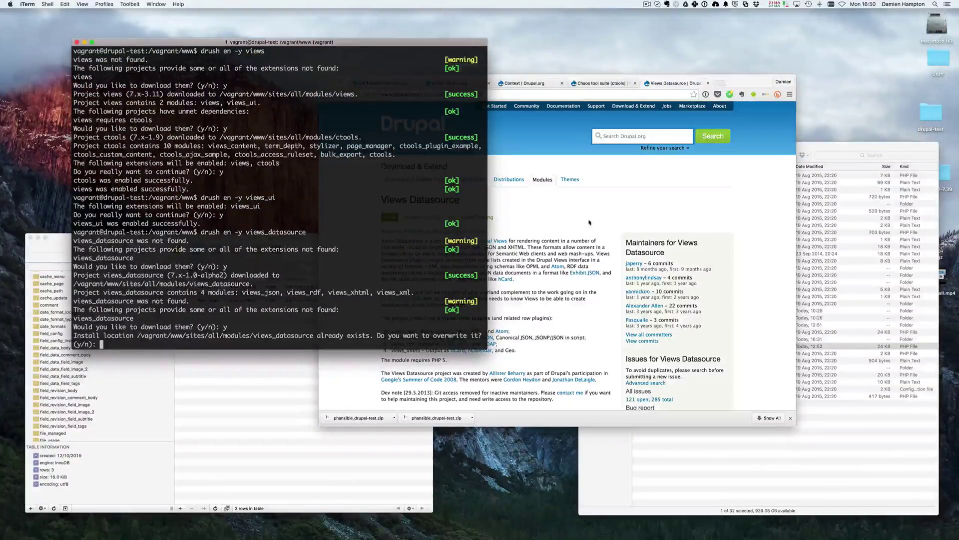
drag(253, 336, 340, 336)
click(340, 336)
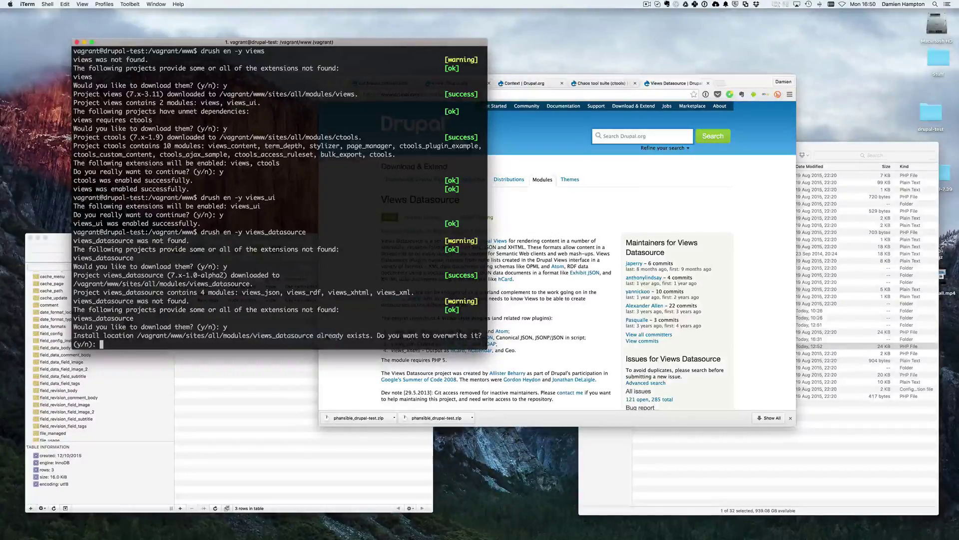
text(y)
key(Return)
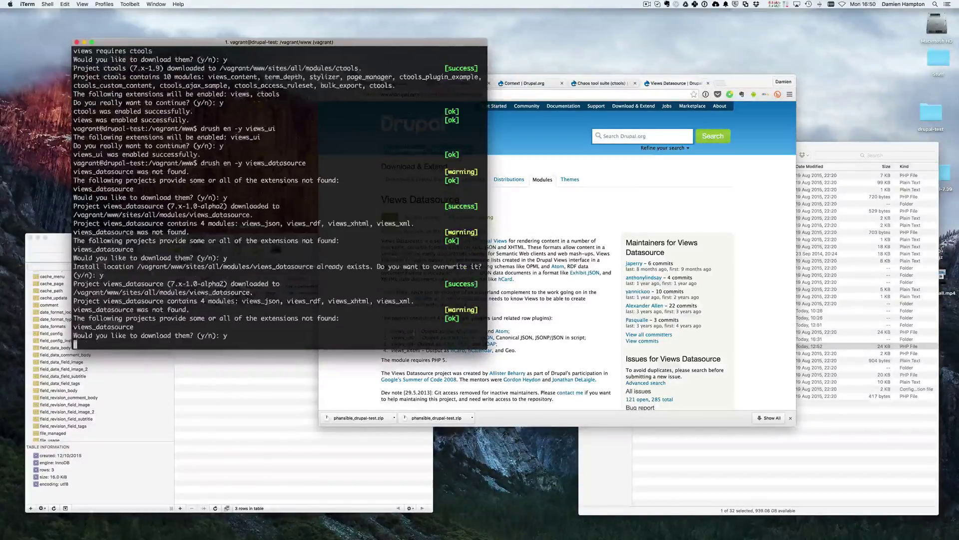
Step: Decline the repeated requests to overwrite the views_datasource folder and abort the drush command
text(n)
key(Return)
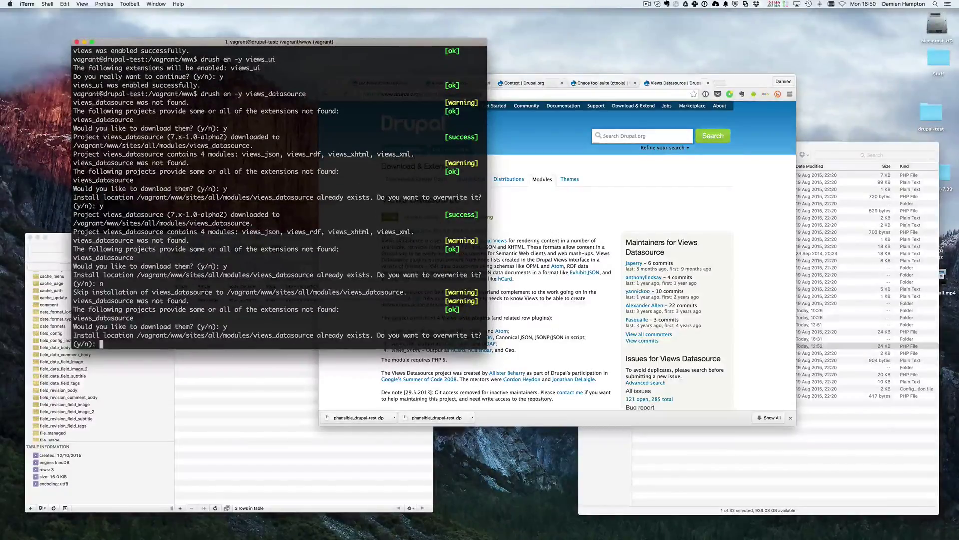
text(n)
key(Return)
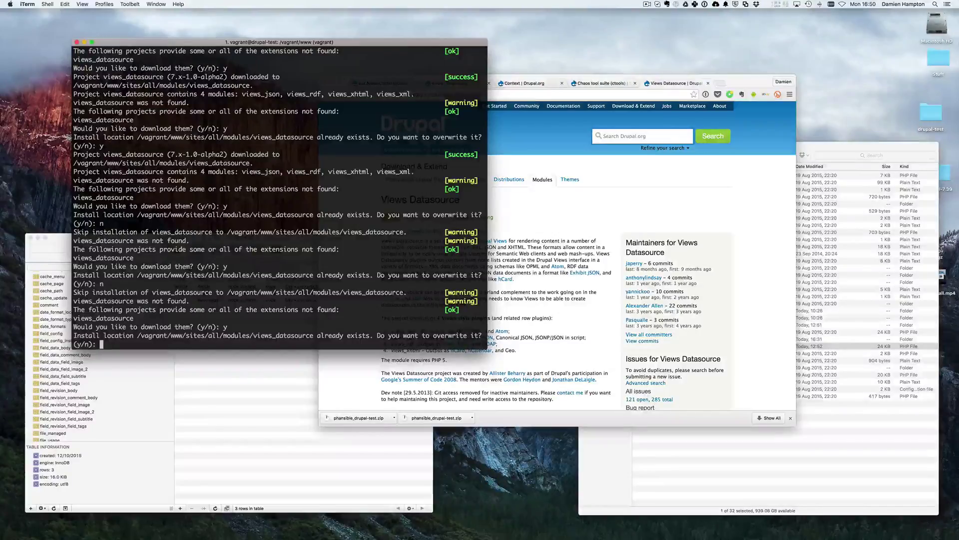
key(ctrl+c)
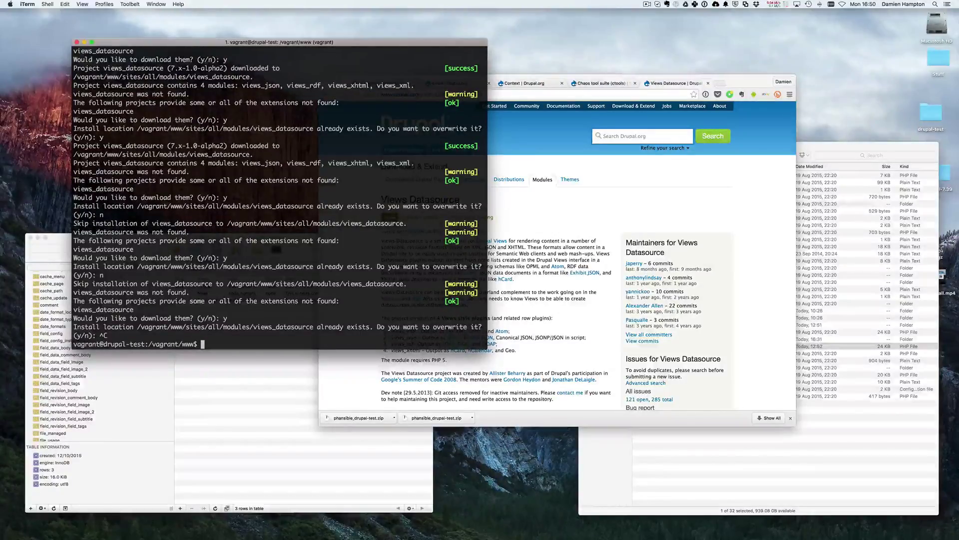
Step: List the contents of sites/all/modules/ to check for the views_datasource folder
key(Up)
key(Up)
key(Up)
key(Up)
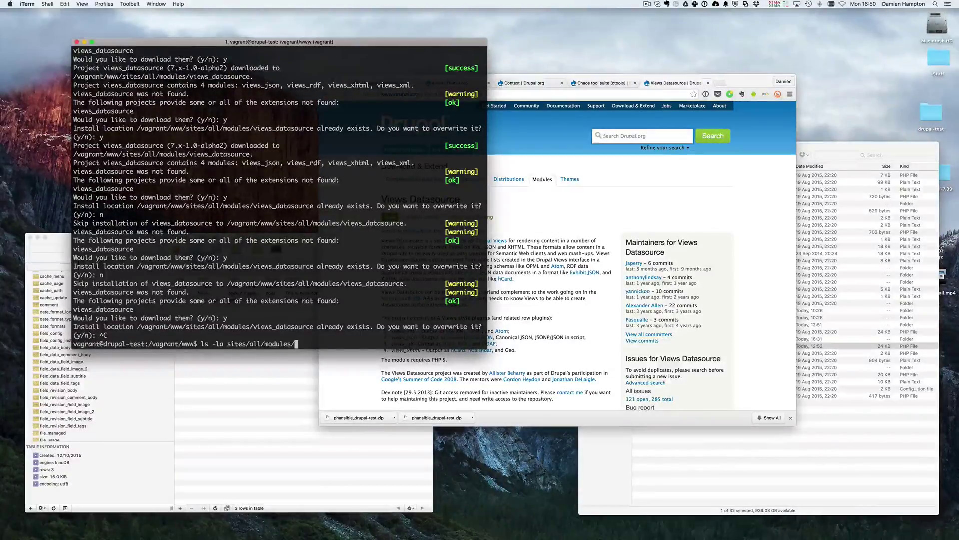
key(Return)
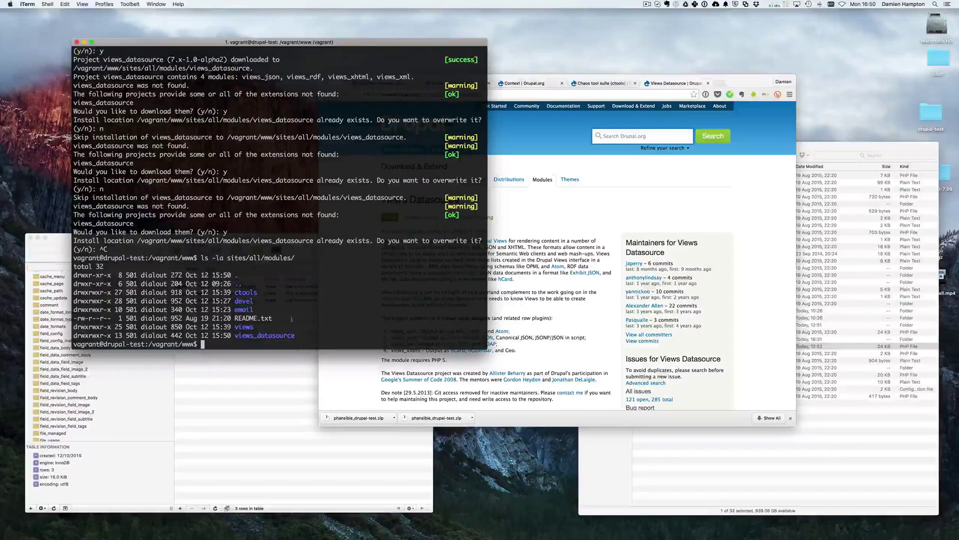
Step: Switch to Chrome, add a second Page display to the List News Content view and name it Page (JSON)
click(579, 265)
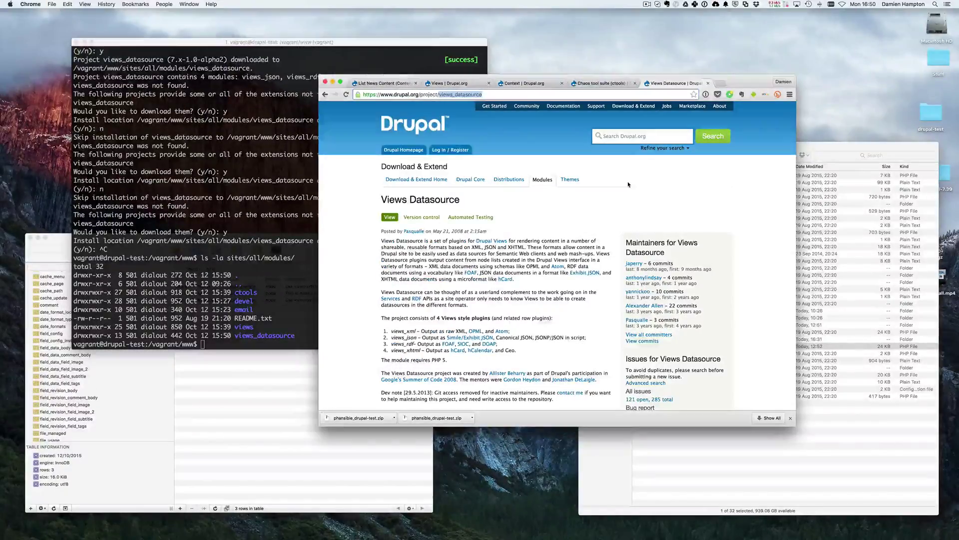
key(ctrl+shift+Tab)
key(ctrl+shift+Tab)
key(ctrl+shift+Tab)
key(ctrl+shift+Tab)
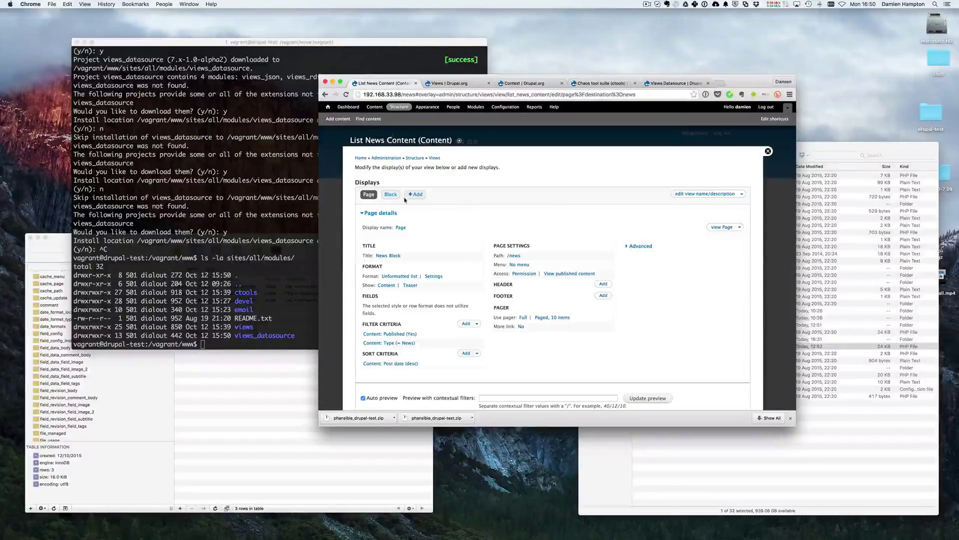
click(415, 194)
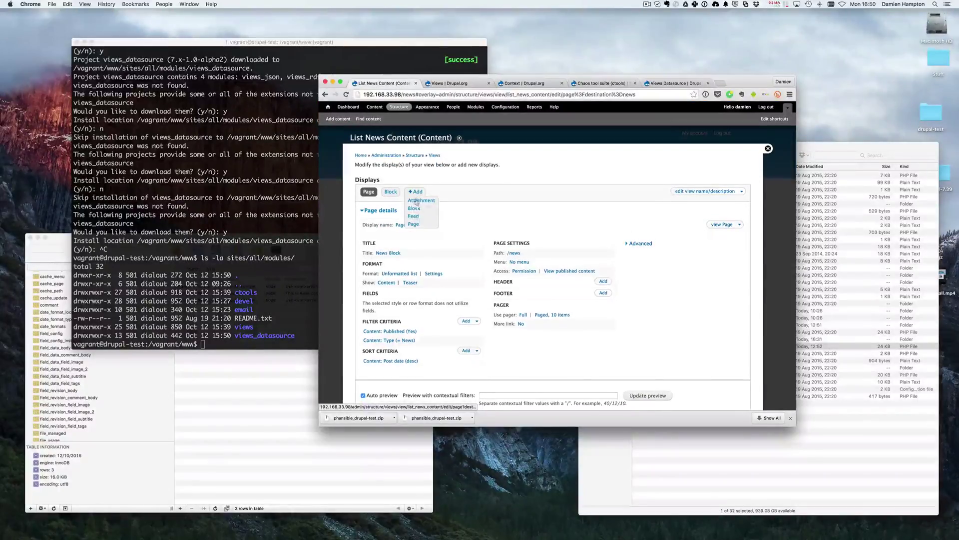
click(415, 223)
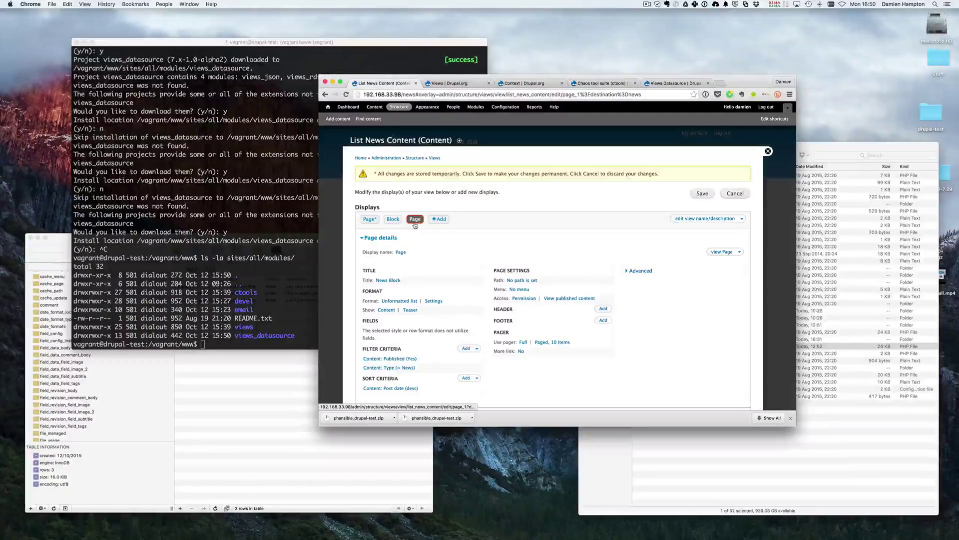
click(402, 252)
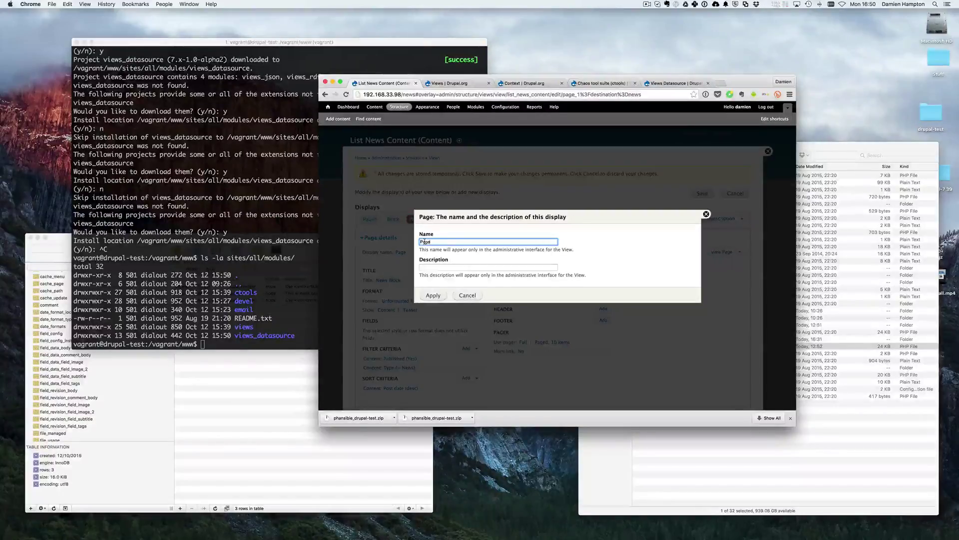
text((JSON))
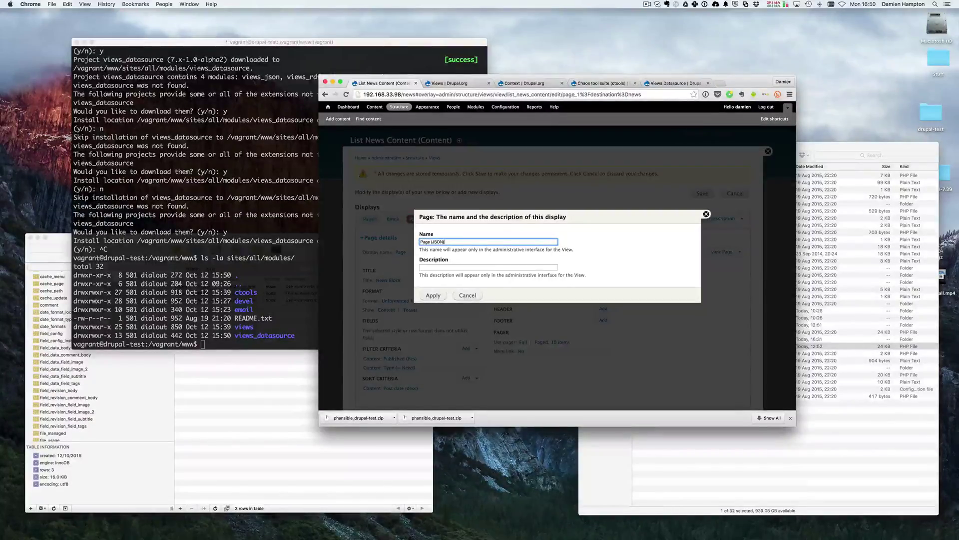
click(432, 295)
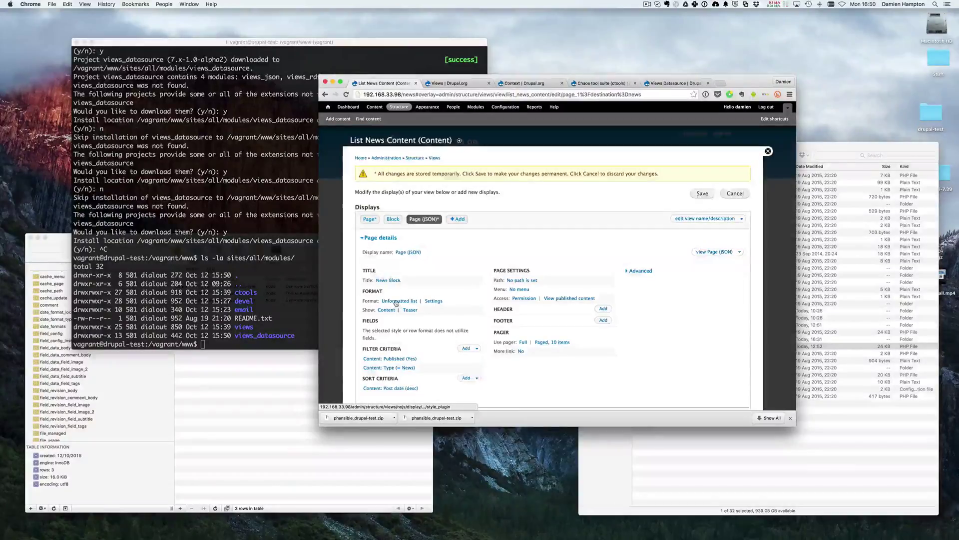
Step: Check the available format styles for the Page (JSON) display and leave the format as it is
scroll(398, 302, down, 2)
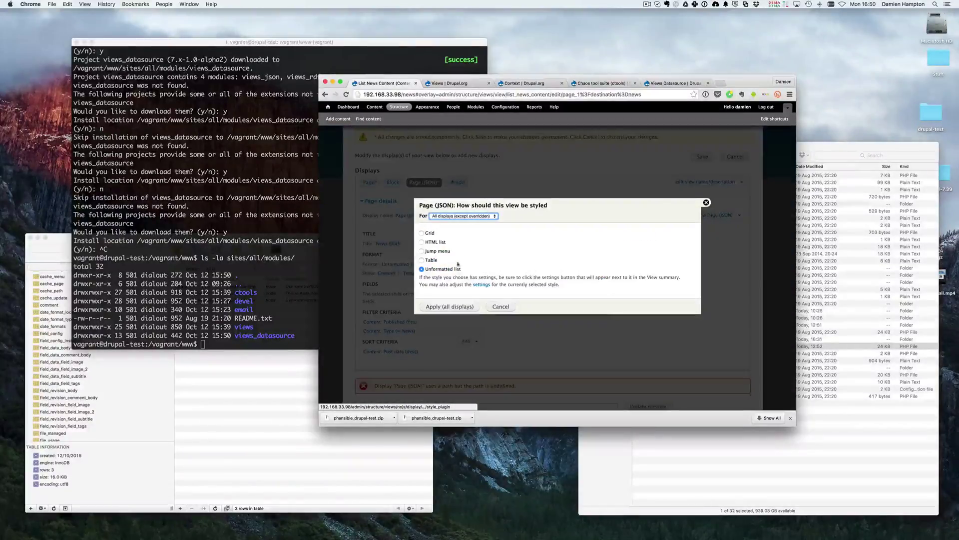
click(501, 306)
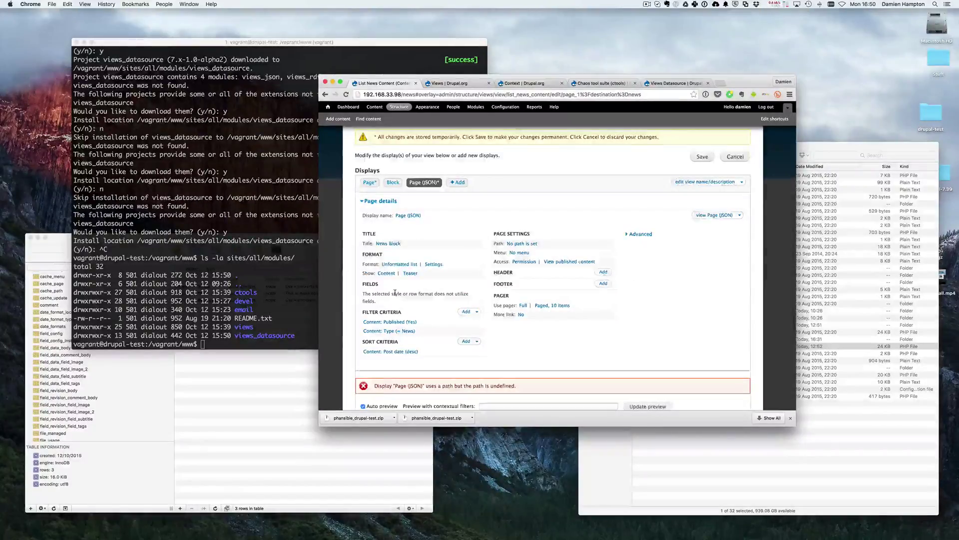
scroll(515, 249, up, 2)
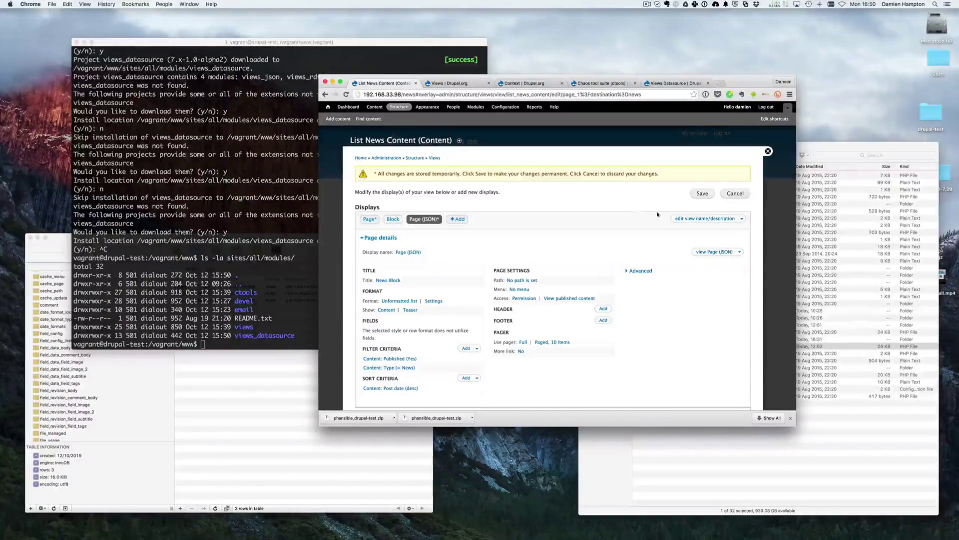
Step: Set the path of the Page (JSON) display to news.json and save the view
click(701, 194)
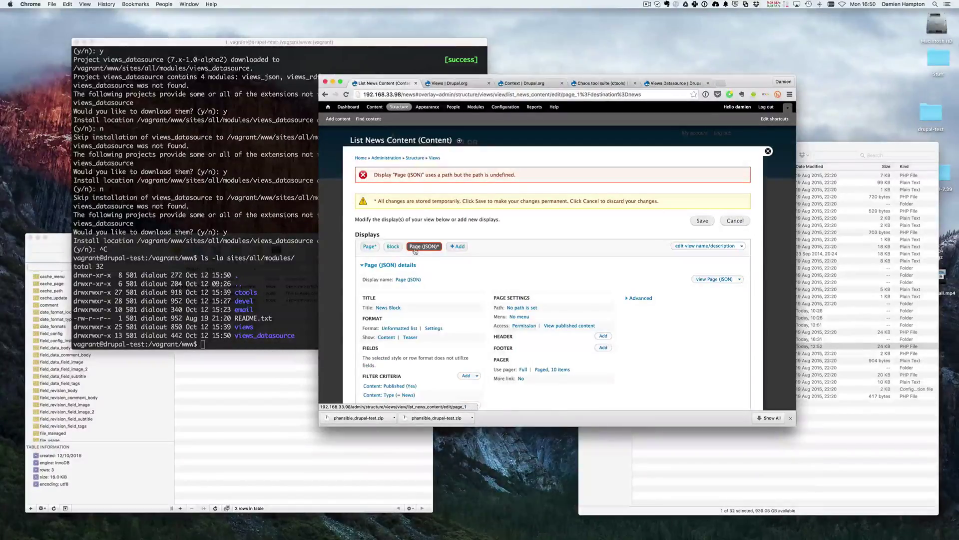
scroll(405, 284, down, 5)
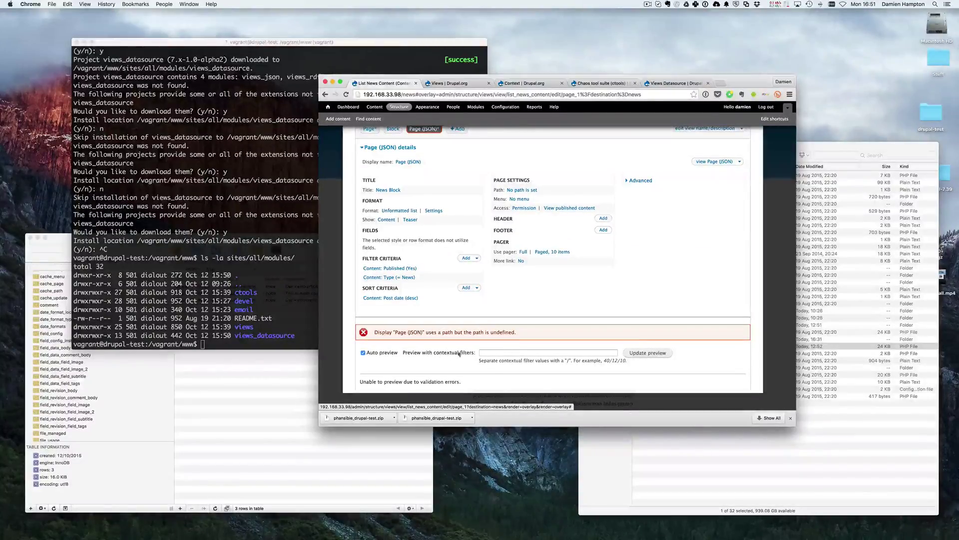
scroll(483, 297, up, 2)
click(523, 231)
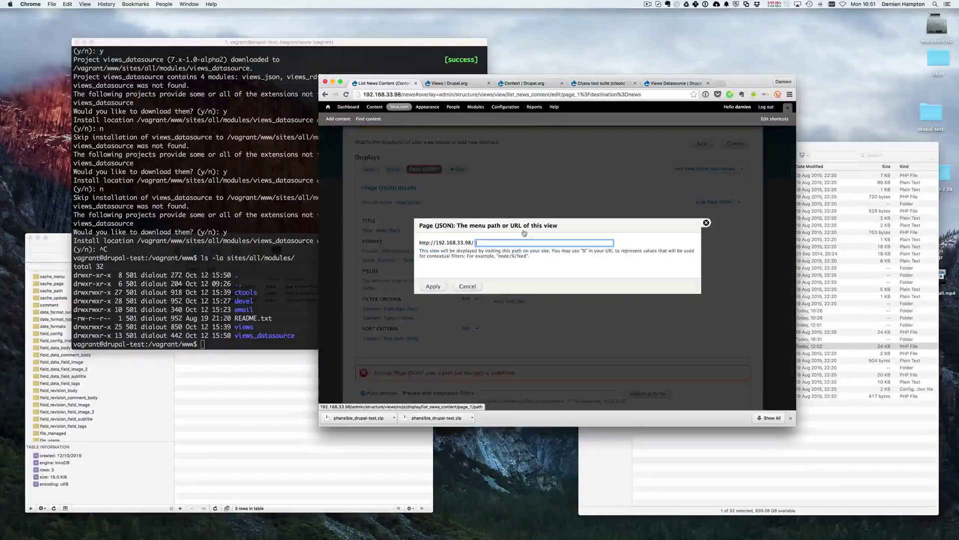
text(news.)
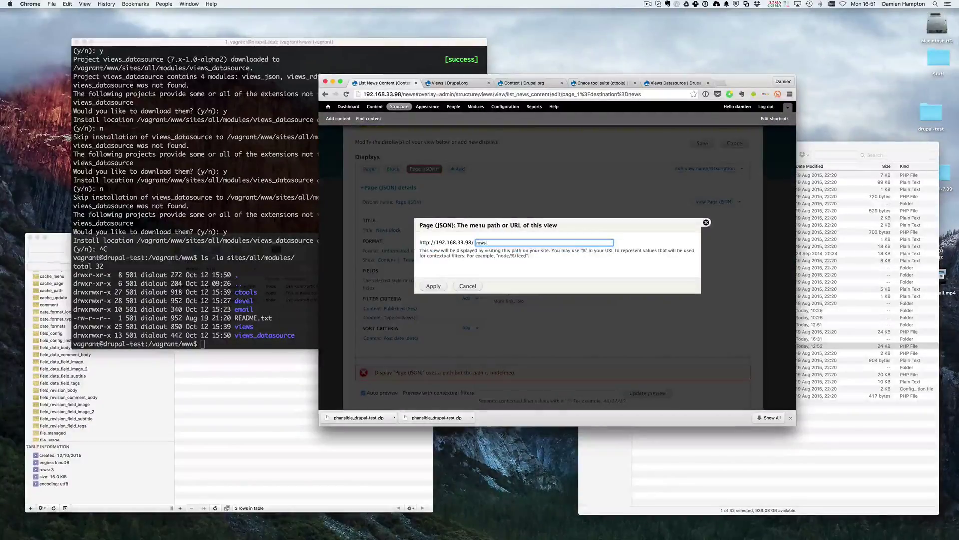
text(json)
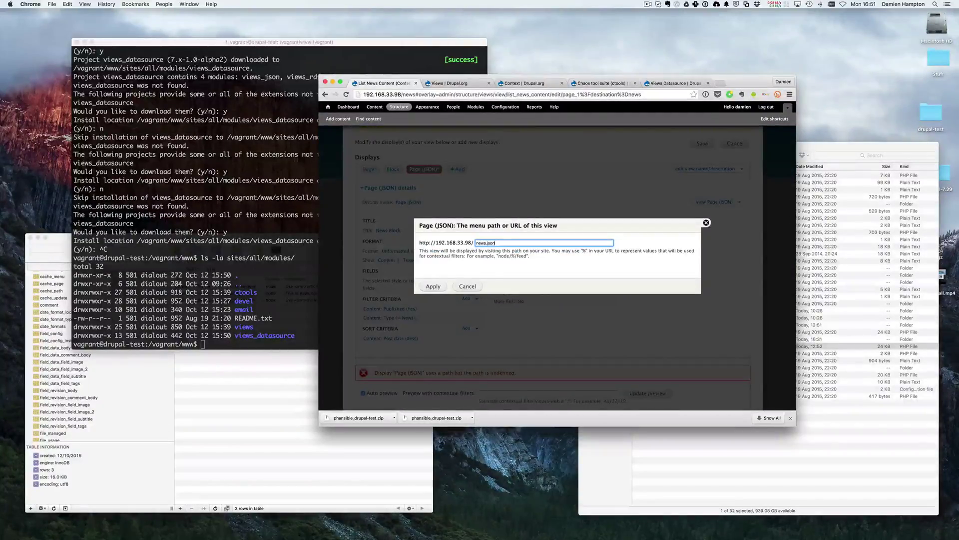
click(433, 286)
click(703, 145)
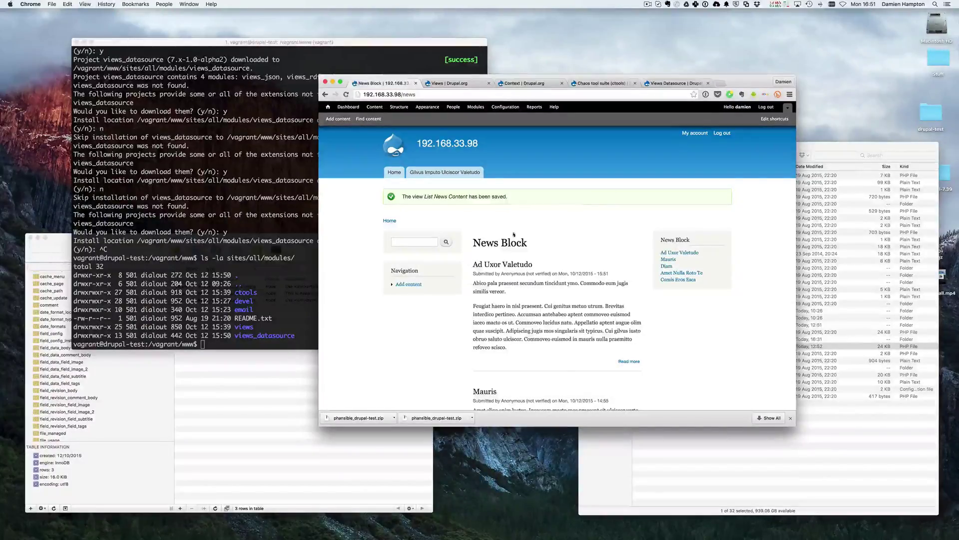
Step: Reopen the view's Page (JSON) display from the News page and recheck its format styles and the terminal's module listing
click(638, 211)
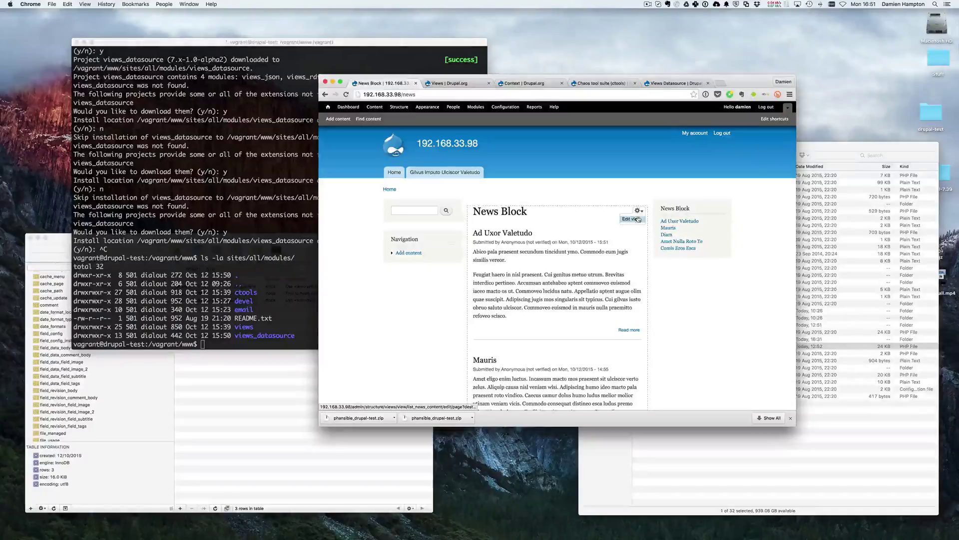
click(630, 219)
click(420, 194)
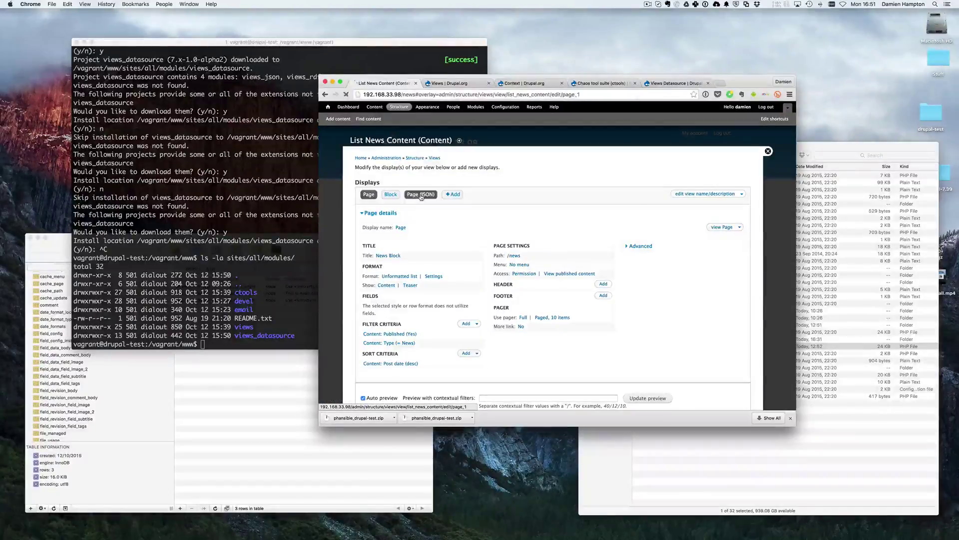
click(403, 276)
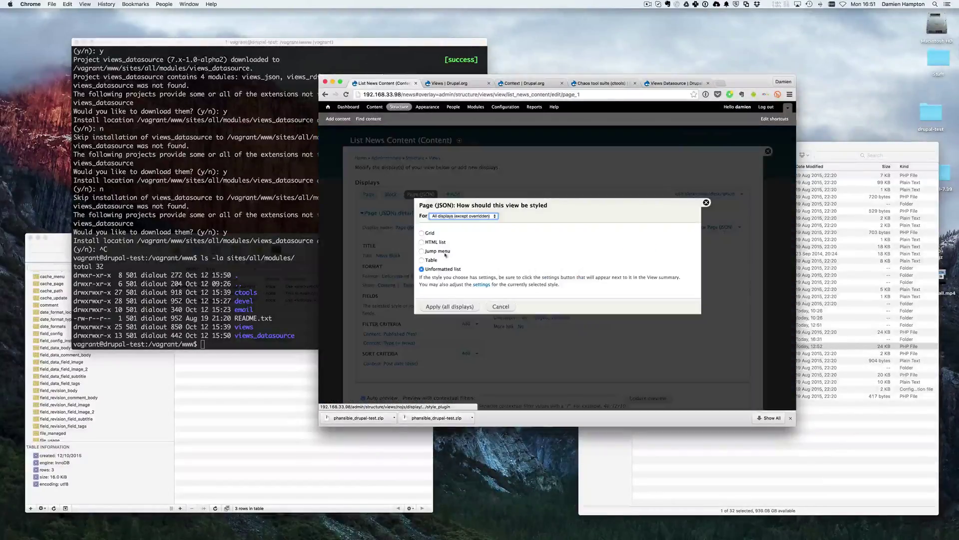
click(500, 307)
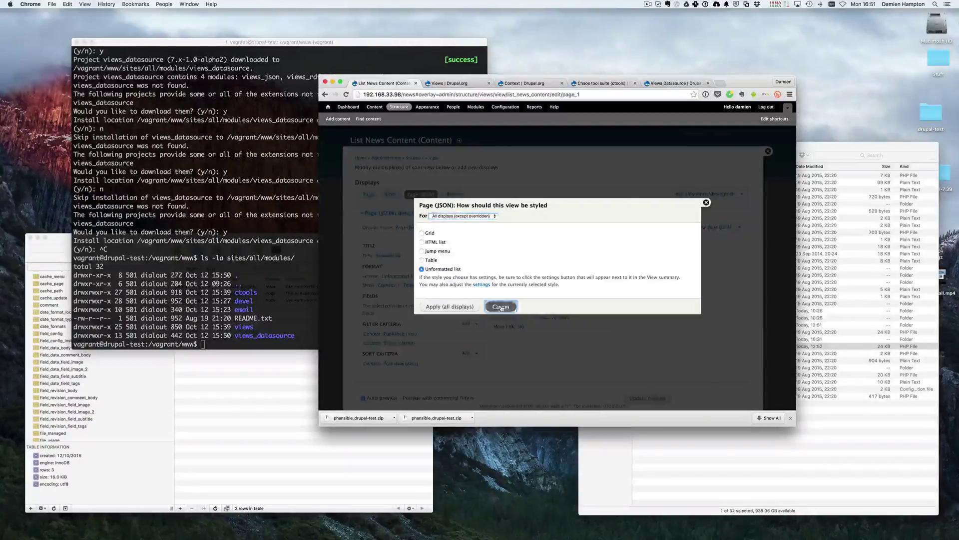
click(222, 319)
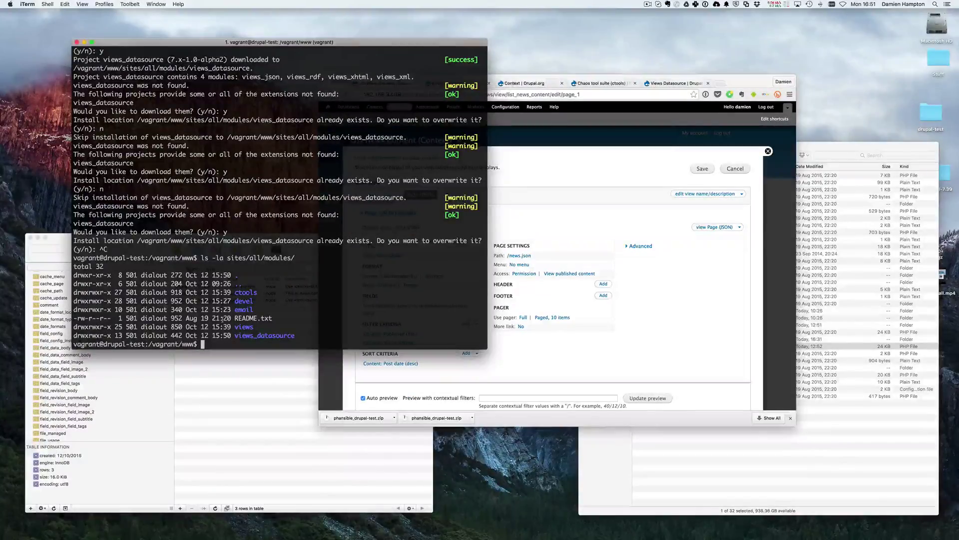
key(super+Tab)
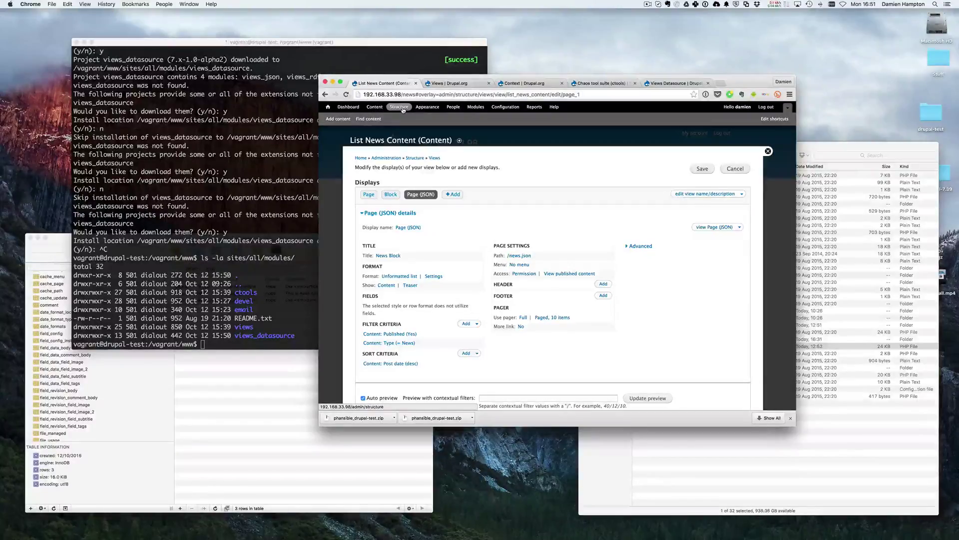
Step: Check the Page (JSON) display's format settings without applying changes, and find the Views modules in the site's module list
click(434, 276)
click(501, 321)
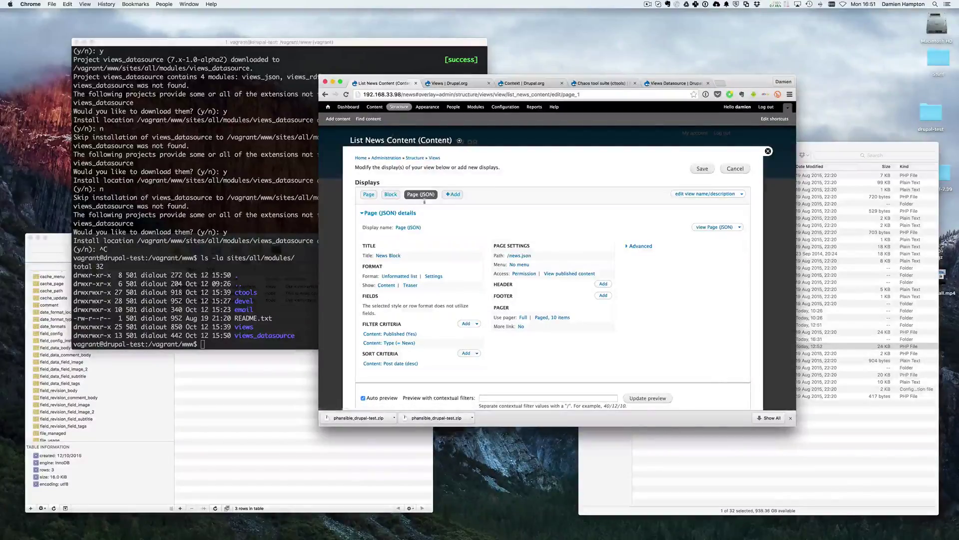
mouse_move(455, 197)
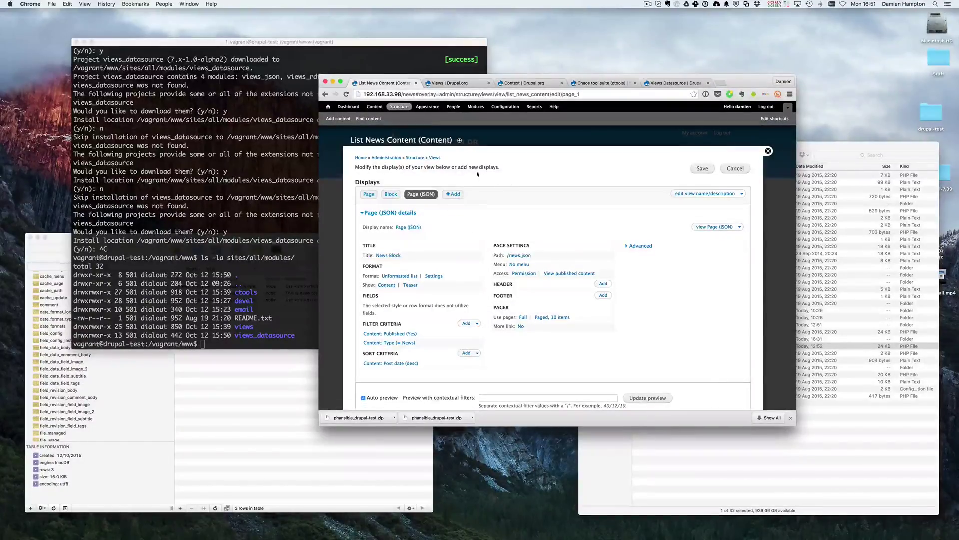
click(478, 107)
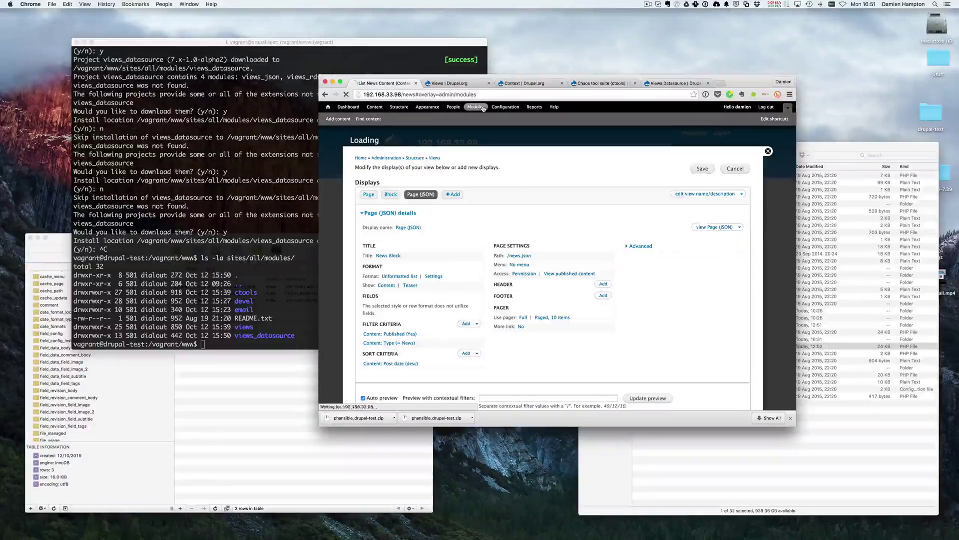
scroll(471, 235, down, 15)
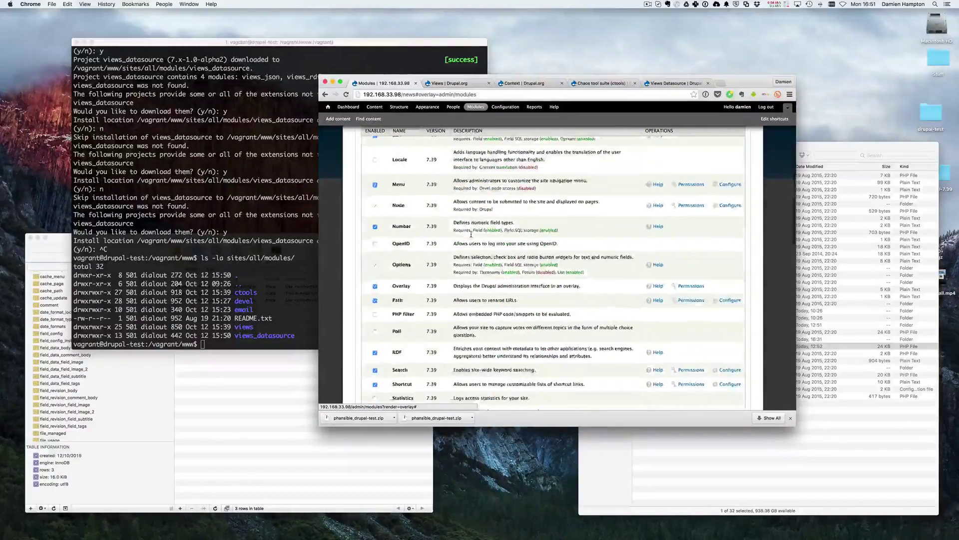
scroll(471, 234, down, 20)
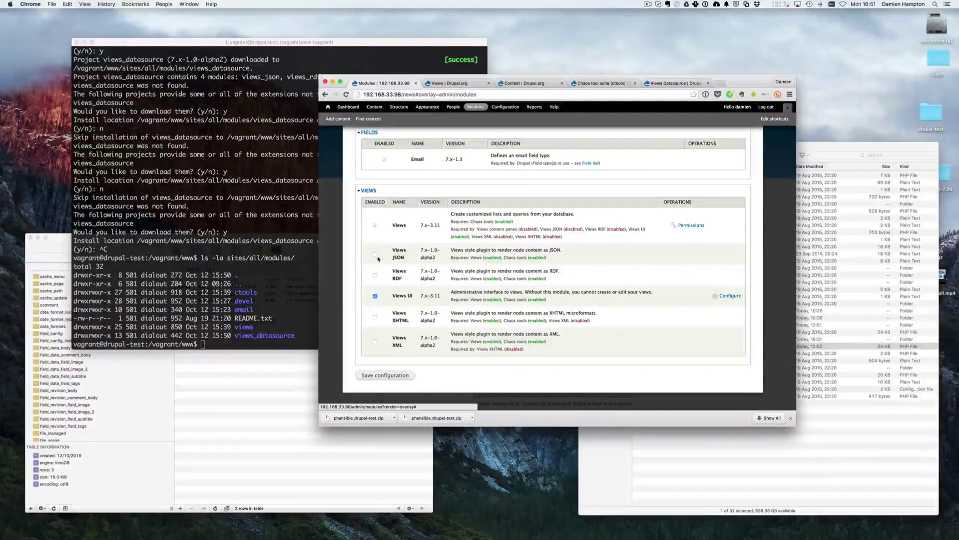
Step: Switch to iTerm and try to enable the module with drush en -y views_datasource, declining to overwrite the existing installation
key(super+Tab)
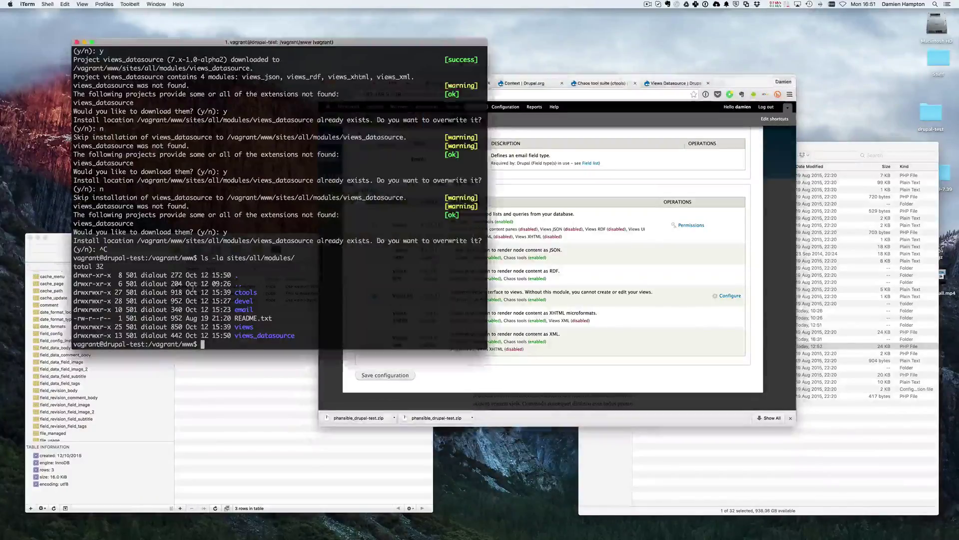
key(Up)
key(Up)
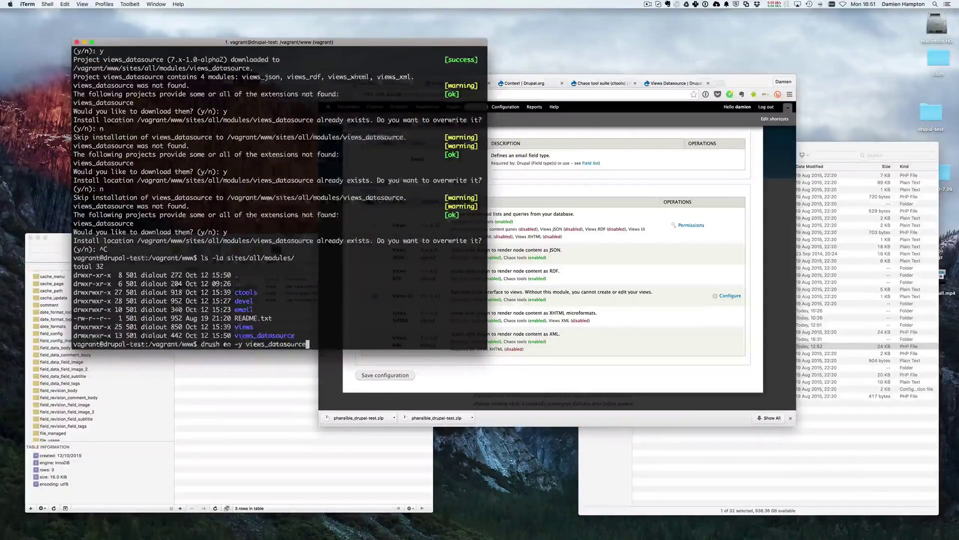
key(Return)
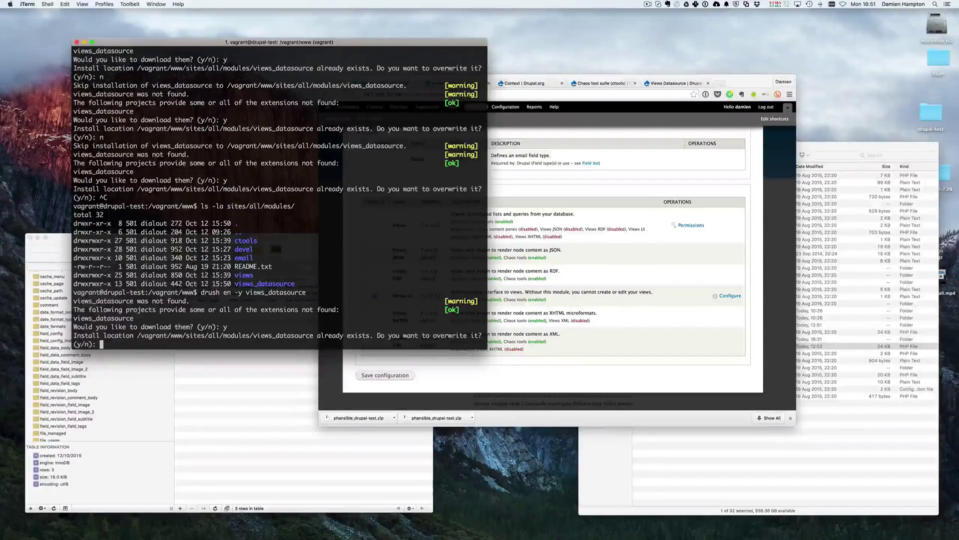
text(n)
key(Return)
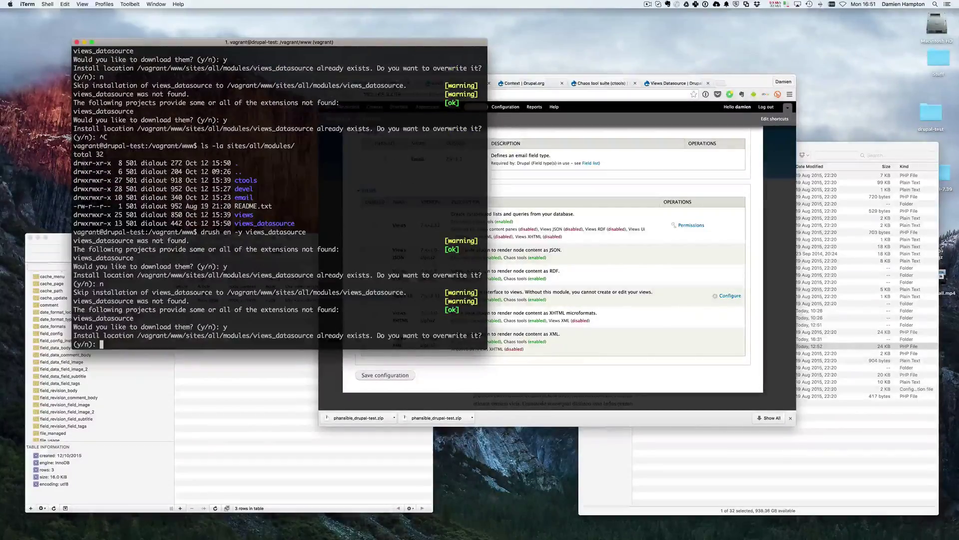
key(ctrl+c)
Step: Switch to Chrome, enable the Views JSON module and save the module configuration
key(super+Tab)
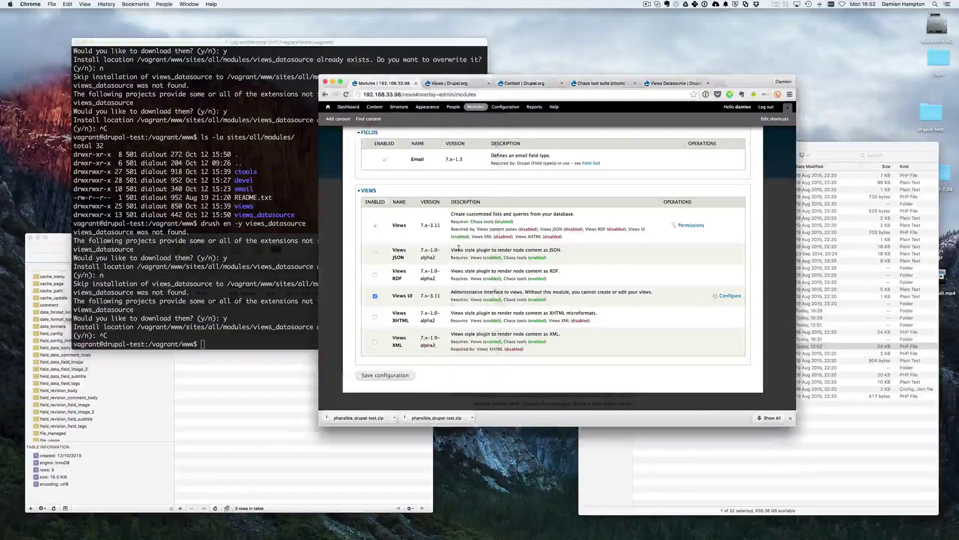
click(384, 375)
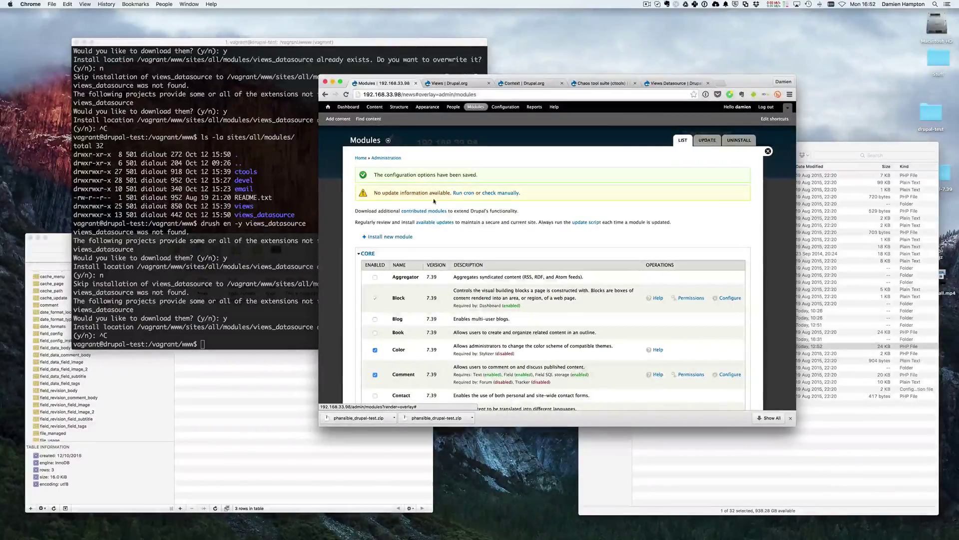
scroll(434, 190, down, 20)
scroll(434, 201, up, 20)
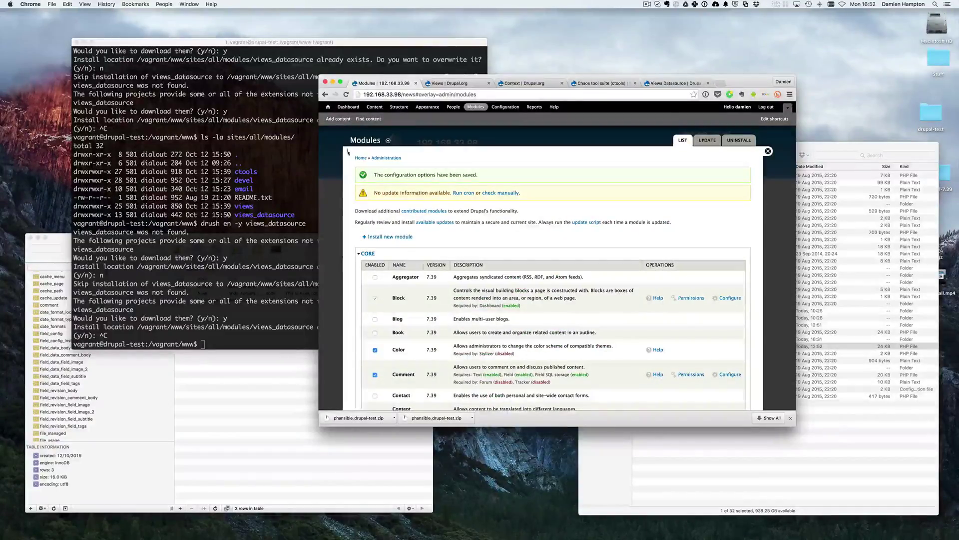
Step: Open the view's Page (JSON) display from the News page and load its page at 192.168.33.98/news.json without the overlay suffix
click(406, 108)
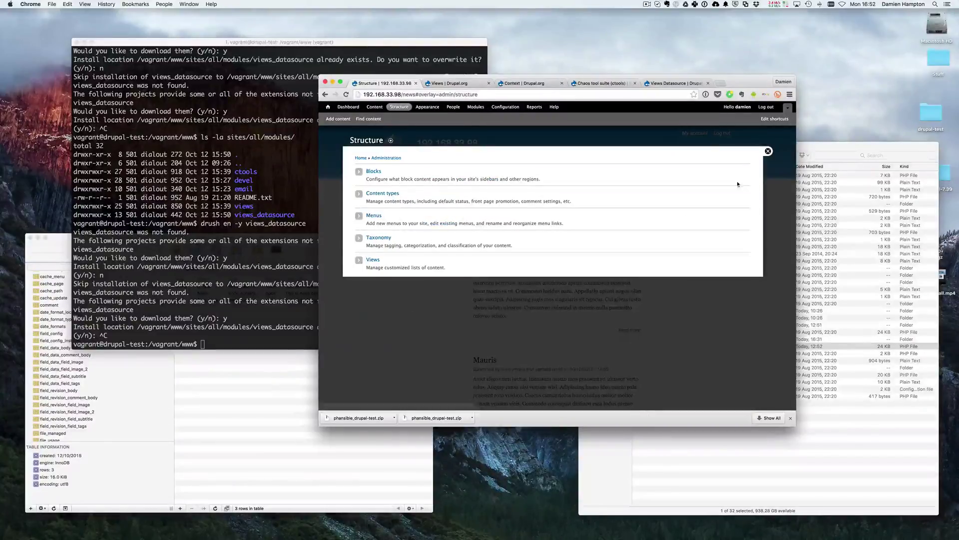
click(768, 150)
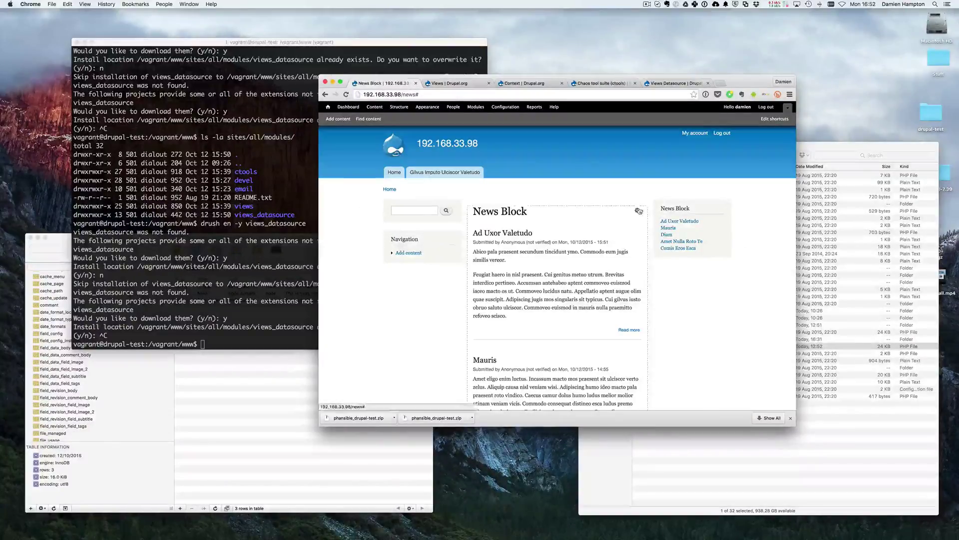
click(639, 211)
click(629, 220)
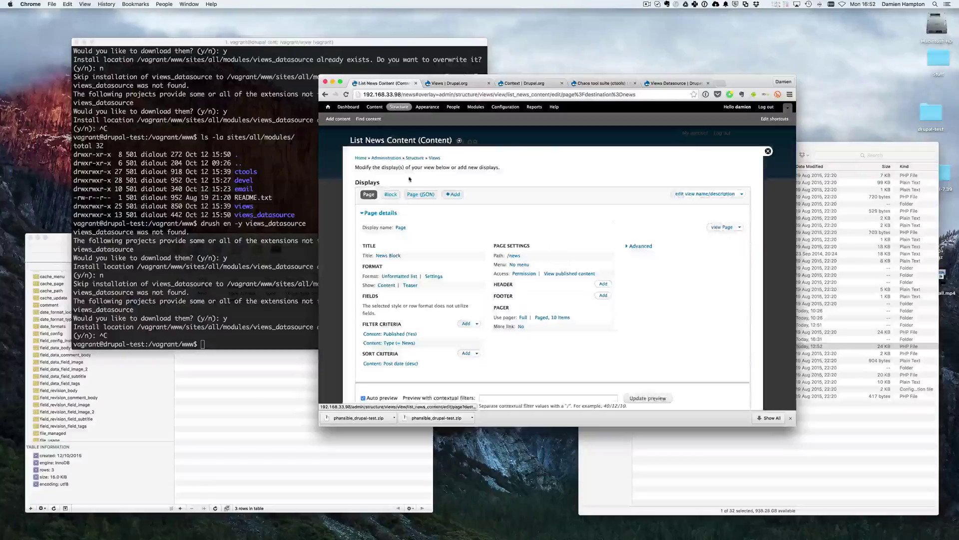
click(418, 194)
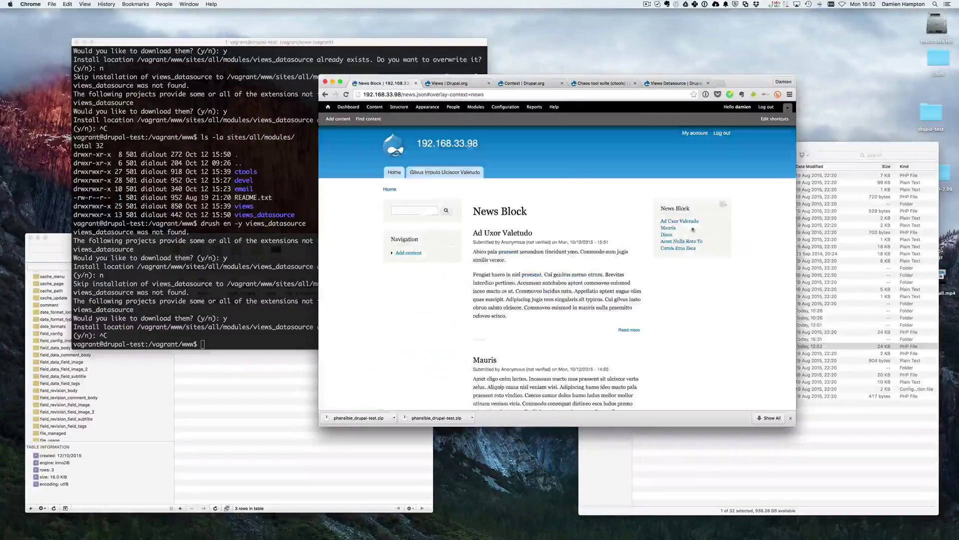
drag(424, 95, 485, 95)
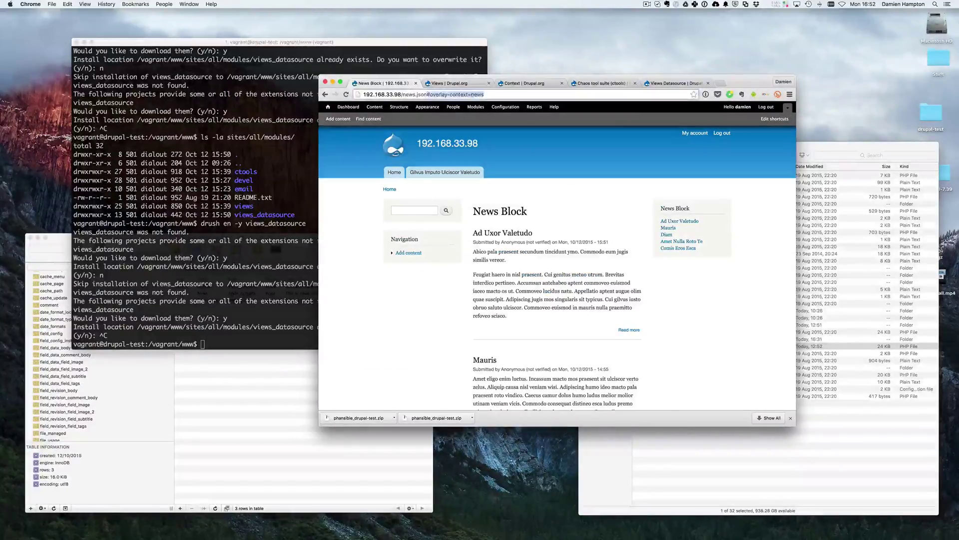
key(BackSpace)
key(Return)
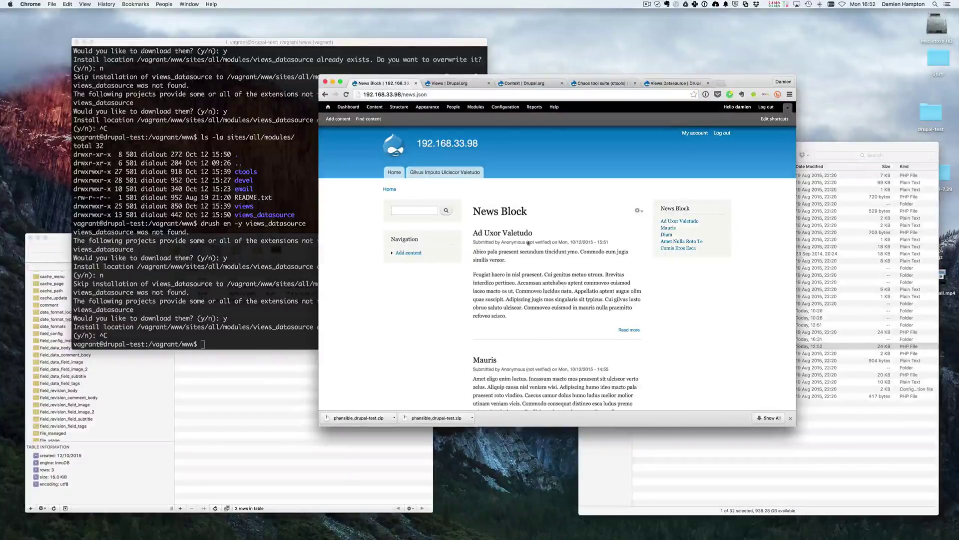
Step: Set the Page (JSON) format to JSON data document for all displays, accept the default style options and save the view
click(642, 210)
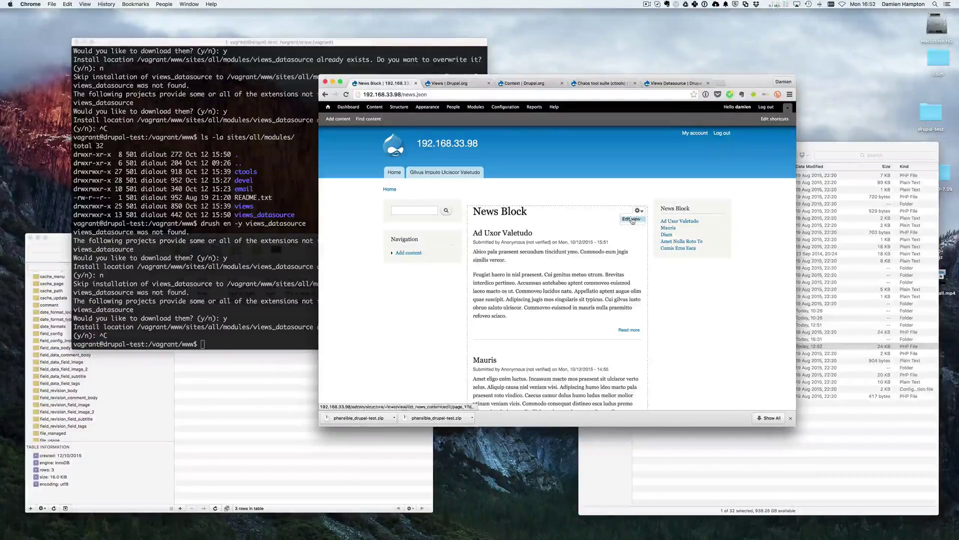
click(632, 220)
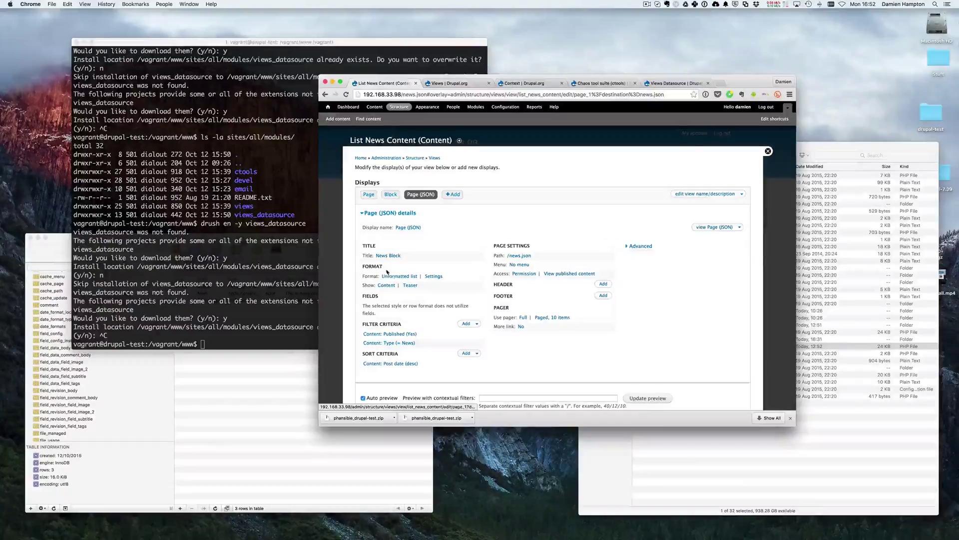
click(391, 276)
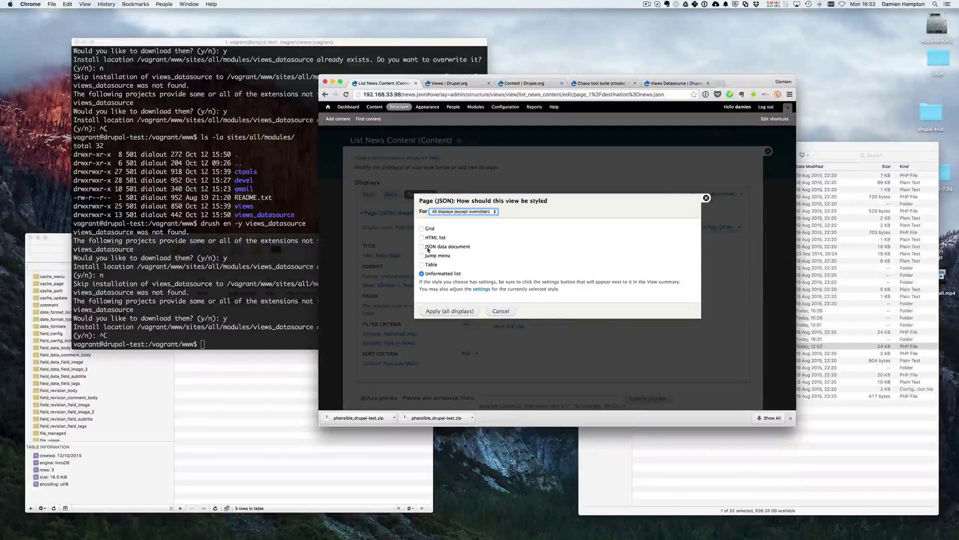
click(428, 248)
click(450, 311)
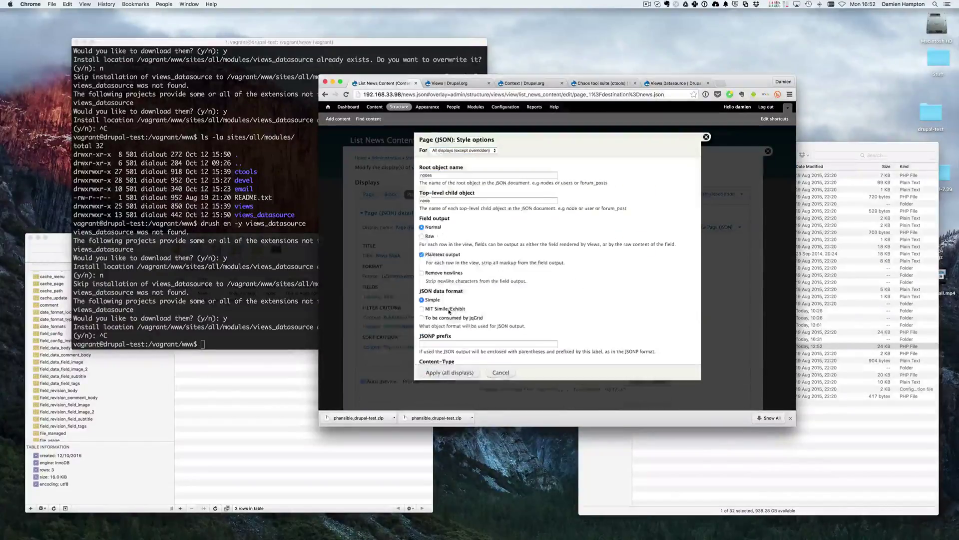
click(450, 373)
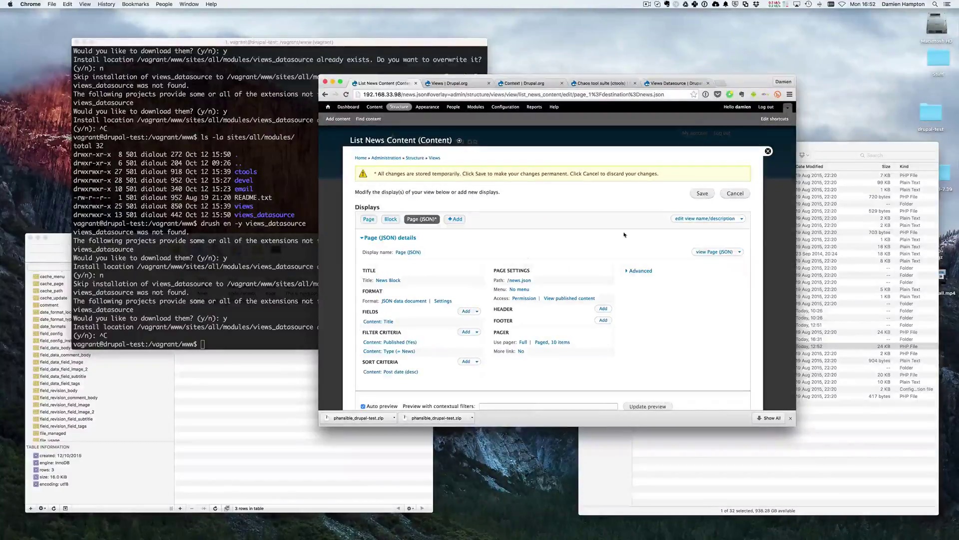
click(702, 192)
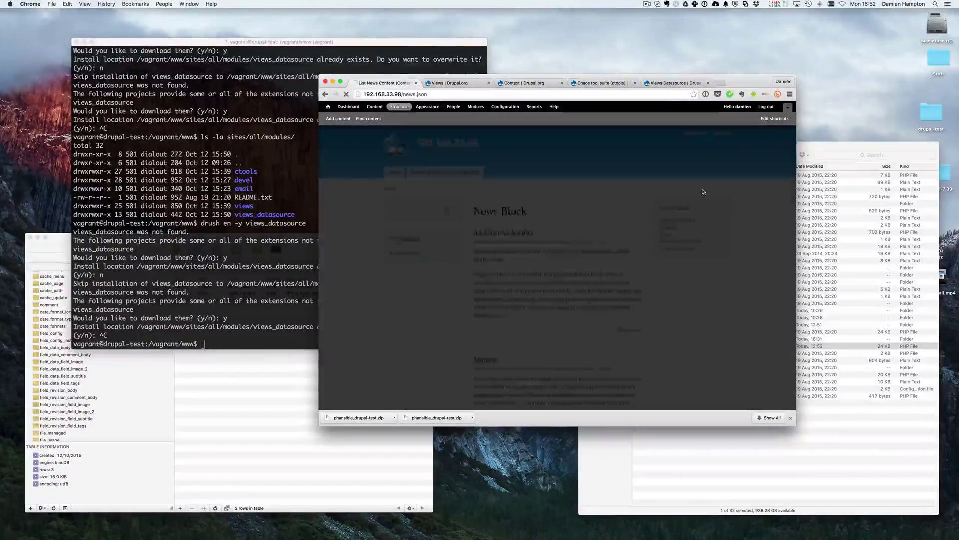
Step: Reload the news.json page to check its output
click(434, 96)
key(Return)
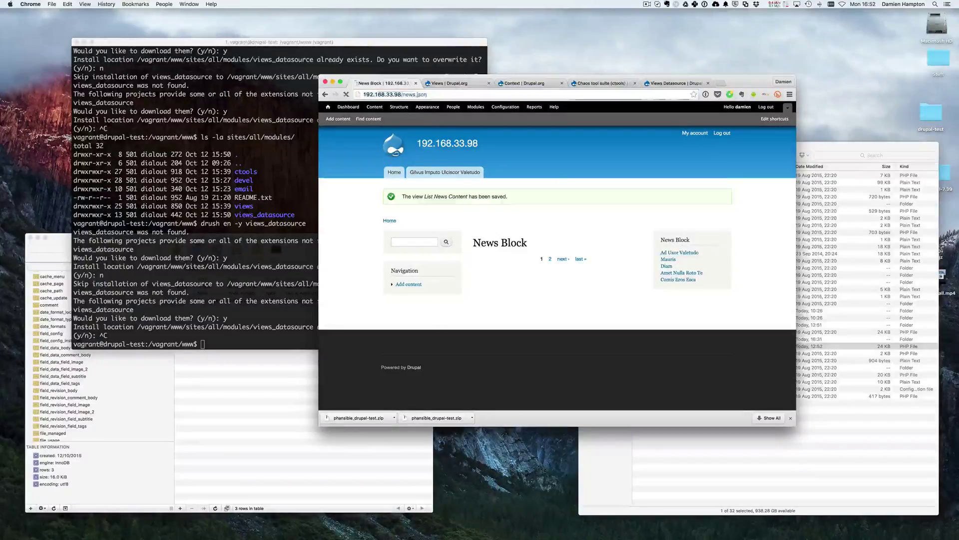
click(435, 95)
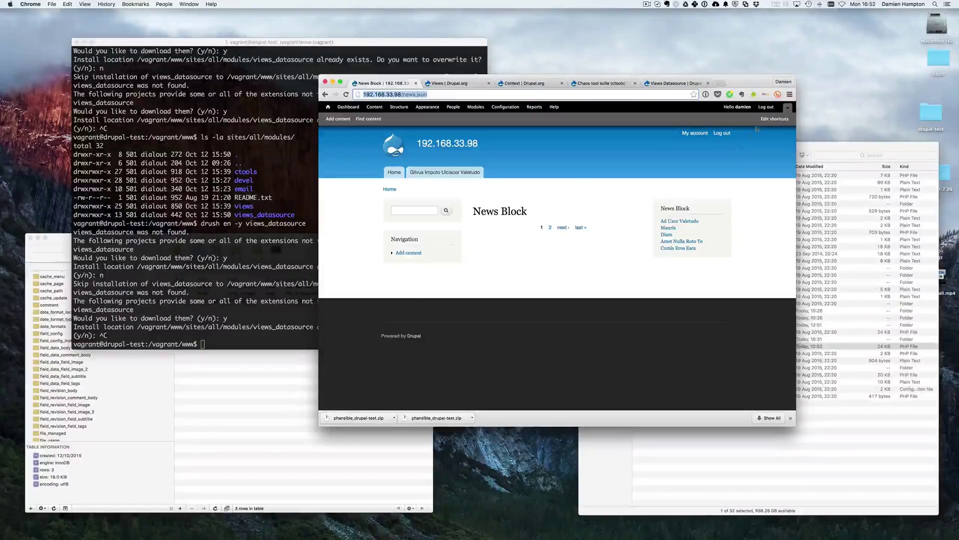
Step: Reopen the Page (JSON) display for editing, review its JSON style options and apply them to all displays
click(638, 211)
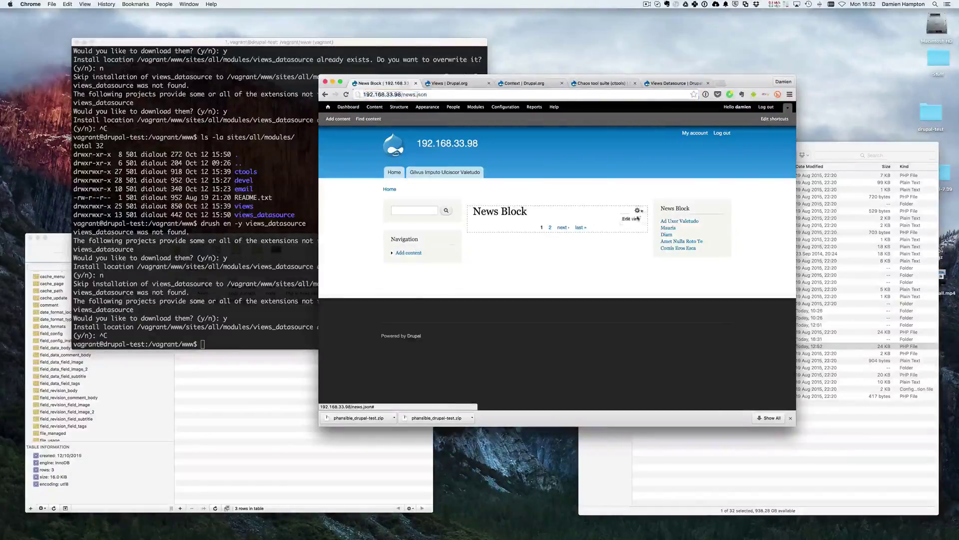
click(630, 219)
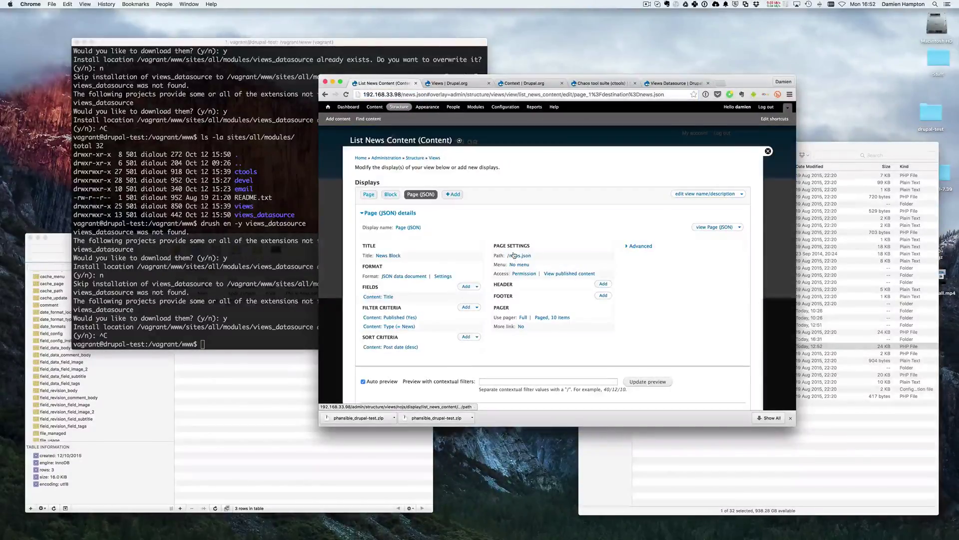
click(436, 278)
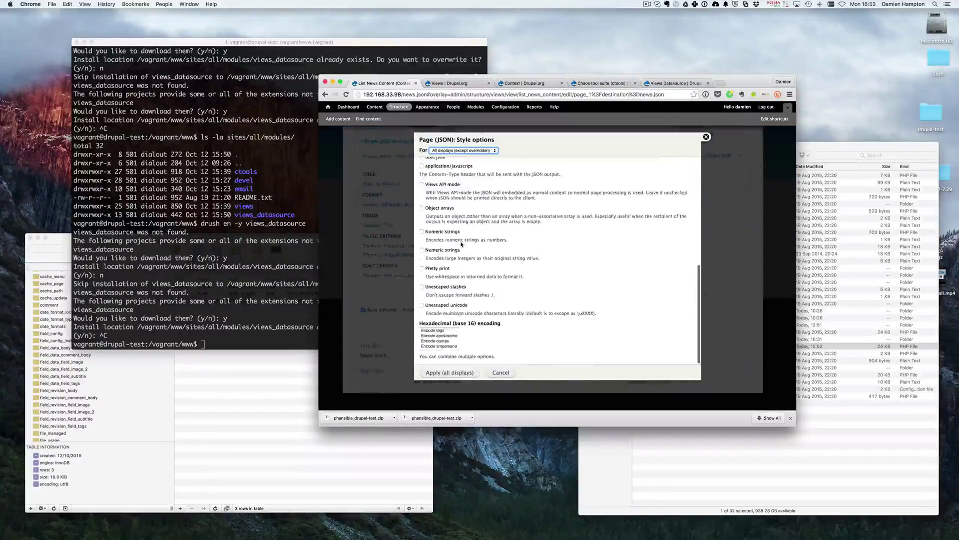
scroll(470, 275, up, 2)
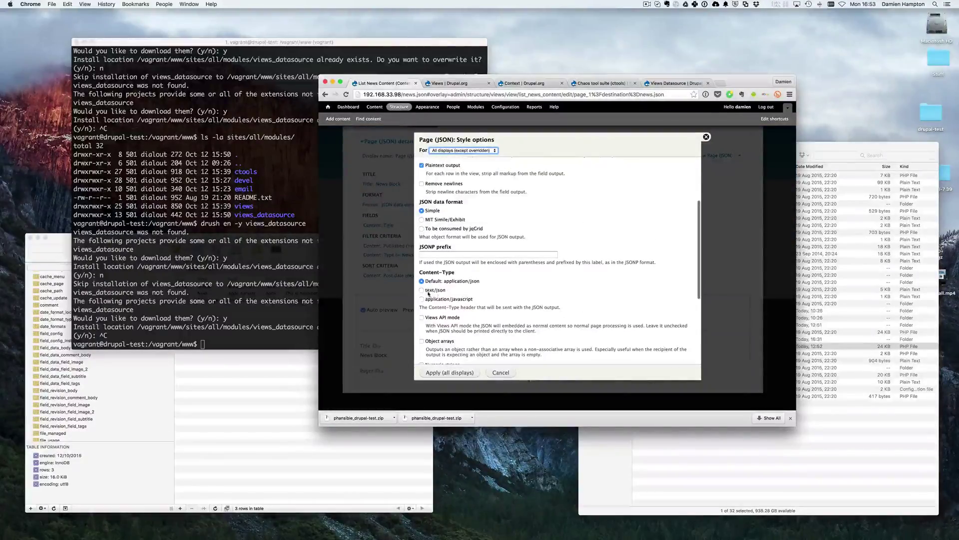
scroll(449, 280, up, 4)
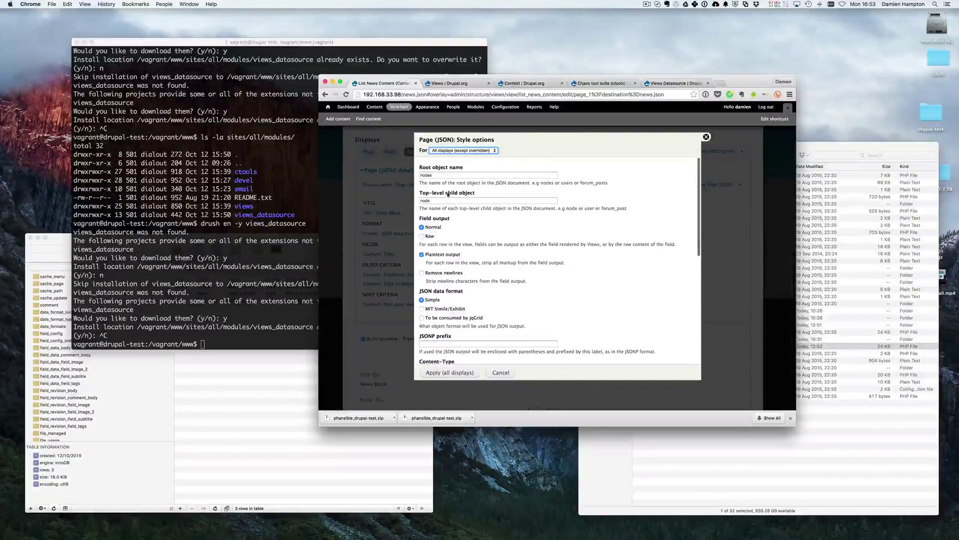
click(440, 374)
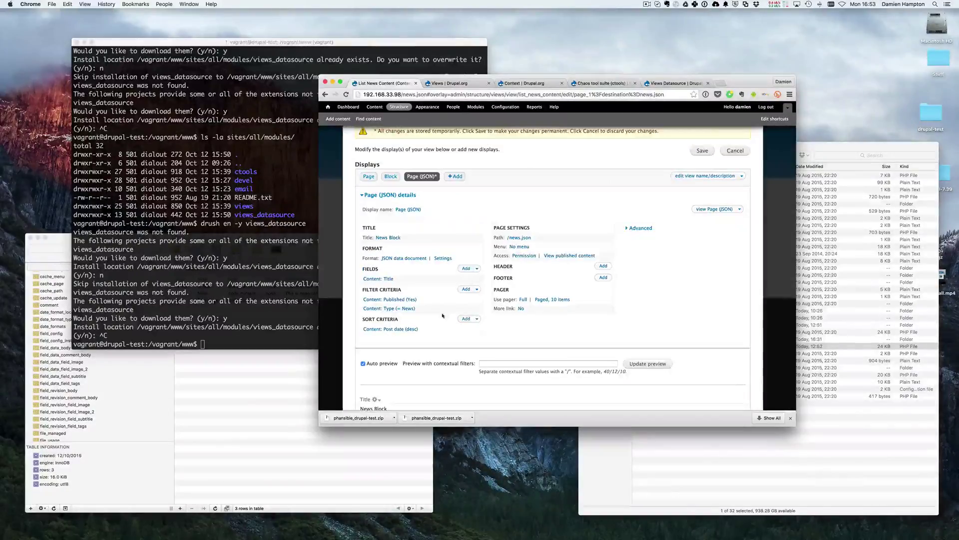
Step: Set the Page (JSON) pager to display all items for all displays, leaving its offset options unchanged
scroll(445, 292, down, 3)
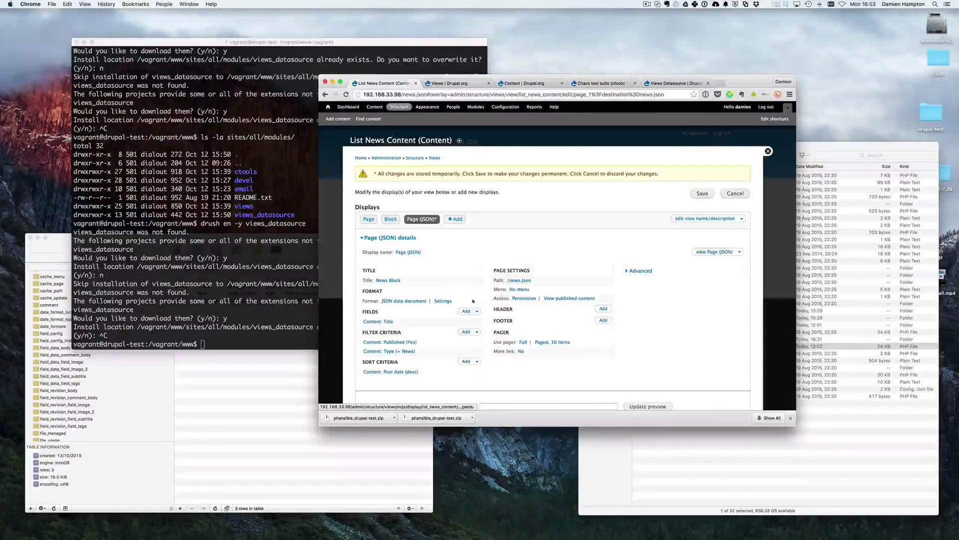
click(414, 301)
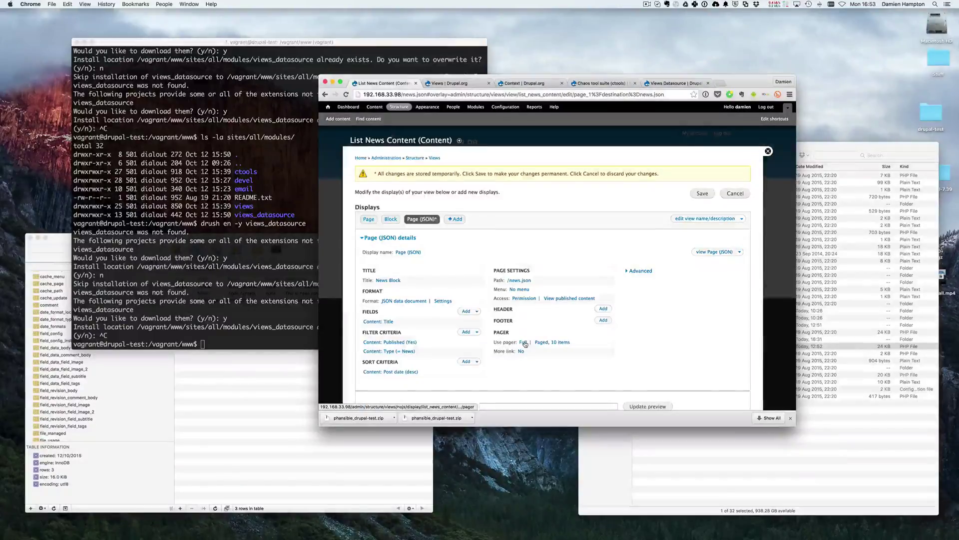
click(523, 343)
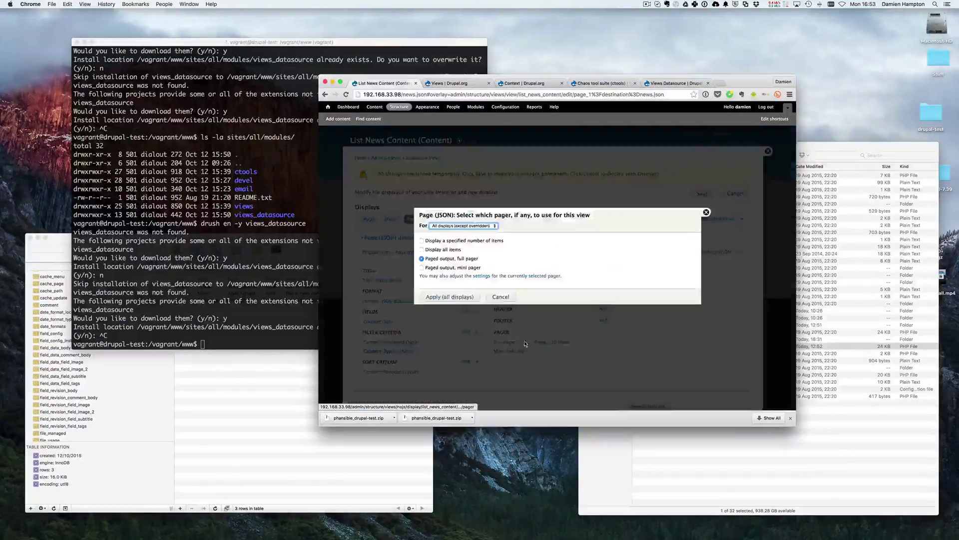
click(432, 250)
click(449, 297)
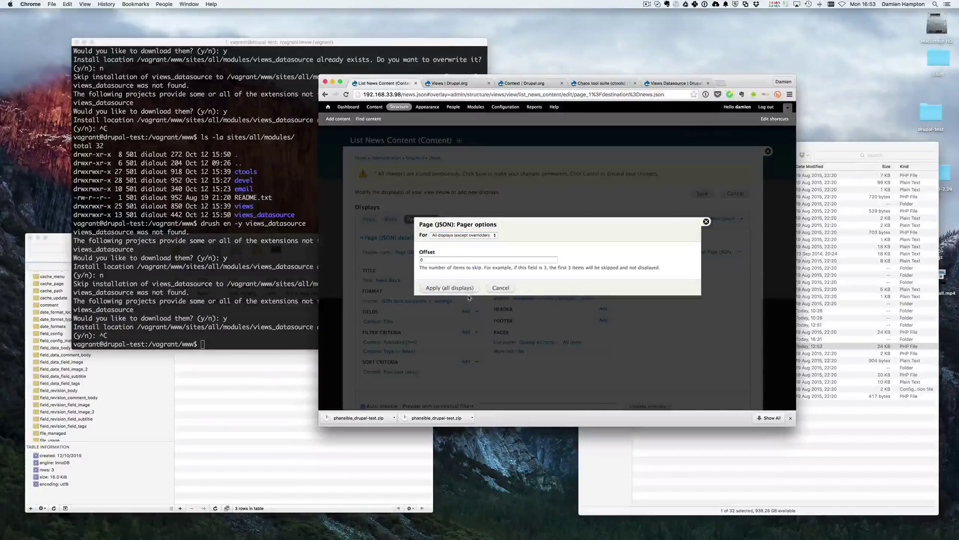
click(500, 288)
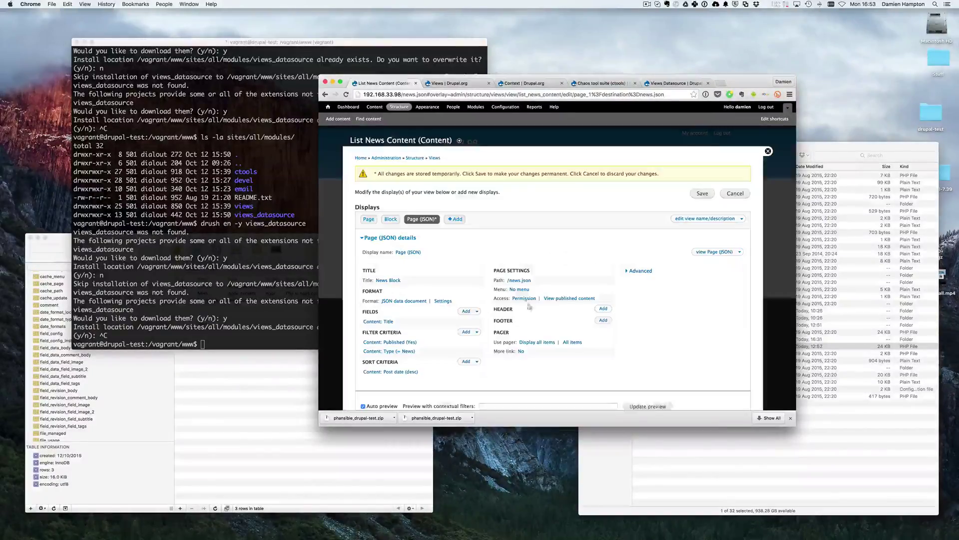
Step: Switch the pager for all displays back to paged output with the full pager and 10 items per page
click(529, 342)
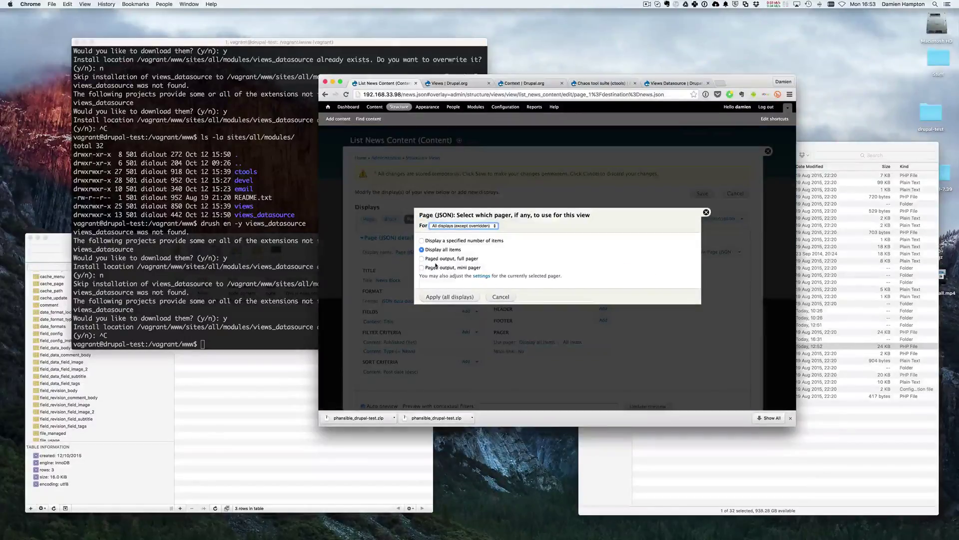
click(434, 258)
click(440, 296)
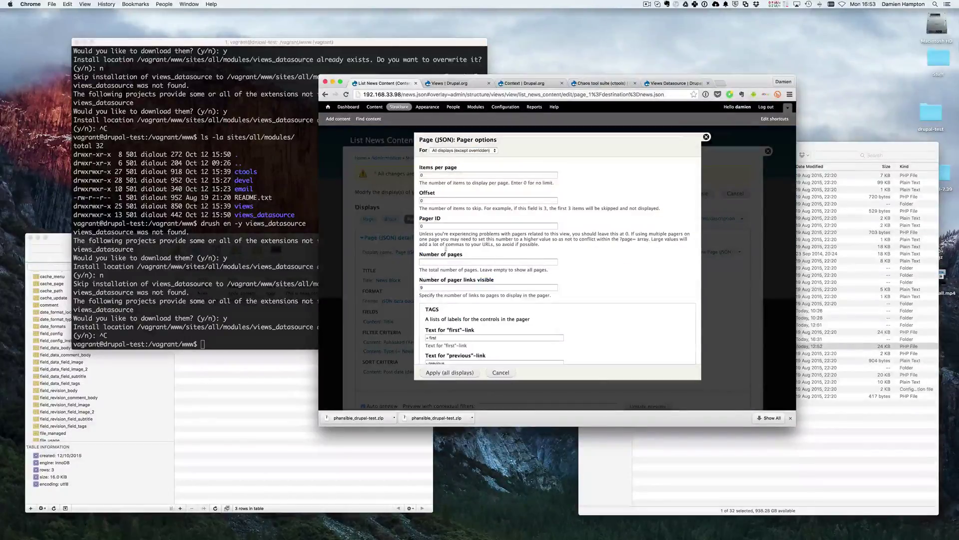
click(428, 175)
key(BackSpace)
text(1)
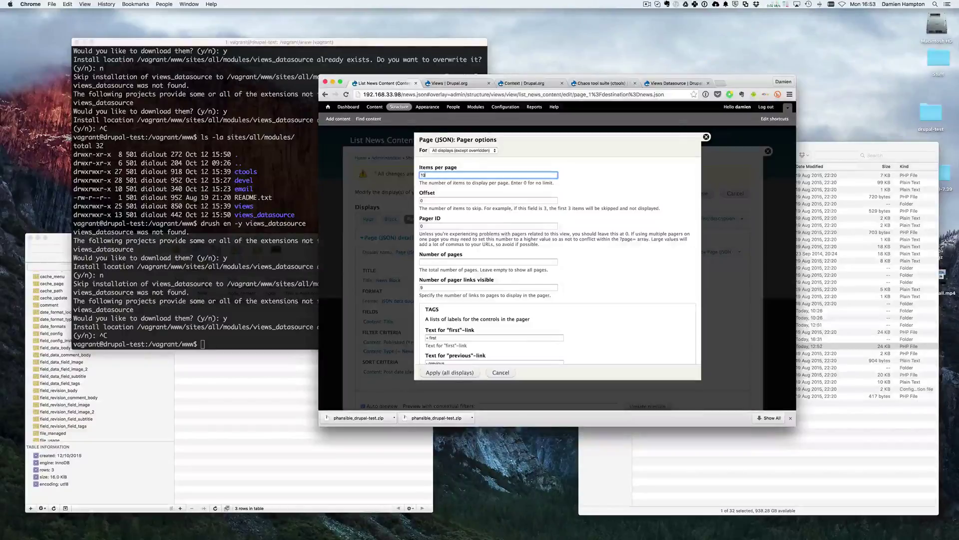
click(449, 373)
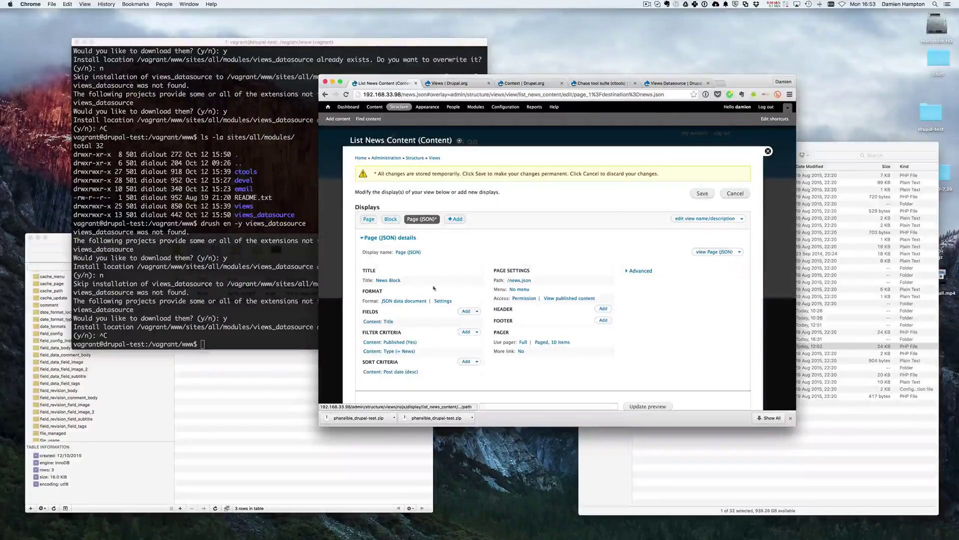
Step: Set the format to Unformatted list for all displays and accept the default style options
click(403, 300)
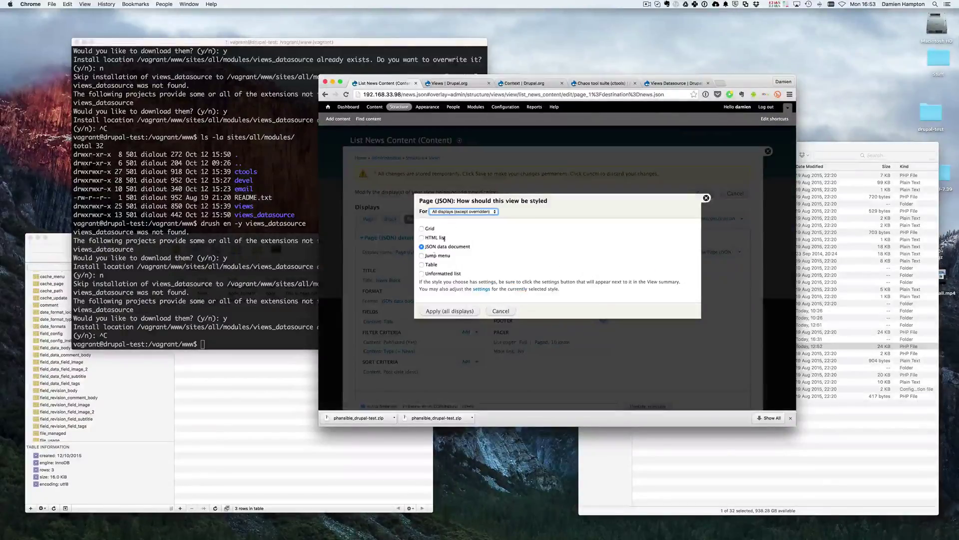
click(422, 274)
click(450, 311)
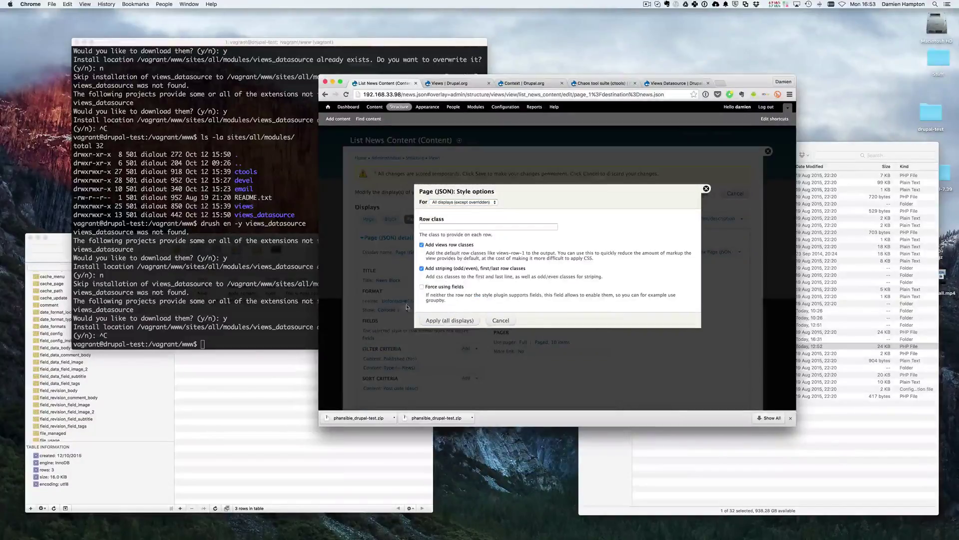
click(460, 323)
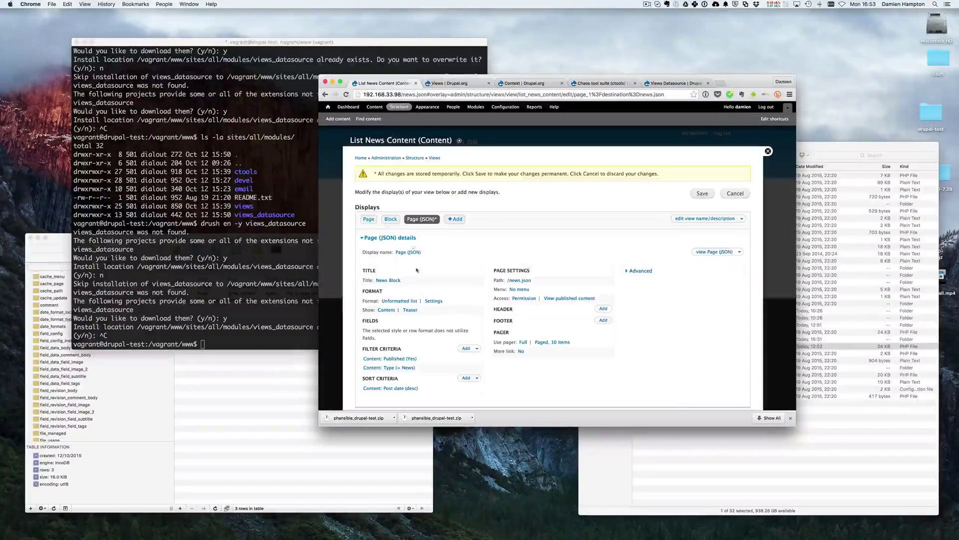
Step: Override the format for the Page (JSON) display only with JSON data document, accepting the default style options
click(399, 301)
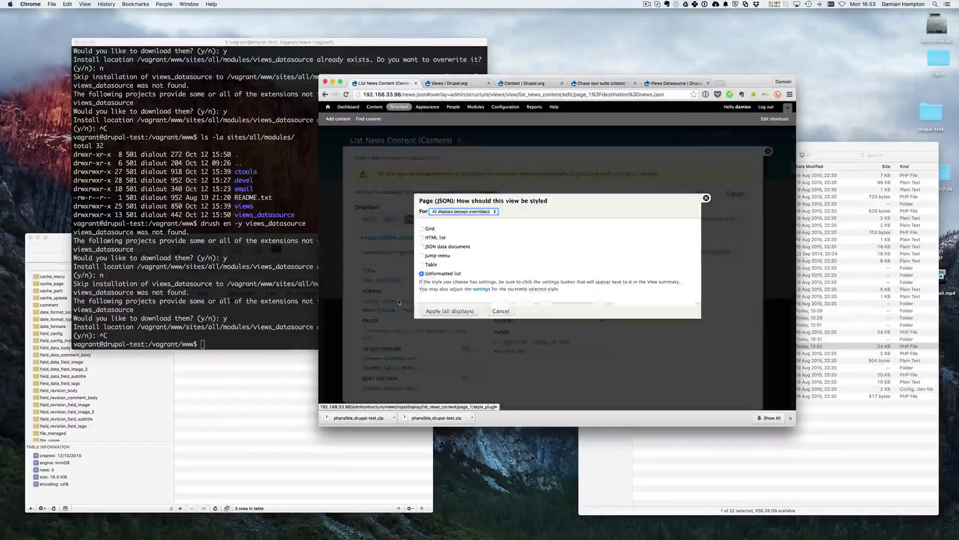
click(431, 248)
click(442, 310)
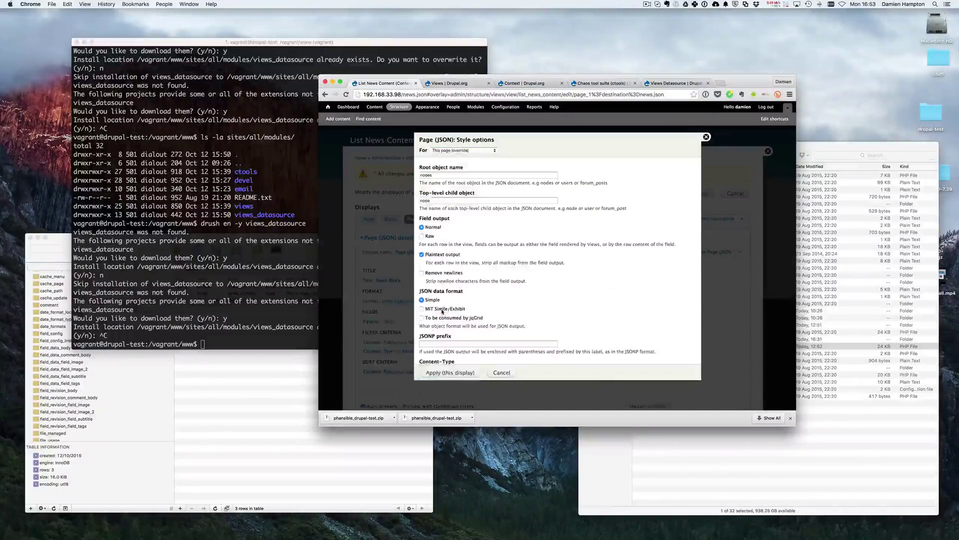
scroll(455, 372, down, 3)
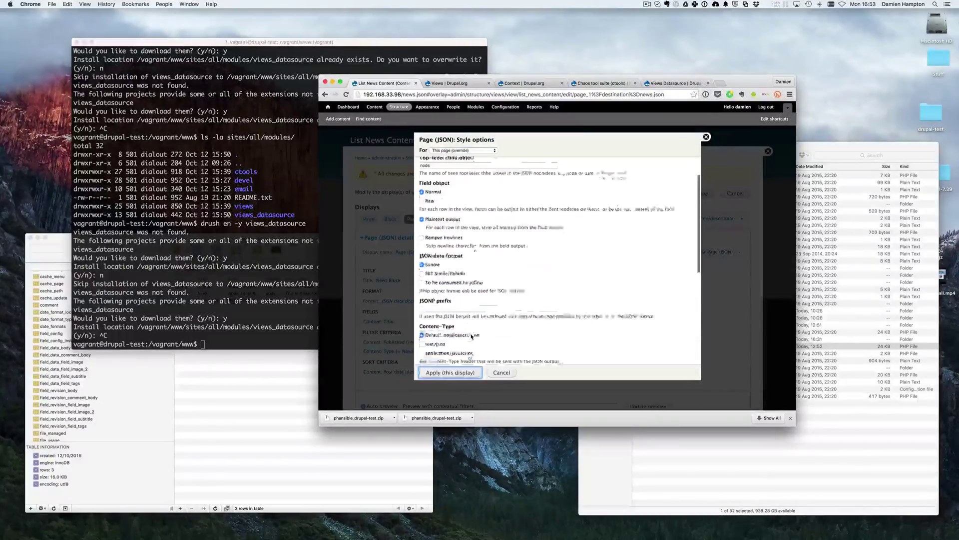
click(452, 372)
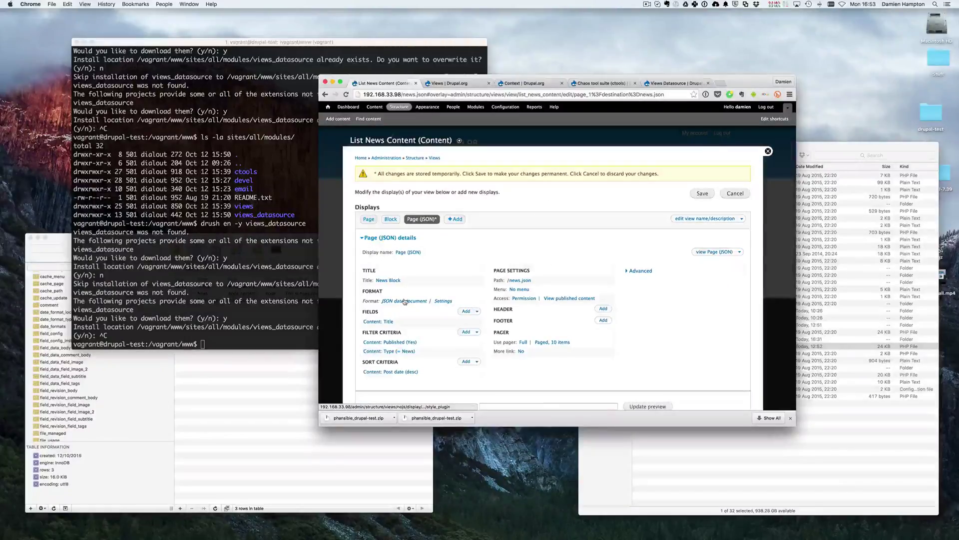
Step: Override the pager for this page only to display all items with offset 0, and save the view
click(523, 342)
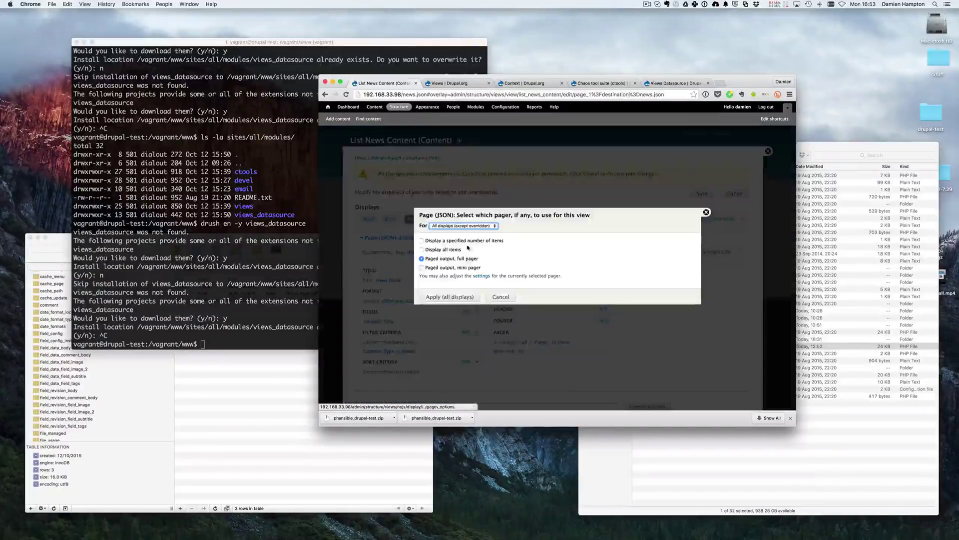
click(452, 226)
click(452, 234)
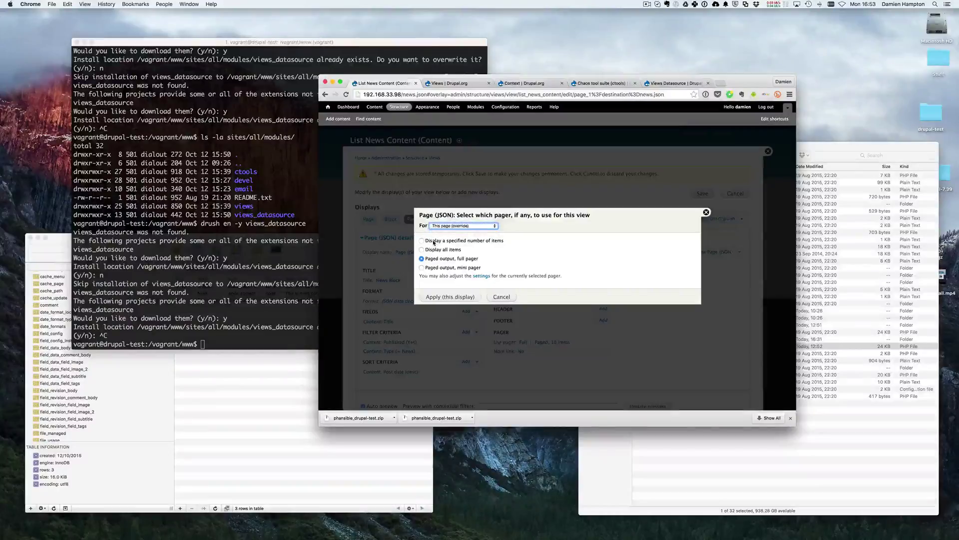
click(434, 241)
click(434, 250)
click(441, 297)
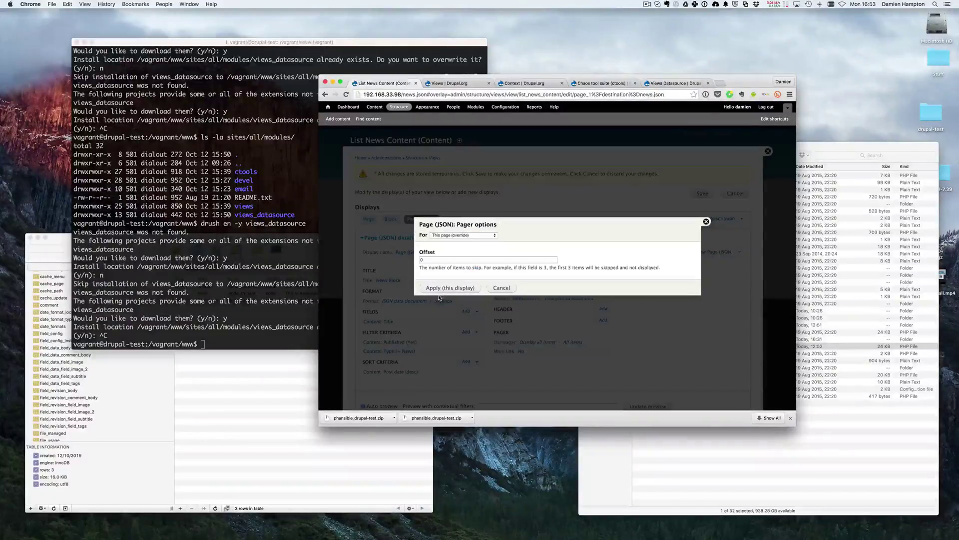
click(450, 288)
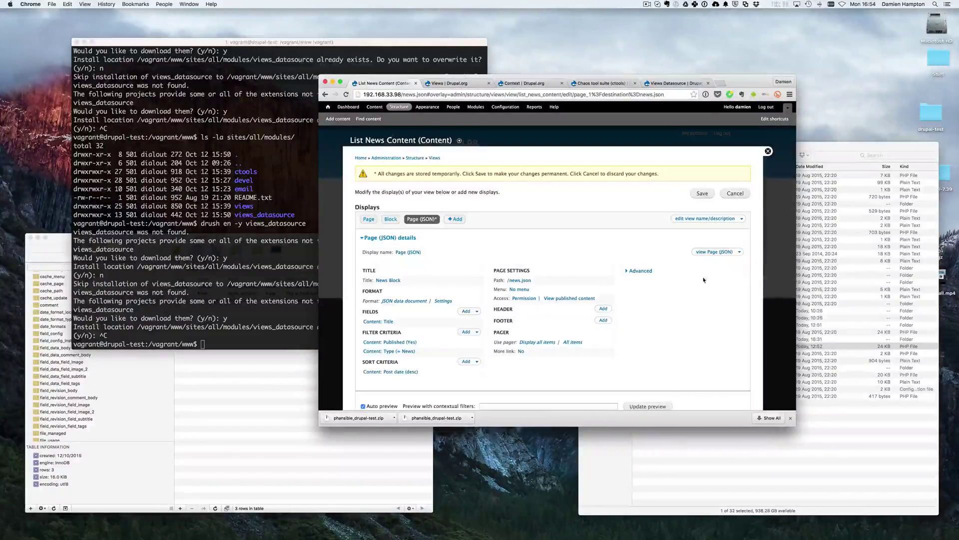
click(702, 193)
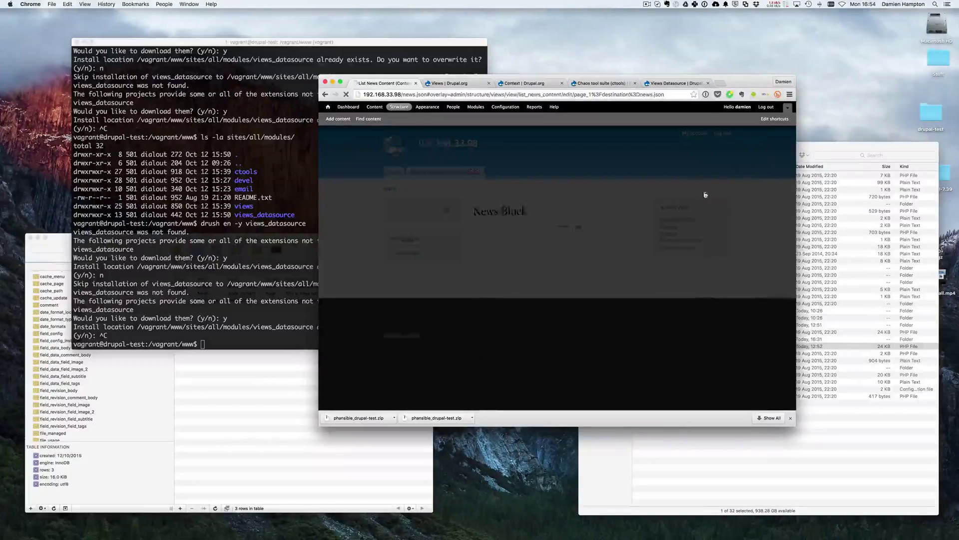
Step: Load 192.168.33.98/news.json without the overlay suffix and reload it to check the output
click(444, 95)
key(Return)
click(445, 95)
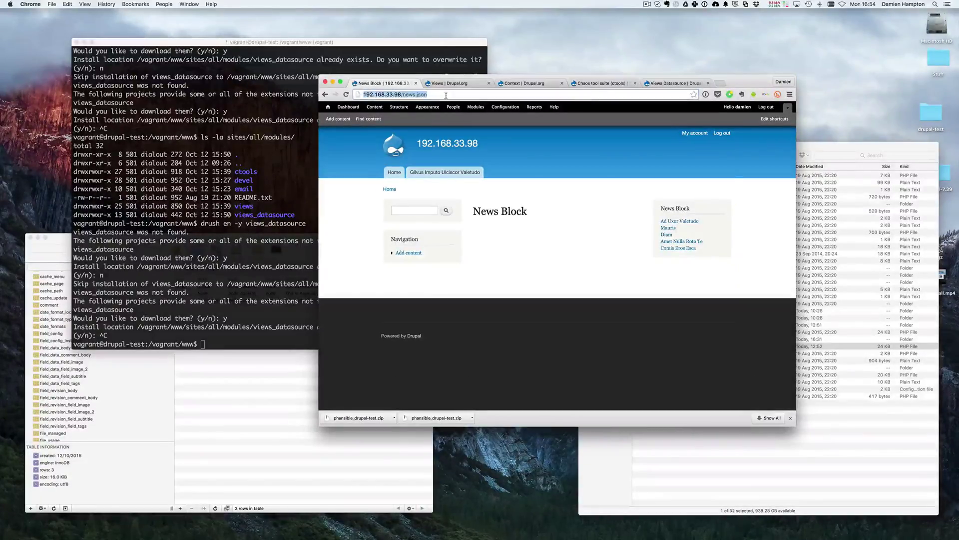
key(Return)
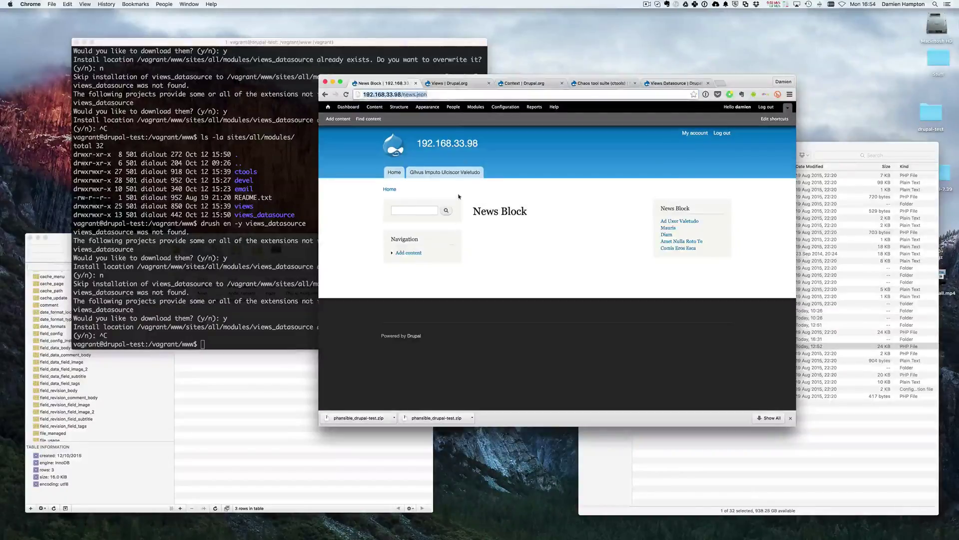
Step: View the regular news page at 192.168.33.98/news, and return to news.json to compare their output
text(news.j)
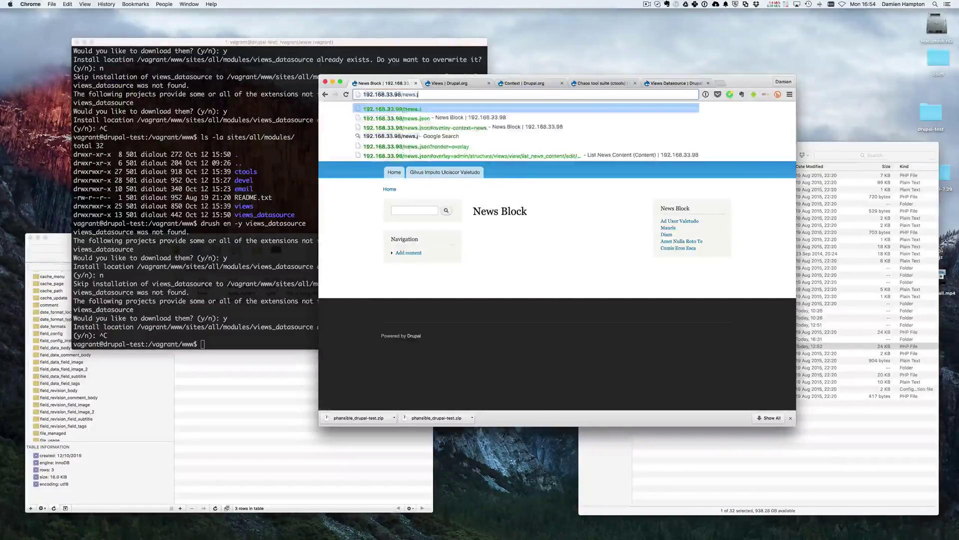
key(BackSpace)
key(BackSpace)
key(Return)
key(super+l)
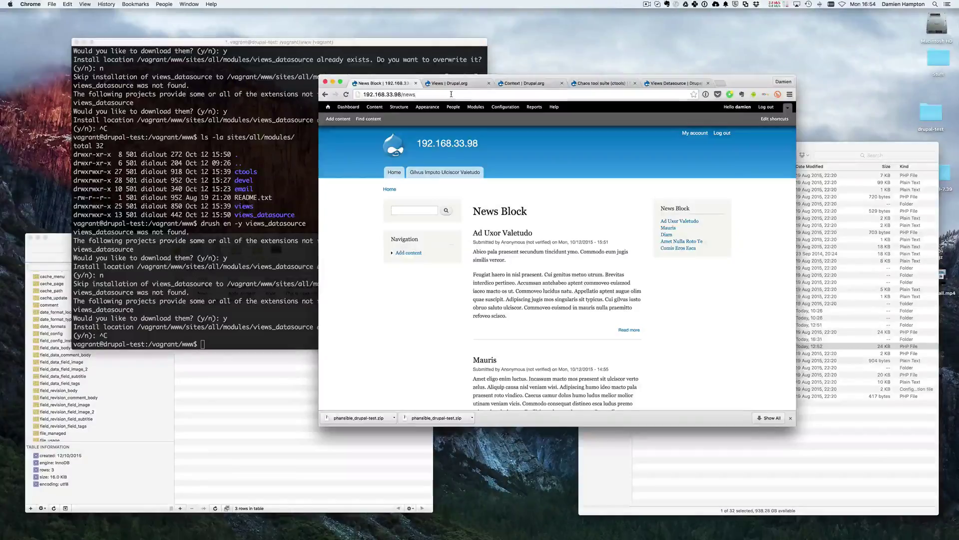
key(Right)
text(.j)
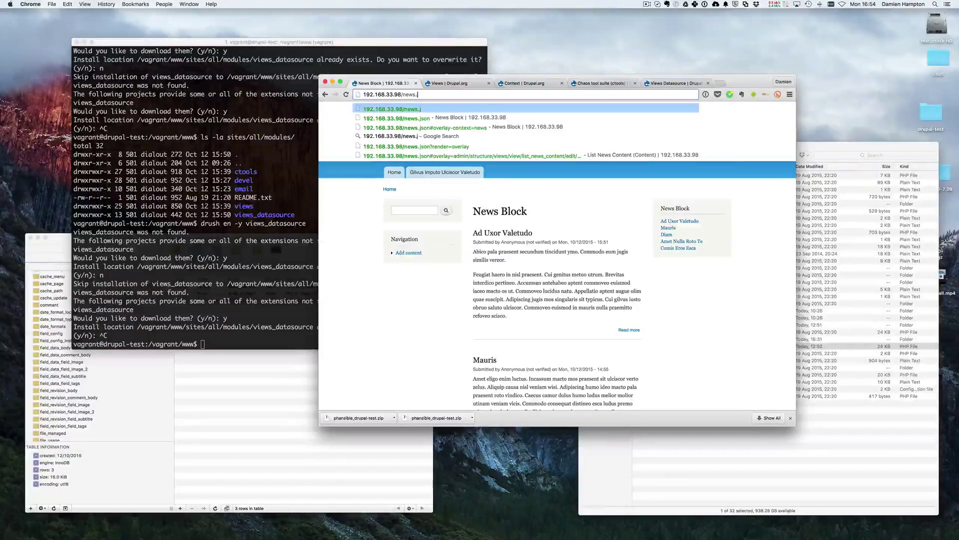
text(son)
key(Return)
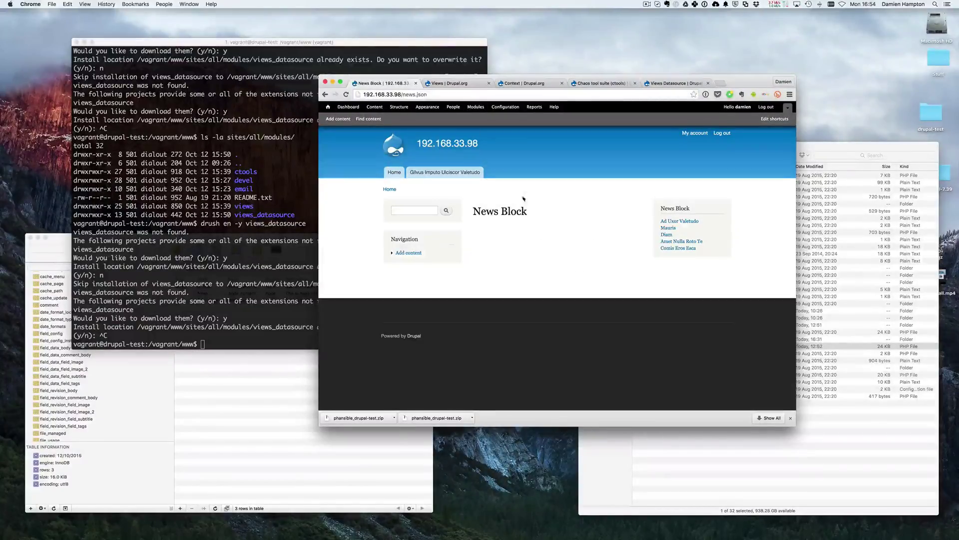
Step: Copy the address of the news.json page
key(super+l)
key(super+c)
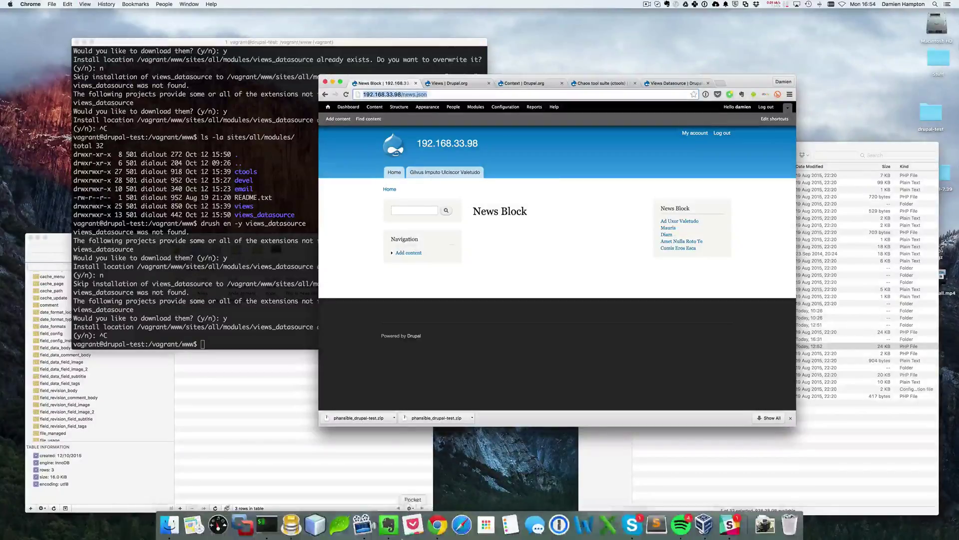
key(Right)
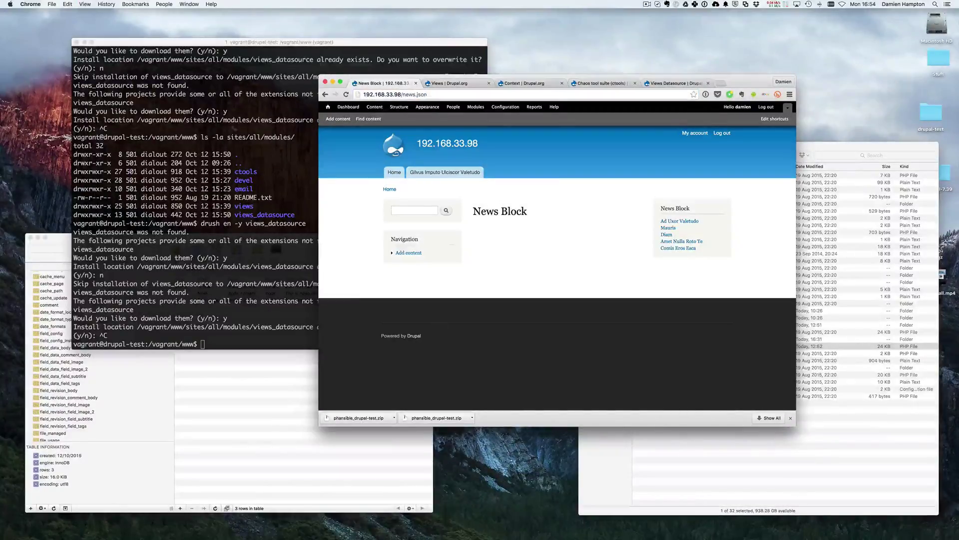
click(36, 3)
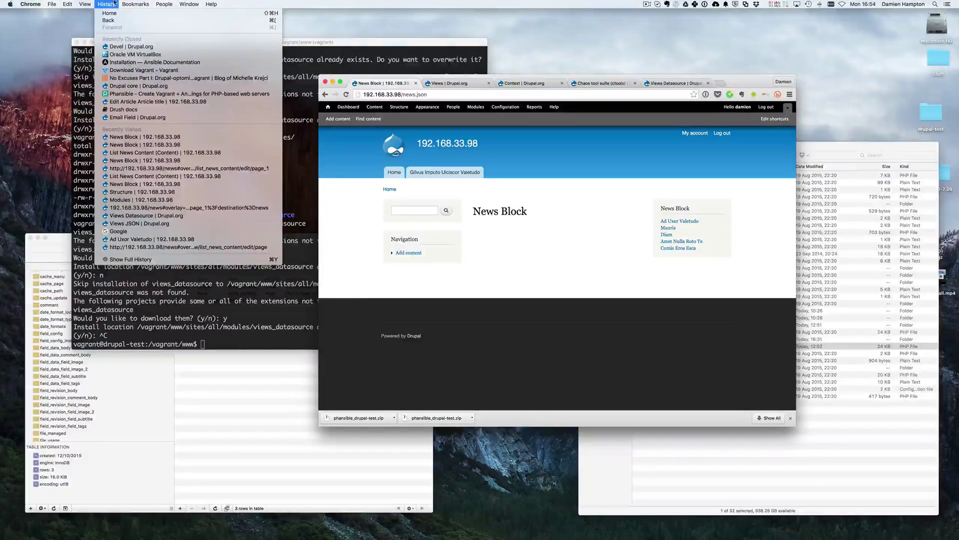
click(114, 4)
click(189, 4)
mouse_move(40, 5)
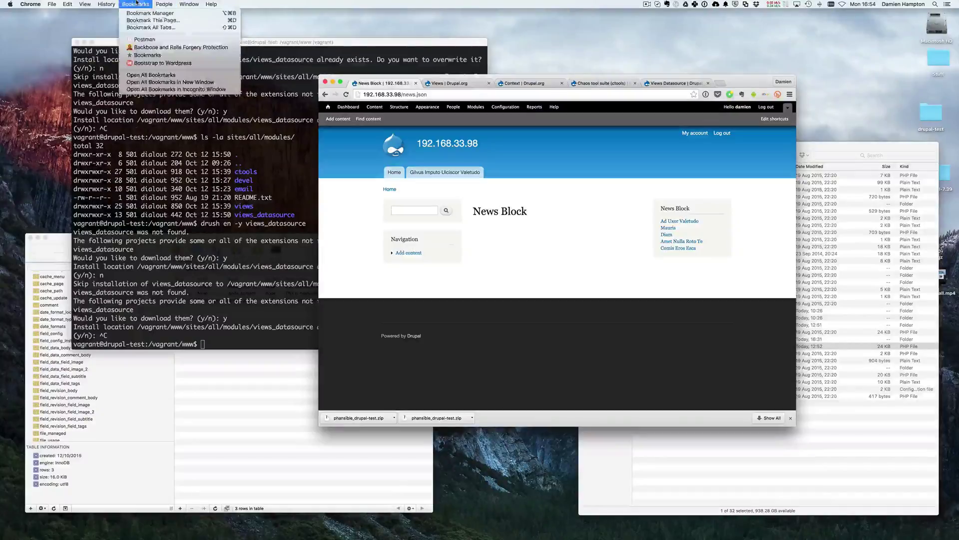
mouse_move(142, 3)
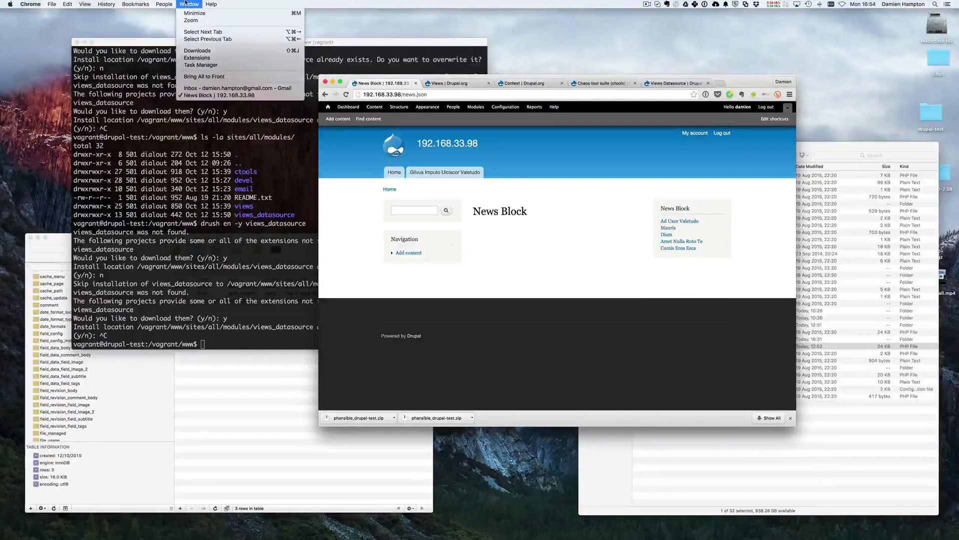
click(186, 3)
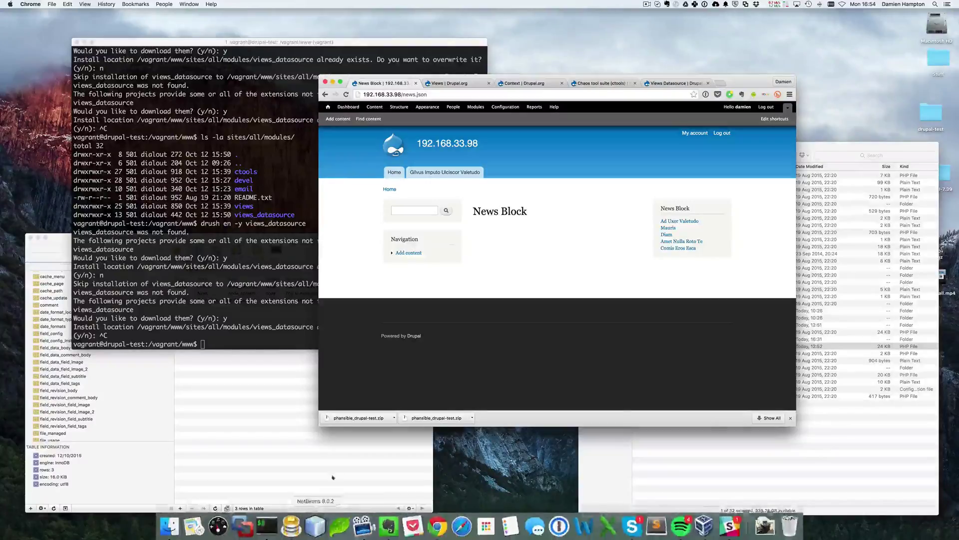
Step: Search the installed applications for "post" and launch Postman
key(F4)
text(post)
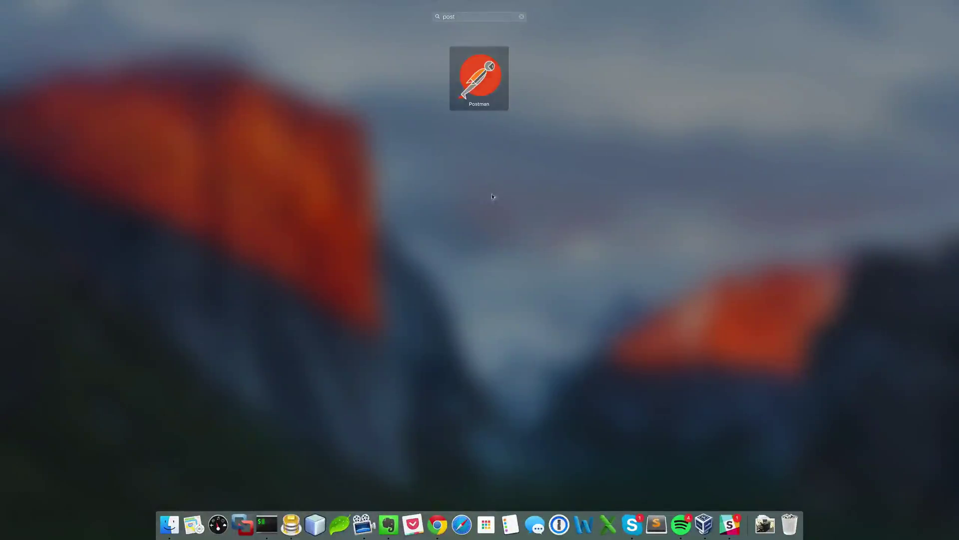
key(Return)
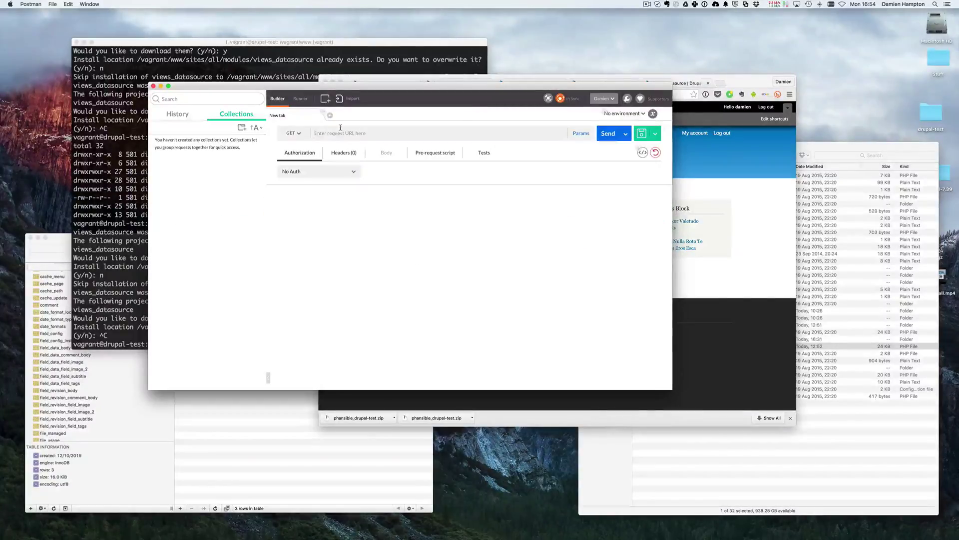
key(super+v)
click(607, 136)
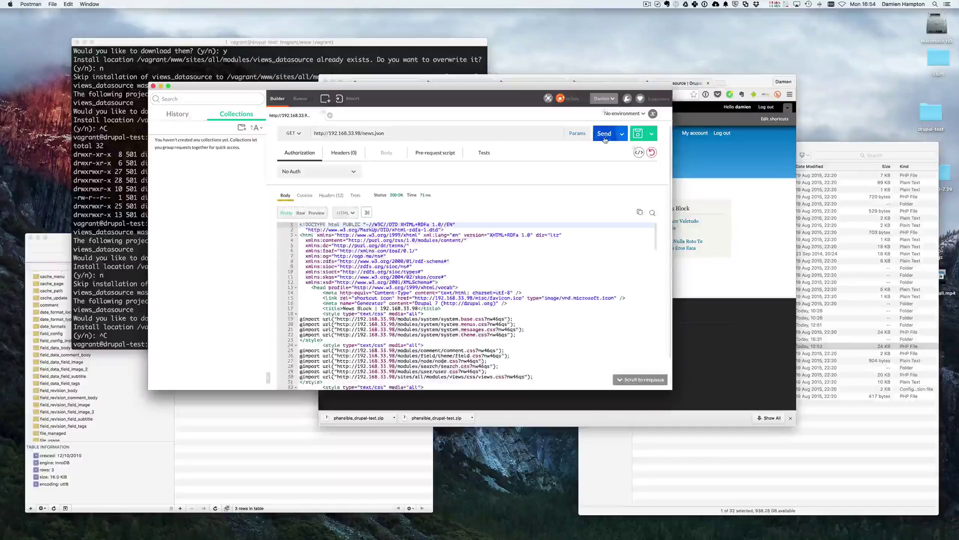
scroll(363, 360, down, 2)
Step: Switch to Chrome, open the News Block page's view for editing, and examine the Page (JSON) display's actions and advanced settings
click(738, 127)
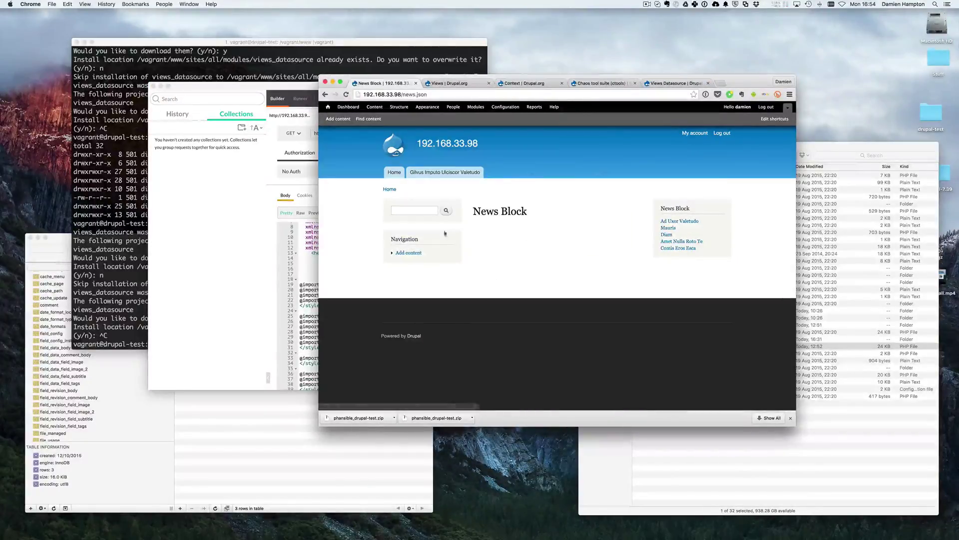
click(639, 210)
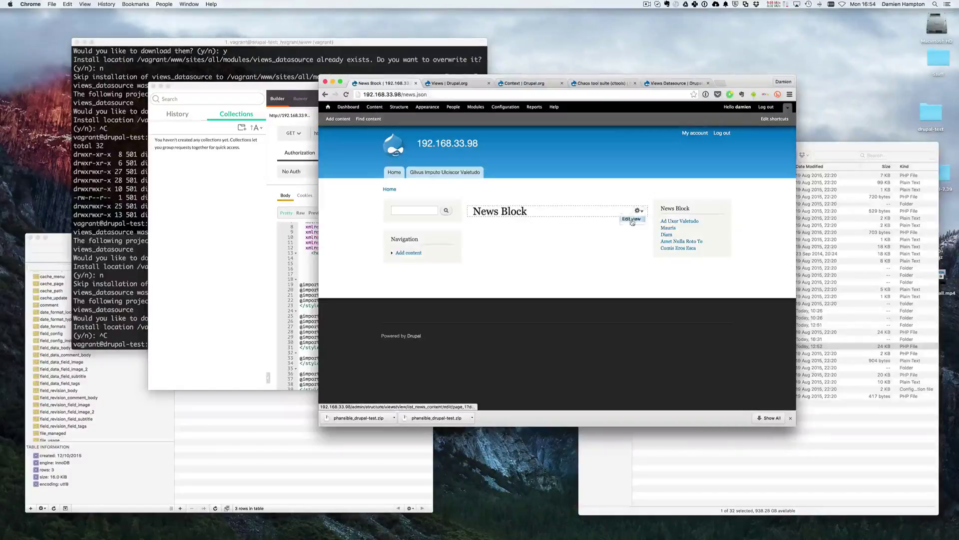
click(630, 221)
scroll(603, 259, down, 2)
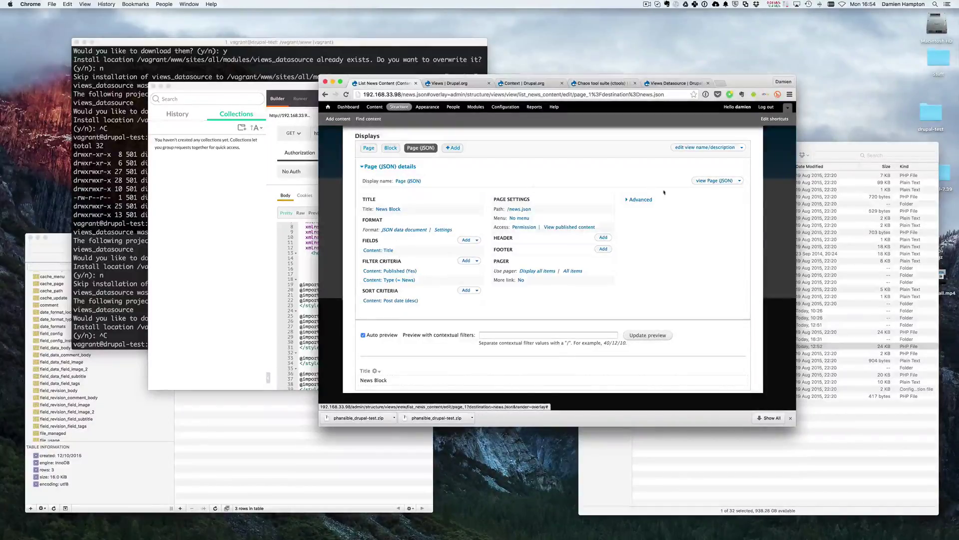
click(740, 182)
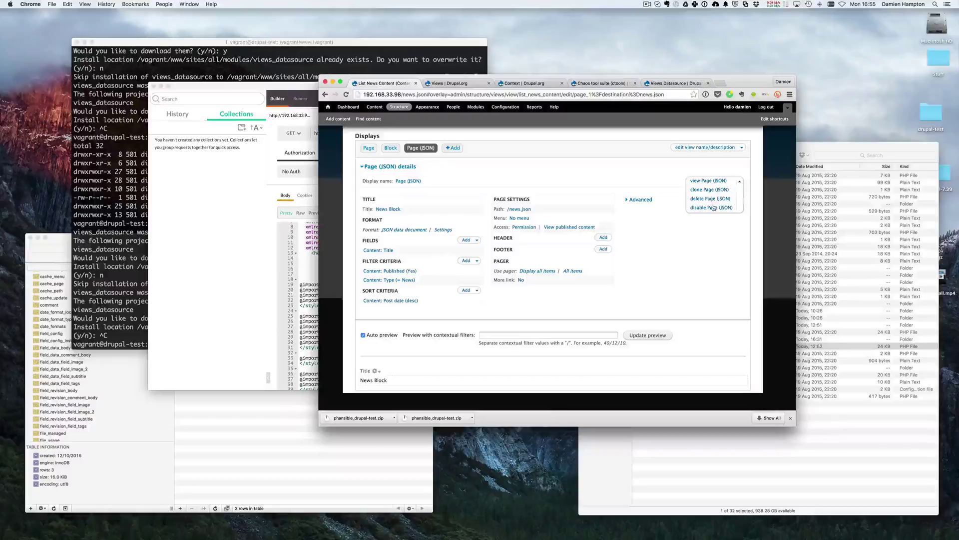
click(632, 200)
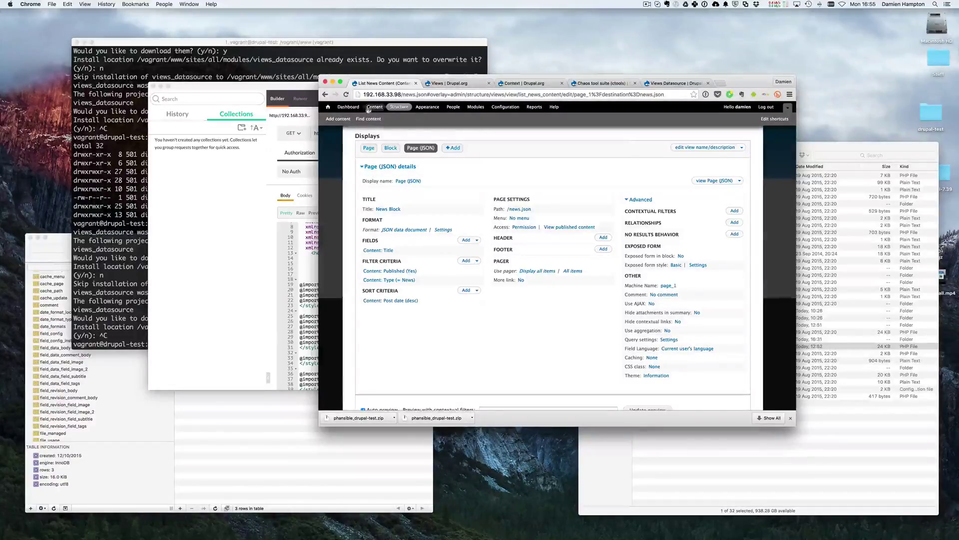
Step: Go to the site's home page and open the administration dashboard
click(348, 107)
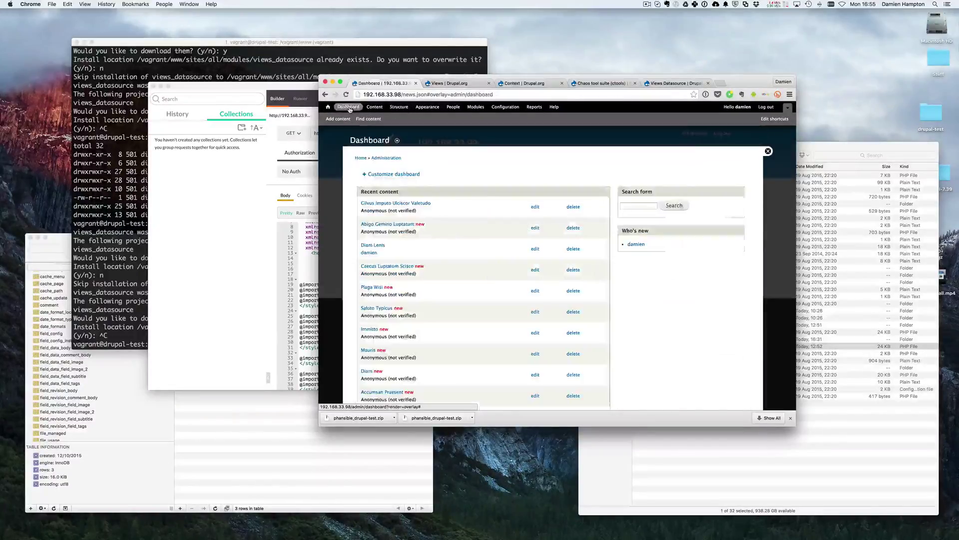
click(328, 107)
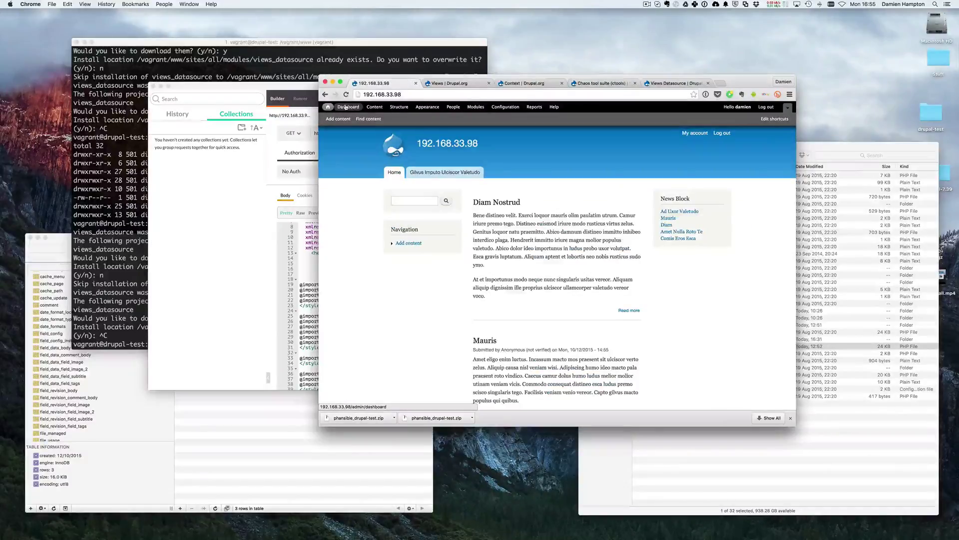
click(348, 107)
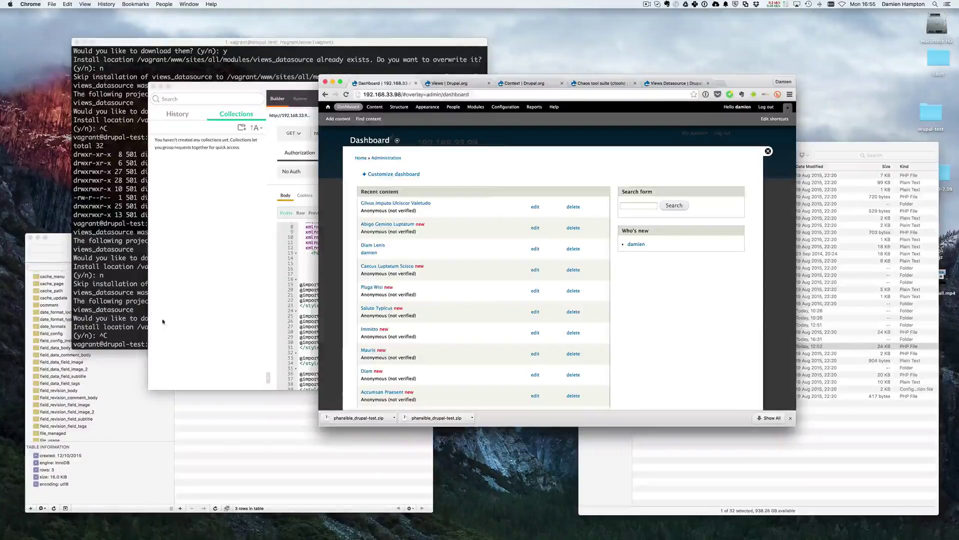
Step: Switch to iTerm and clear all of Drupal's caches with "drush cc all"
key(super+Tab)
key(Up)
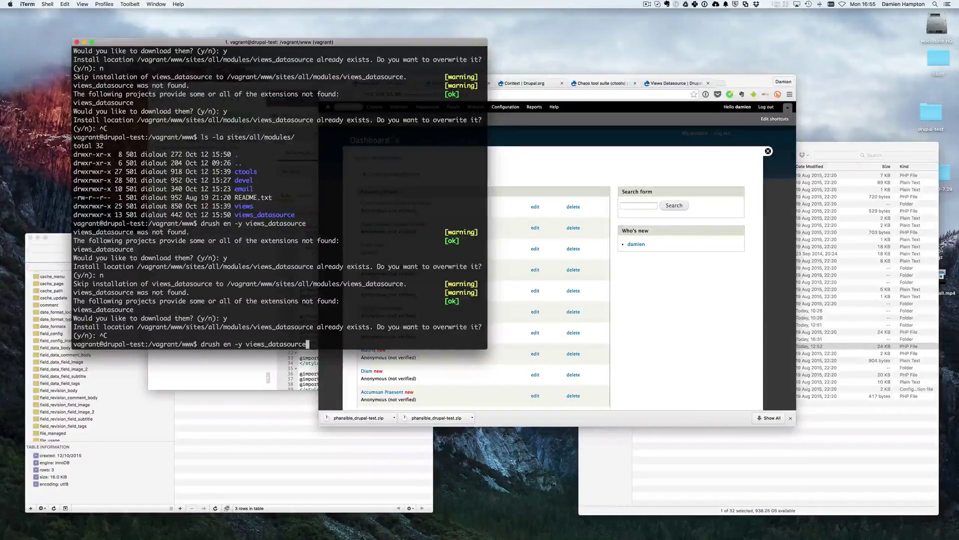
key(BackSpace)
key(BackSpace)
key(BackSpace)
key(BackSpace)
key(BackSpace)
key(BackSpace)
key(BackSpace)
key(BackSpace)
key(BackSpace)
key(BackSpace)
key(BackSpace)
key(BackSpace)
key(BackSpace)
key(BackSpace)
key(BackSpace)
key(BackSpace)
key(BackSpace)
key(BackSpace)
key(BackSpace)
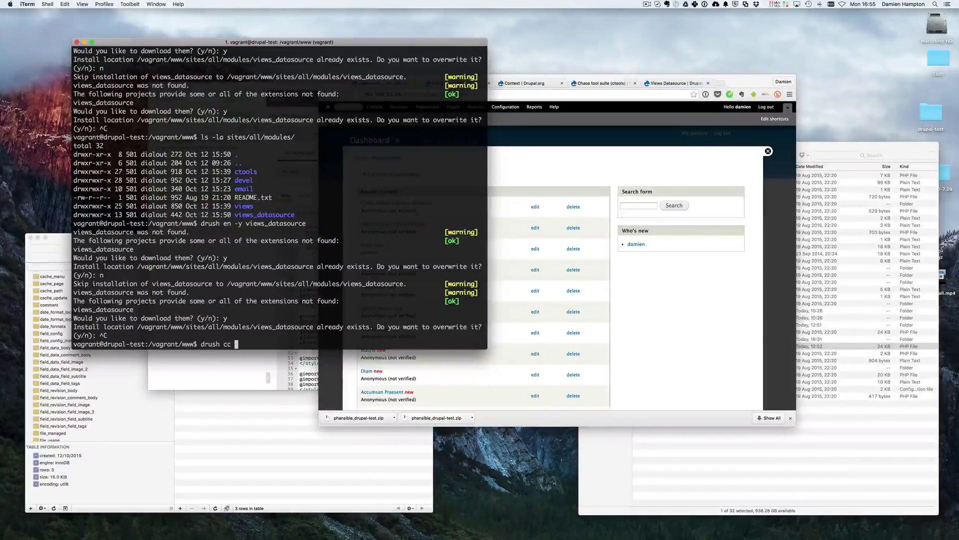
text(ll)
key(Return)
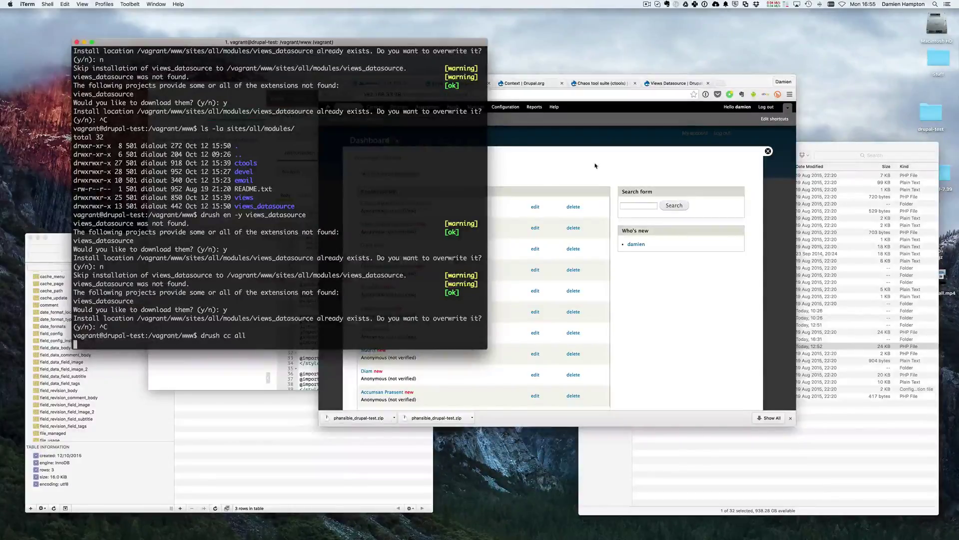
Step: Switch to Chrome, close the dashboard overlay, and load 192.168.33.98/news.json to check its output
click(718, 153)
click(768, 151)
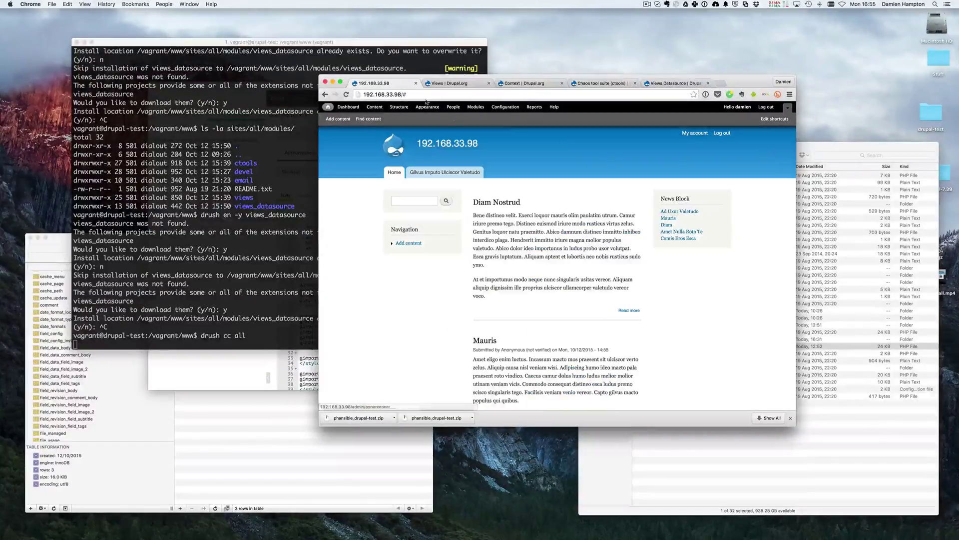
text(192.168.33.98/news)
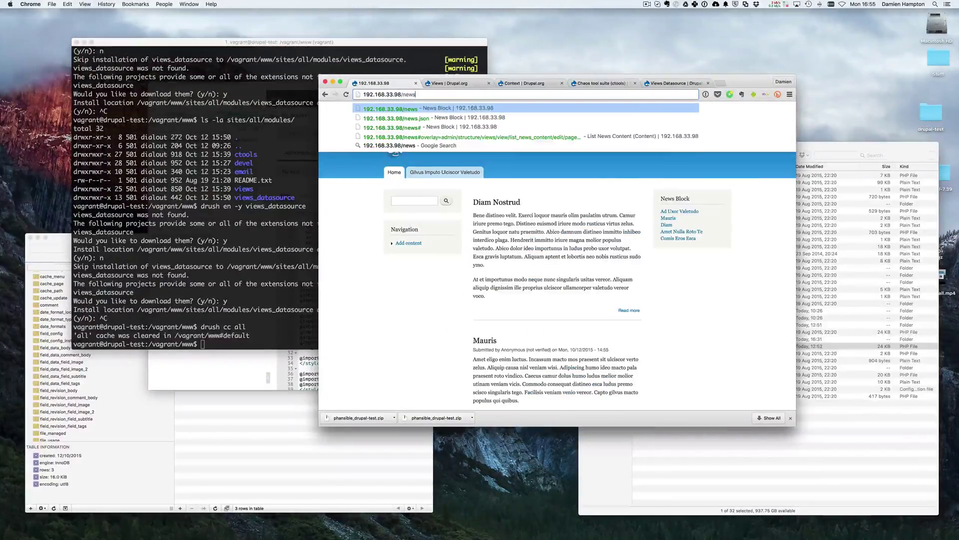
key(Down)
key(Return)
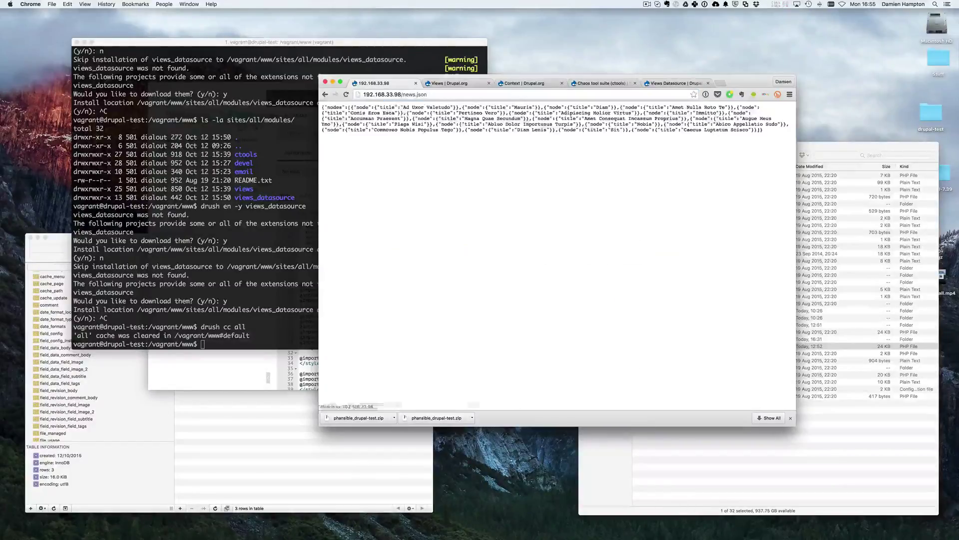
click(434, 95)
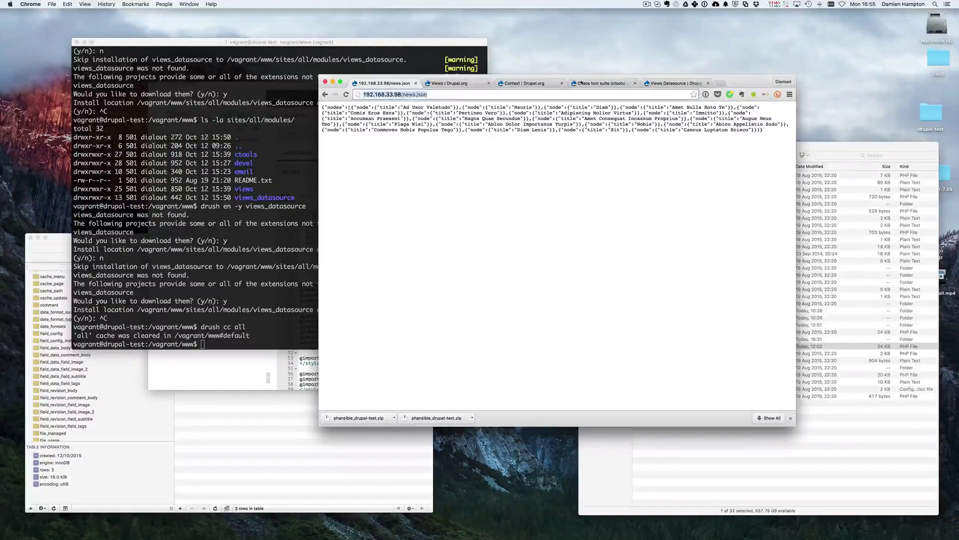
click(449, 83)
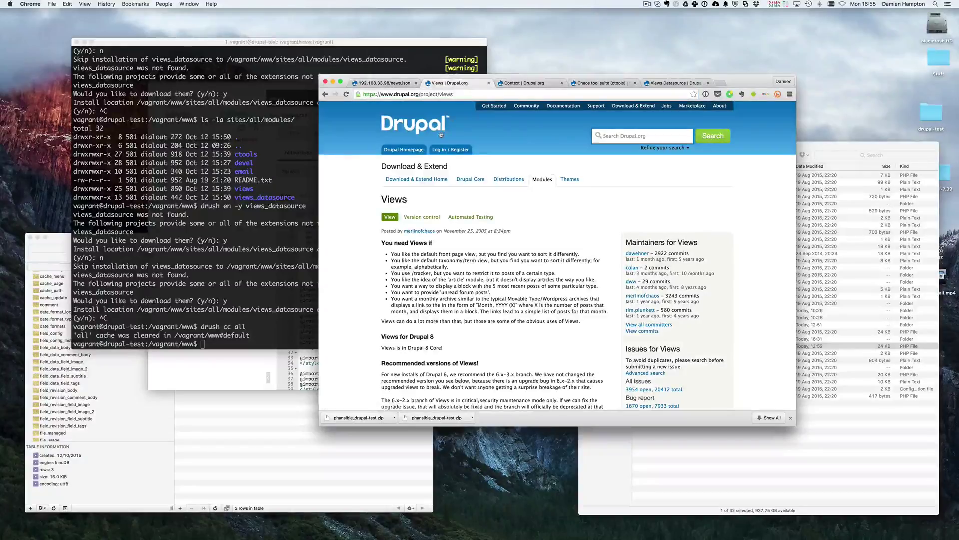
click(386, 85)
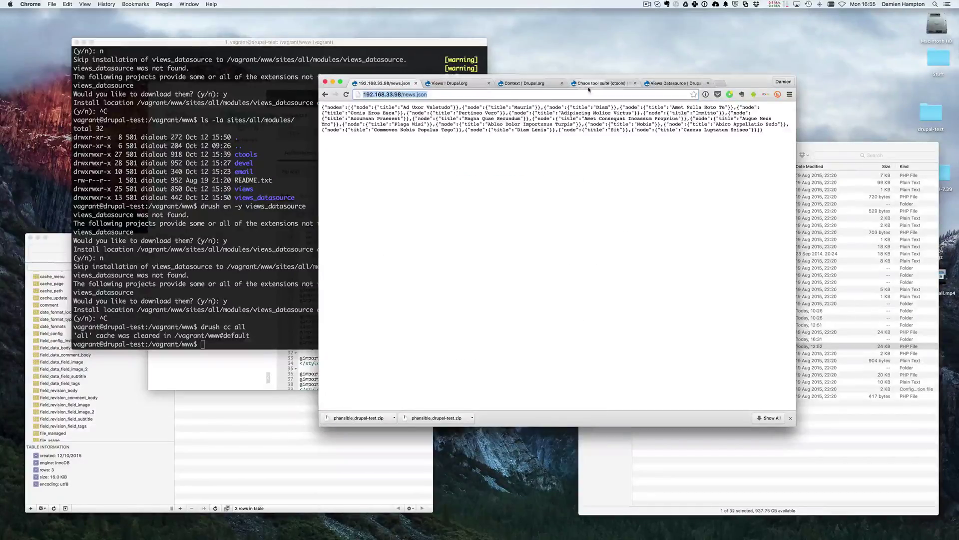
click(414, 103)
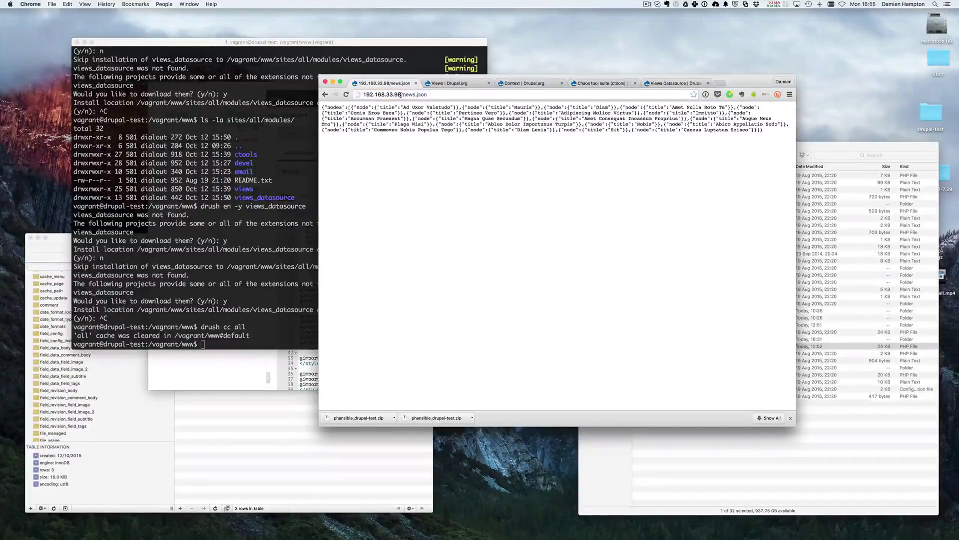
click(400, 94)
click(475, 172)
Step: Switch to Postman, resend the GET request for news.json, and look through the full response body
click(244, 369)
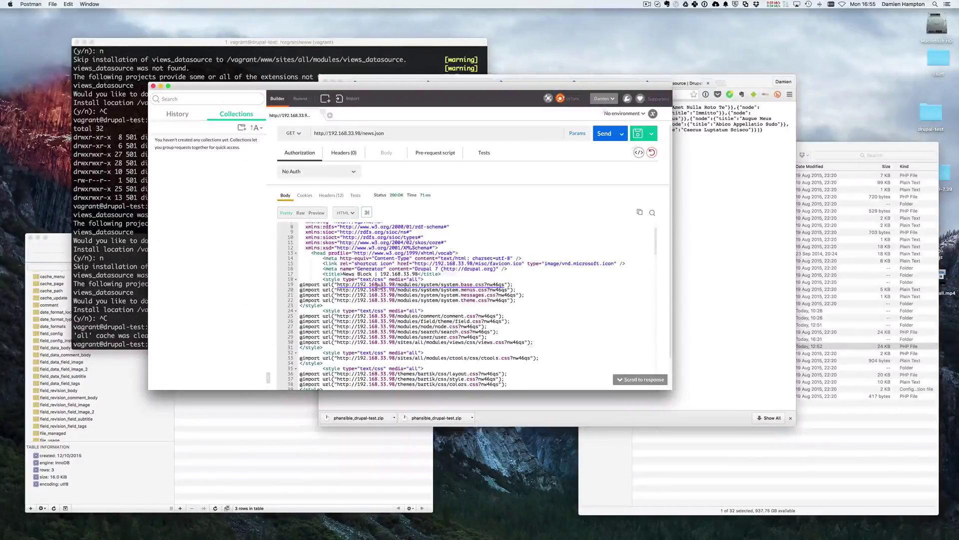
scroll(349, 259, up, 2)
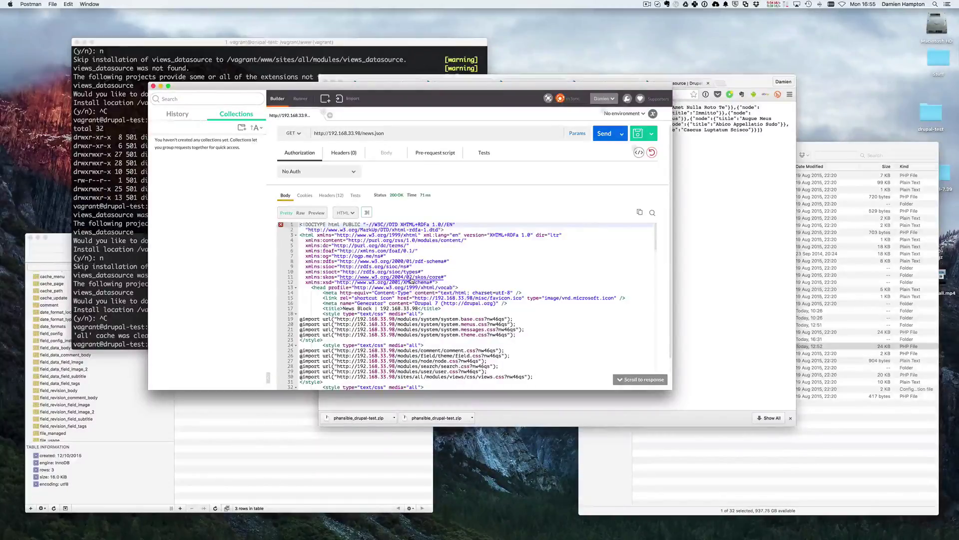
click(607, 134)
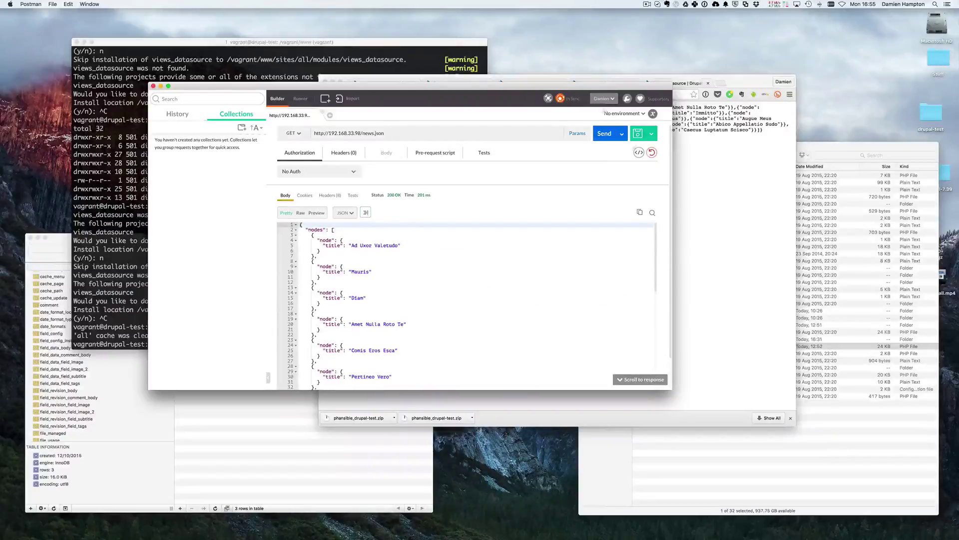
scroll(327, 259, down, 15)
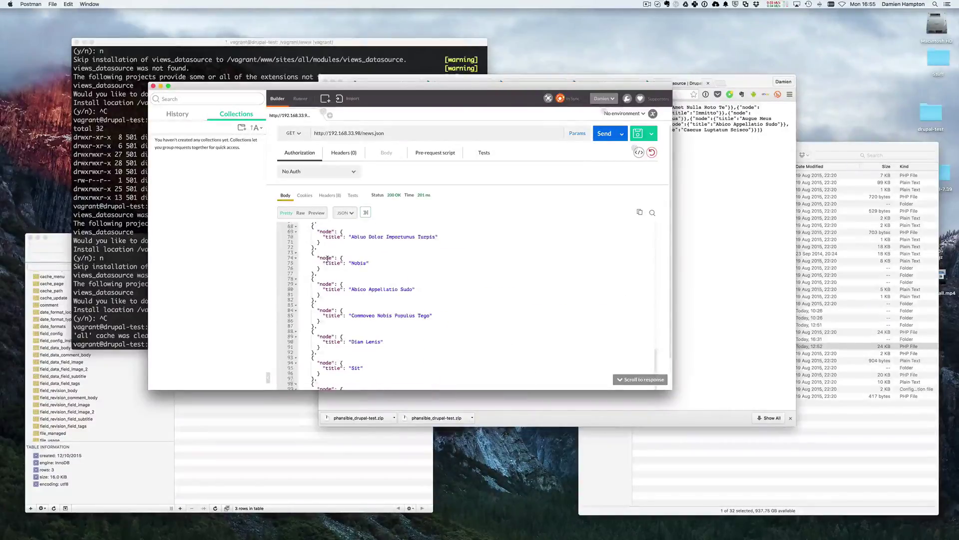
scroll(327, 258, up, 15)
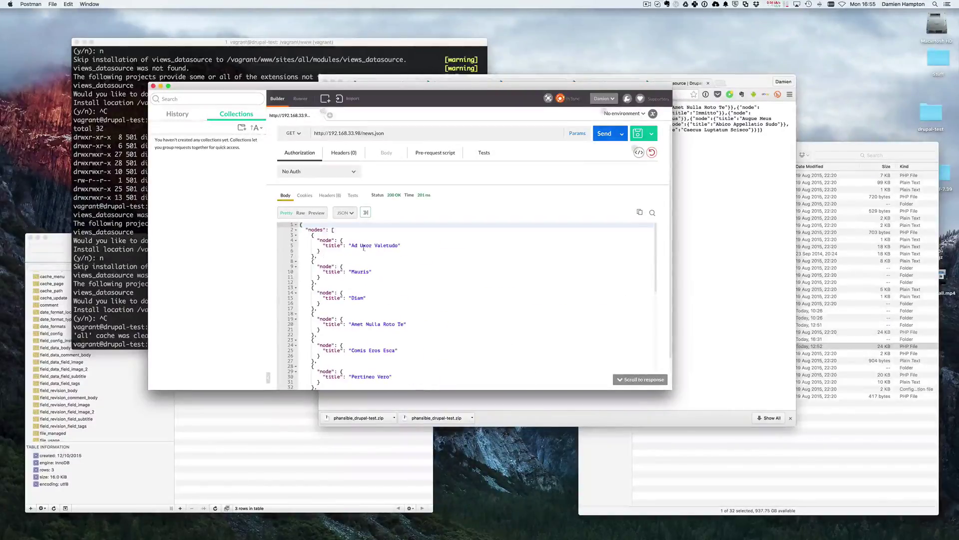
Step: Switch back to Chrome and load the regular news page at 192.168.33.98/news
click(738, 226)
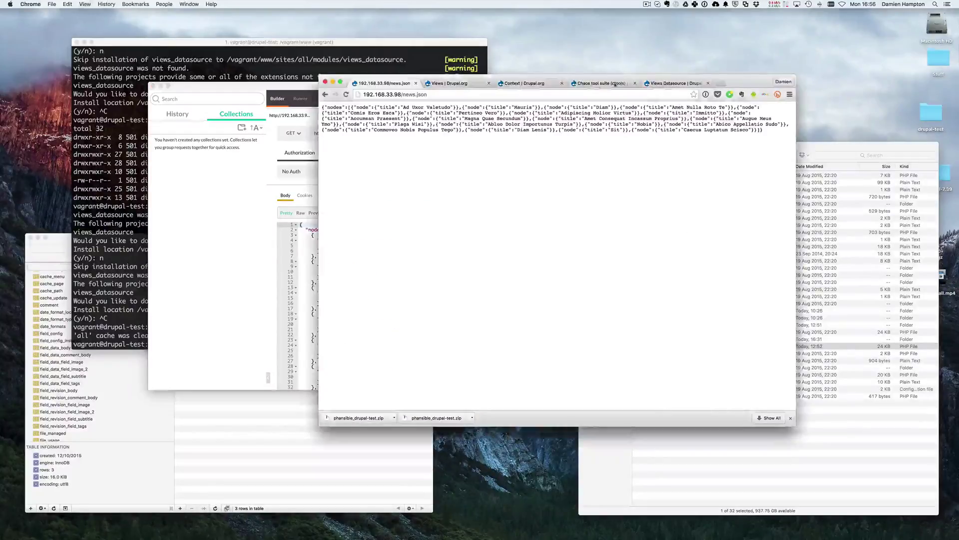
click(614, 85)
click(383, 83)
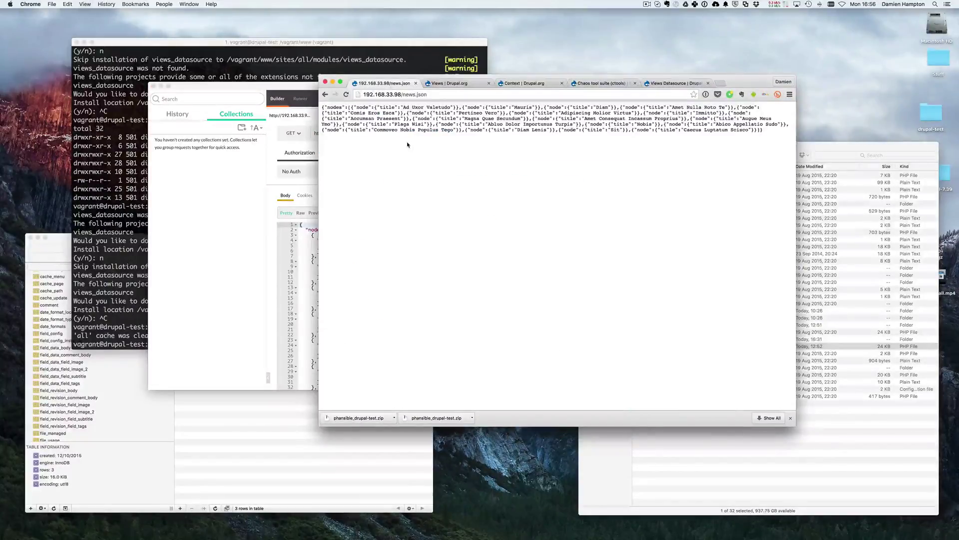
key(super+bracketleft)
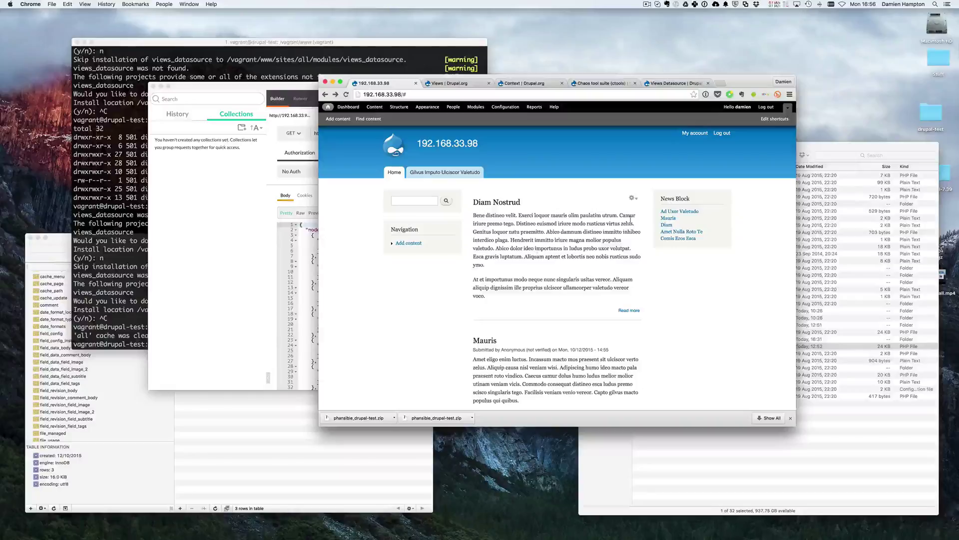
click(448, 95)
click(448, 95)
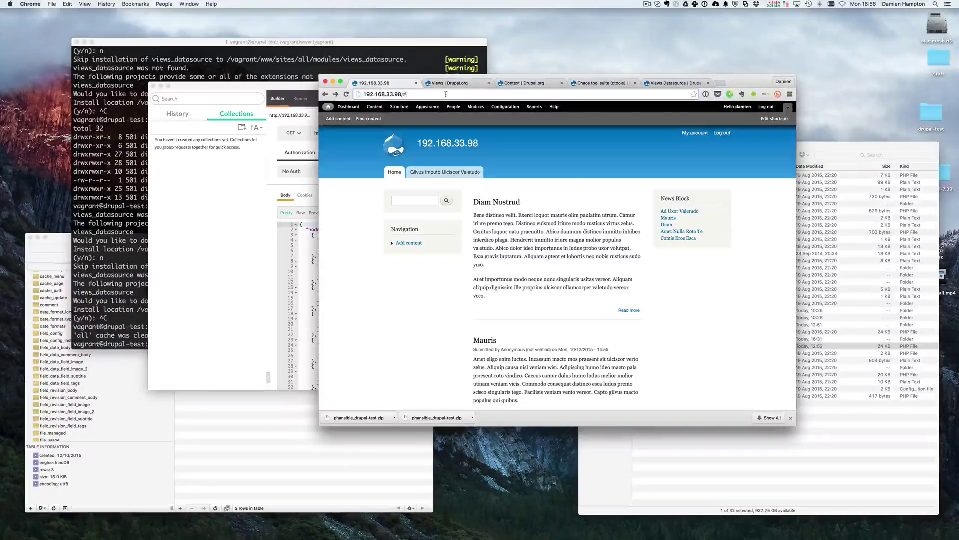
key(BackSpace)
text(news)
key(Return)
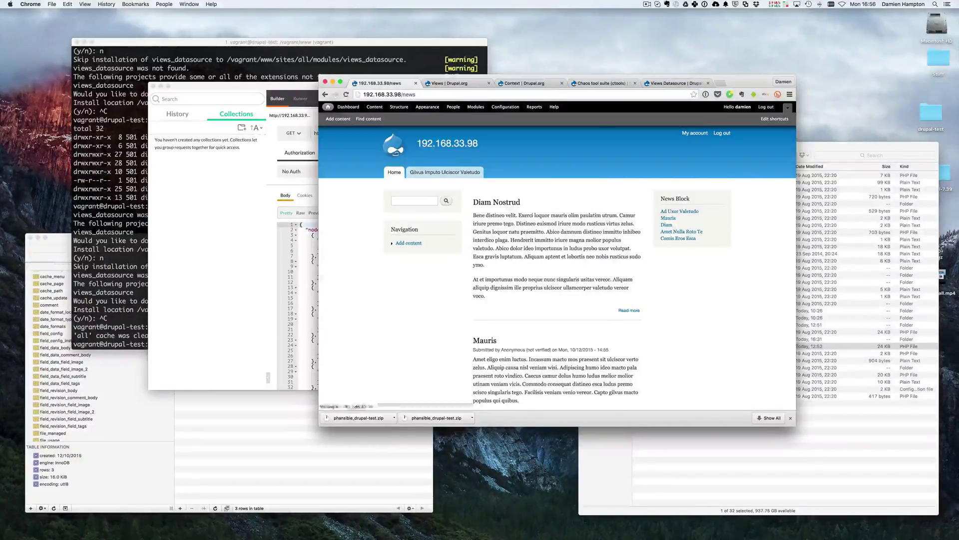
Step: Open the news page's view for editing and show its Page (JSON) display
click(638, 210)
click(631, 224)
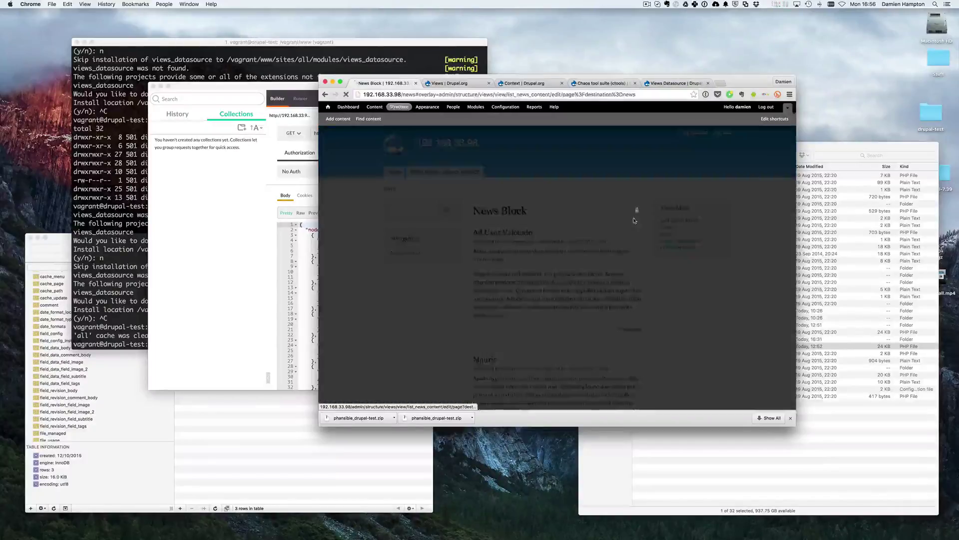
click(416, 195)
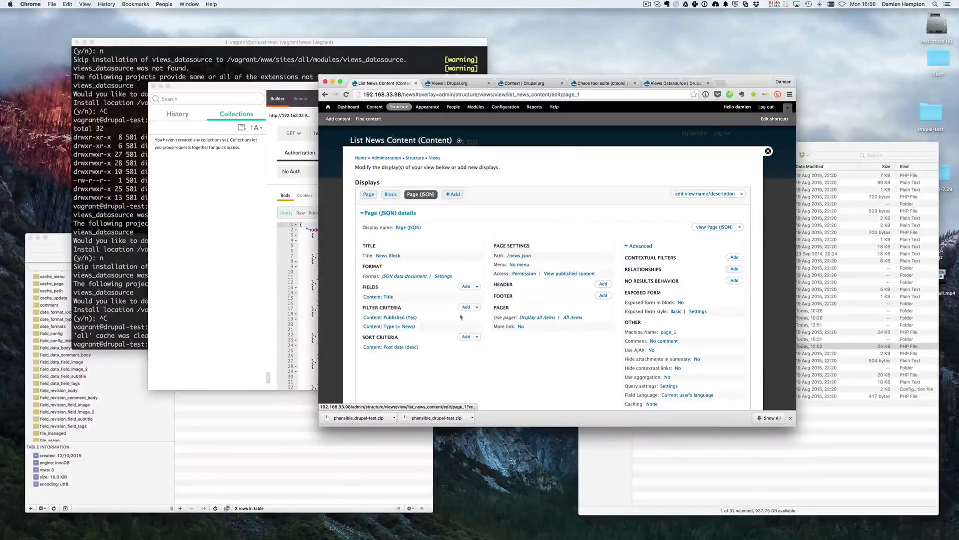
Step: Add the Content: Nid field to all displays with its default settings and save the view
click(466, 287)
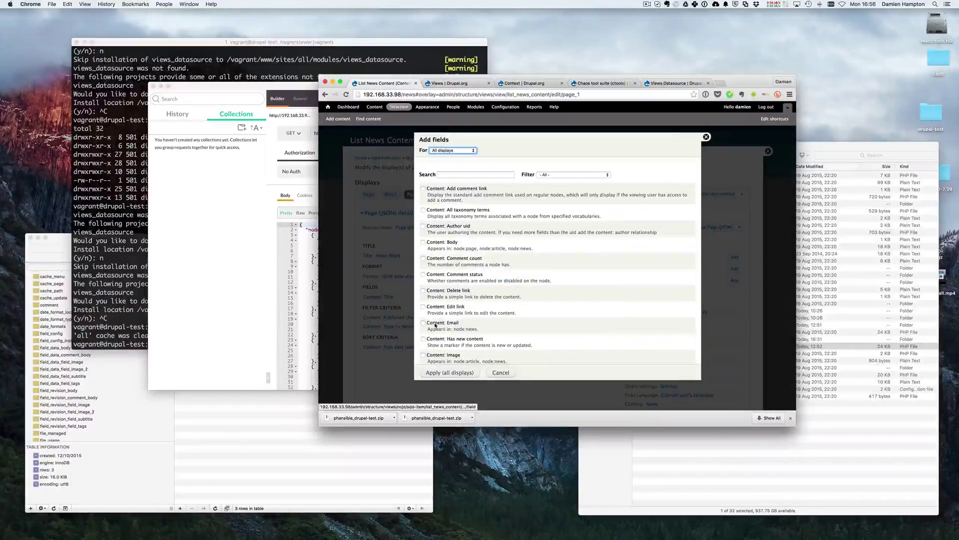
scroll(436, 324, down, 3)
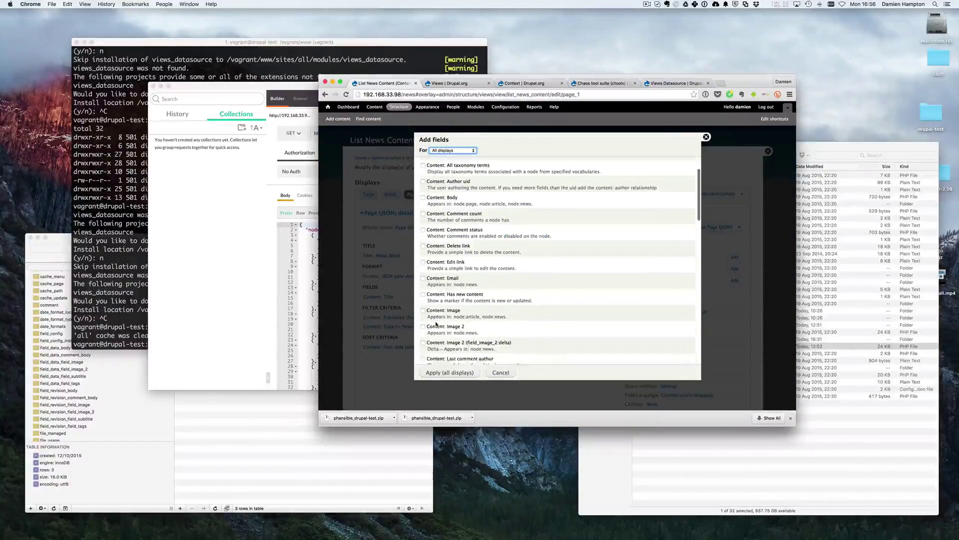
scroll(442, 265, up, 3)
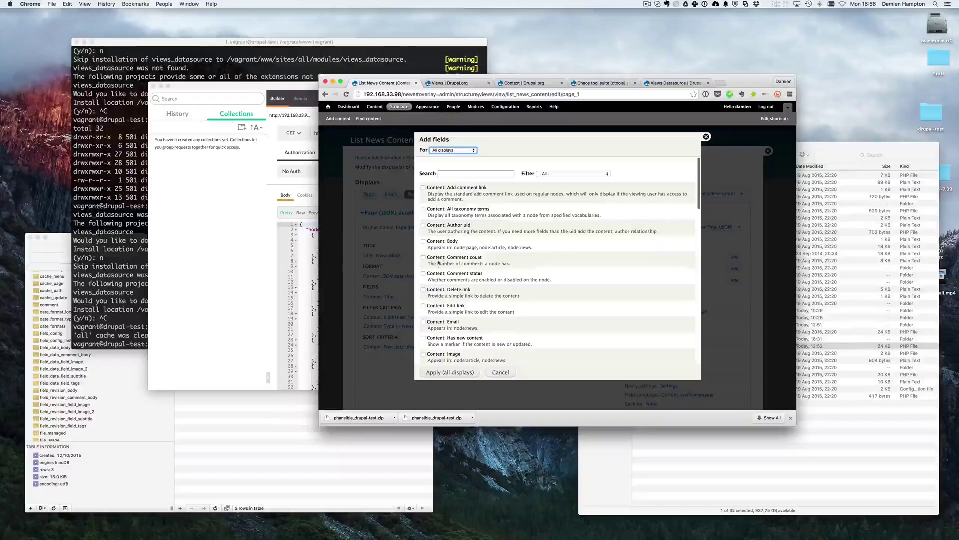
scroll(438, 264, down, 5)
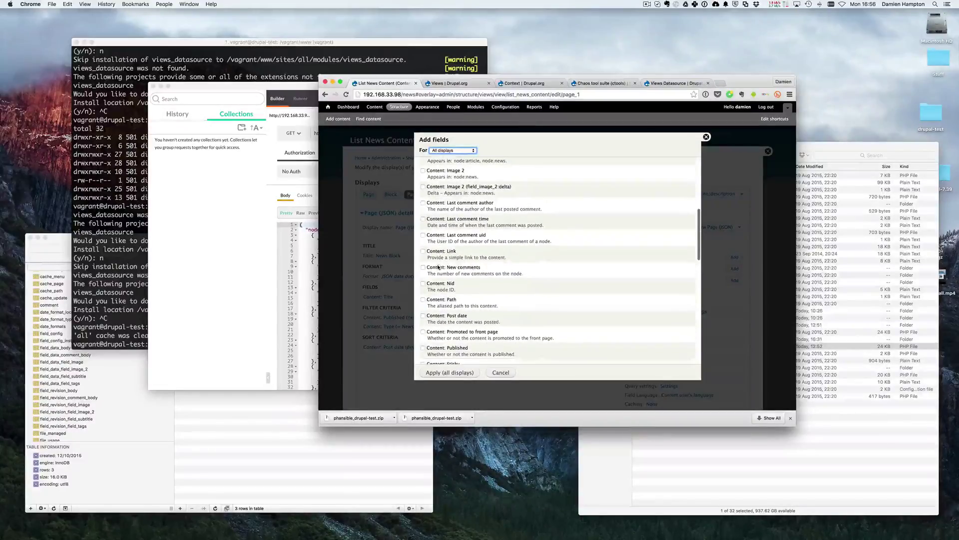
click(424, 283)
click(452, 374)
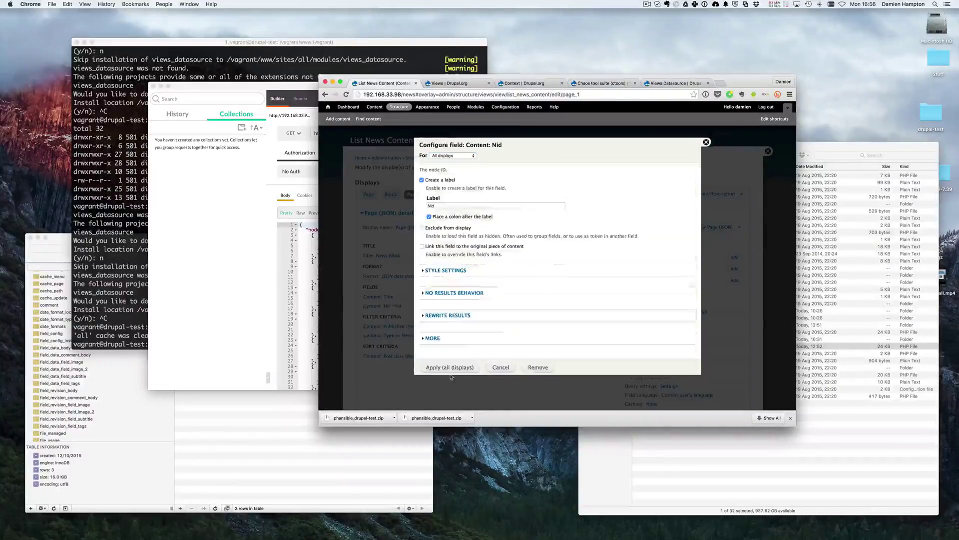
click(451, 368)
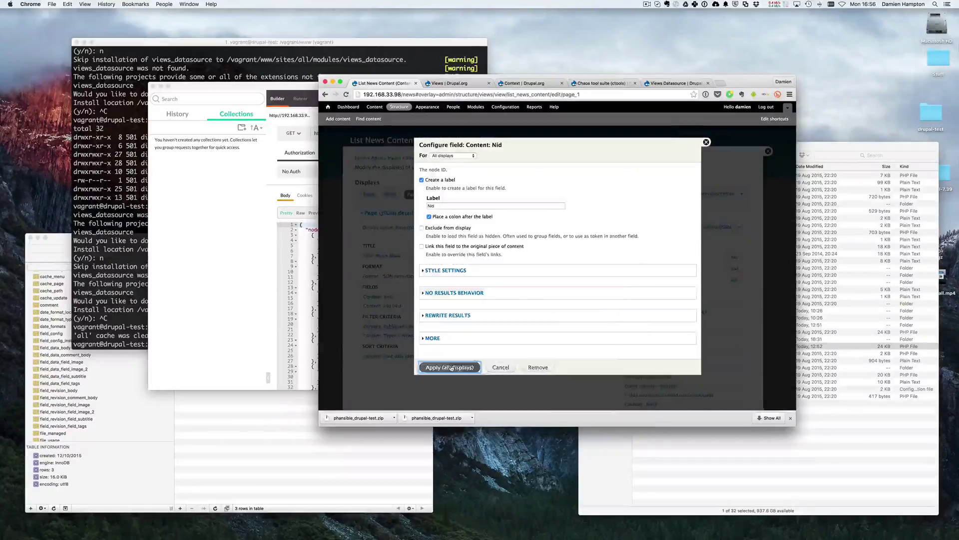
click(702, 194)
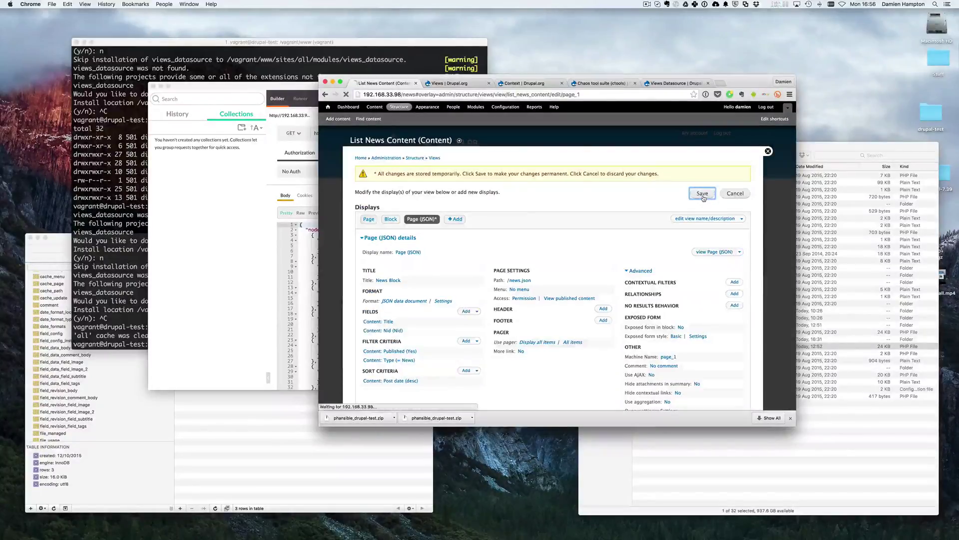
Step: Switch to Postman, resend the GET request for news.json, and check the Nid values of the first nodes in the response
key(super+Tab)
click(605, 133)
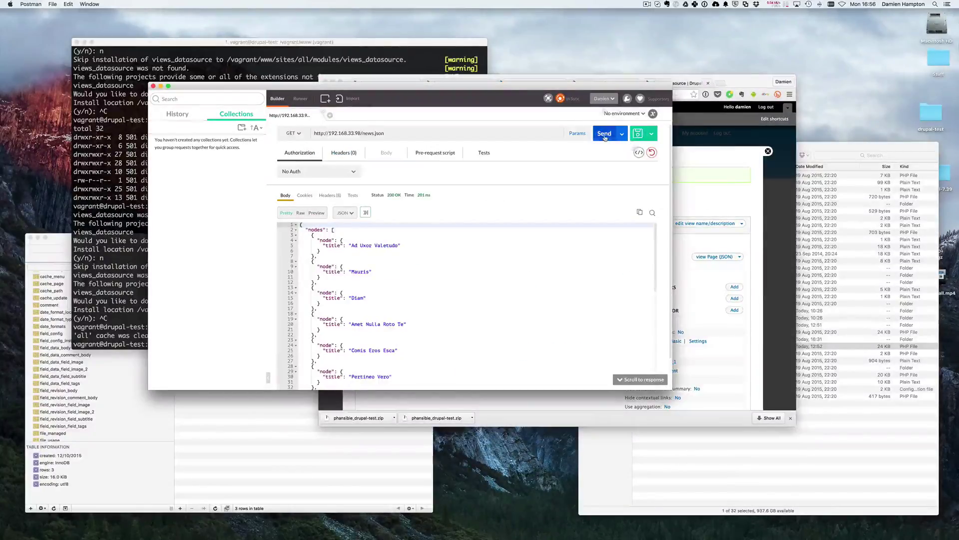
click(326, 250)
drag(324, 250, 376, 252)
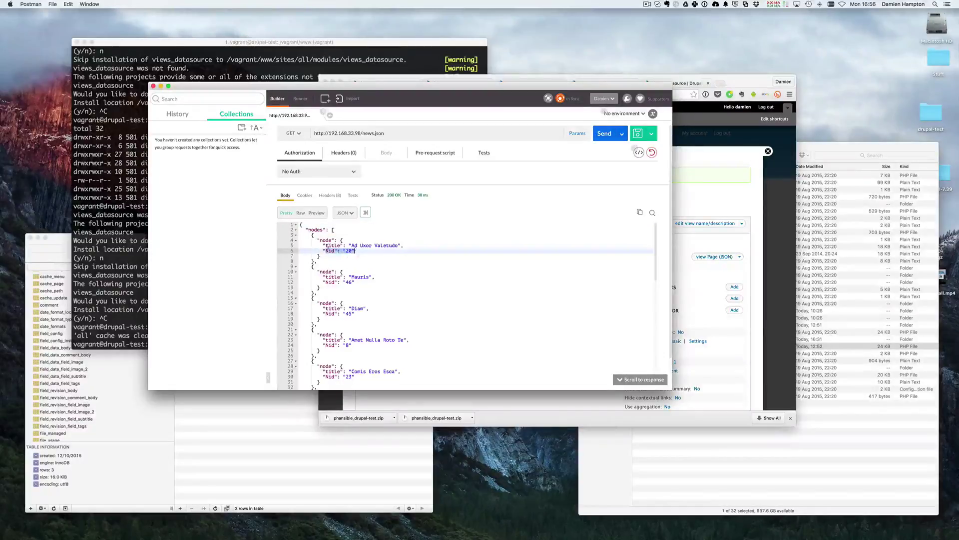
click(376, 252)
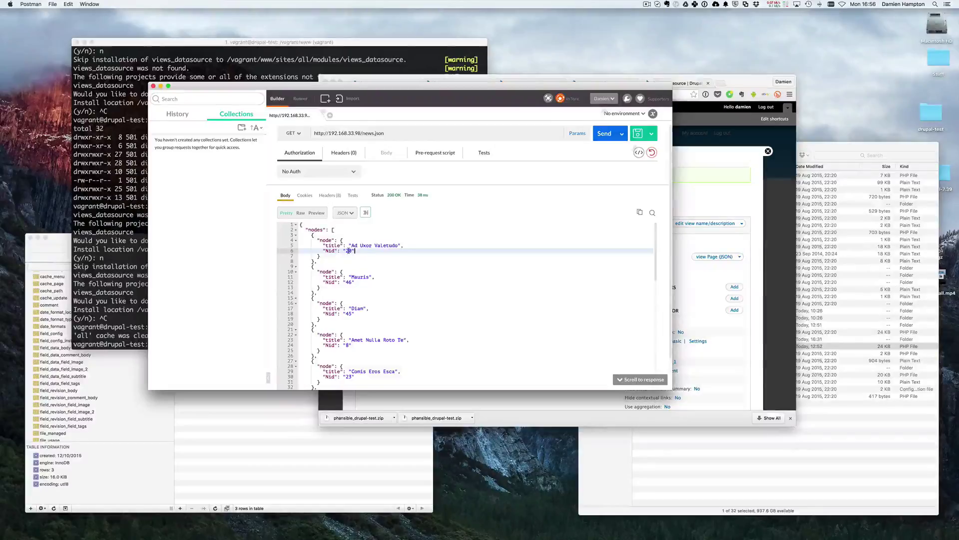
click(727, 215)
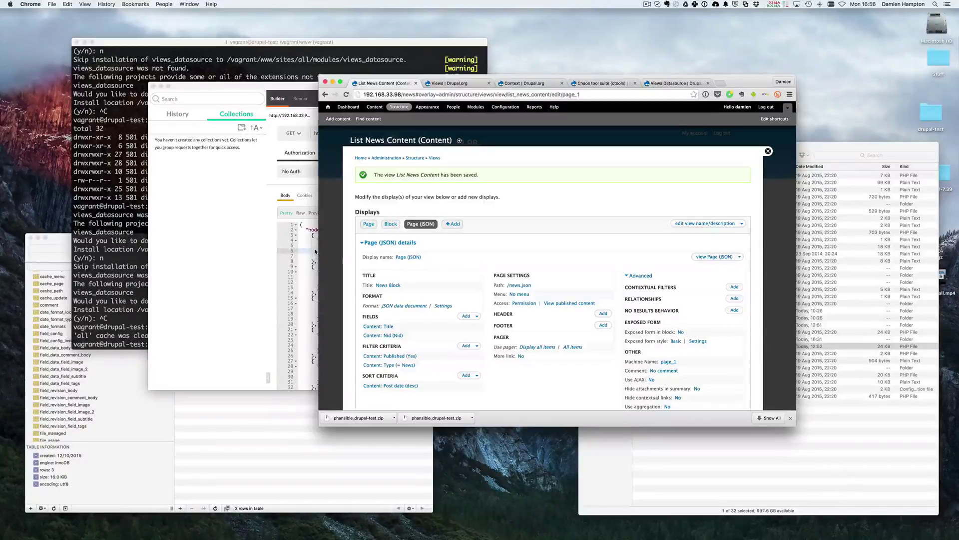
key(super+Tab)
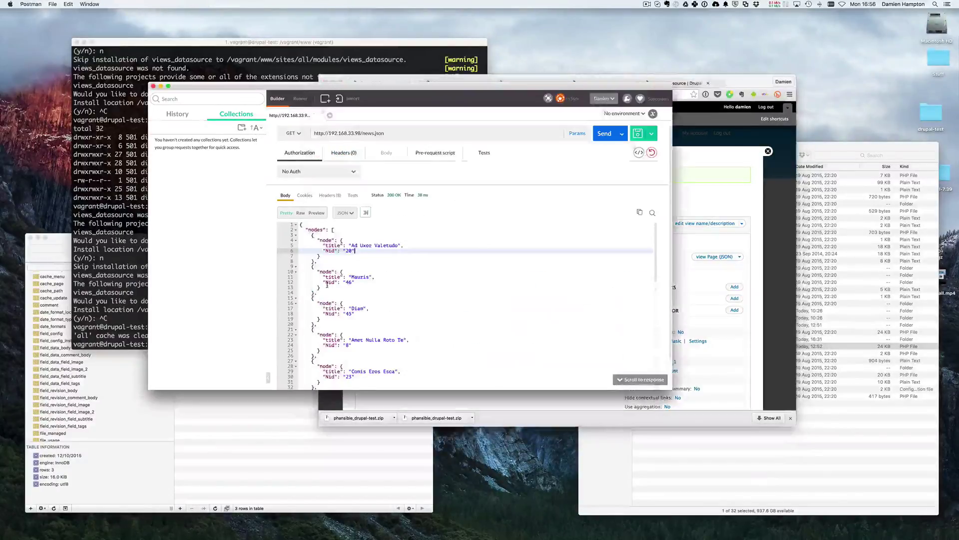
click(359, 284)
Step: Switch to Chrome, look through the available contextual filters, cancel without adding one, and go back to Postman
key(super+Tab)
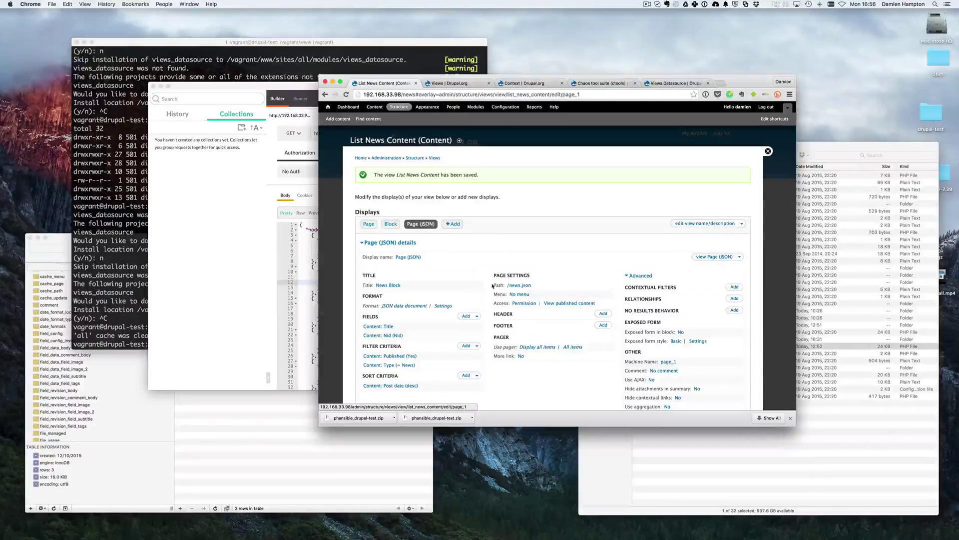
scroll(497, 284, down, 3)
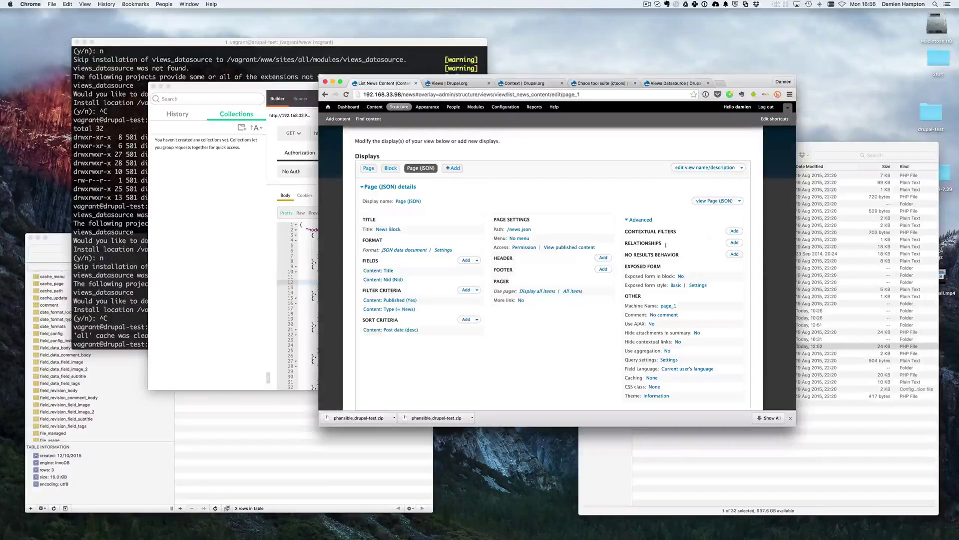
click(735, 230)
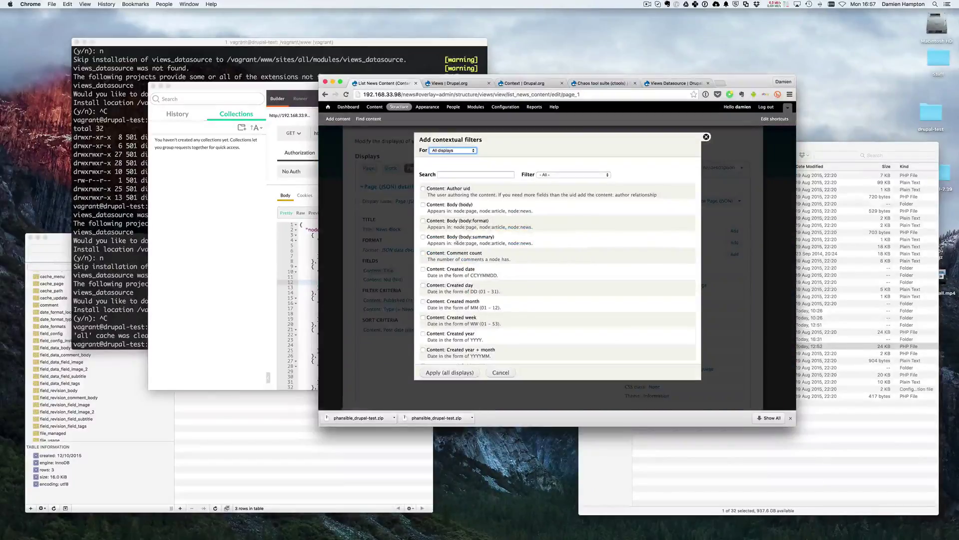
scroll(458, 243, down, 5)
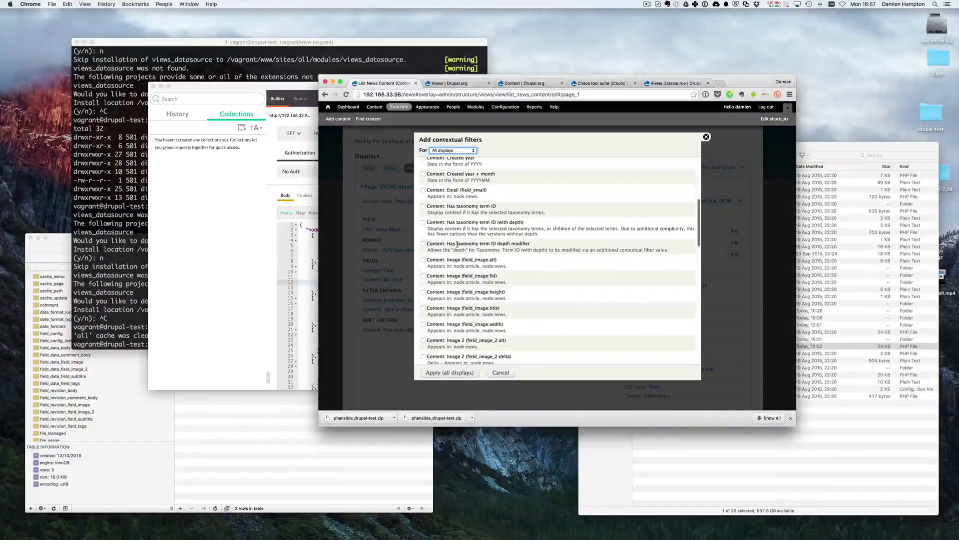
click(501, 373)
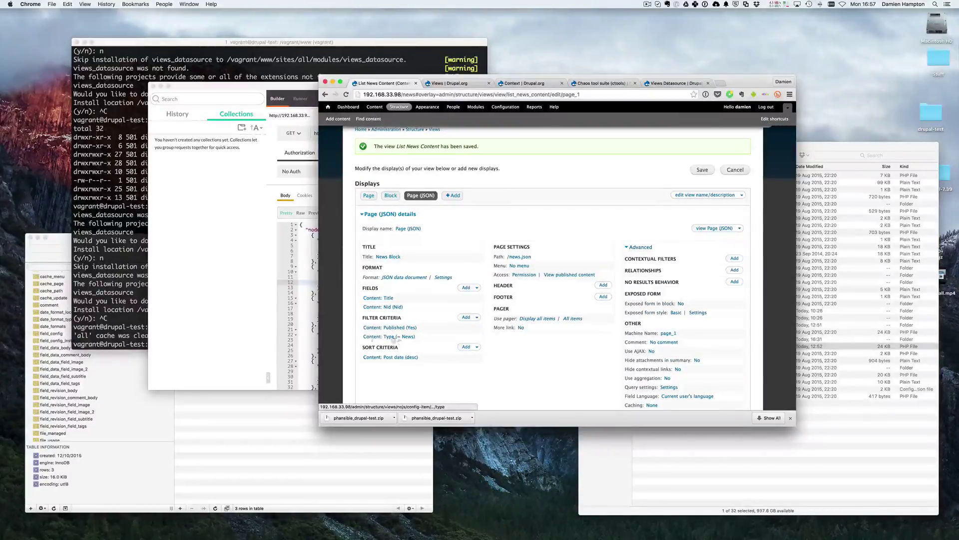
click(313, 318)
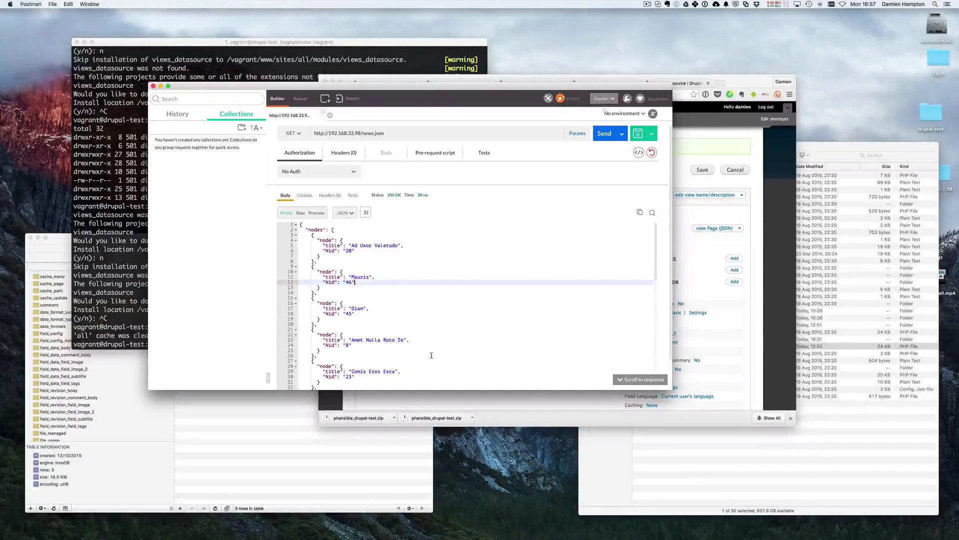
Step: Return to Chrome, close the overlay, reopen the news page's view for editing, and show its Block display
click(783, 209)
scroll(774, 162, up, 1)
click(767, 152)
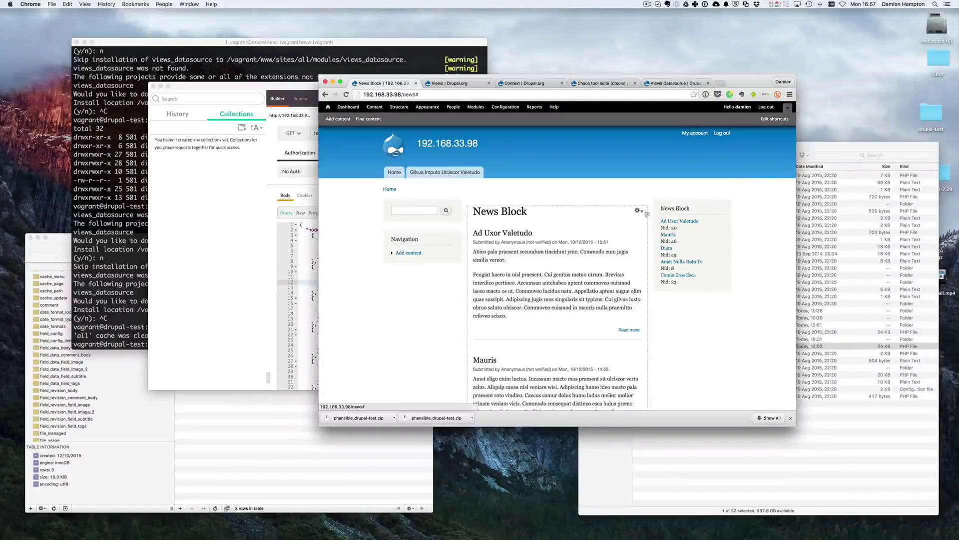
click(638, 212)
click(632, 223)
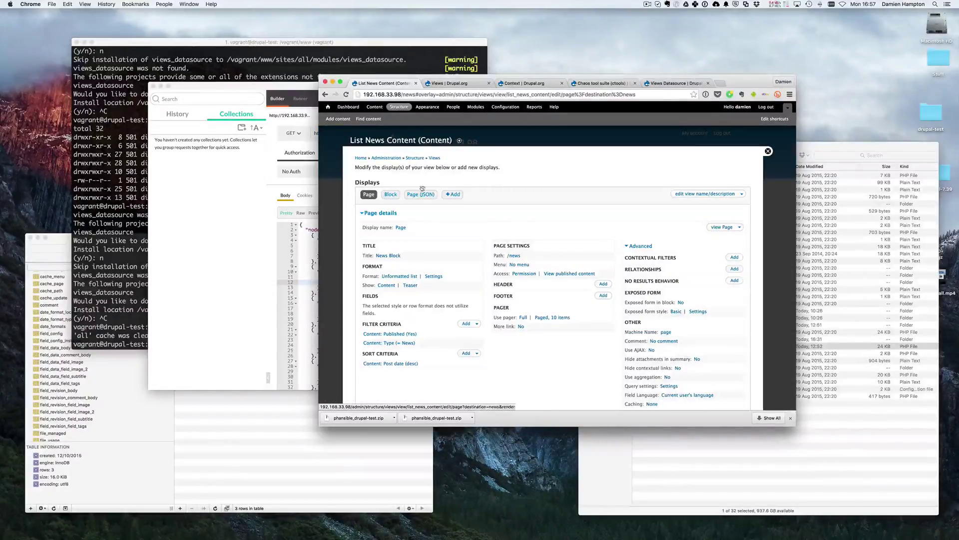
click(389, 195)
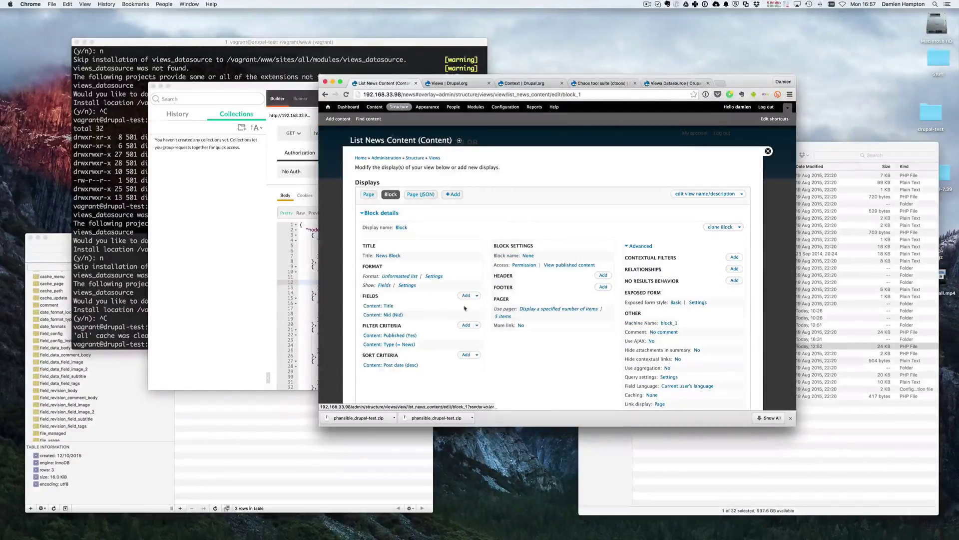
Step: Remove the Content: Nid field from the Block display only, overriding the shared fields, then save the view and close the overlay
click(477, 296)
click(460, 304)
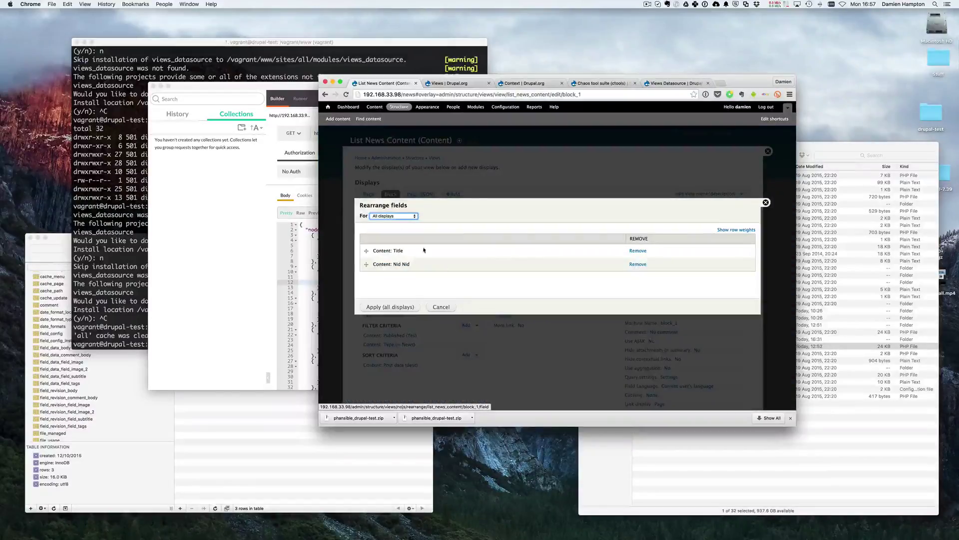
click(389, 216)
click(391, 222)
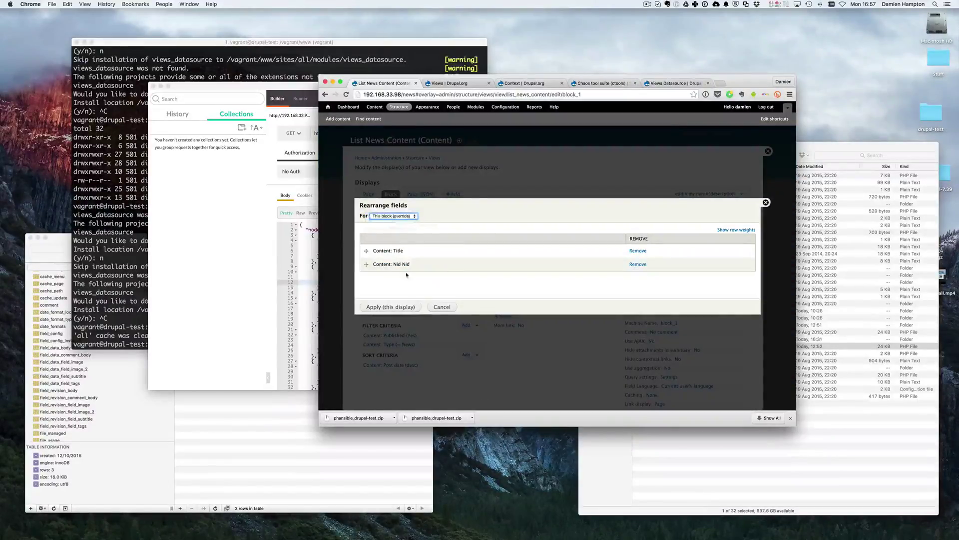
click(629, 264)
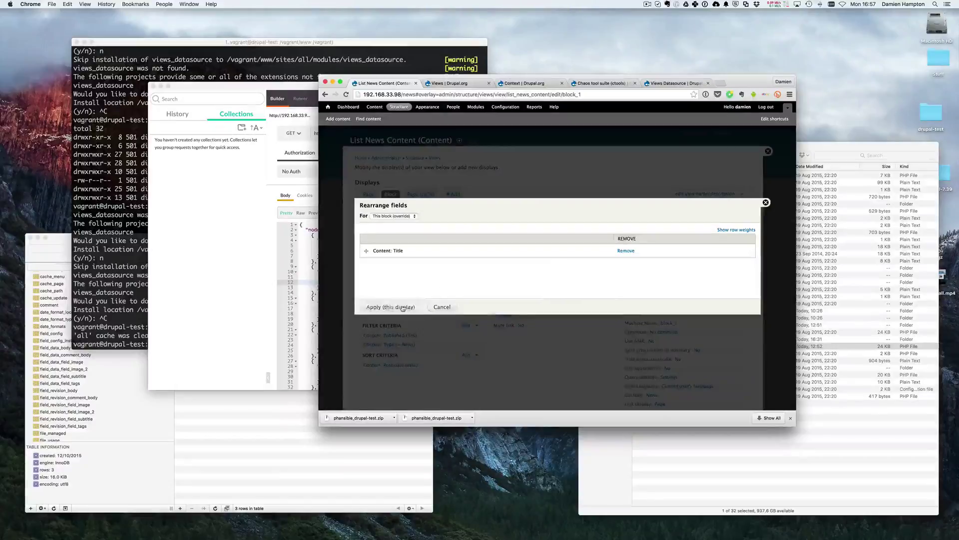
click(390, 307)
click(702, 193)
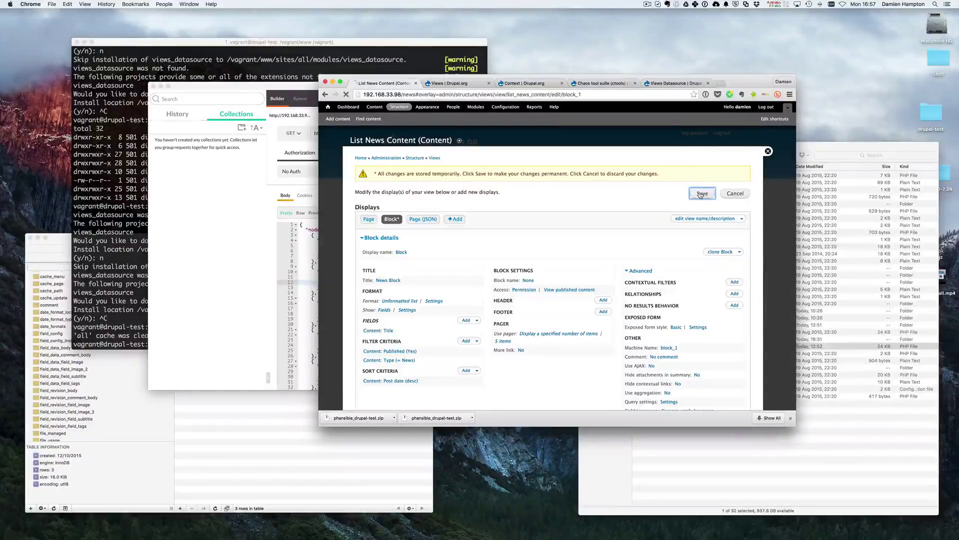
click(769, 152)
Step: Switch to Postman, resend the news.json request, and compare its node fields with the News Block sidebar in Chrome
click(226, 313)
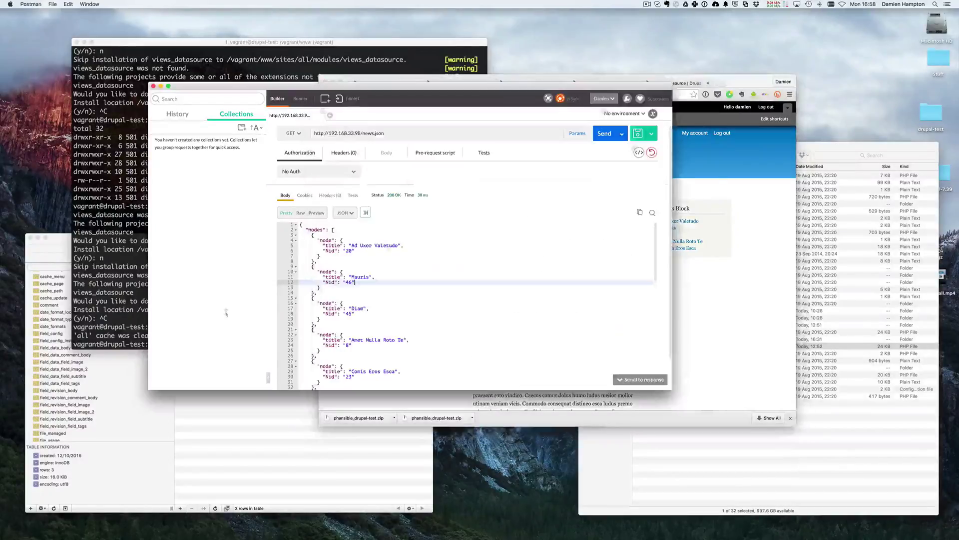
click(604, 132)
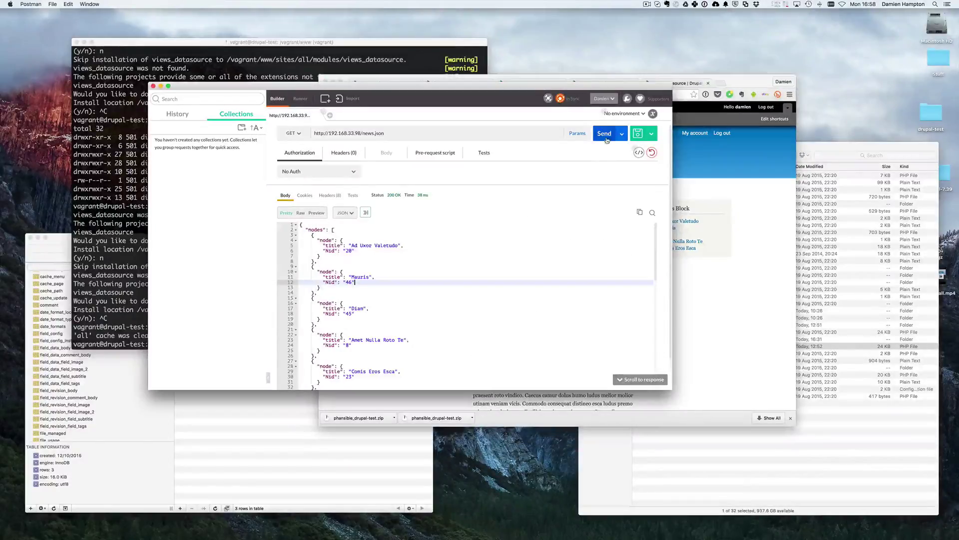
click(365, 247)
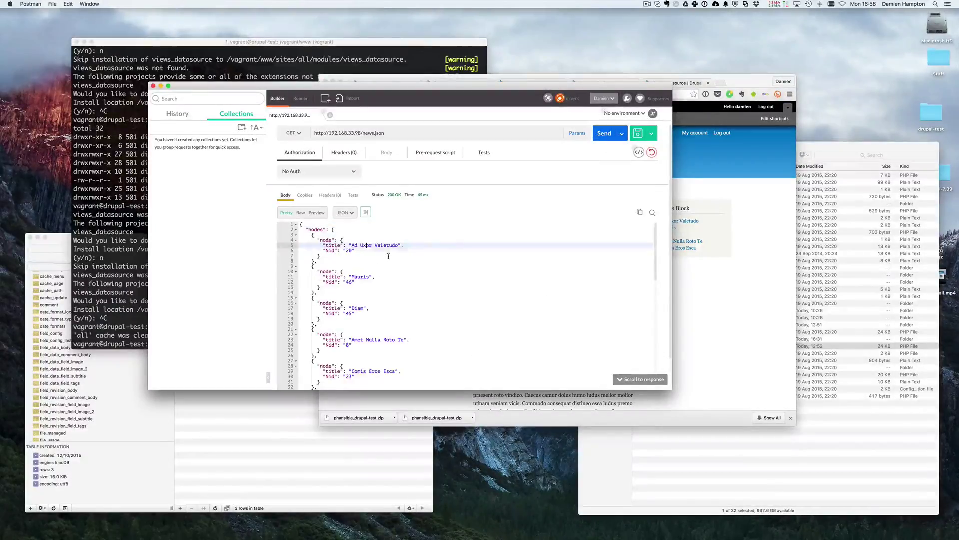
drag(370, 247, 300, 224)
click(450, 290)
click(717, 314)
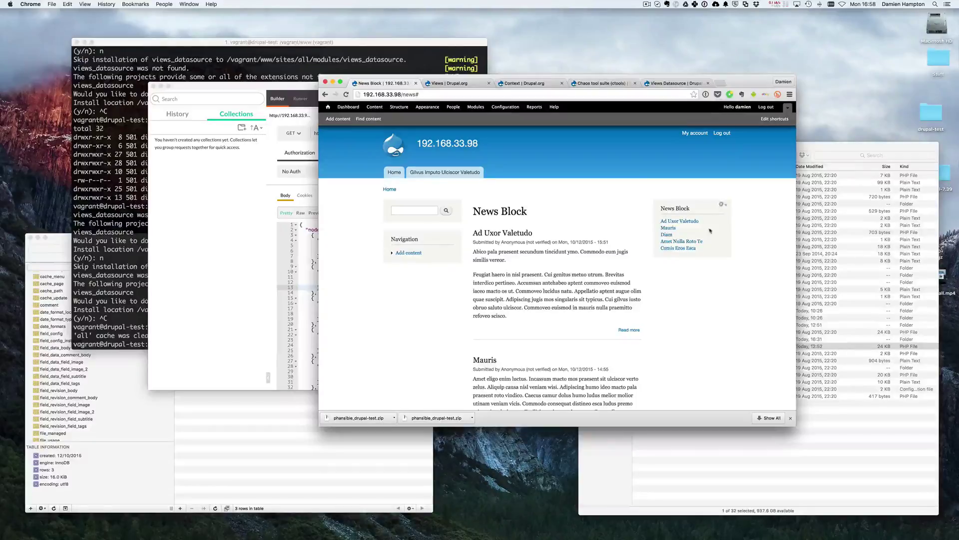
click(305, 305)
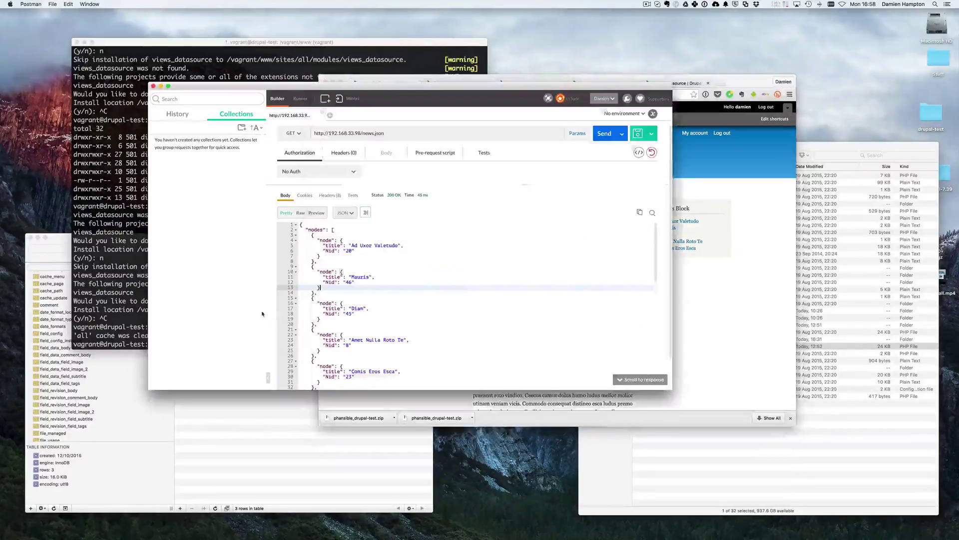
Step: Switch to Chrome, examine the List News Content entry in the site's list of views, then close the overlay and reload the news page
click(767, 301)
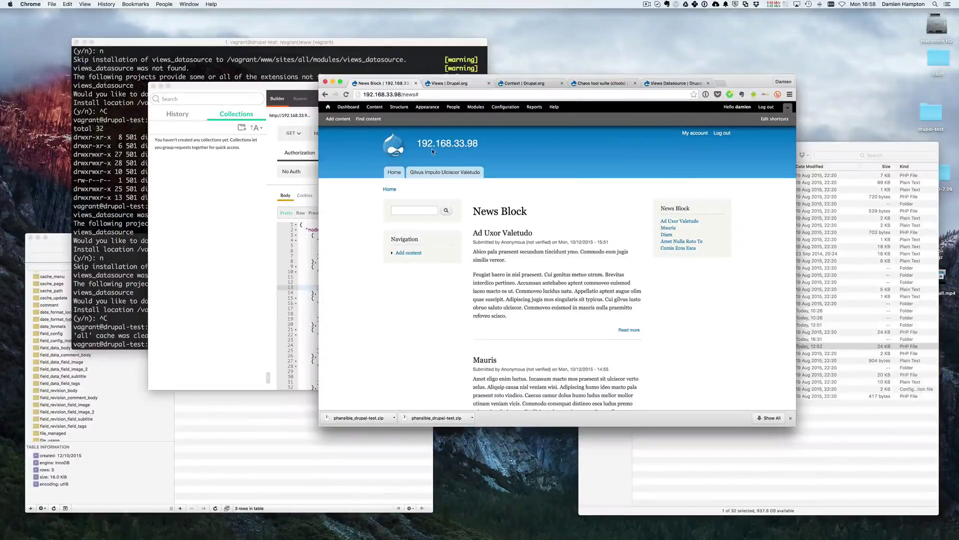
click(393, 107)
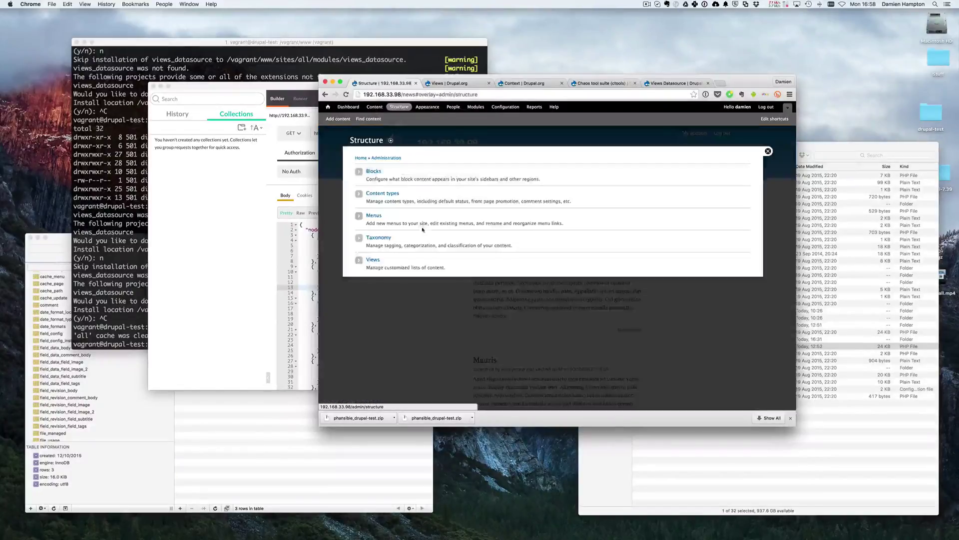
click(371, 259)
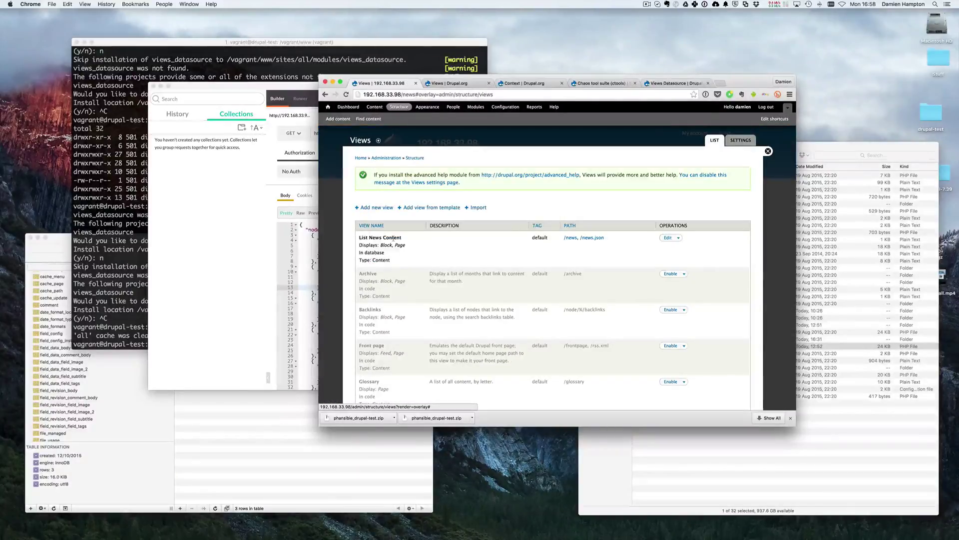
drag(381, 245, 393, 245)
click(768, 151)
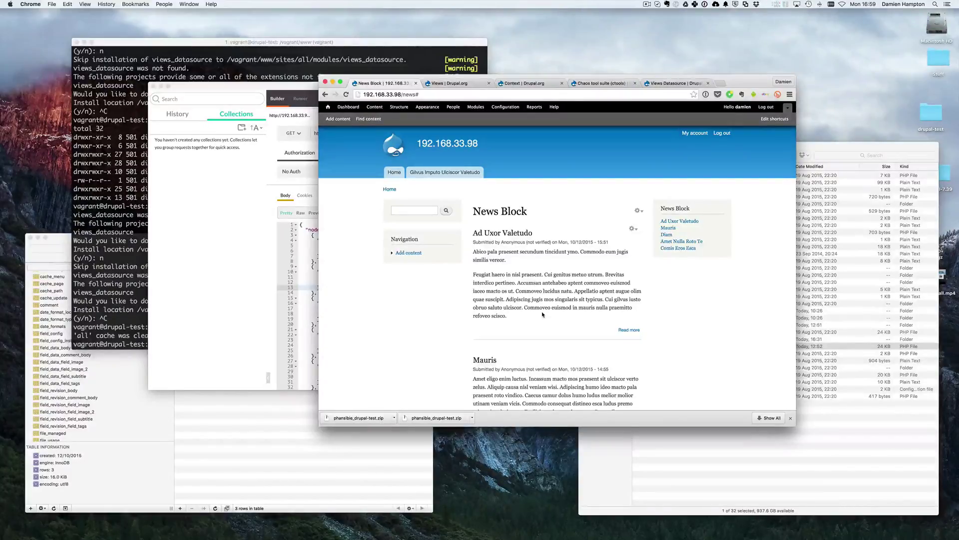
key(super+r)
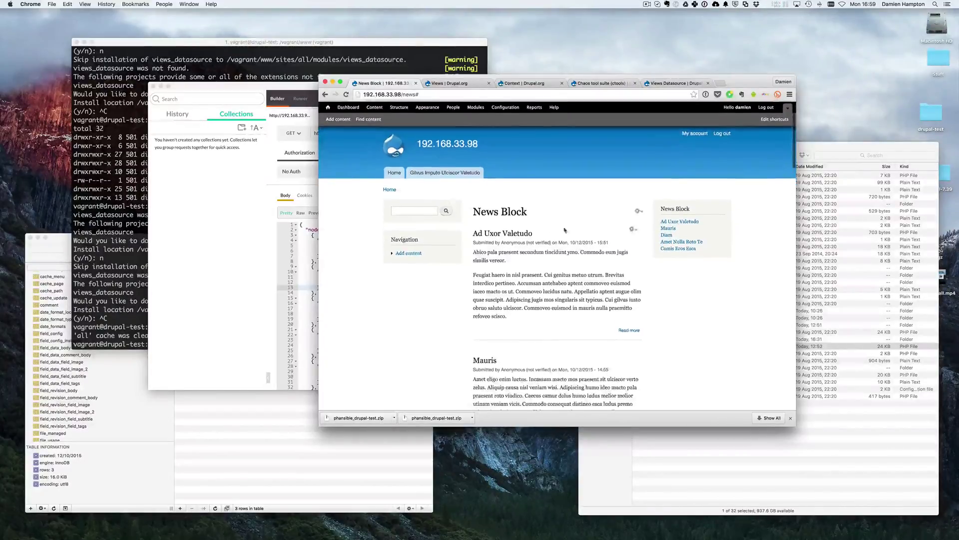
Step: Open the news page's view for editing, review its Page display settings, and close the overlay without making changes
click(637, 210)
click(631, 219)
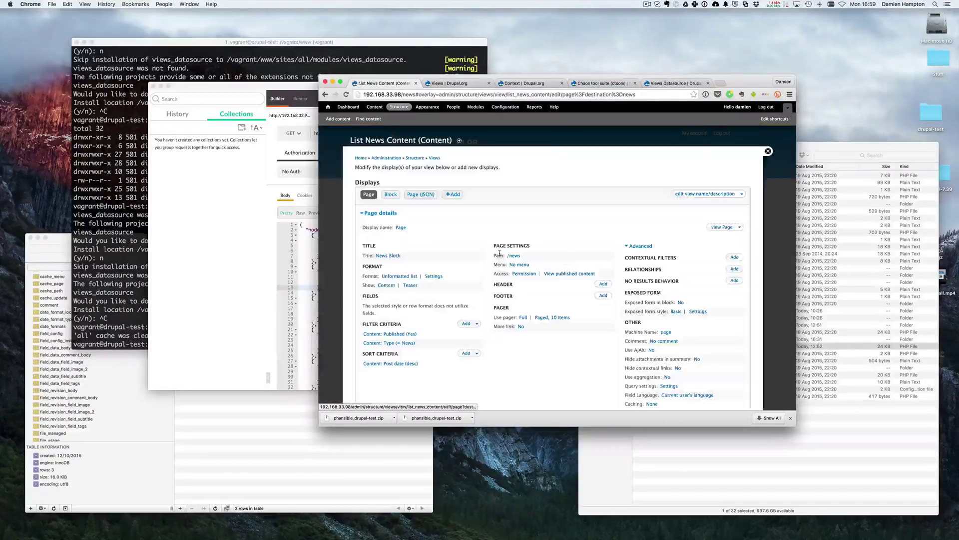
scroll(443, 280, down, 1)
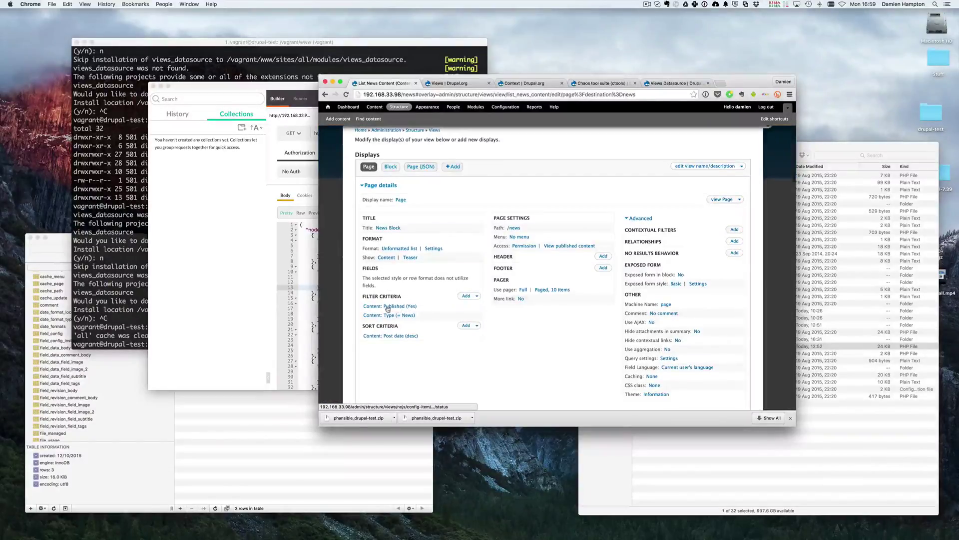
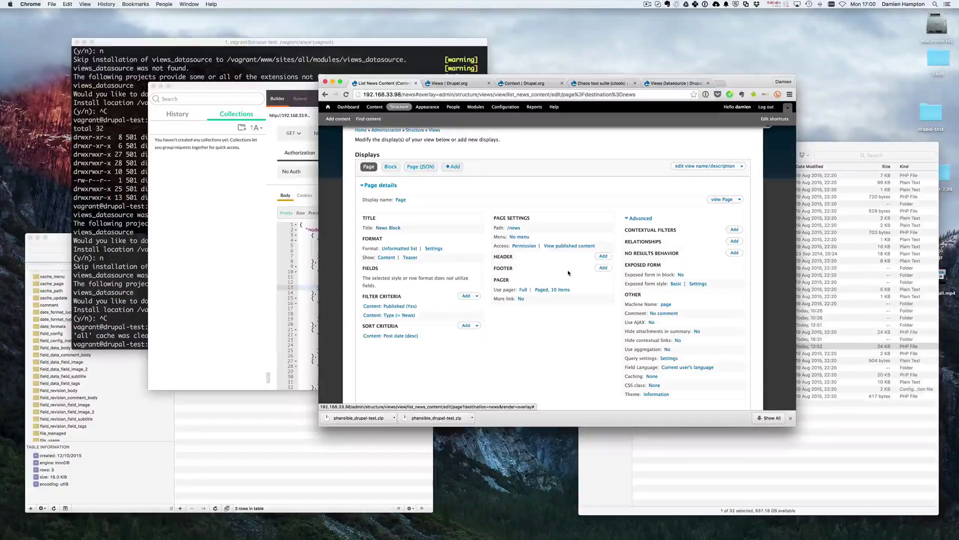
scroll(682, 229, up, 2)
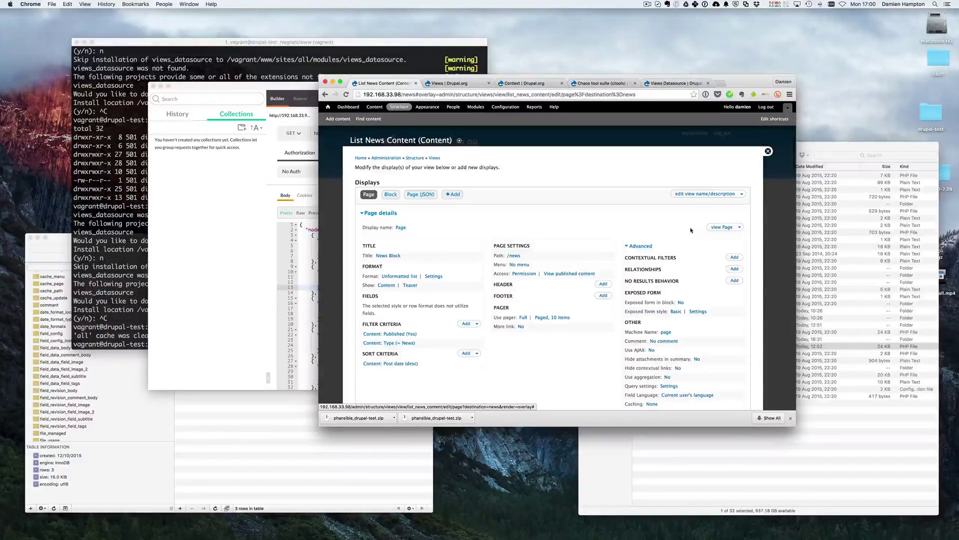
click(768, 151)
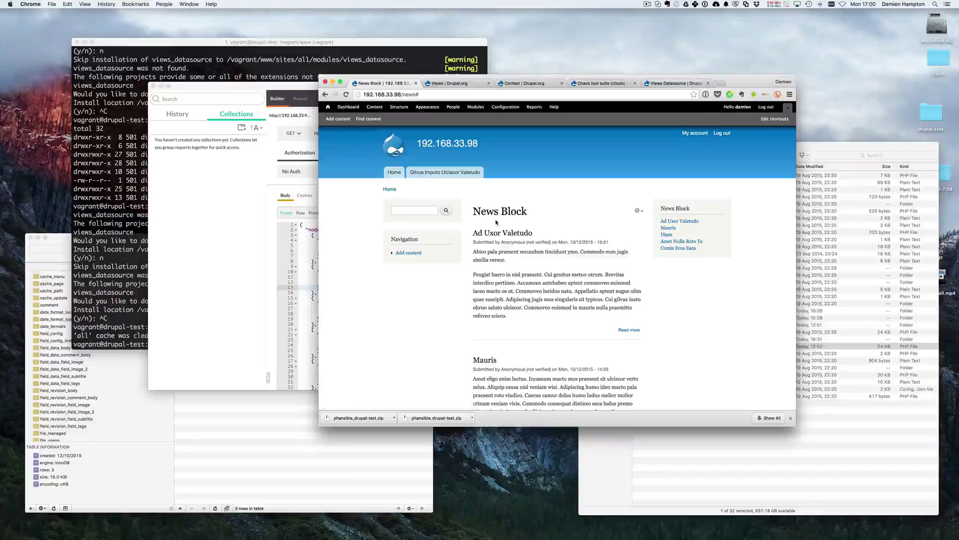
Step: Switch to Sequel Pro, look through the table list of the drupal_test database, and return to the news page in Chrome
click(109, 399)
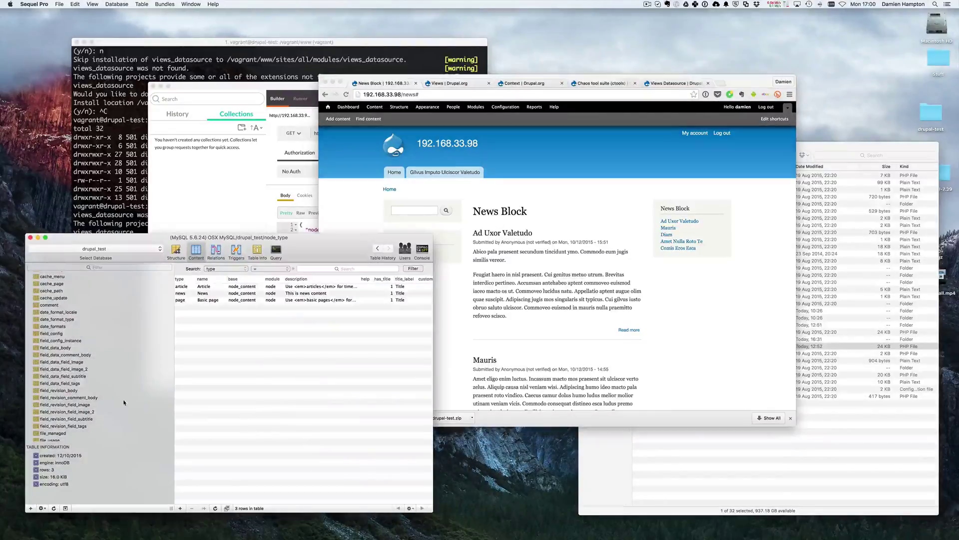
scroll(108, 401, down, 2)
scroll(109, 401, down, 10)
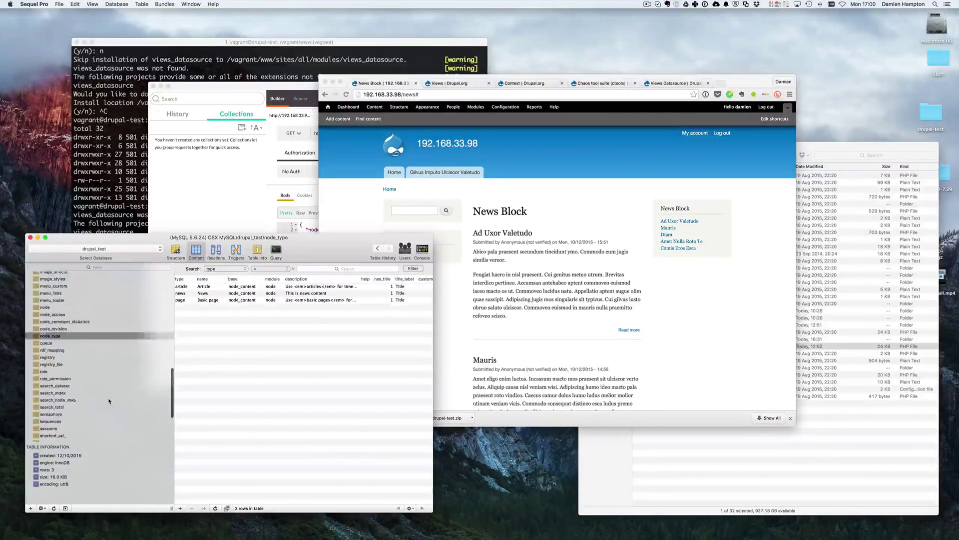
scroll(109, 401, up, 10)
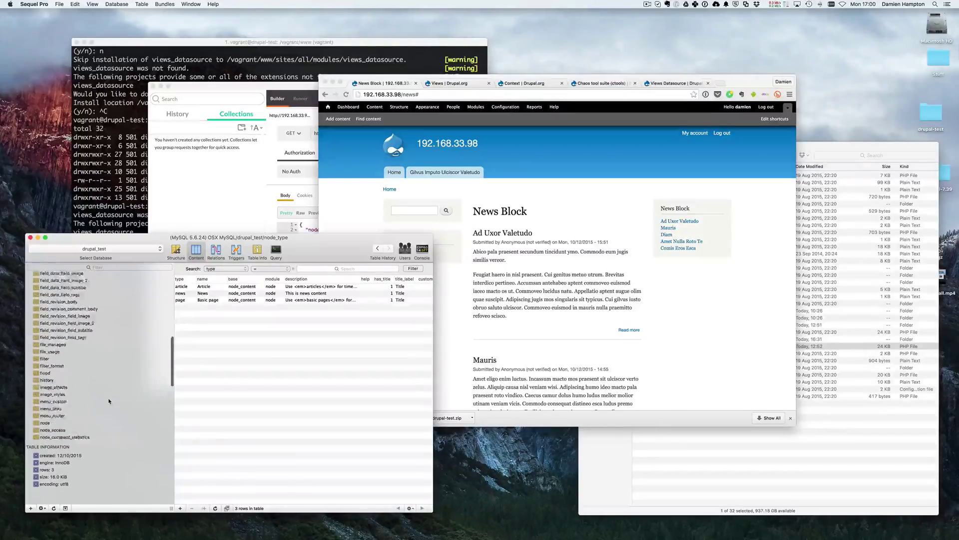
scroll(109, 402, up, 5)
click(495, 286)
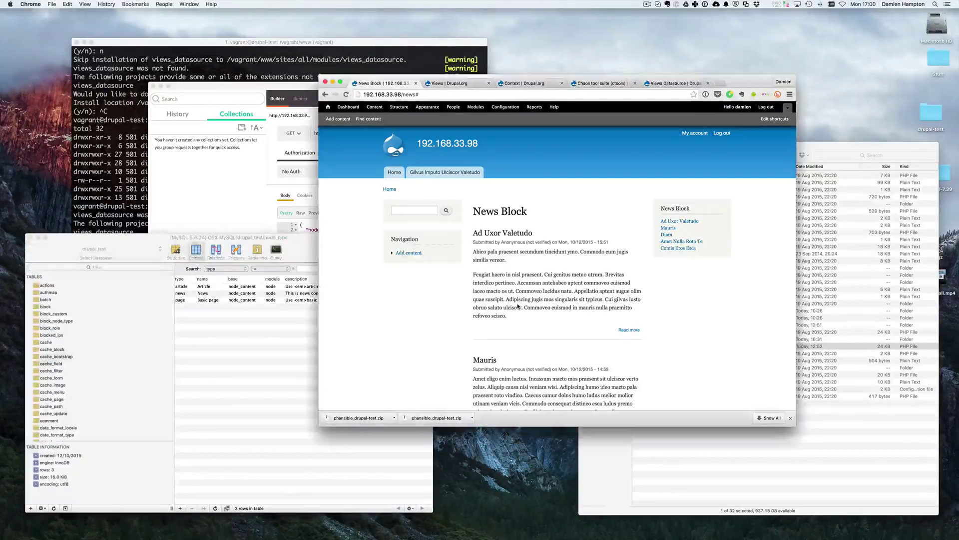